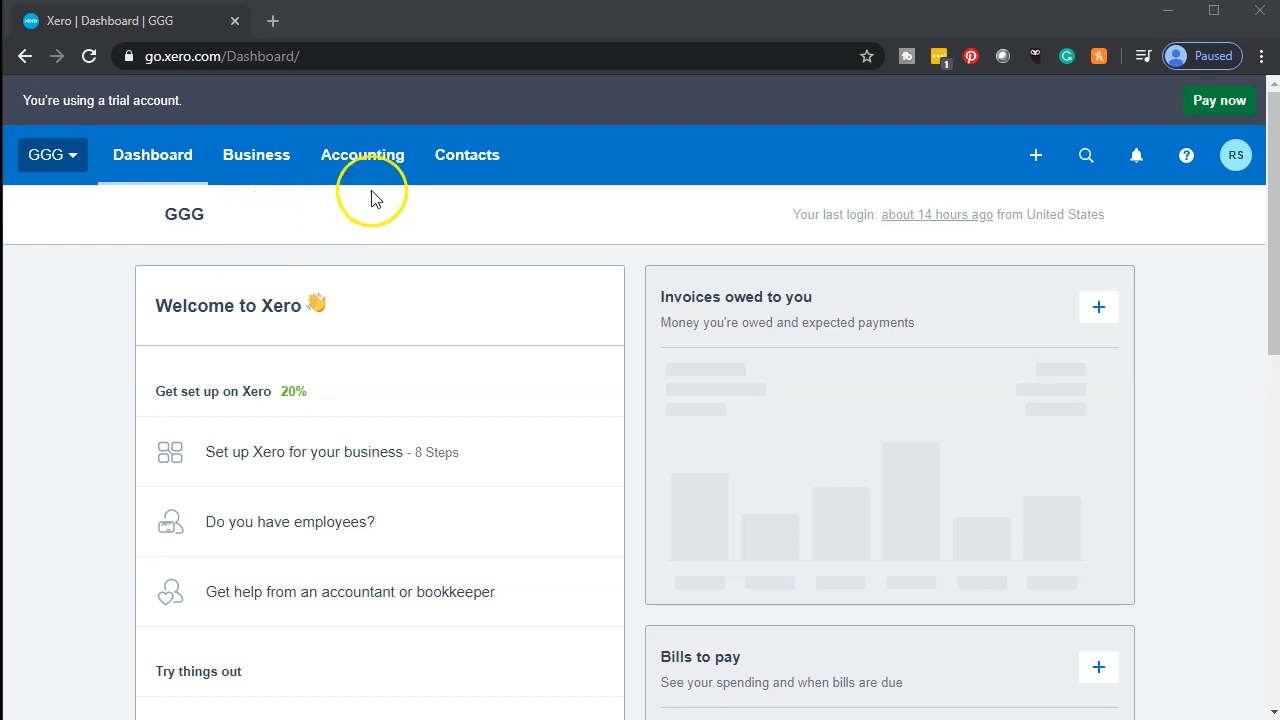
# Open the Balance Sheet report and duplicate its browser tab.
pyautogui.click(368, 166)
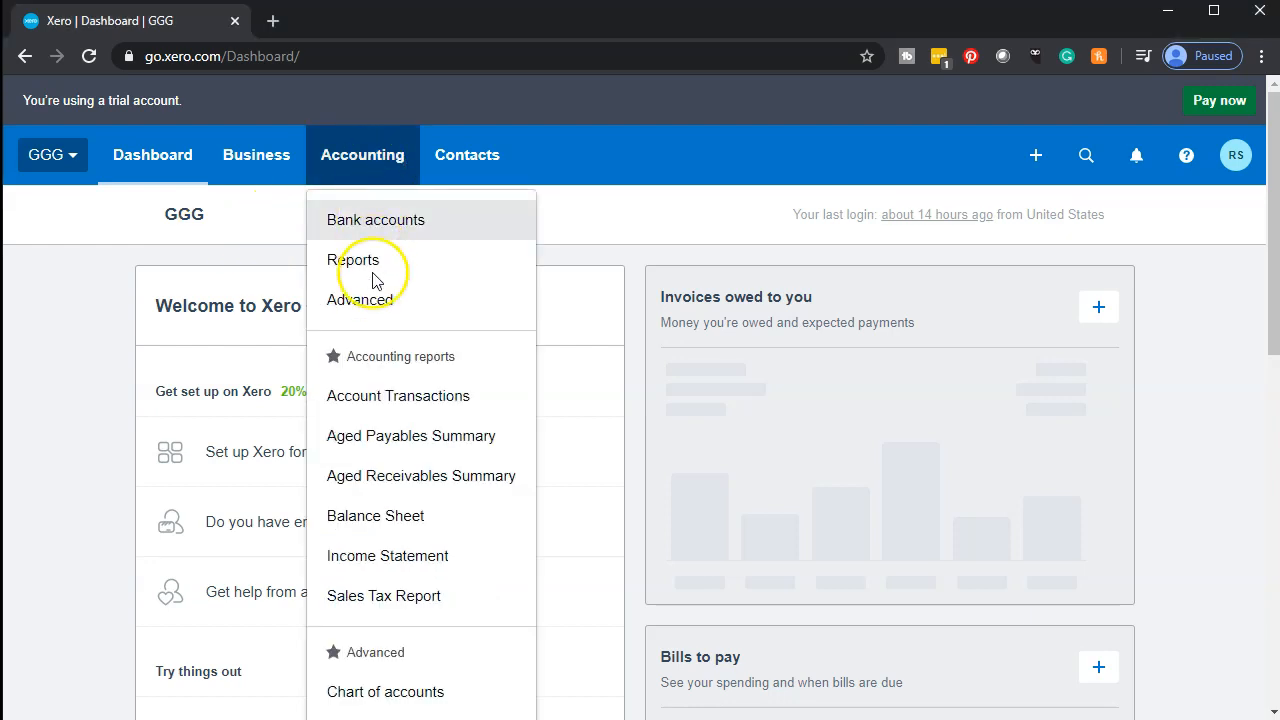
pyautogui.click(404, 522)
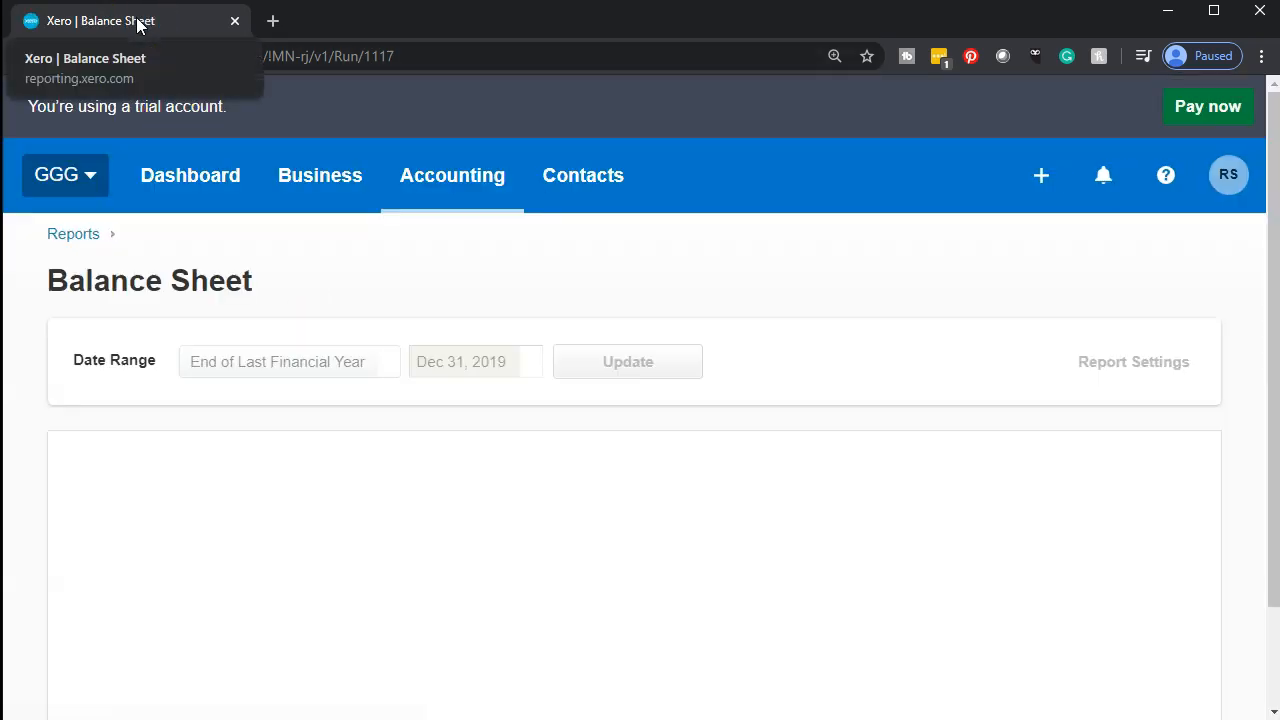
pyautogui.rightClick(138, 25)
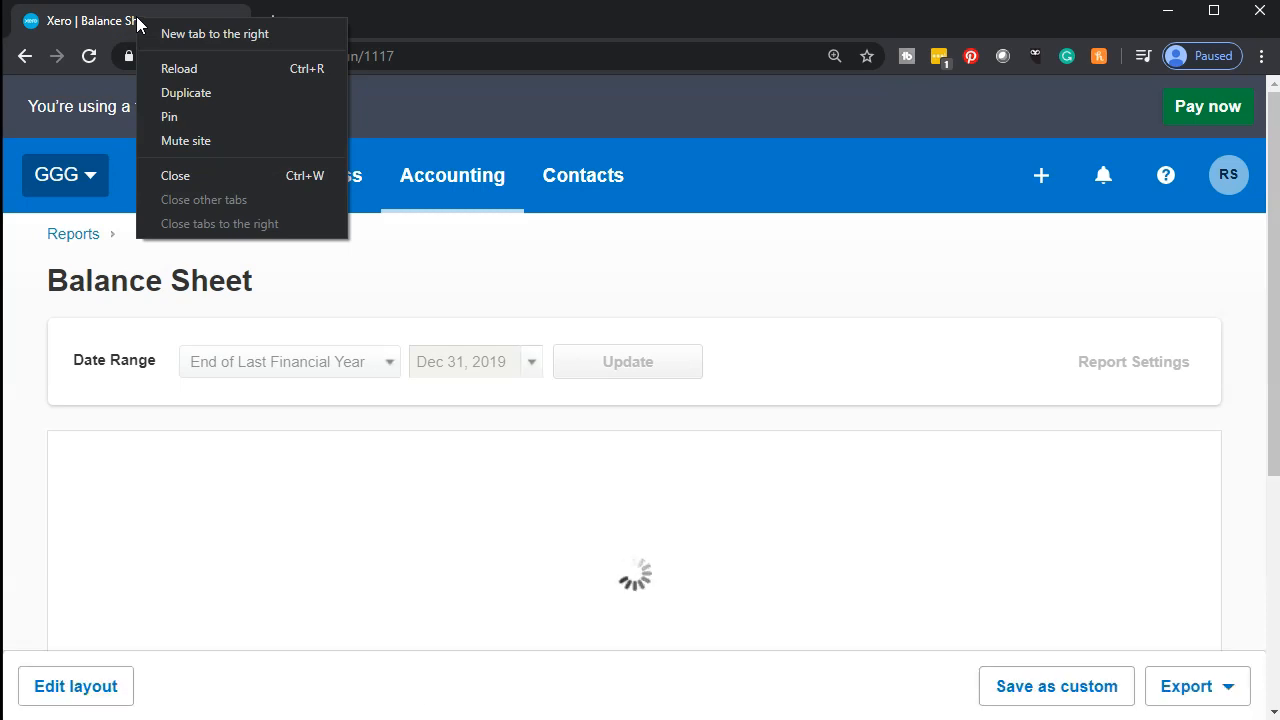
pyautogui.click(177, 91)
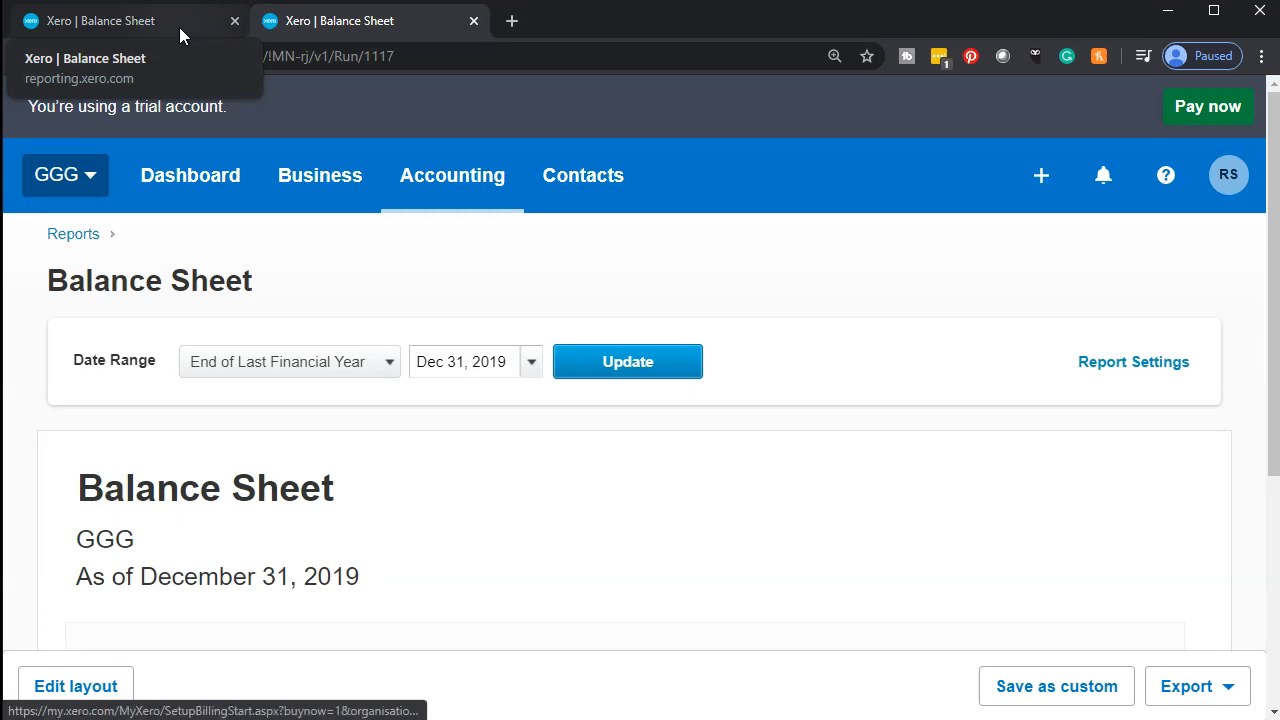
# Open the Income Statement report in the original Balance Sheet tab and duplicate that browser tab.
pyautogui.click(179, 27)
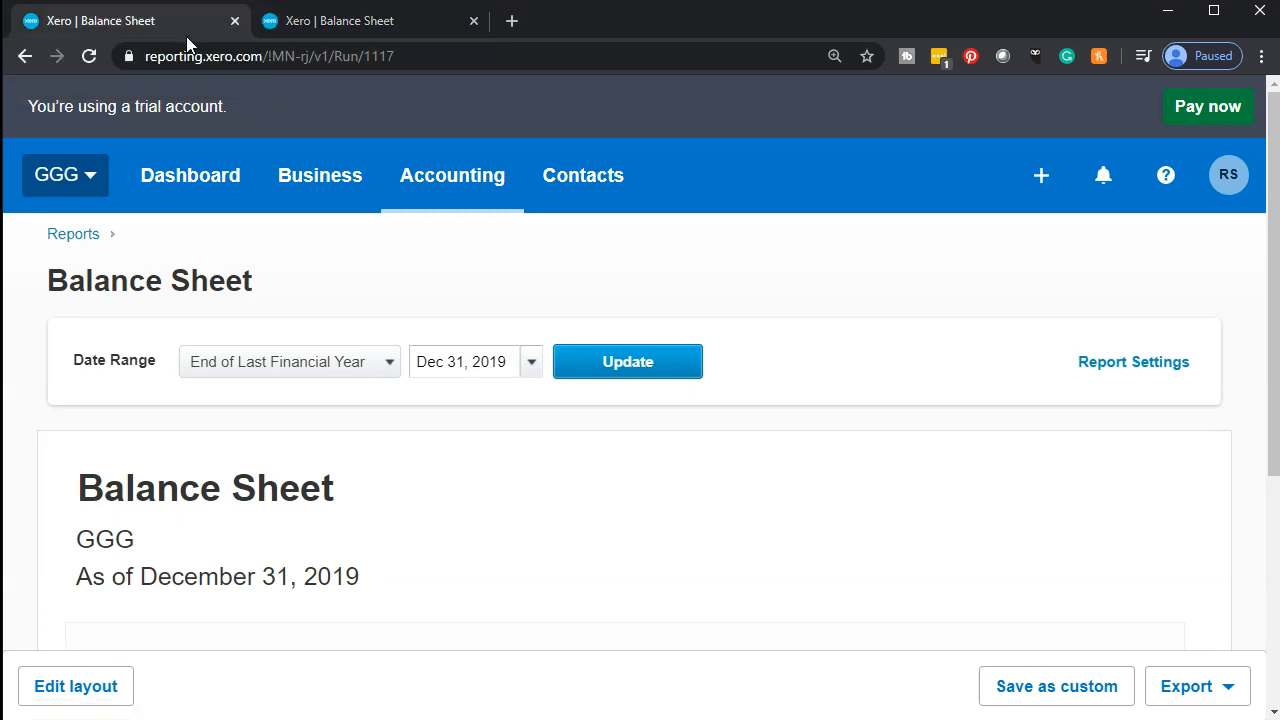
pyautogui.click(434, 200)
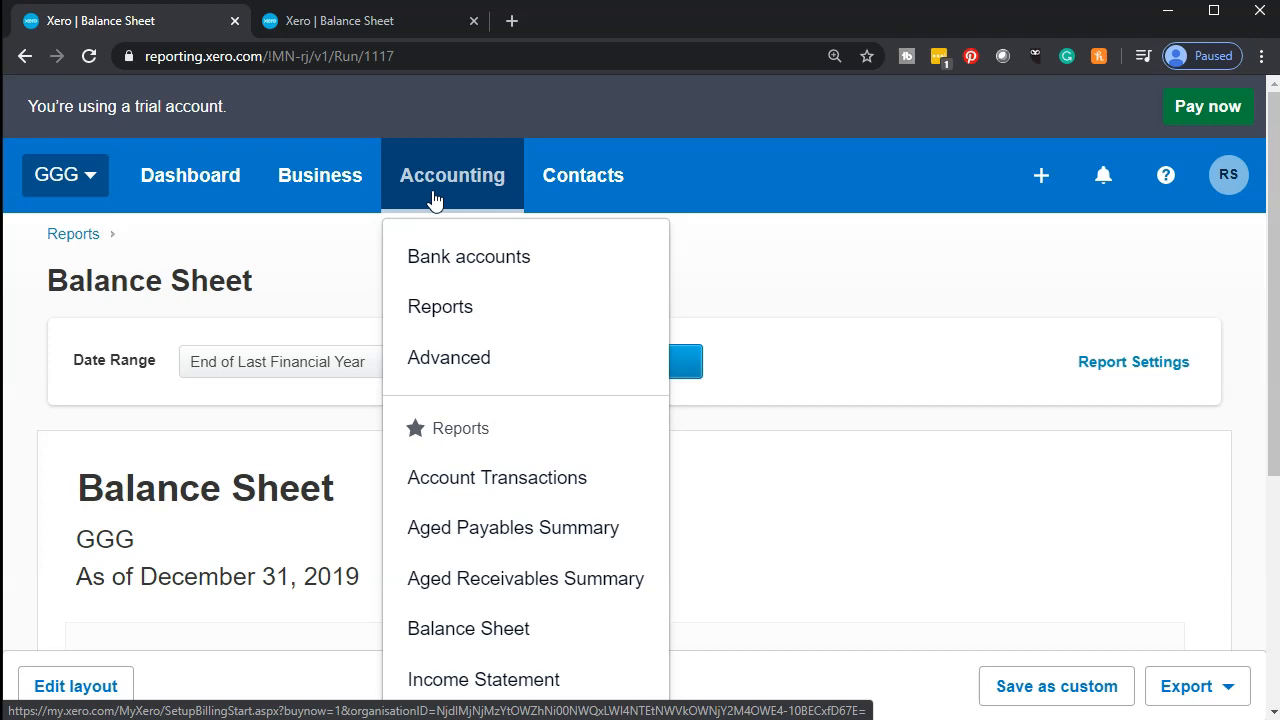
pyautogui.scroll(-1, 449, 395)
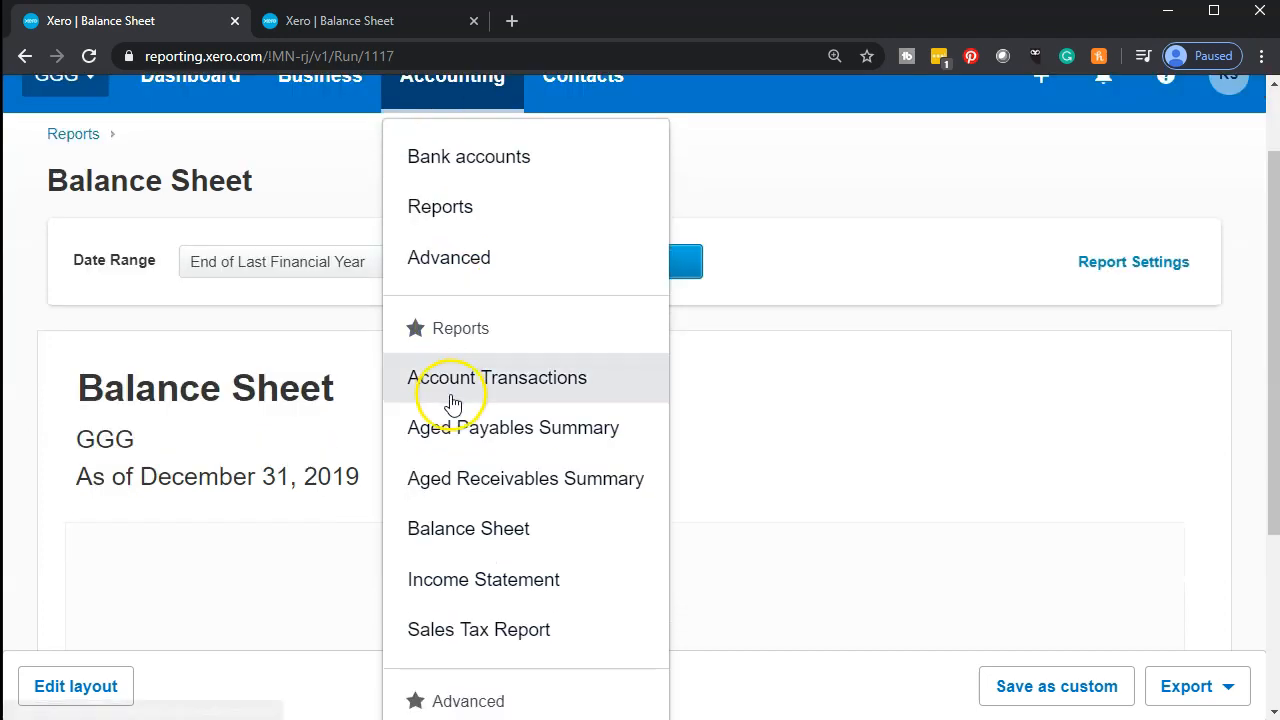
pyautogui.click(451, 600)
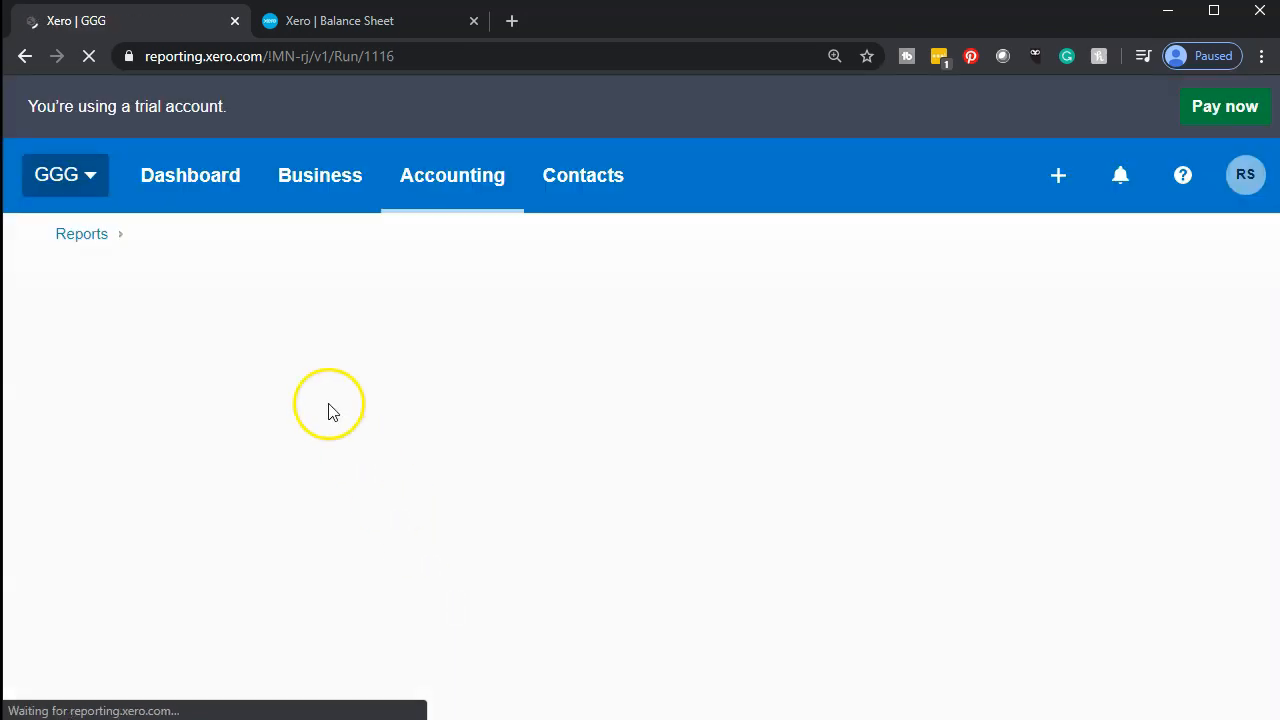
pyautogui.rightClick(167, 24)
pyautogui.click(199, 92)
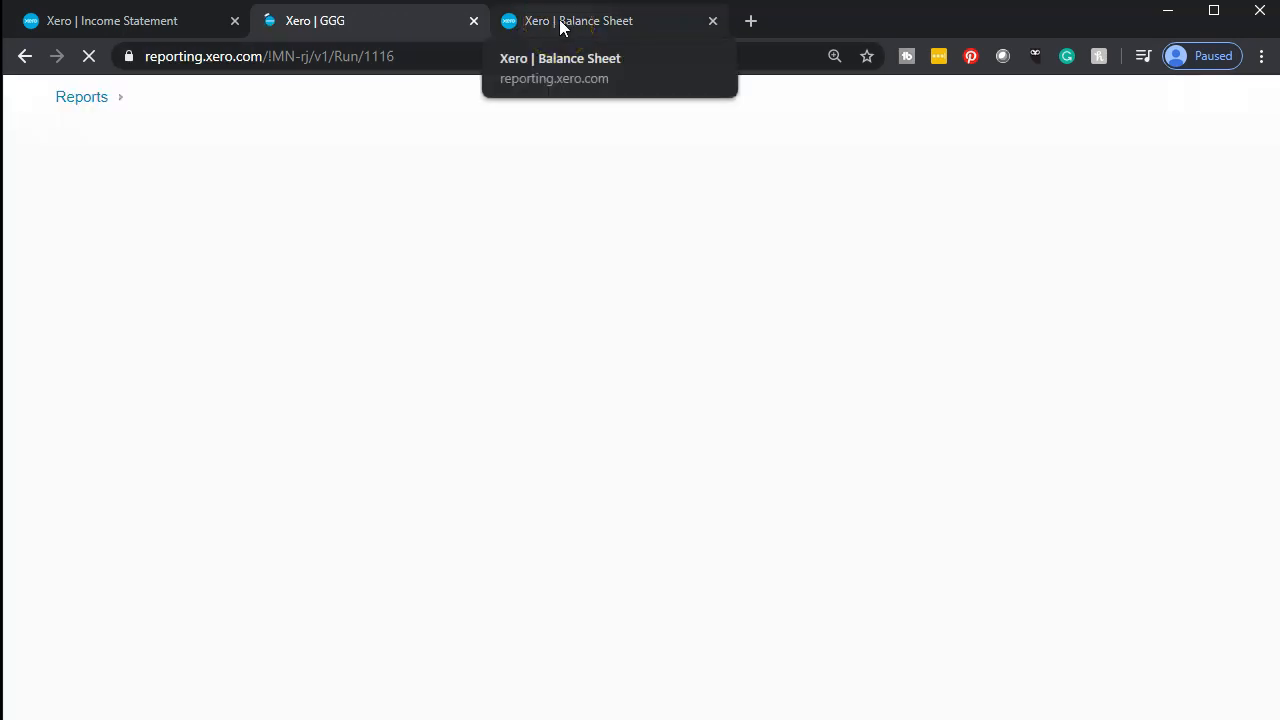
# Set the Balance Sheet's date to Feb 29, 2020 and update the report.
pyautogui.click(559, 19)
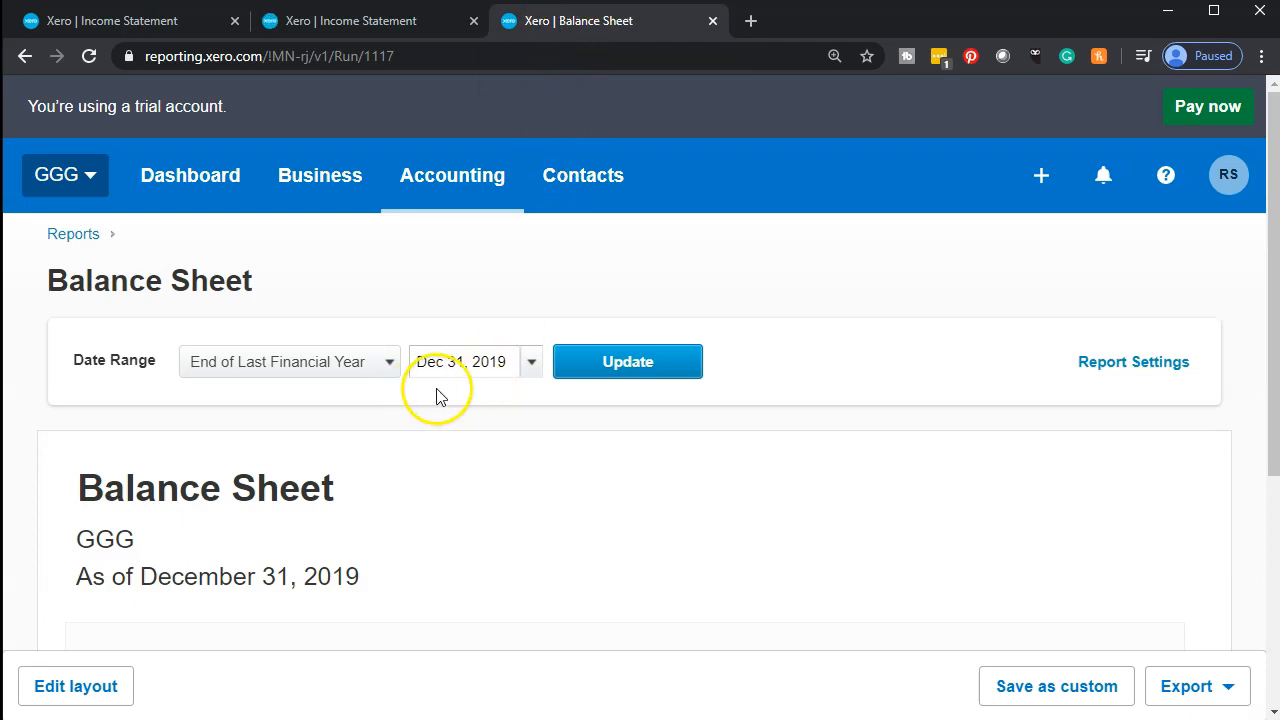
pyautogui.click(534, 366)
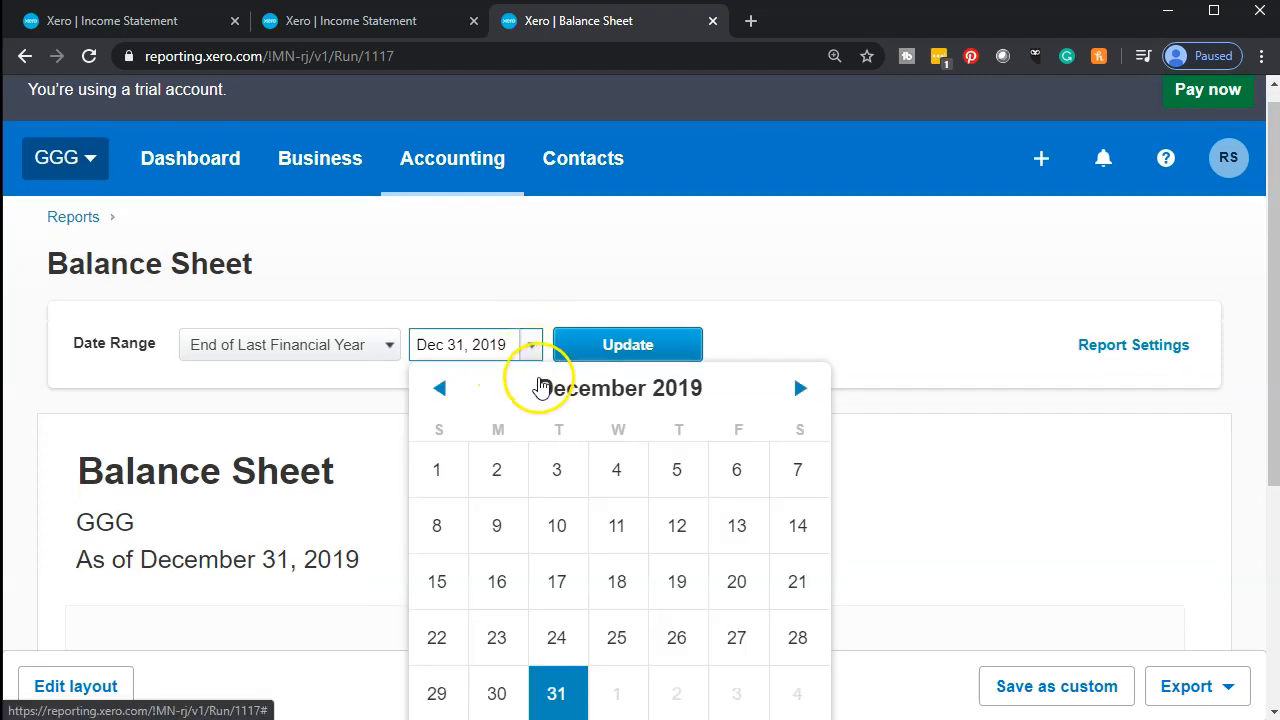
pyautogui.scroll(-1, 905, 355)
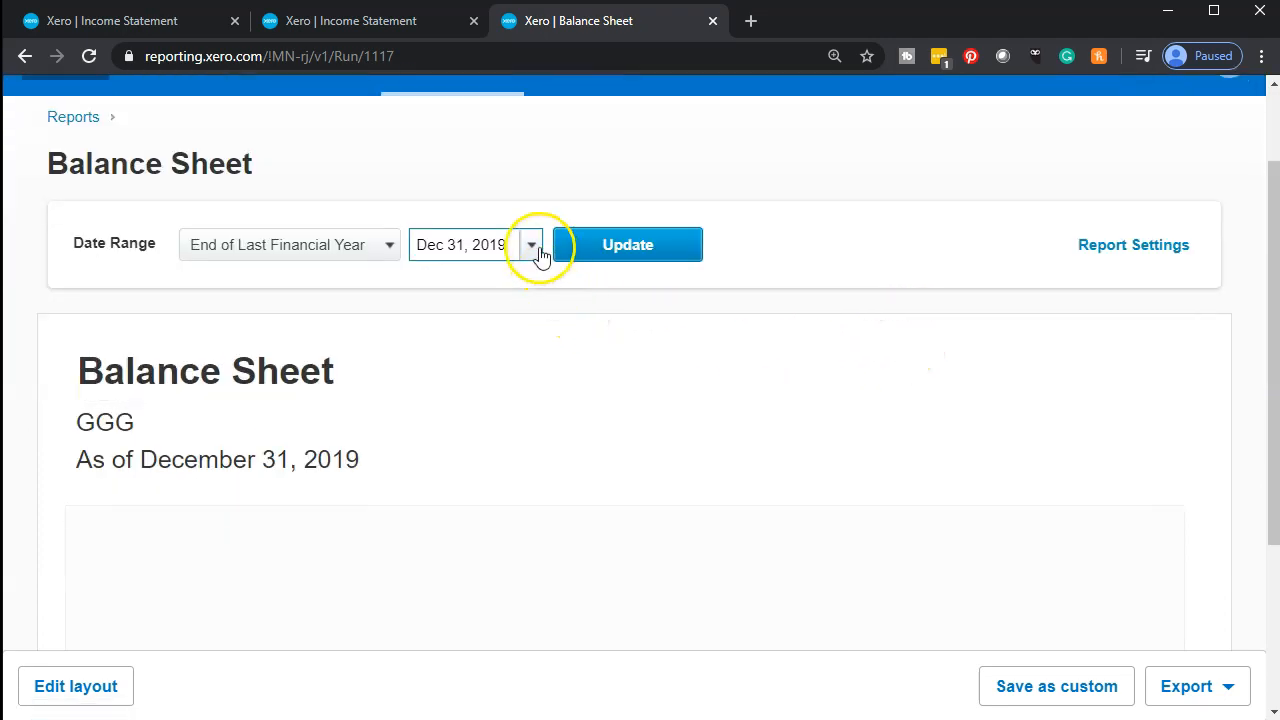
pyautogui.click(531, 246)
pyautogui.click(799, 290)
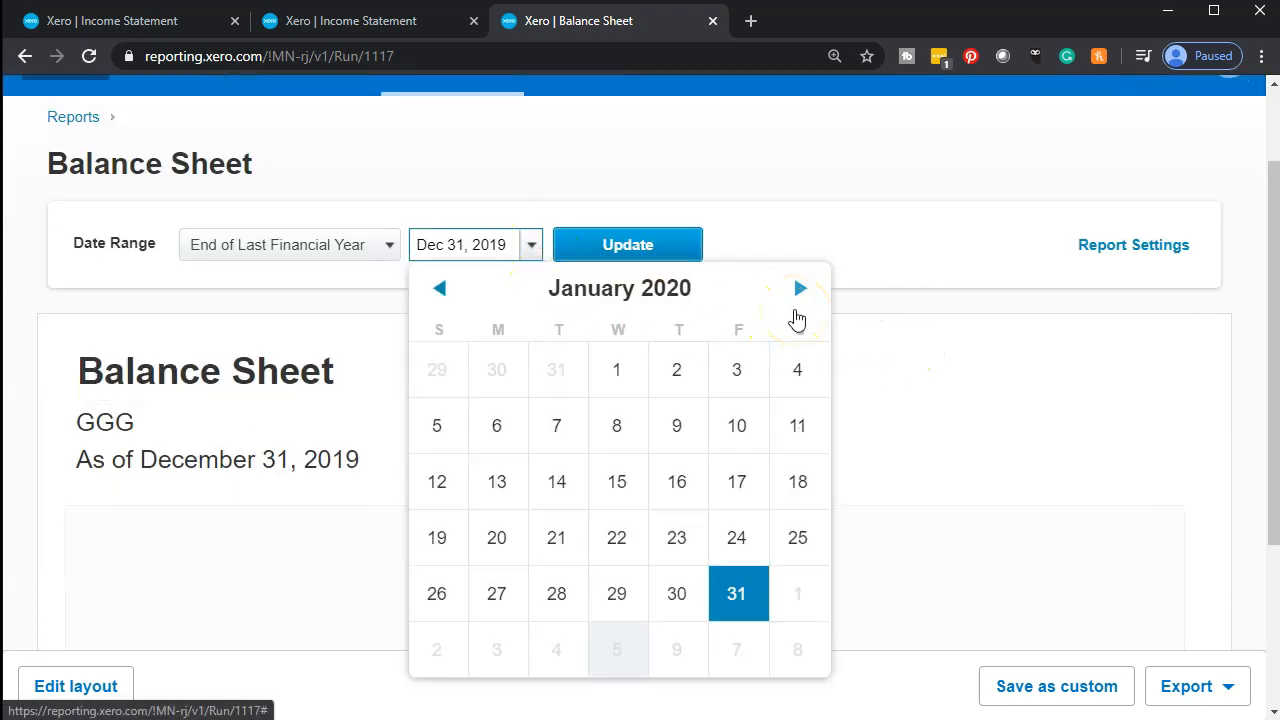
pyautogui.click(798, 292)
pyautogui.click(799, 596)
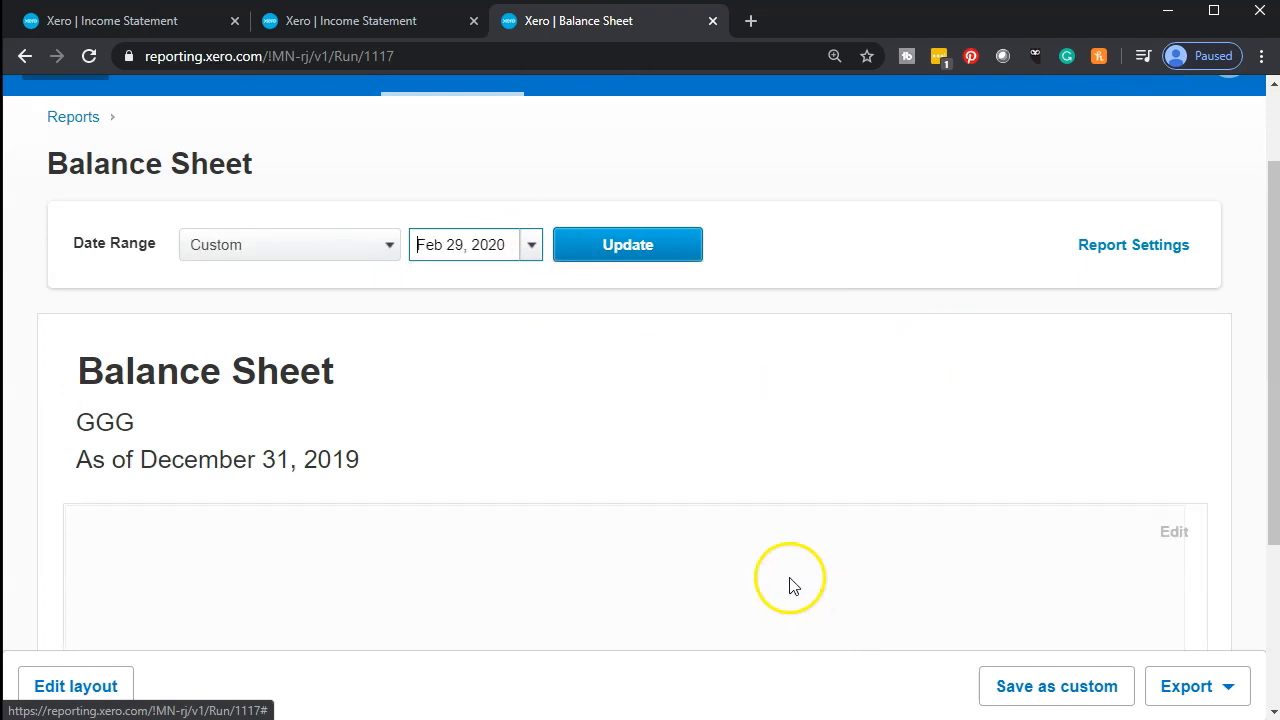
pyautogui.click(675, 257)
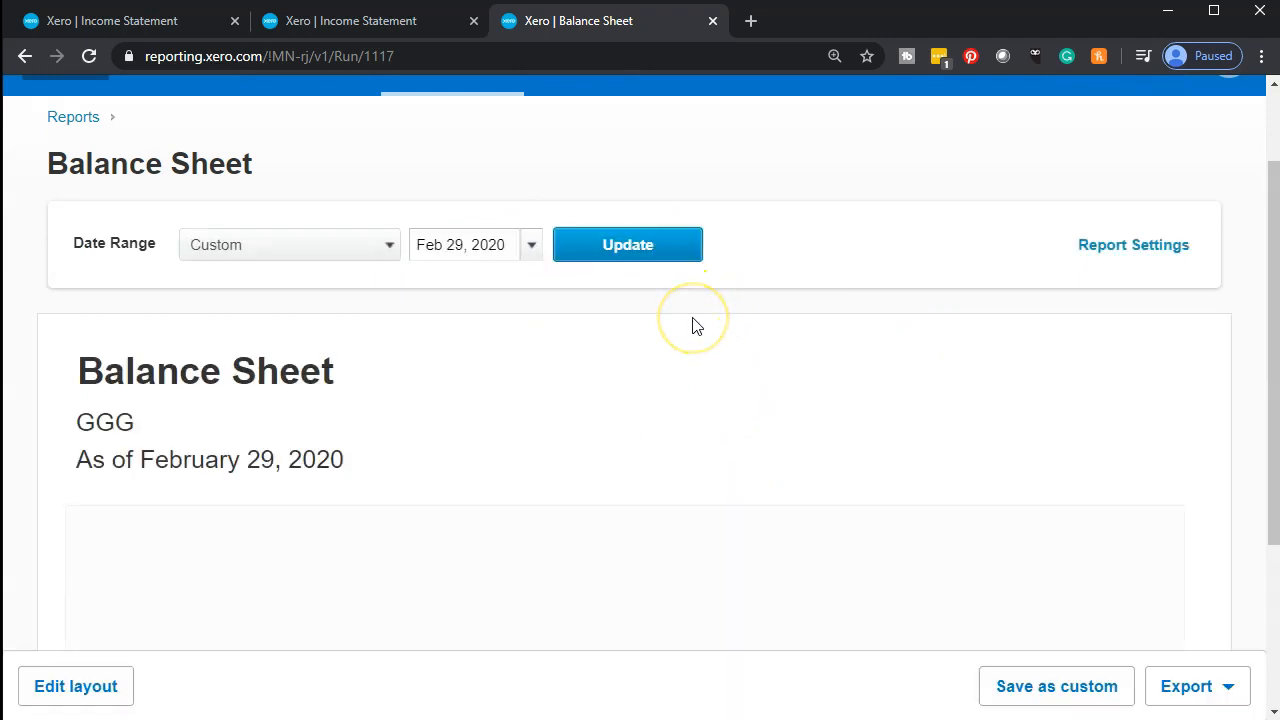
pyautogui.scroll(-3, 697, 326)
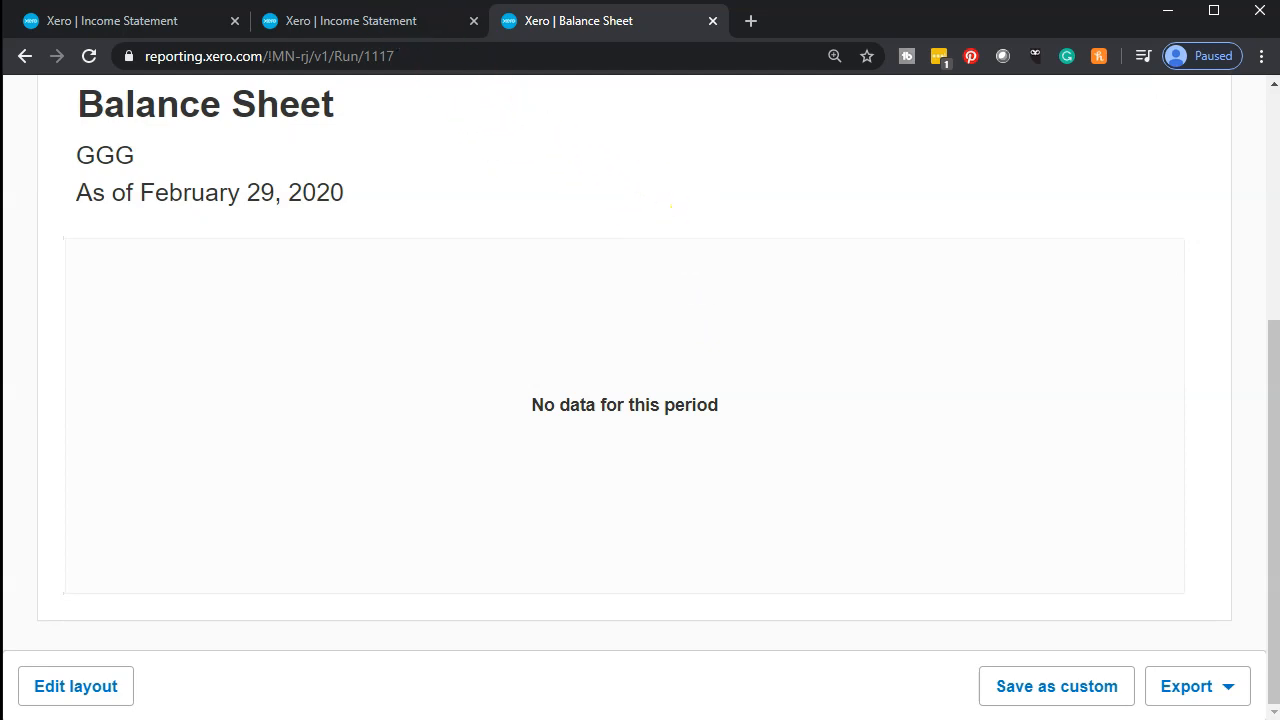
# Review the duplicated Income Statement report and its date range.
pyautogui.click(363, 20)
pyautogui.scroll(-3, 497, 366)
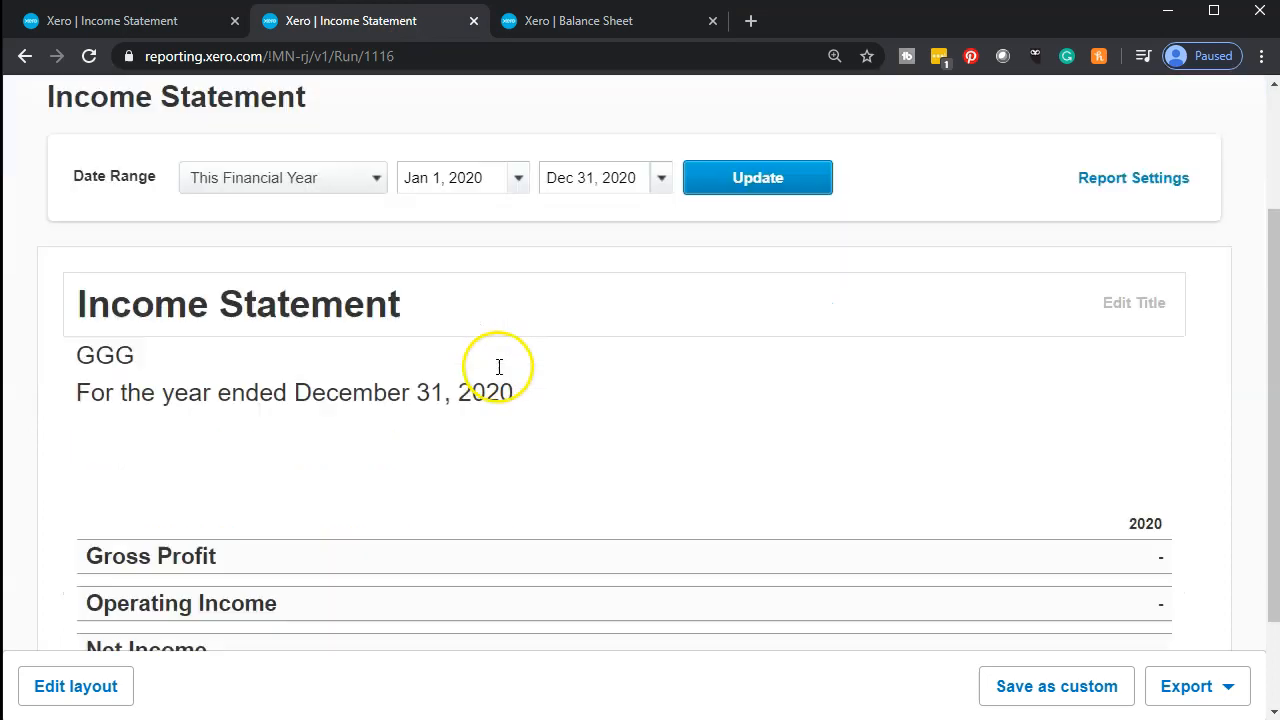
pyautogui.scroll(2, 497, 373)
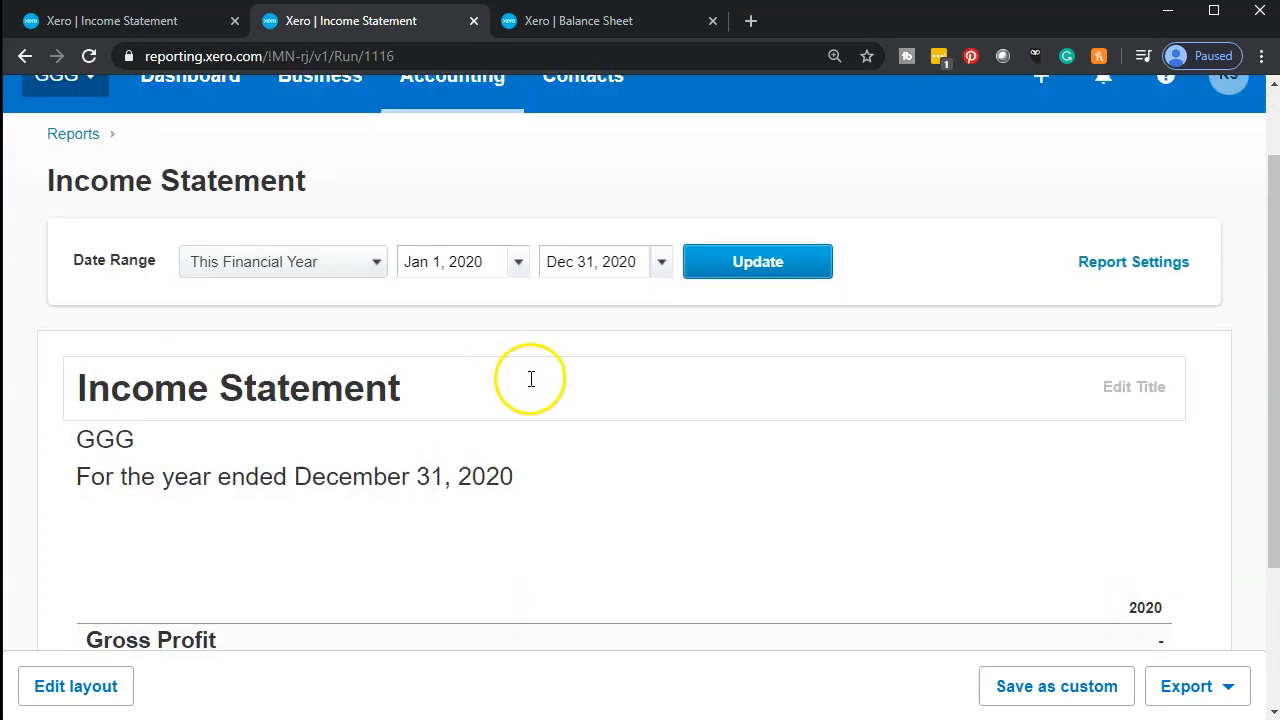
pyautogui.scroll(1, 528, 378)
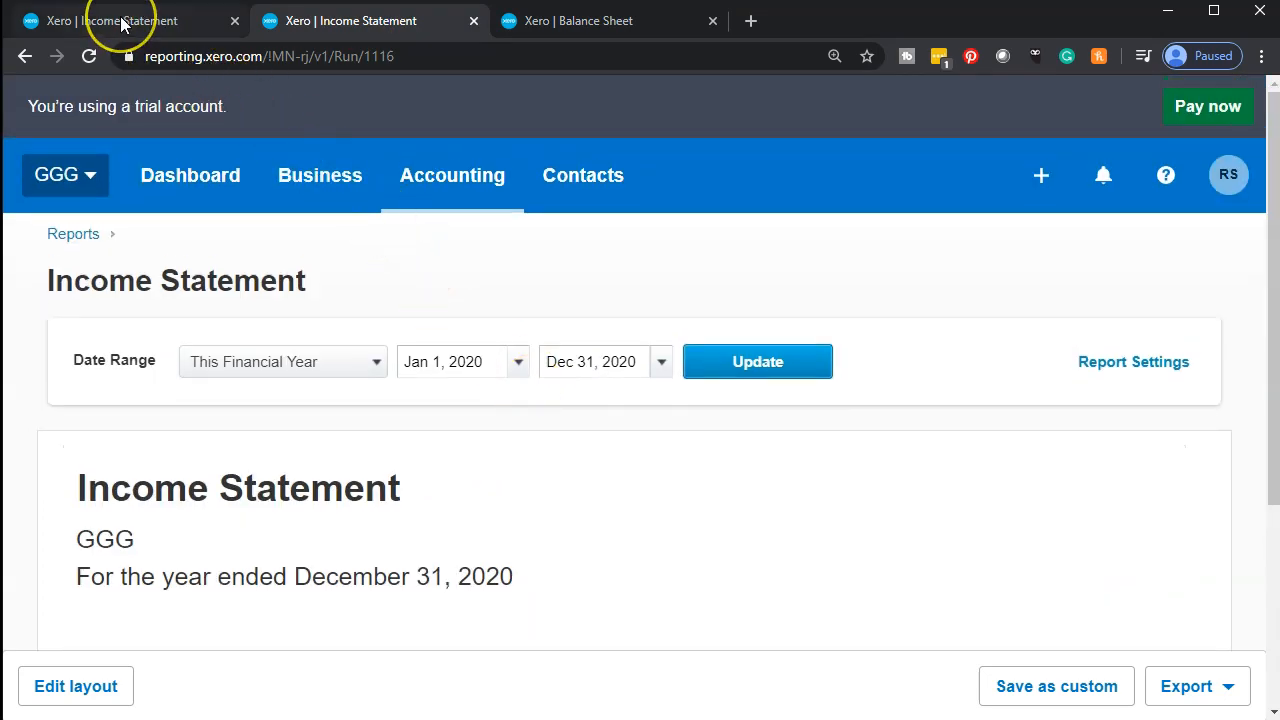
# Return the original Income Statement tab to the dashboard and view the Checking - Chase account summary.
pyautogui.click(121, 22)
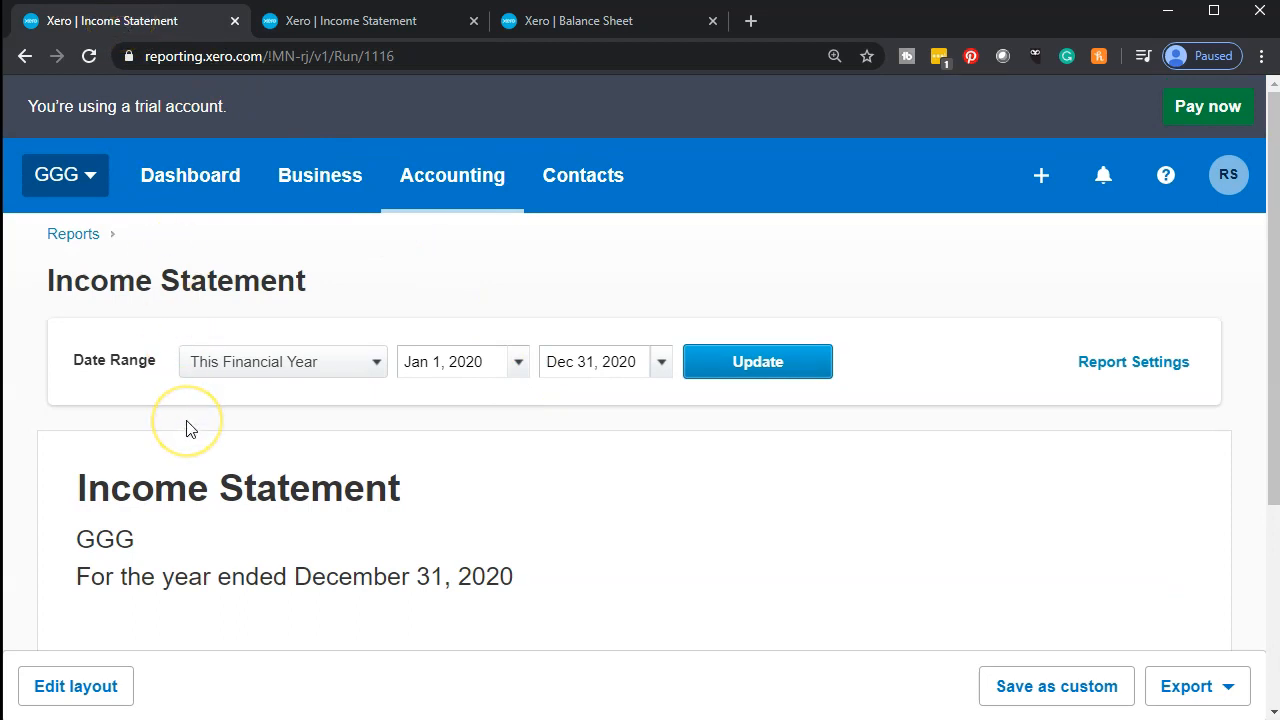
pyautogui.click(215, 198)
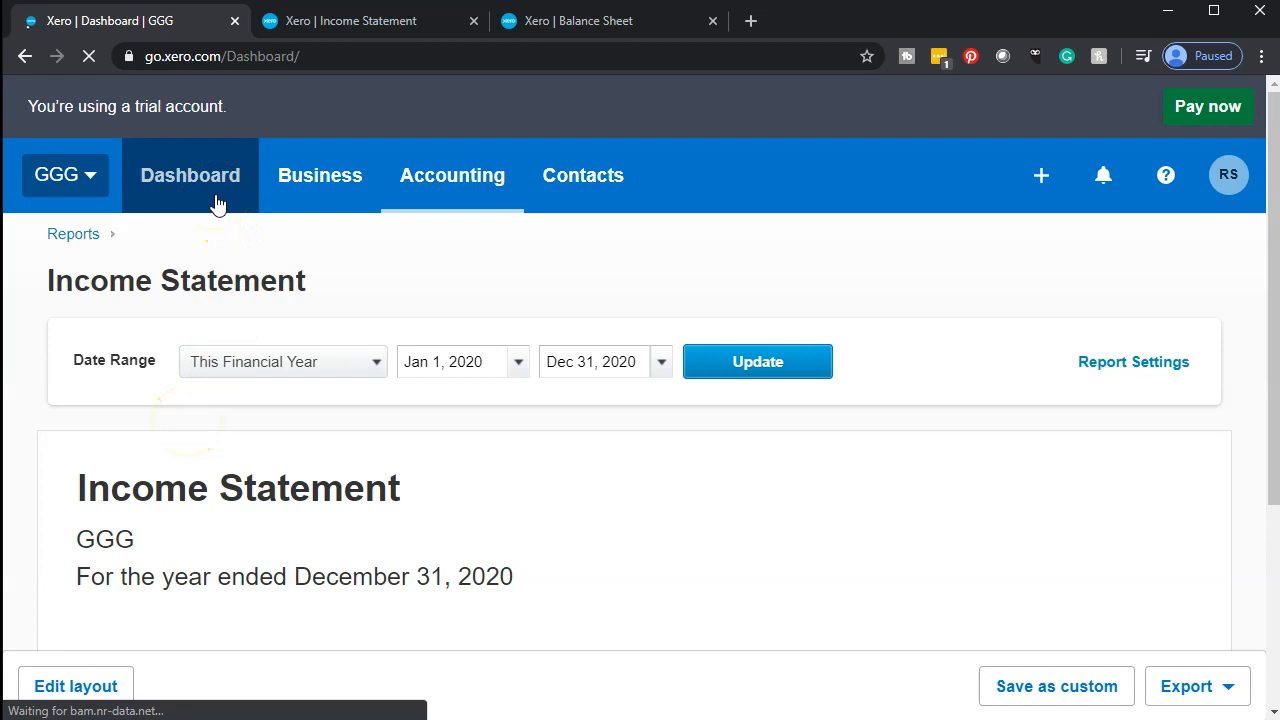
pyautogui.click(213, 278)
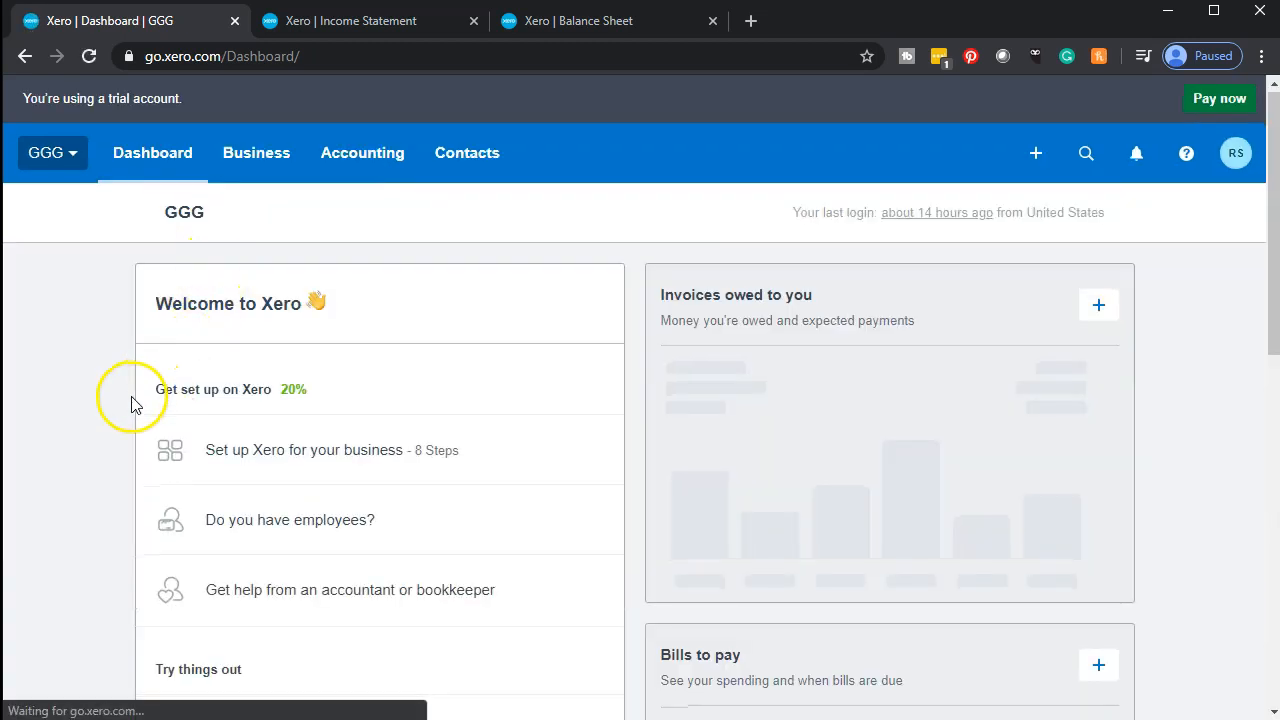
pyautogui.scroll(-5, 131, 404)
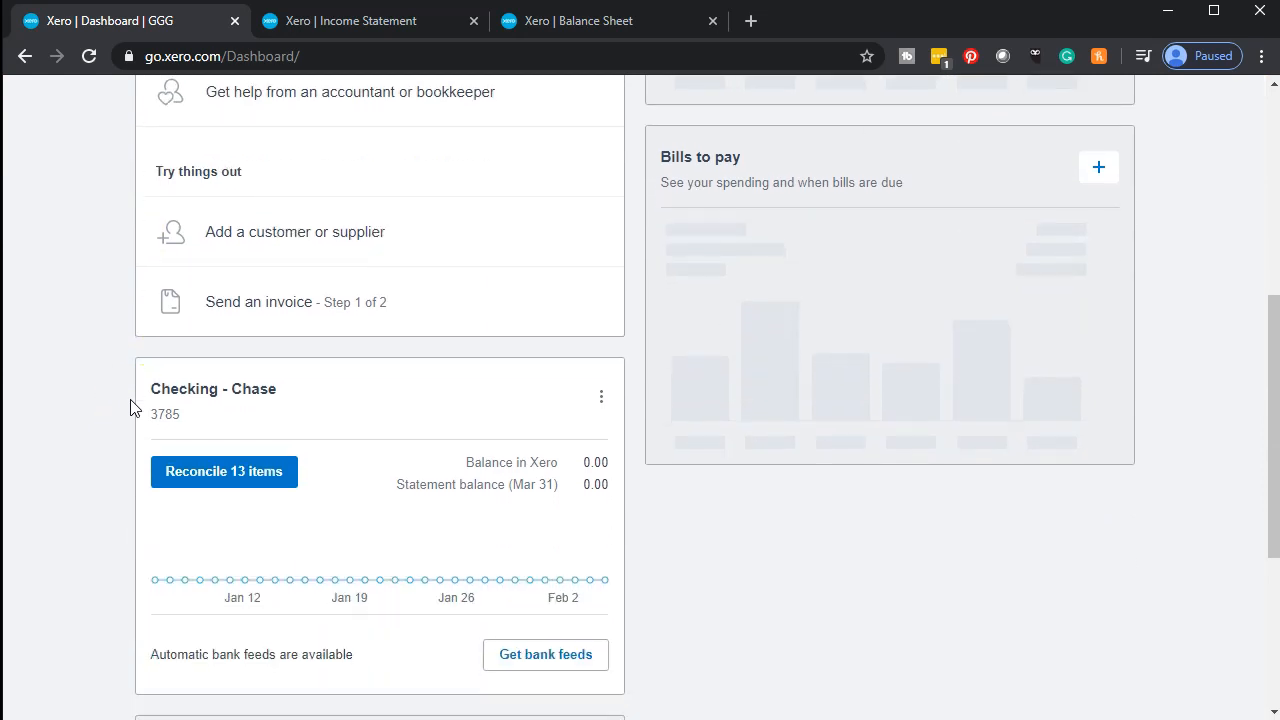
pyautogui.click(270, 430)
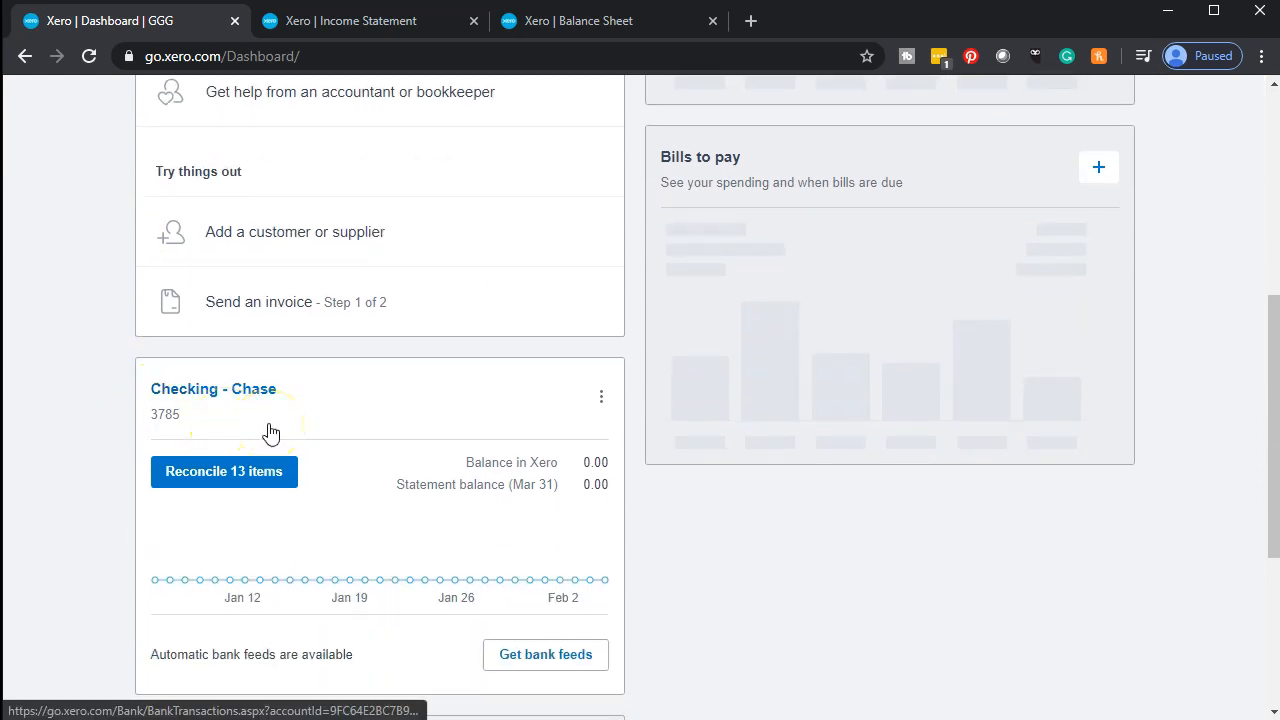
pyautogui.scroll(5, 270, 432)
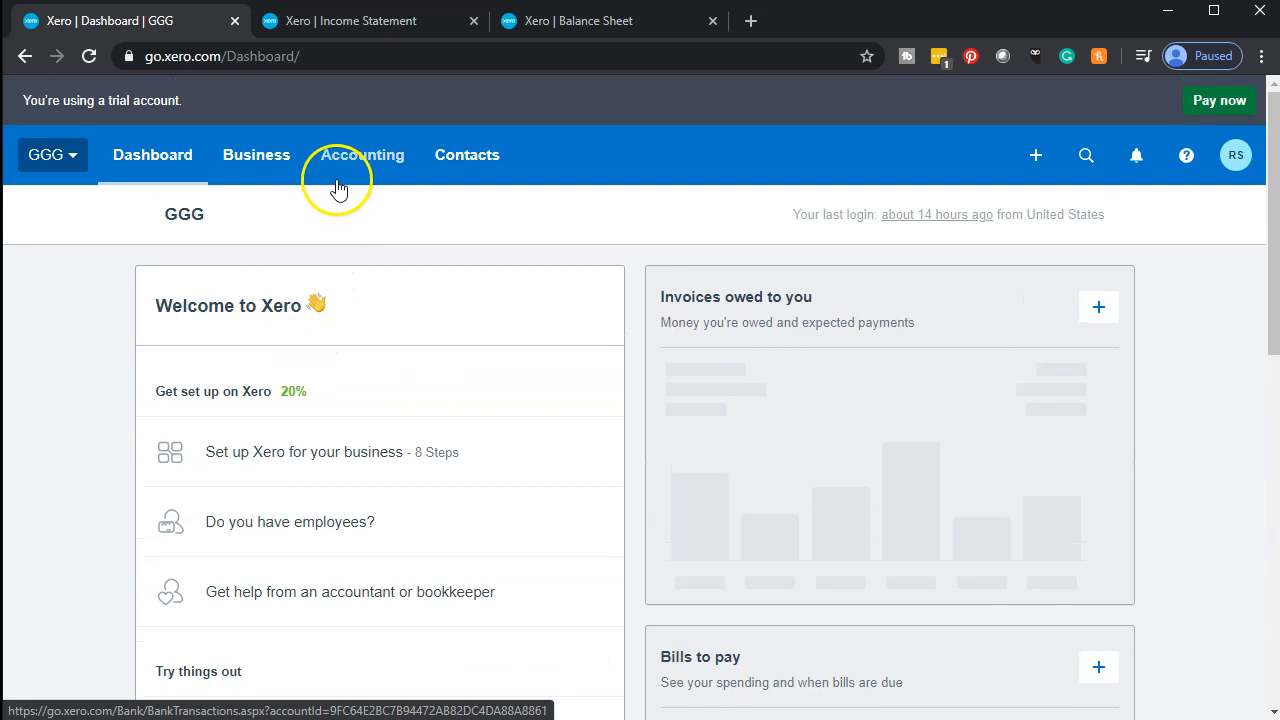
# Open the bank accounts list and bring up the items to reconcile for Checking - Chase.
pyautogui.click(343, 172)
pyautogui.click(372, 228)
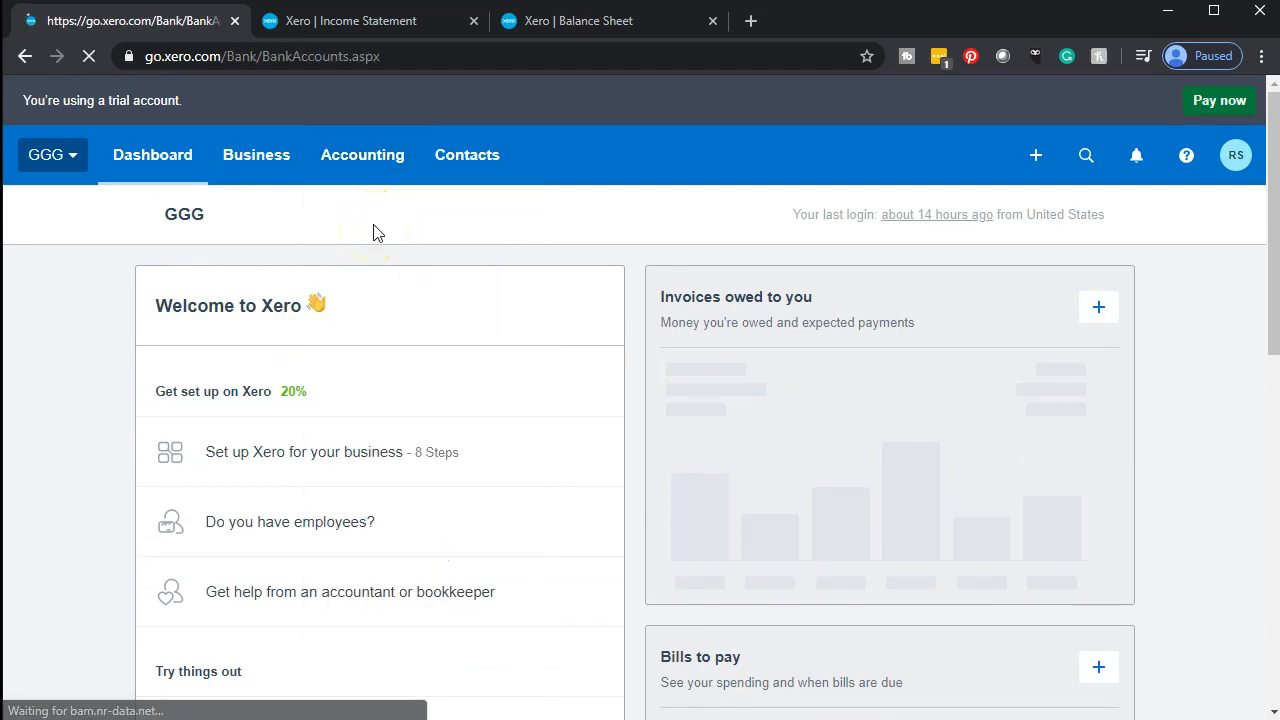
pyautogui.scroll(-2, 55, 435)
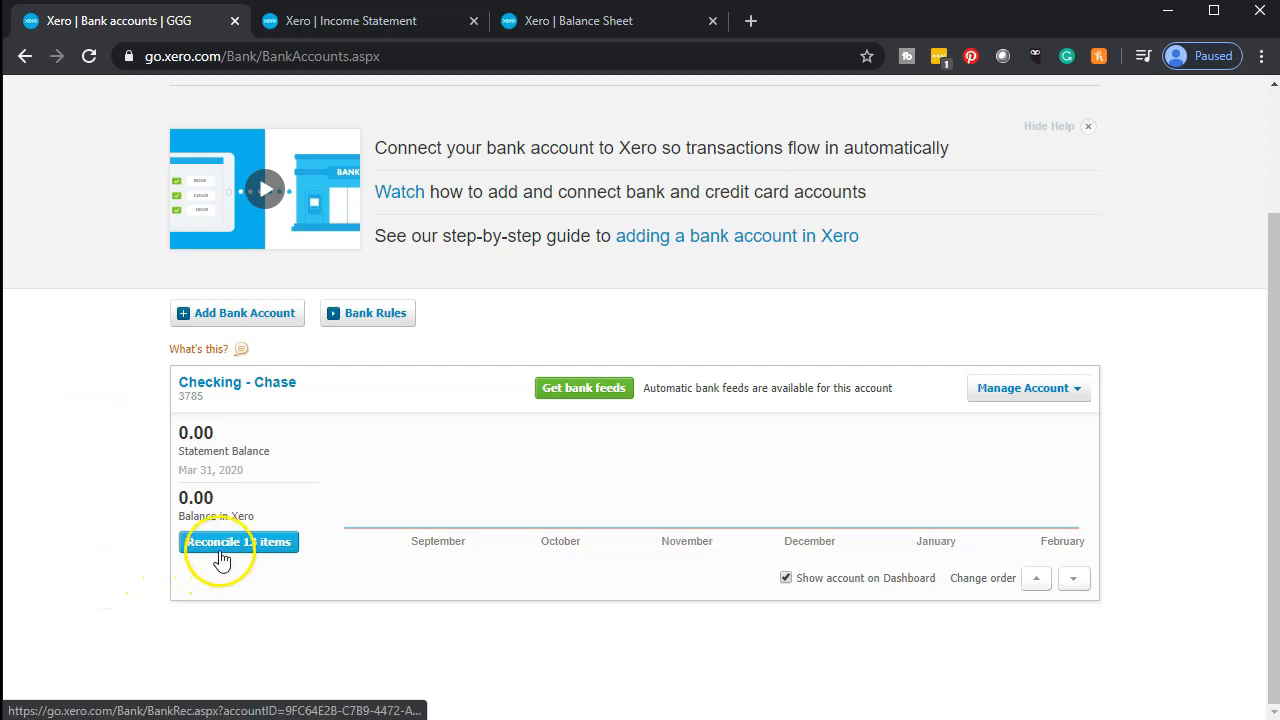
pyautogui.click(219, 550)
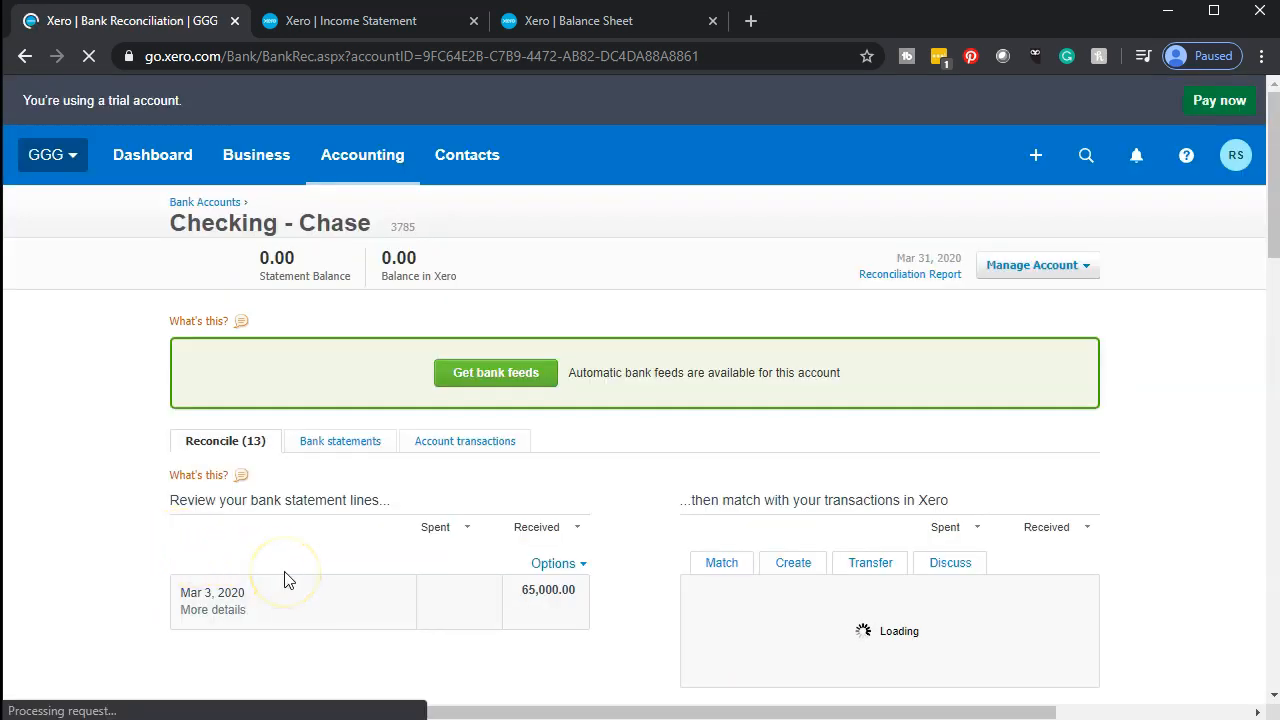
# Enlarge the reconciliation page and review the Checking - Chase statement lines against their matching forms.
pyautogui.scroll(-3, 286, 557)
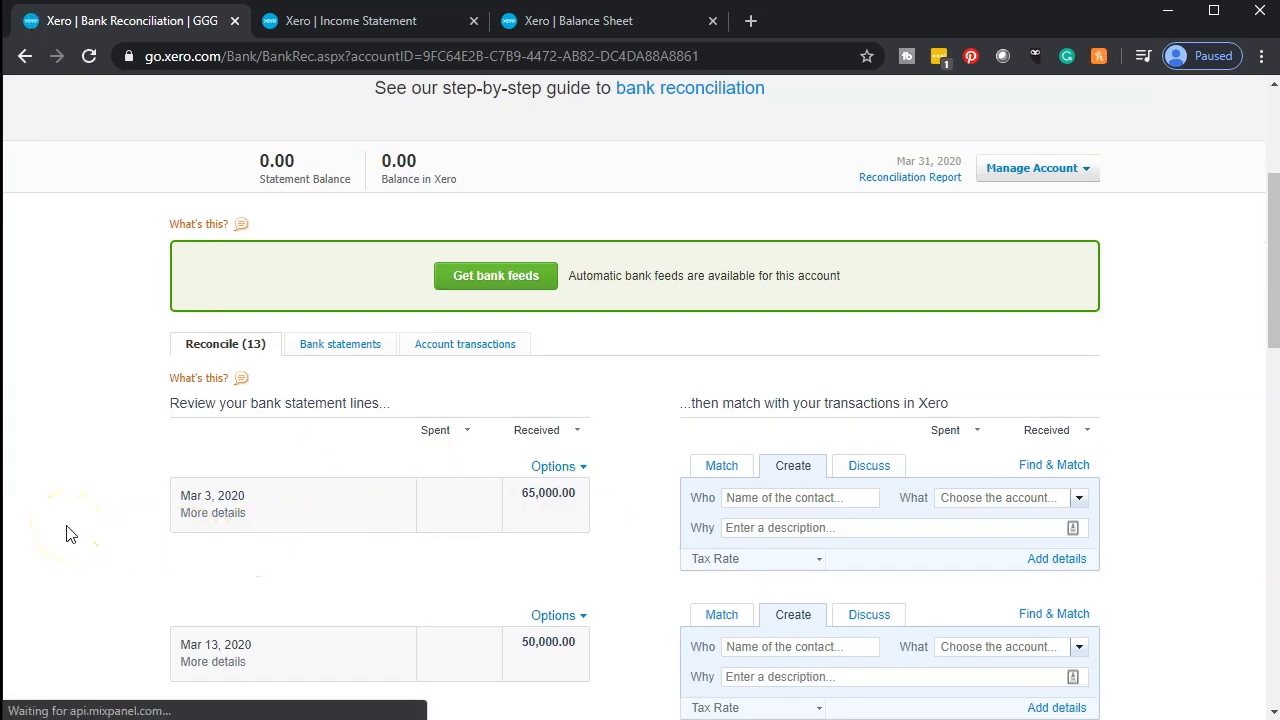
pyautogui.hotkey('ctrl', '+')
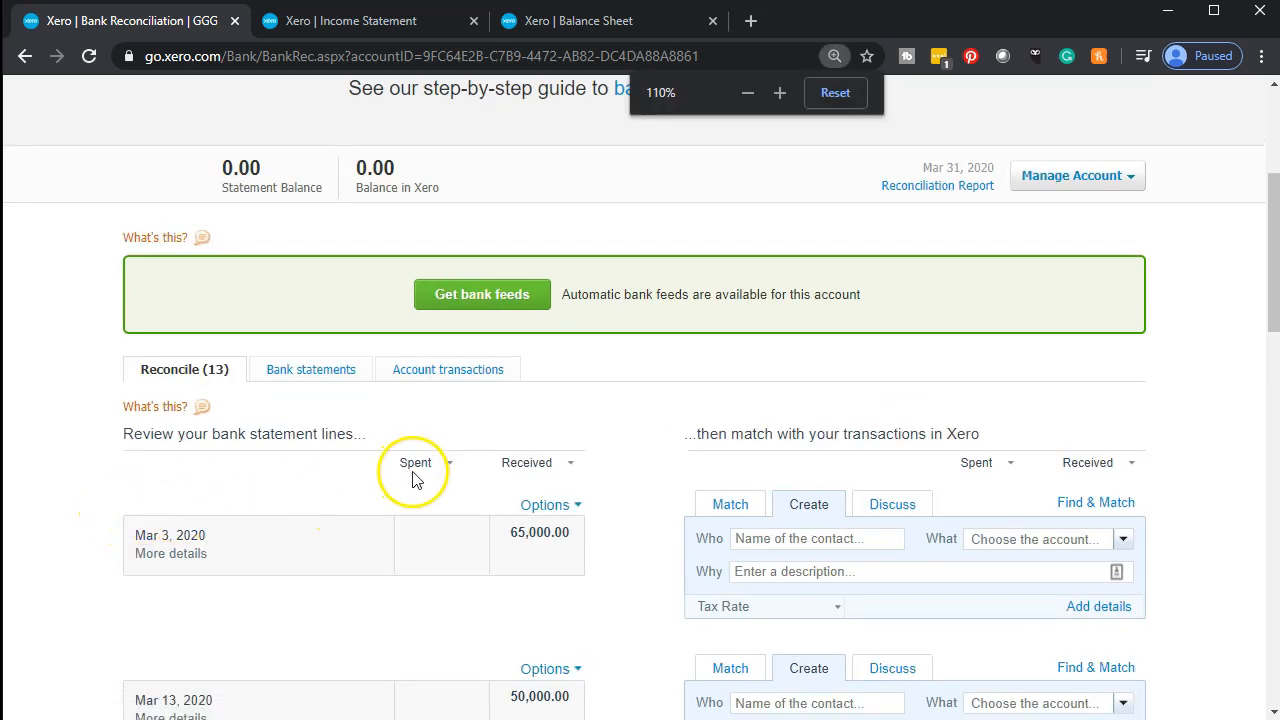
pyautogui.hotkey('ctrl', '+')
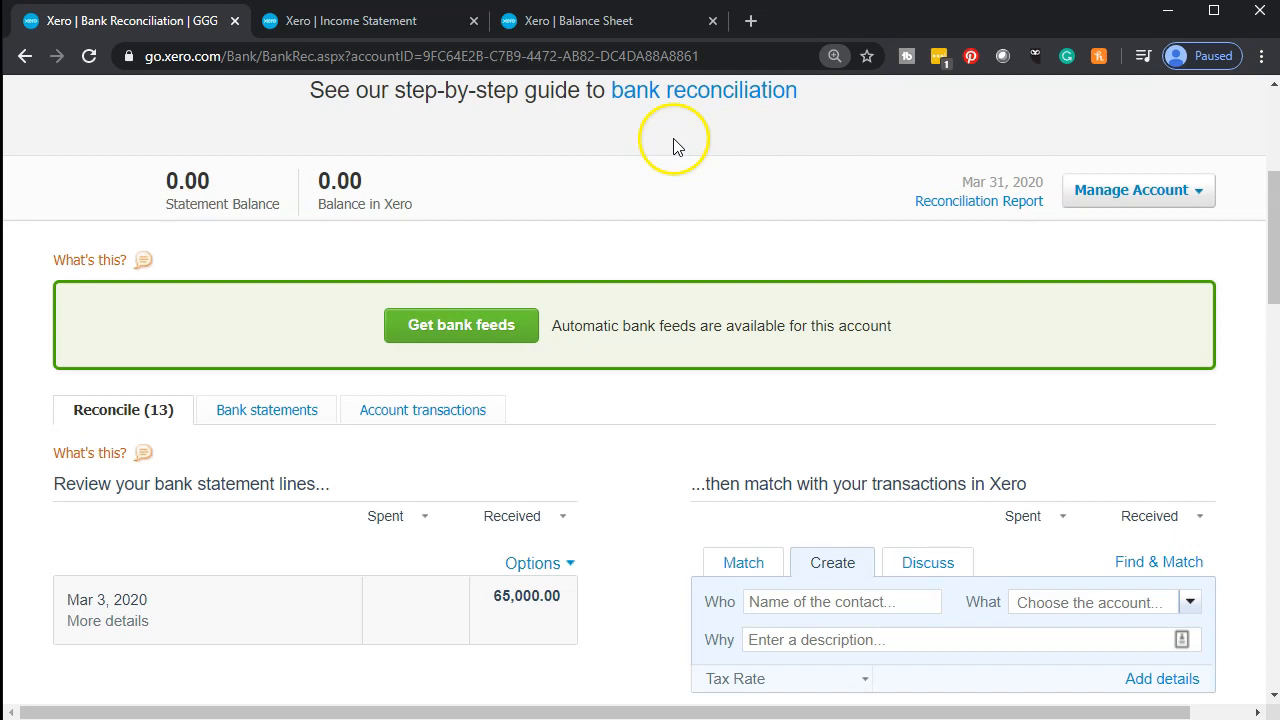
pyautogui.scroll(-1, 420, 363)
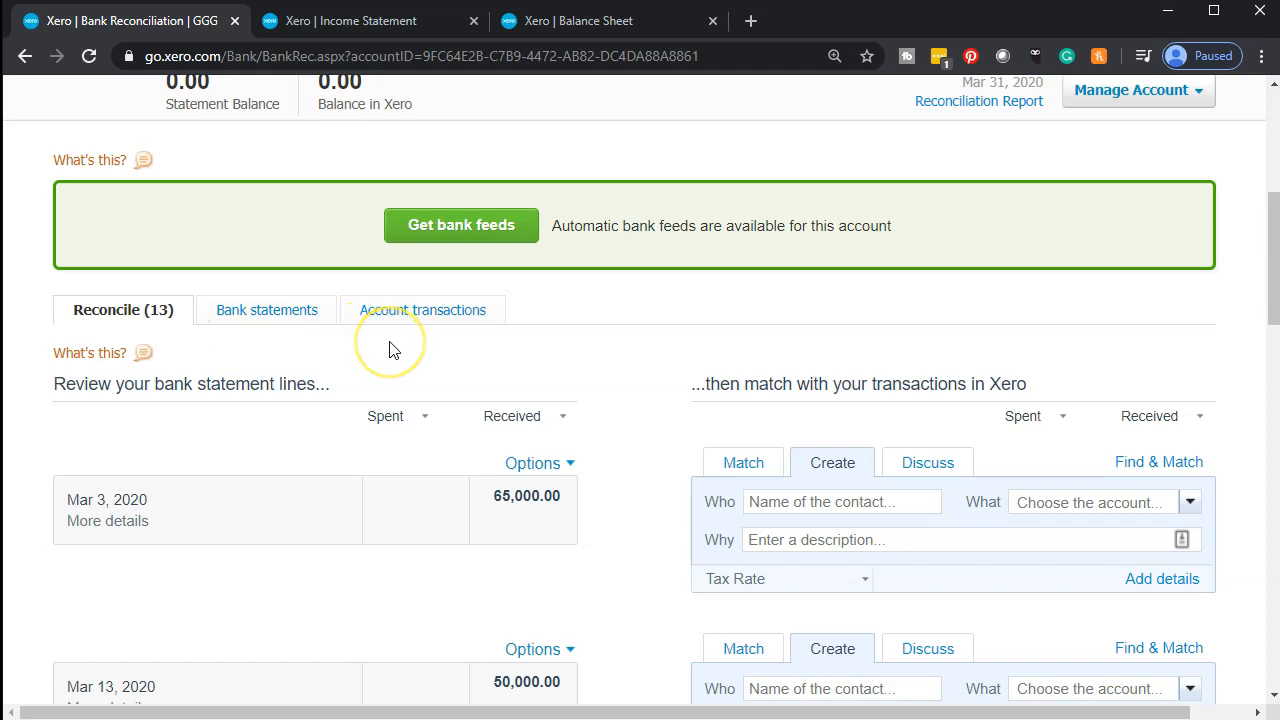
pyautogui.click(135, 362)
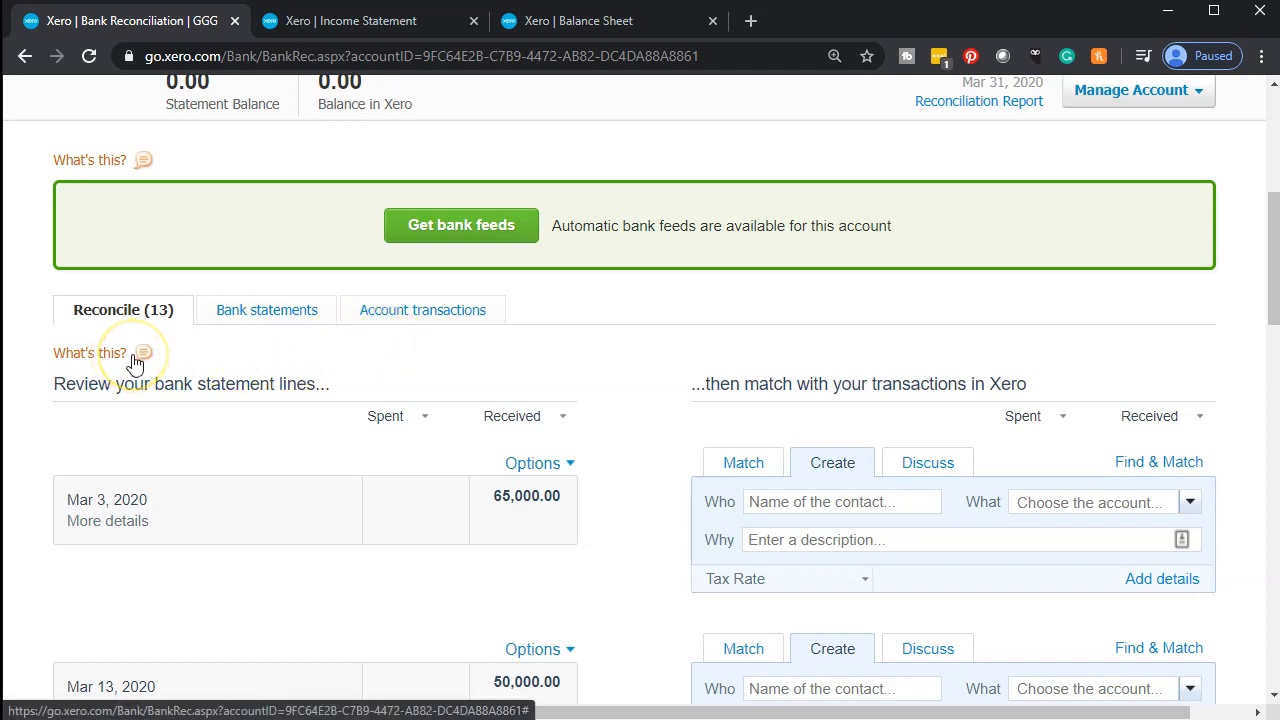
pyautogui.scroll(-2, 135, 362)
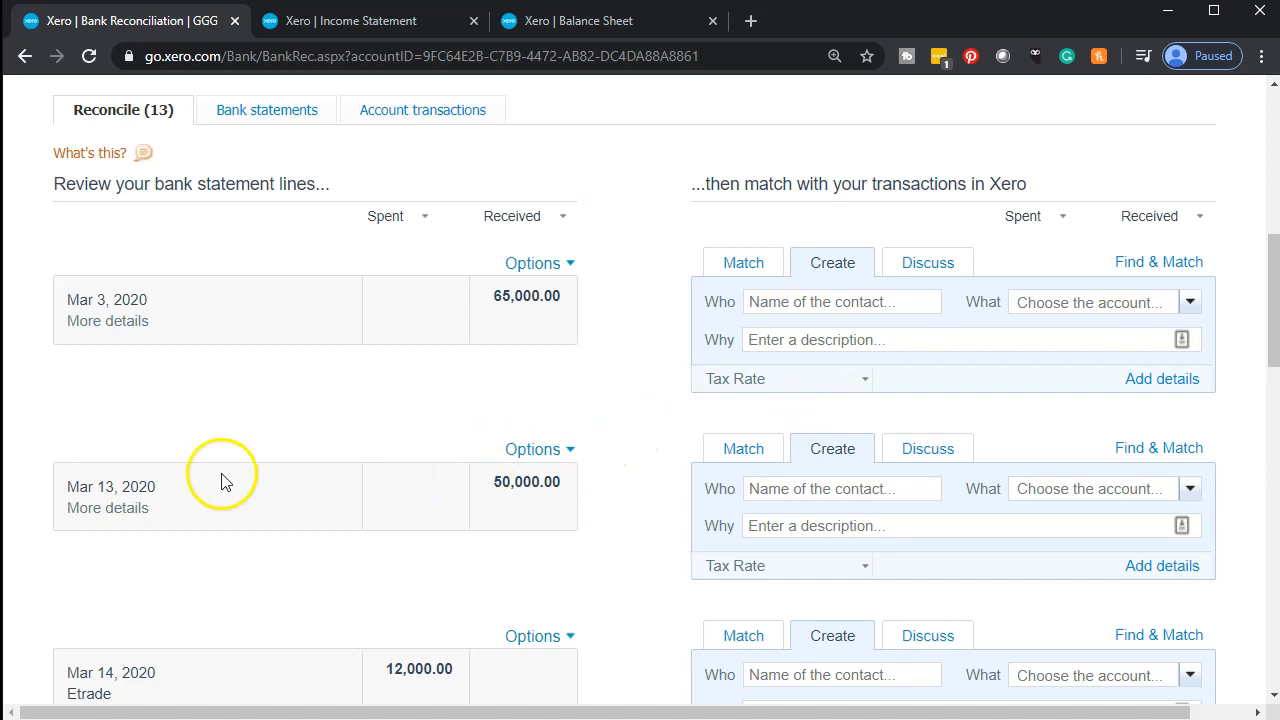
pyautogui.scroll(-2, 160, 485)
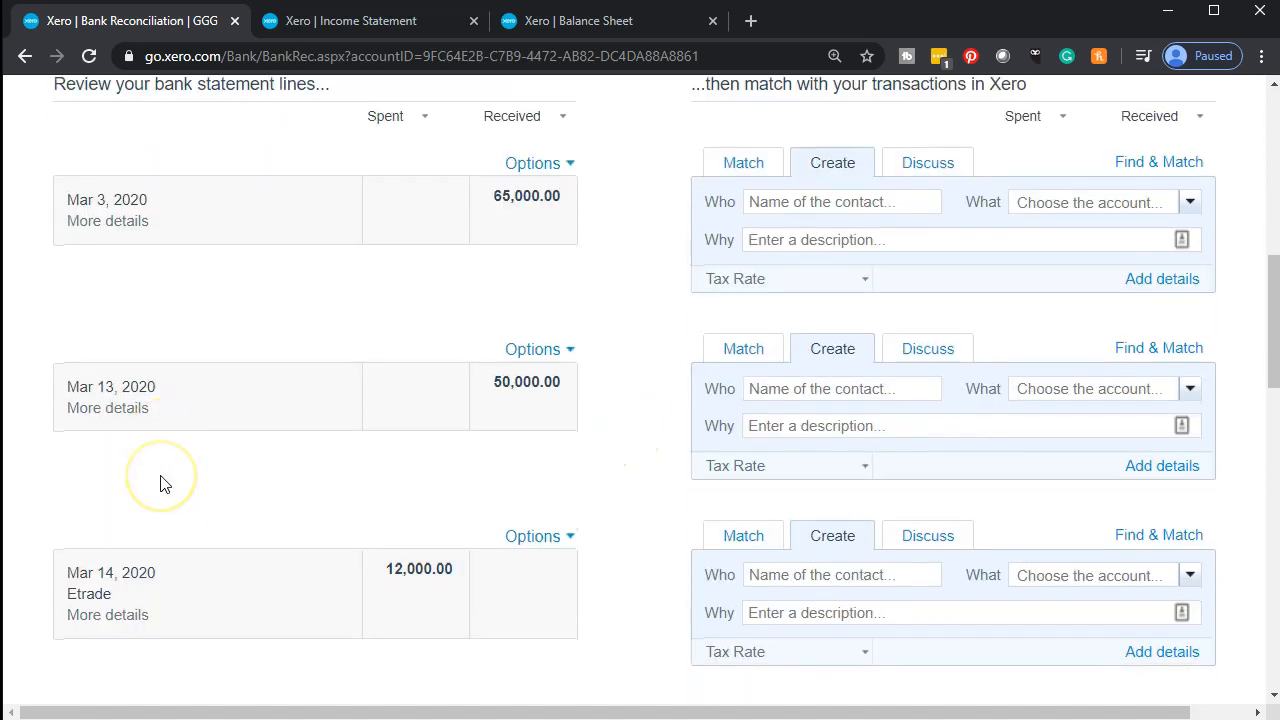
# Review the remaining Checking - Chase statement lines on the page and view the details of the Edison line.
pyautogui.scroll(-5, 160, 485)
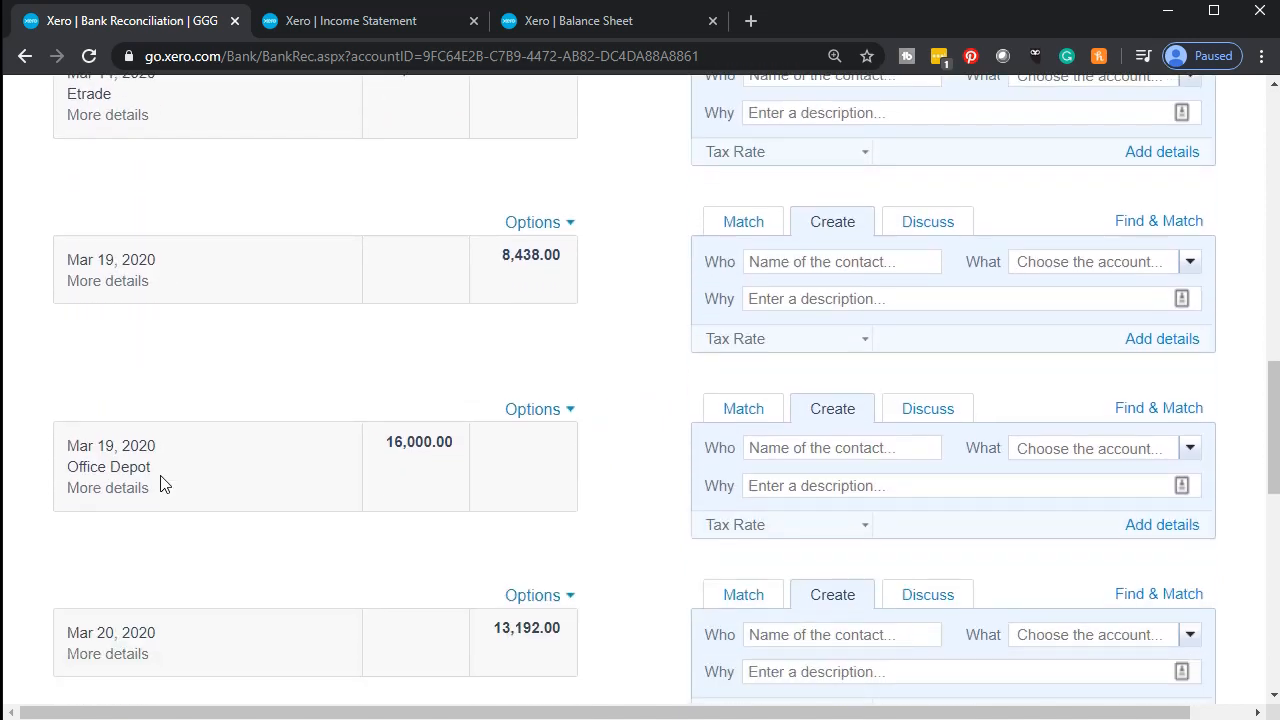
pyautogui.scroll(-2, 165, 484)
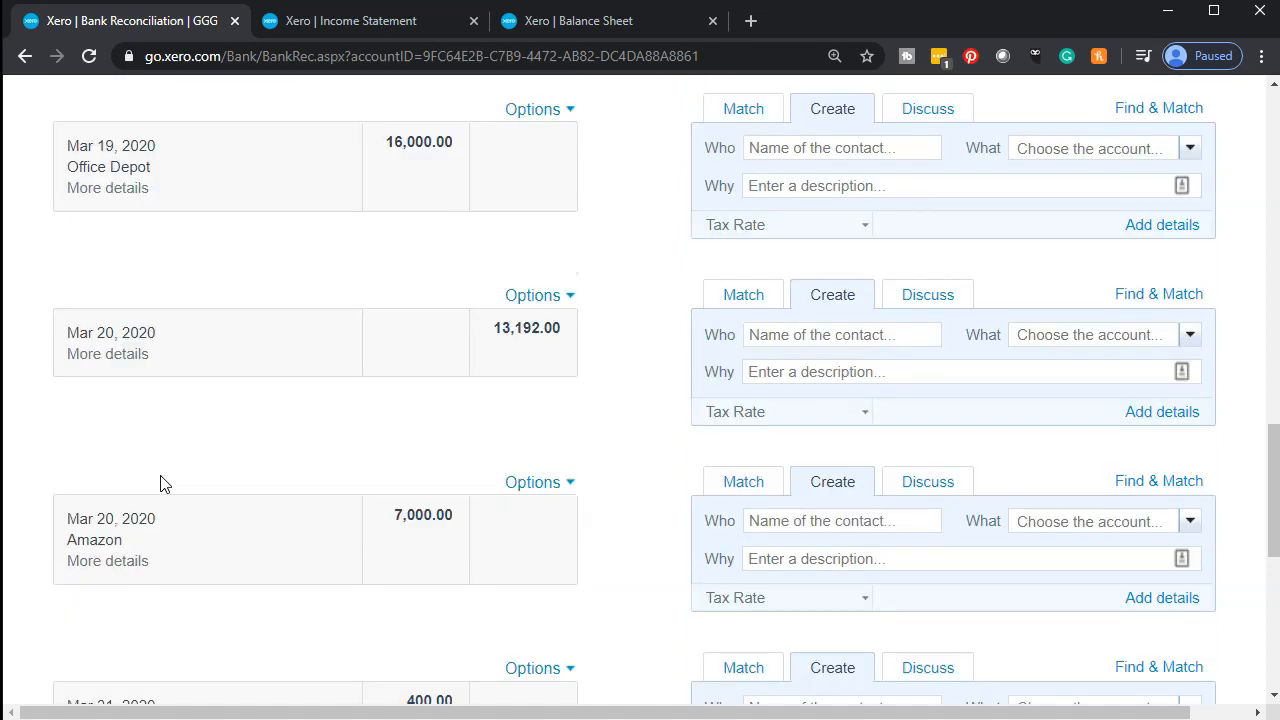
pyautogui.scroll(-1, 165, 484)
pyautogui.scroll(-5, 165, 484)
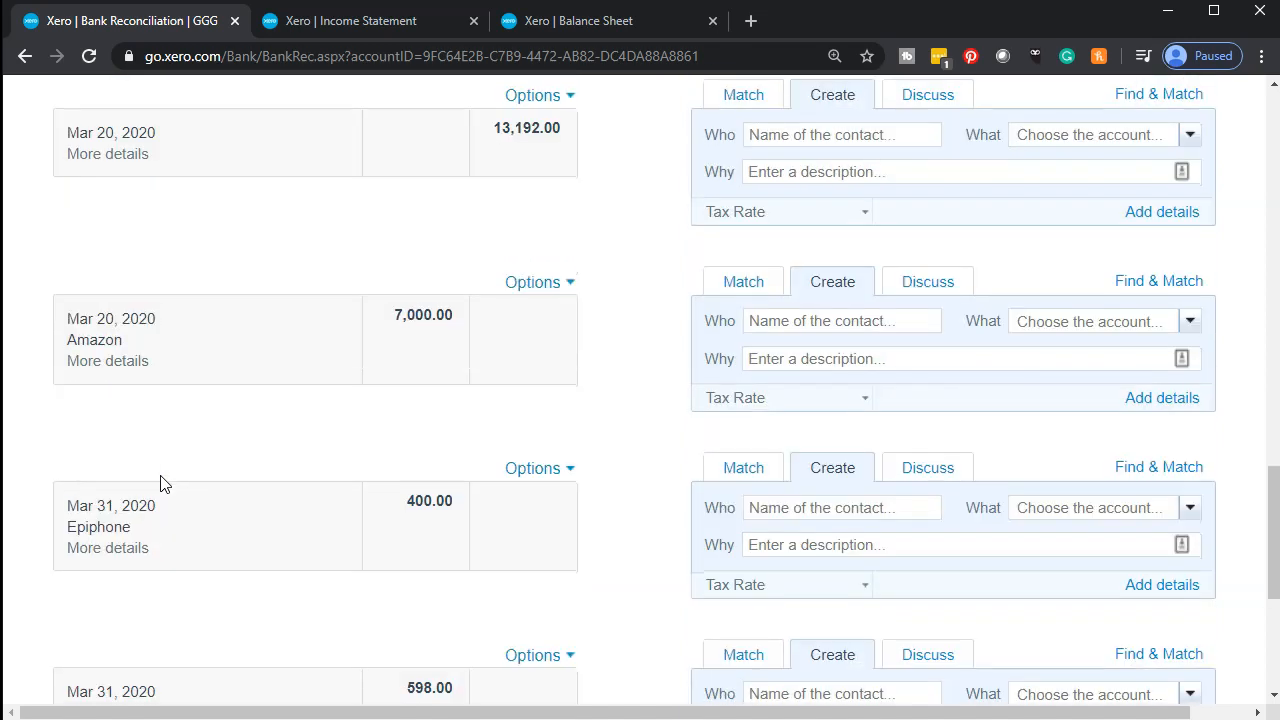
pyautogui.scroll(-1, 165, 484)
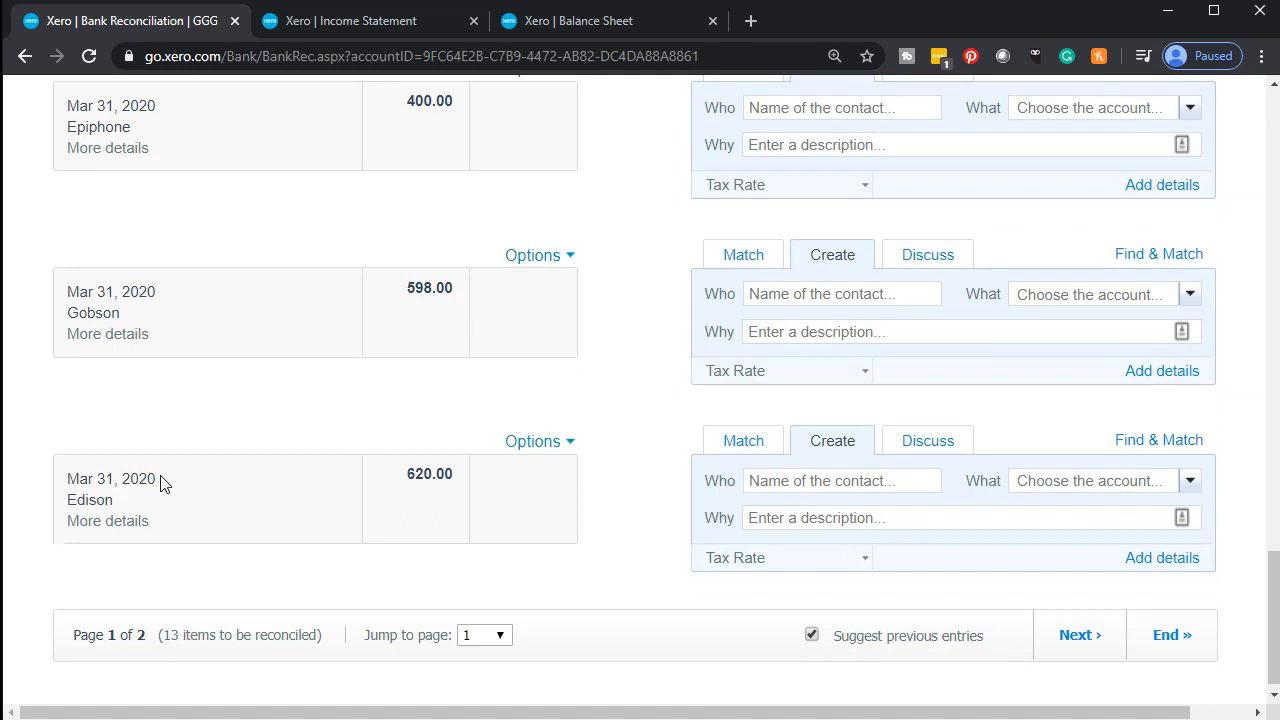
pyautogui.click(185, 556)
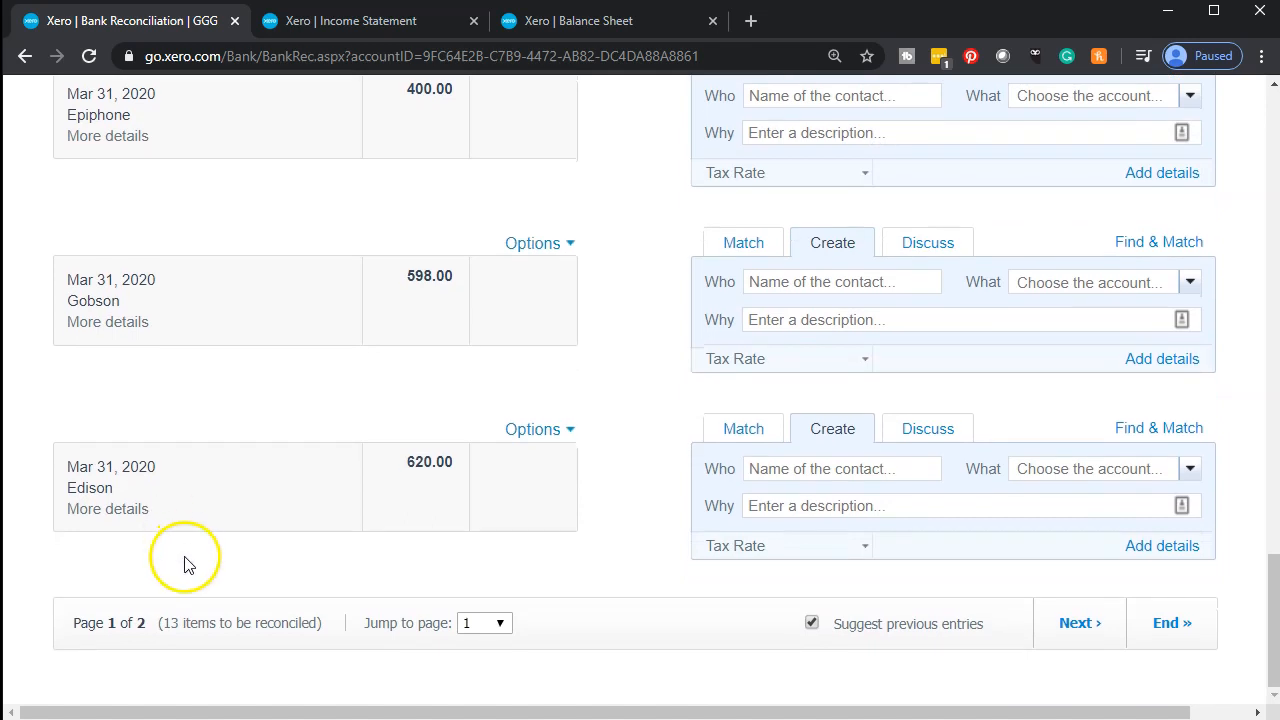
pyautogui.click(118, 512)
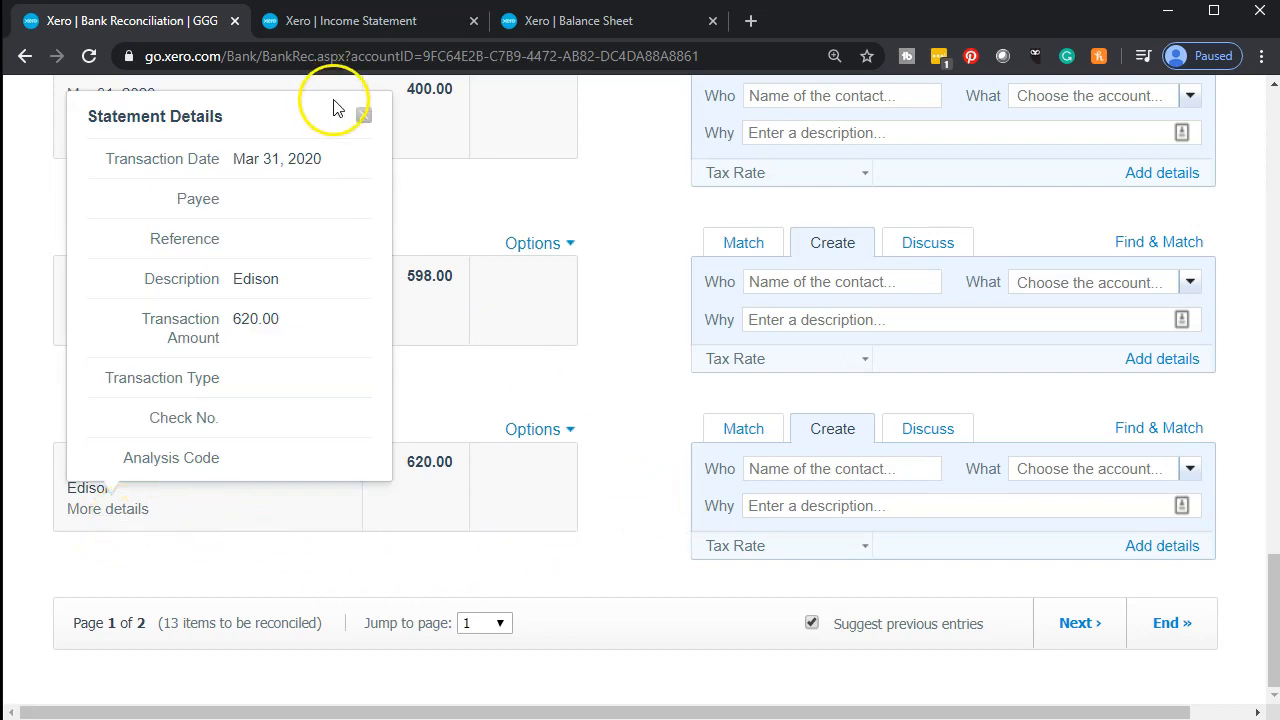
pyautogui.click(364, 115)
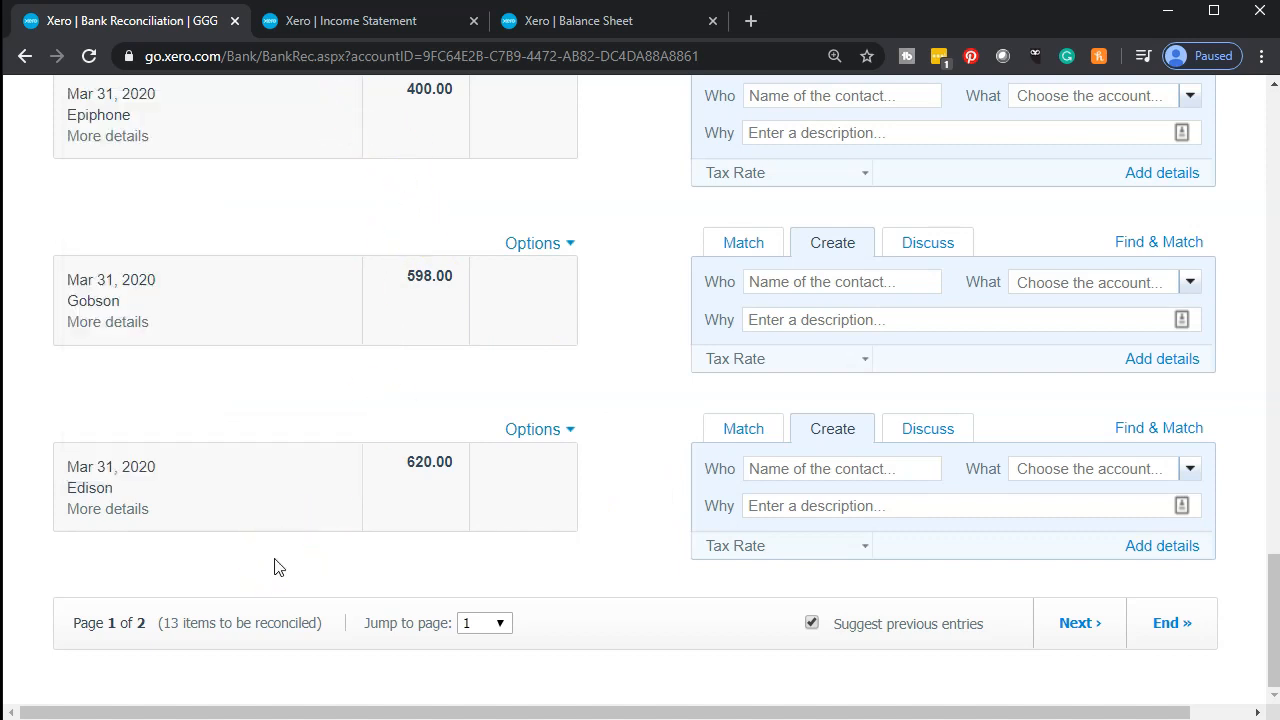
# View the options available for the Edison statement line, including creating a bank rule.
pyautogui.click(395, 538)
pyautogui.click(573, 441)
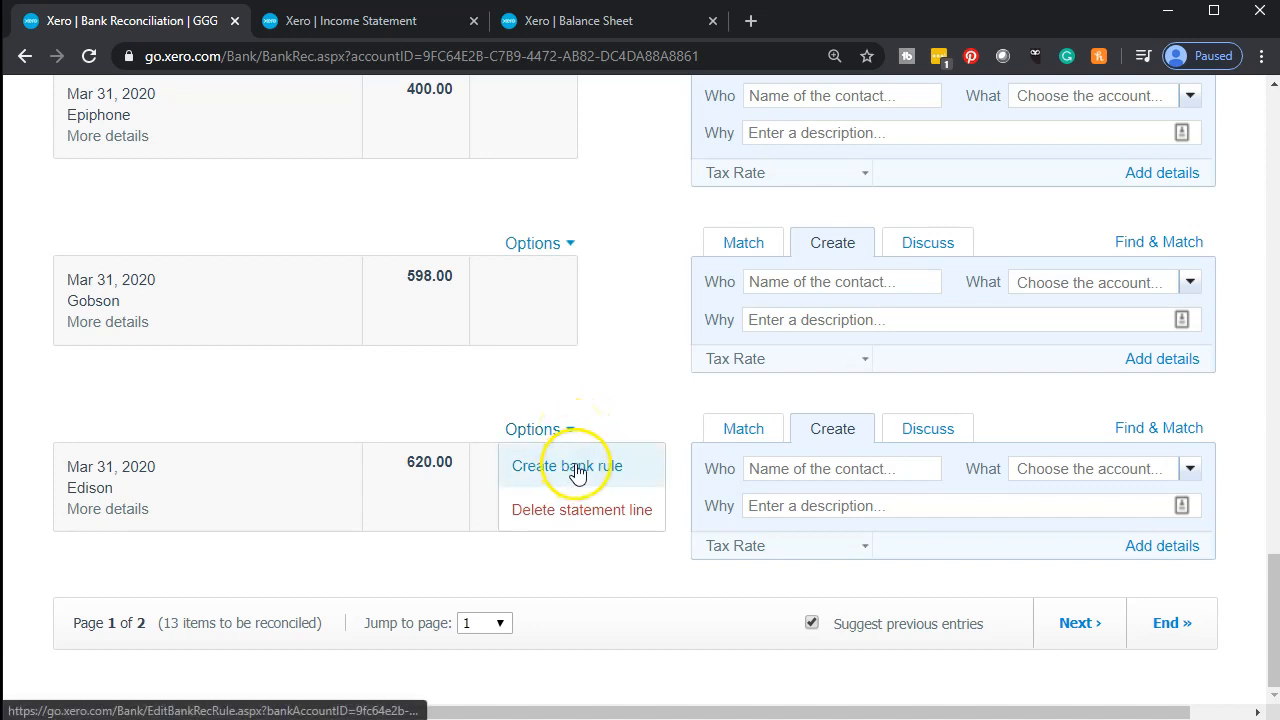
pyautogui.click(579, 474)
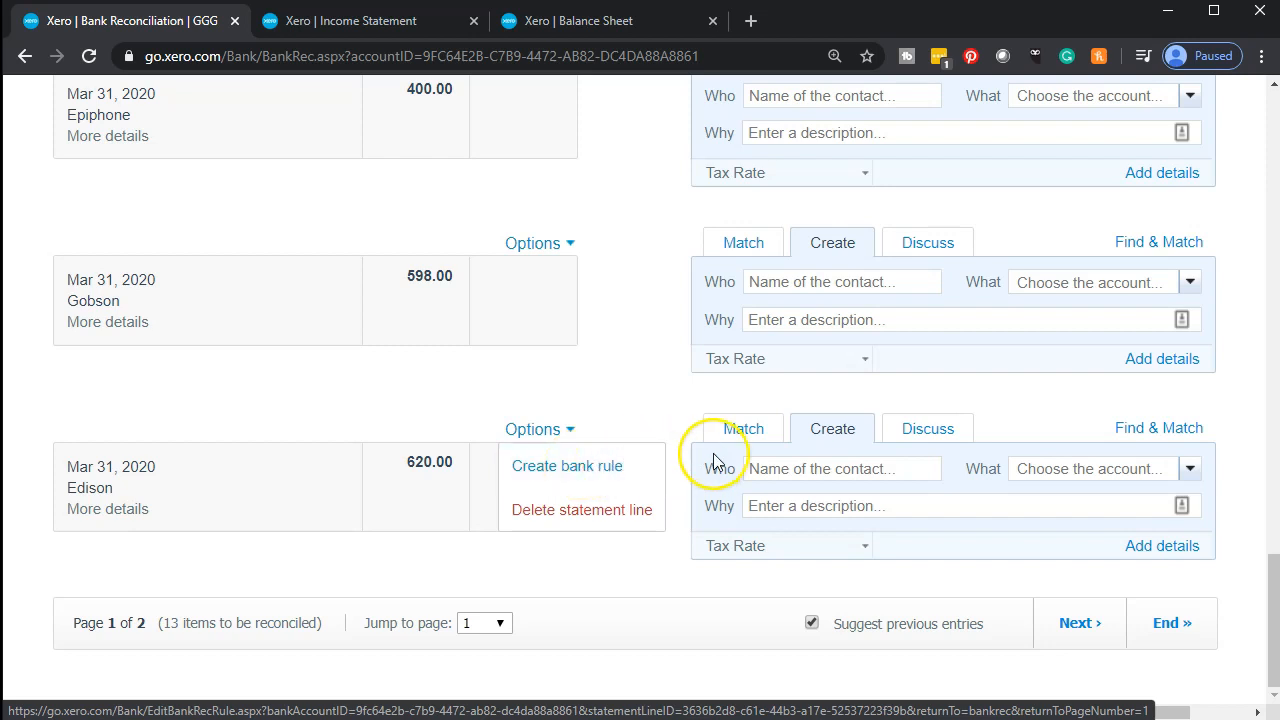
pyautogui.click(667, 409)
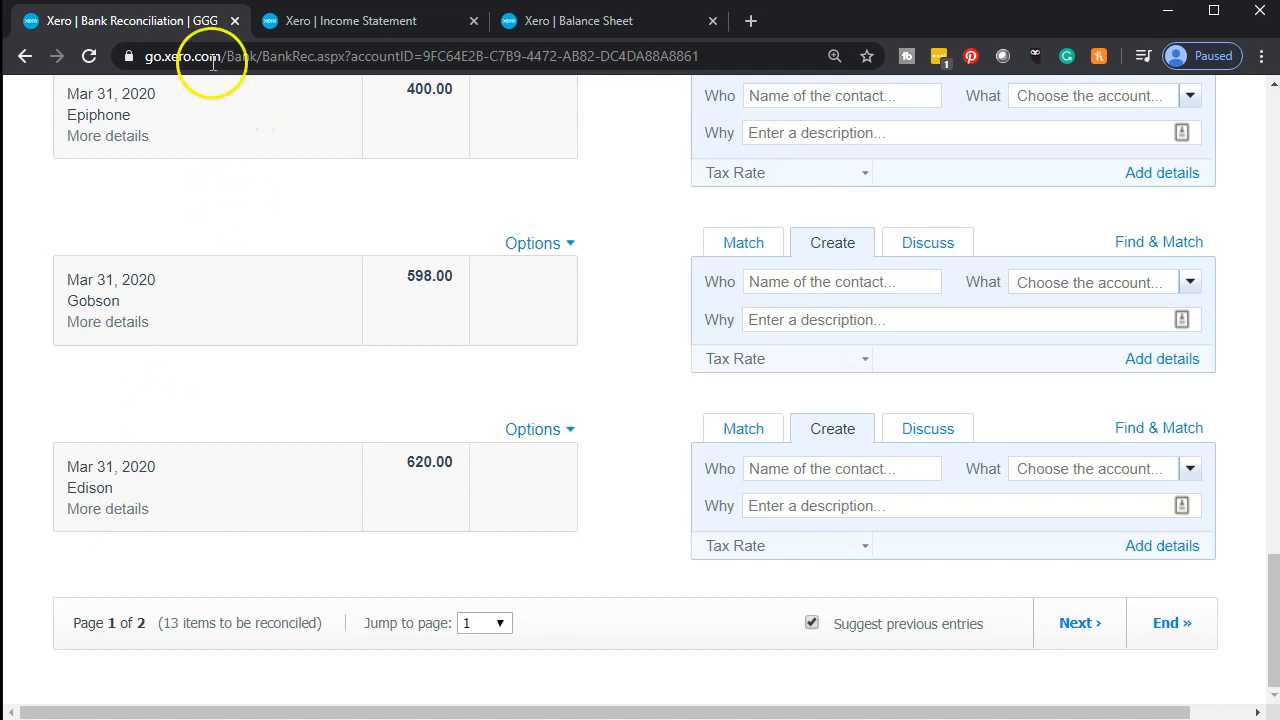
# Duplicate the bank reconciliation browser tab and start a new Spend Money transaction from Checking - Chase in the copy.
pyautogui.rightClick(180, 25)
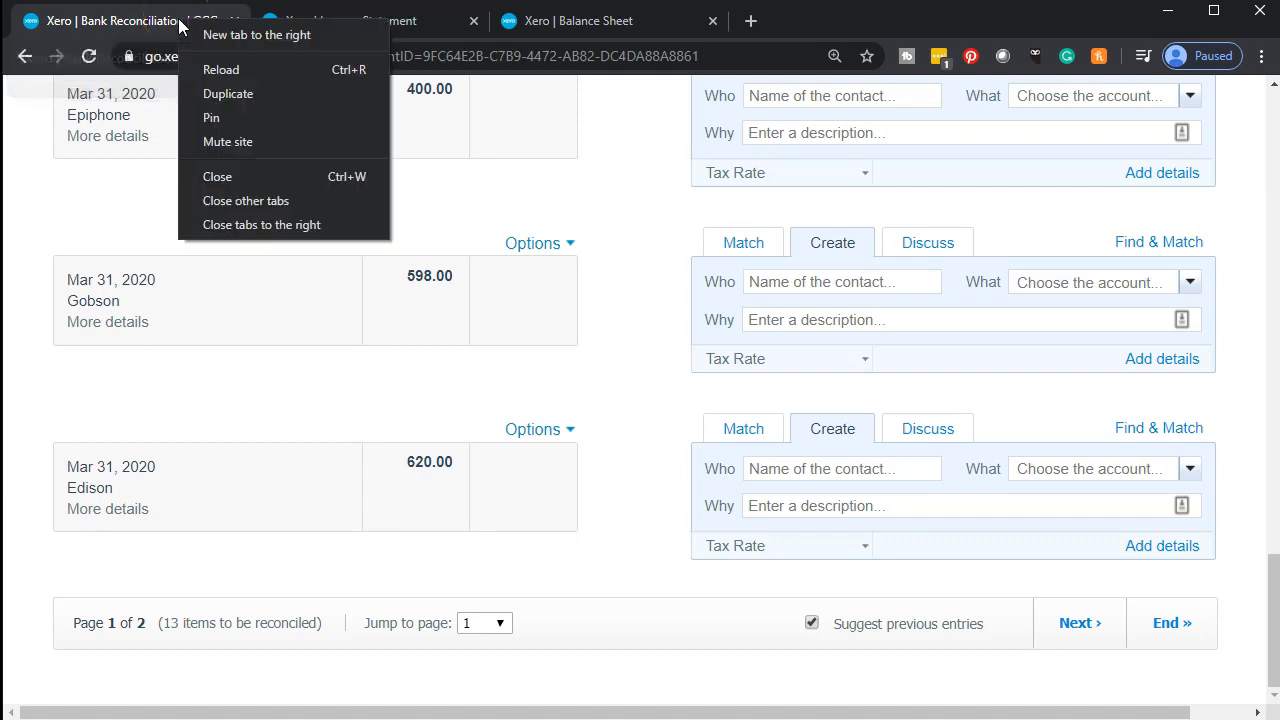
pyautogui.click(209, 97)
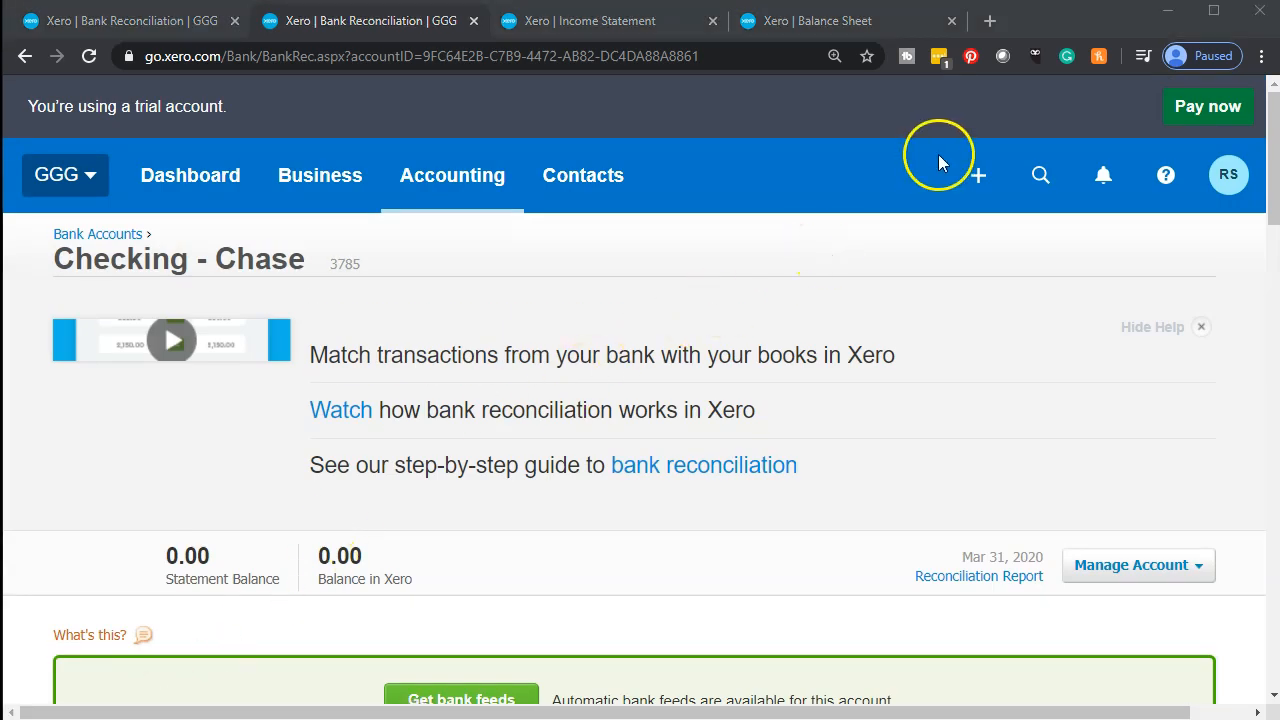
pyautogui.click(985, 193)
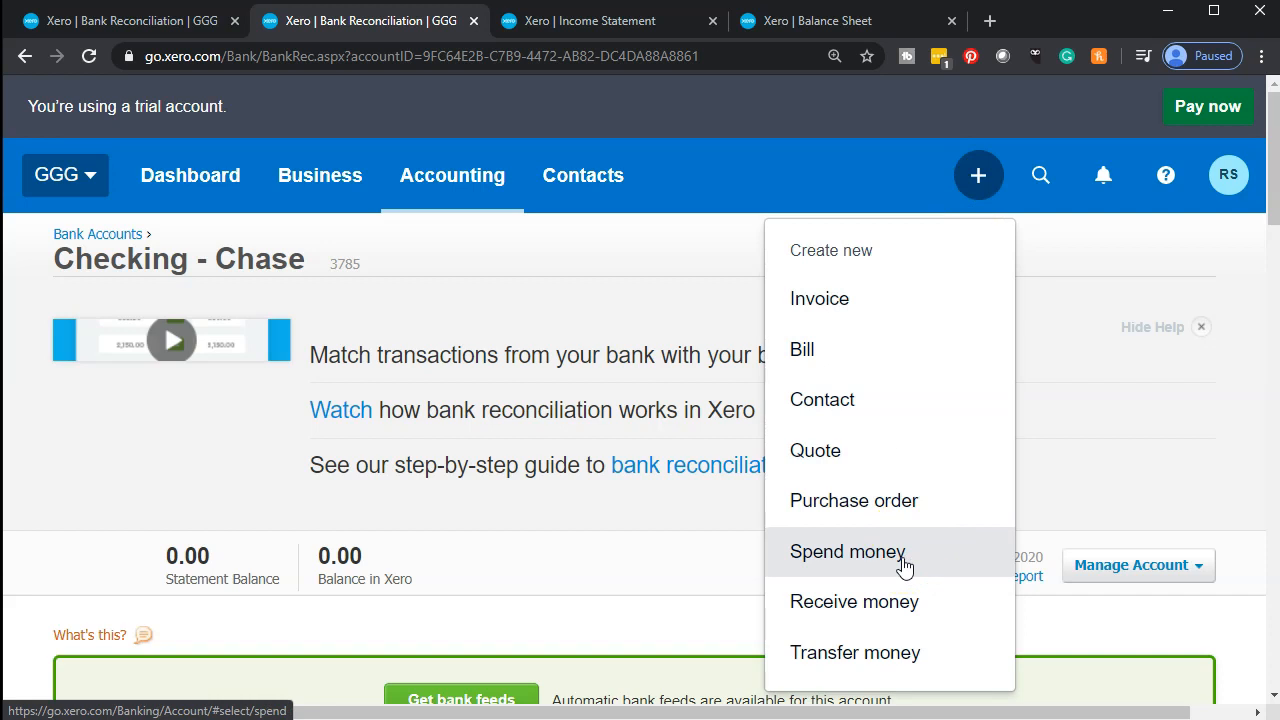
pyautogui.click(903, 566)
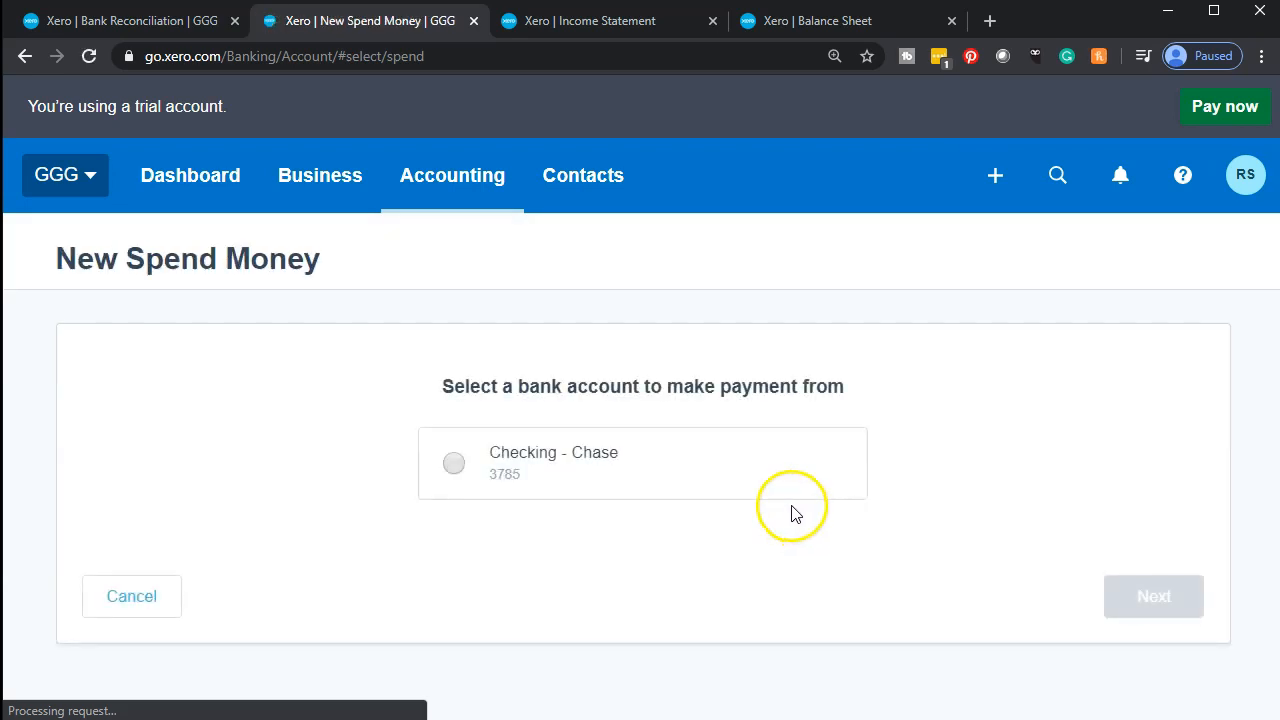
pyautogui.click(455, 466)
pyautogui.click(1133, 600)
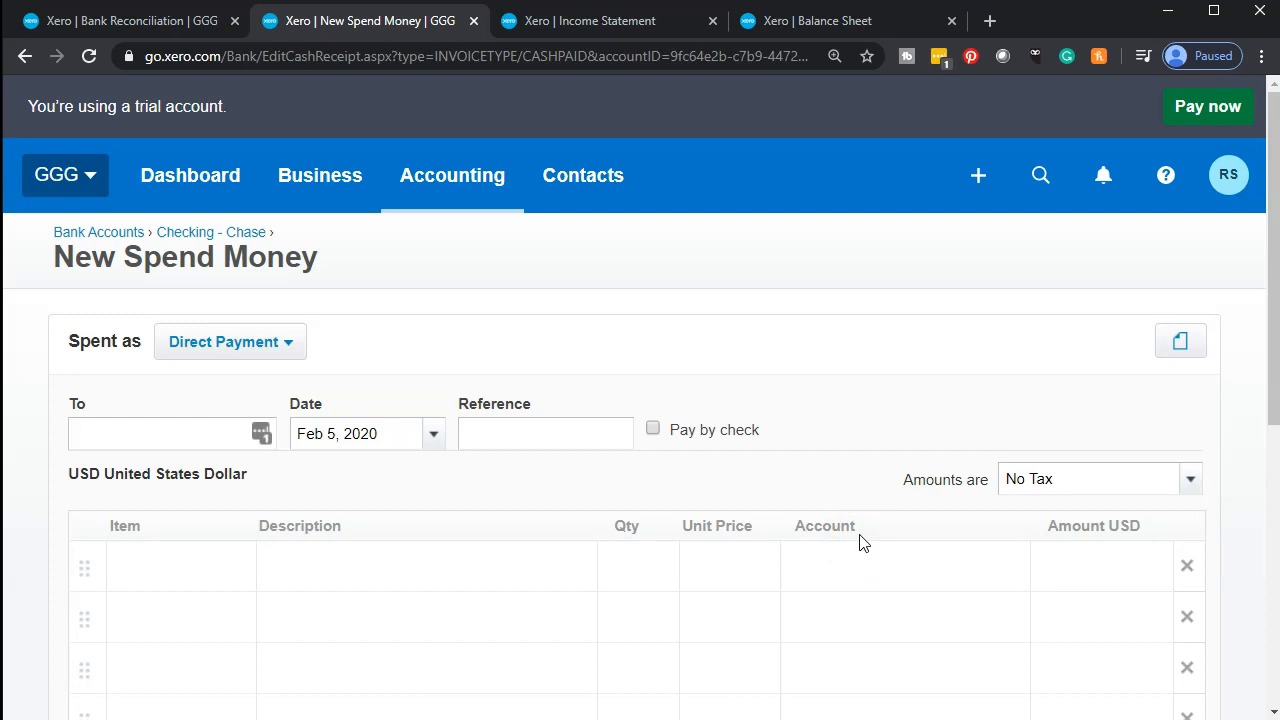
# Enter Edison as the payee and set the payment date to Mar 31, 2020, matching the Edison statement line.
pyautogui.scroll(-1, 863, 543)
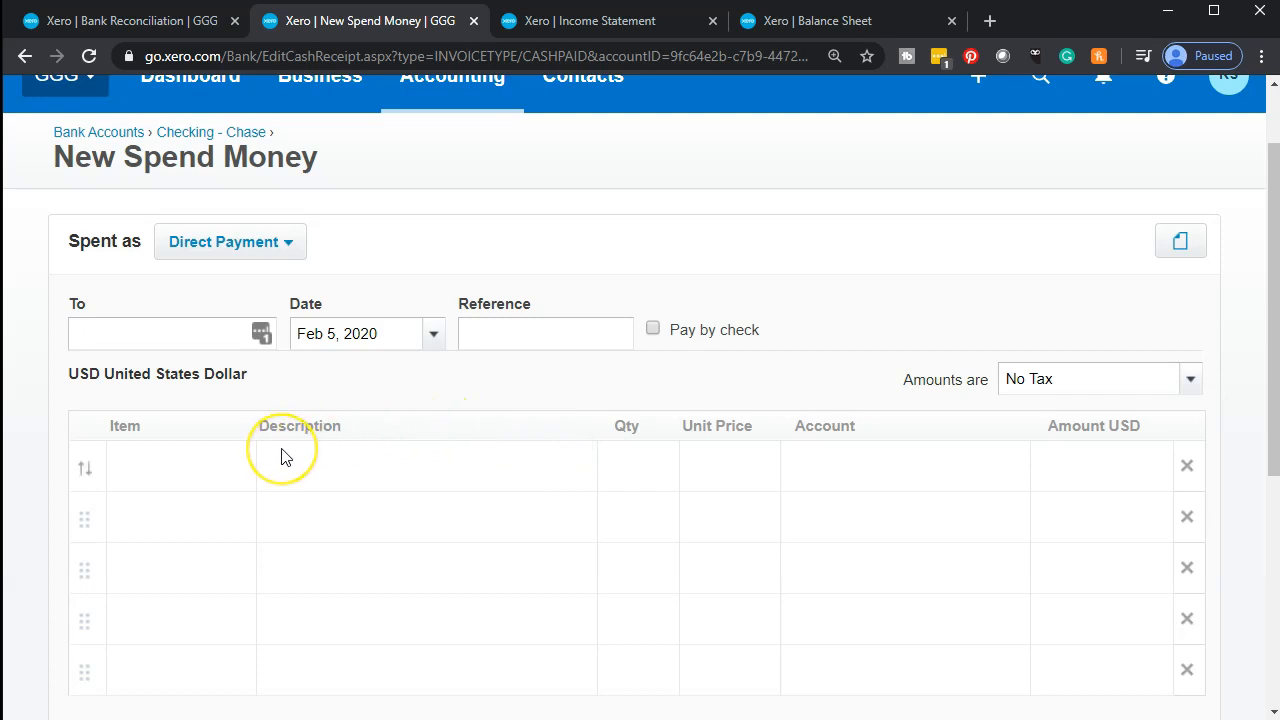
pyautogui.write('Edison')
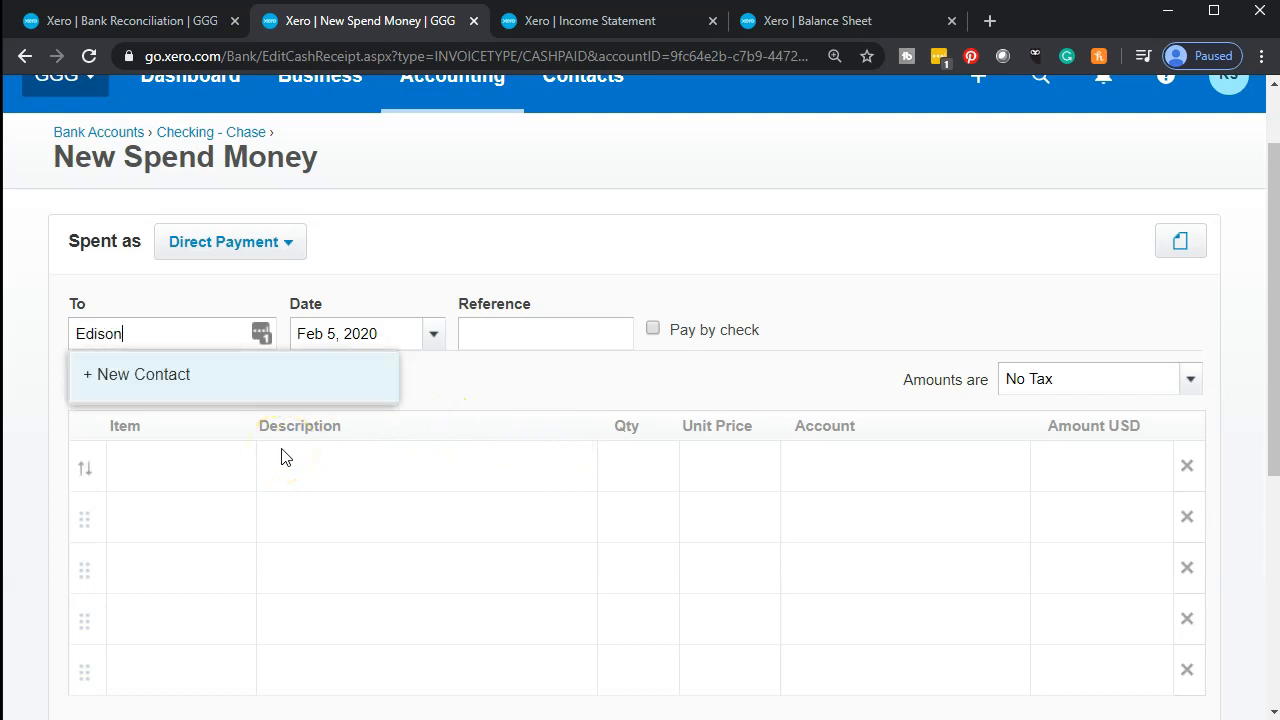
pyautogui.press('Tab')
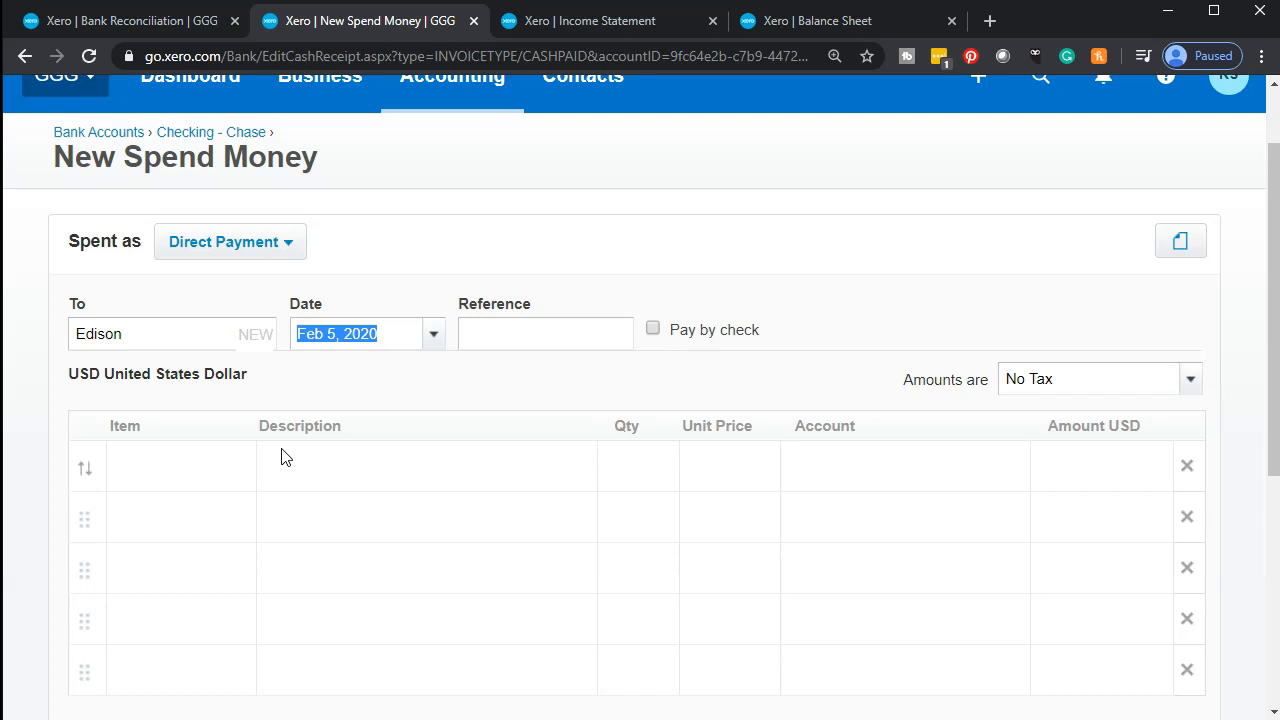
pyautogui.click(133, 21)
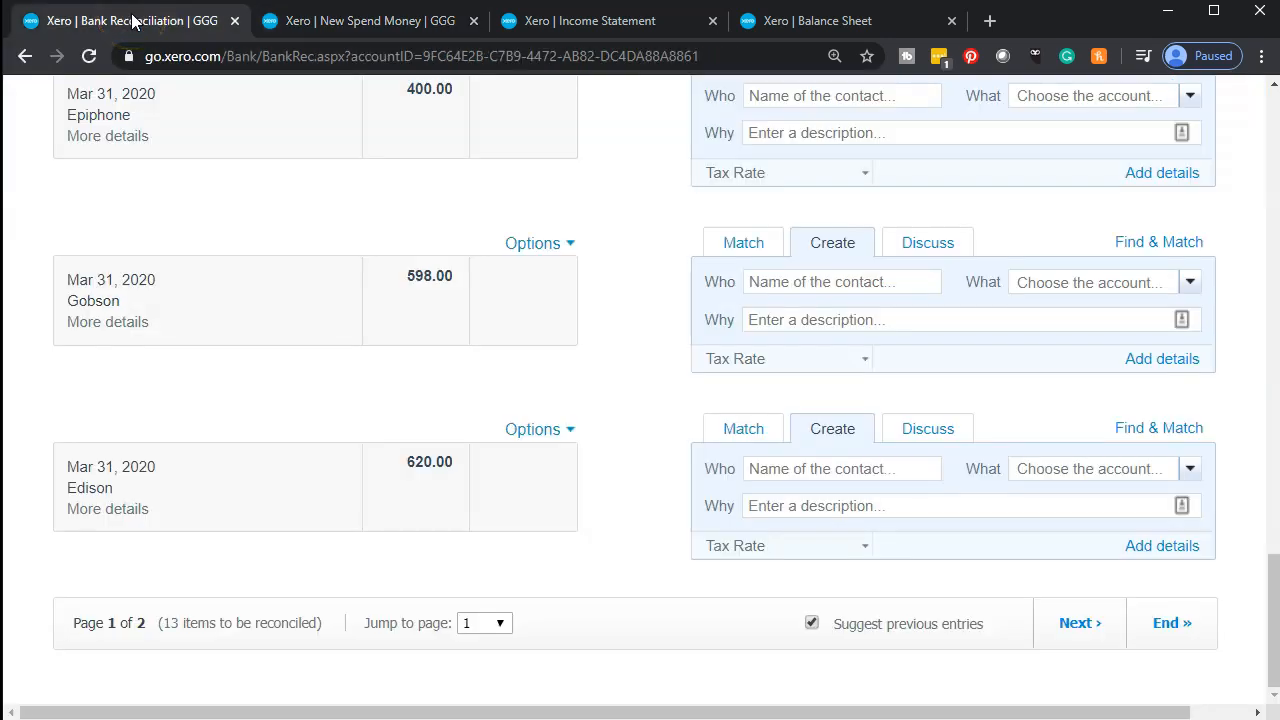
pyautogui.click(90, 488)
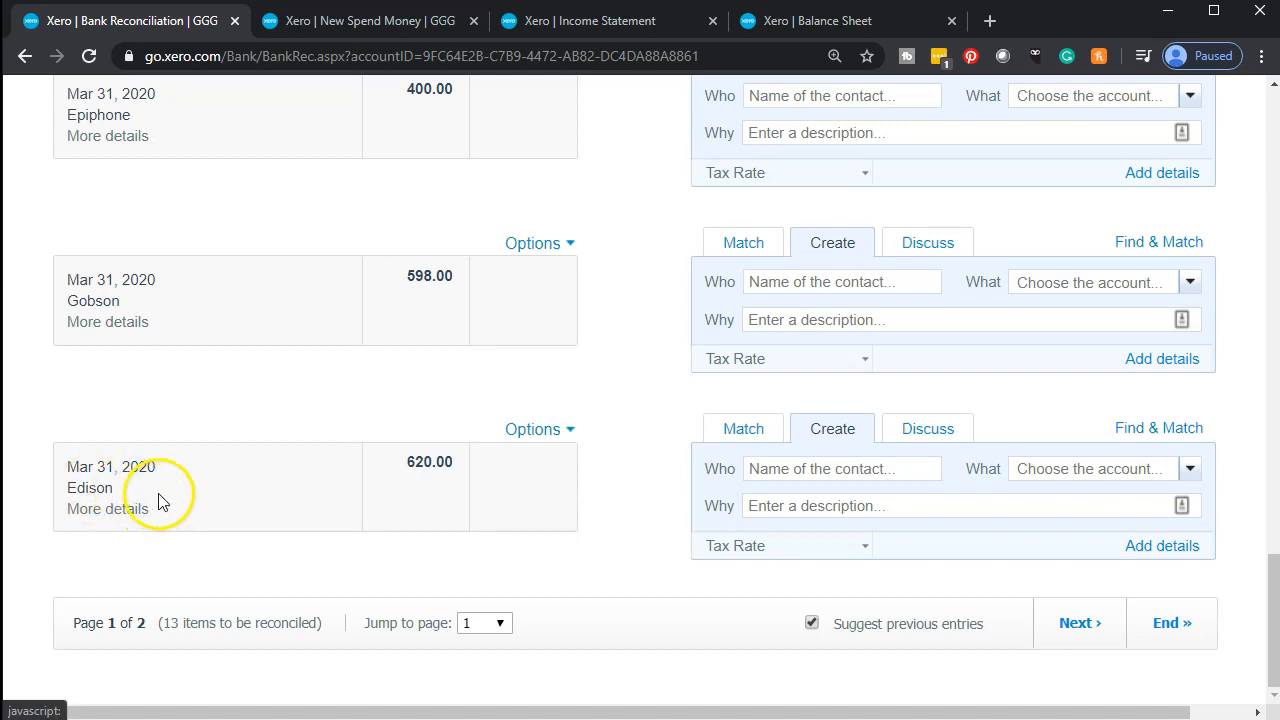
pyautogui.click(371, 21)
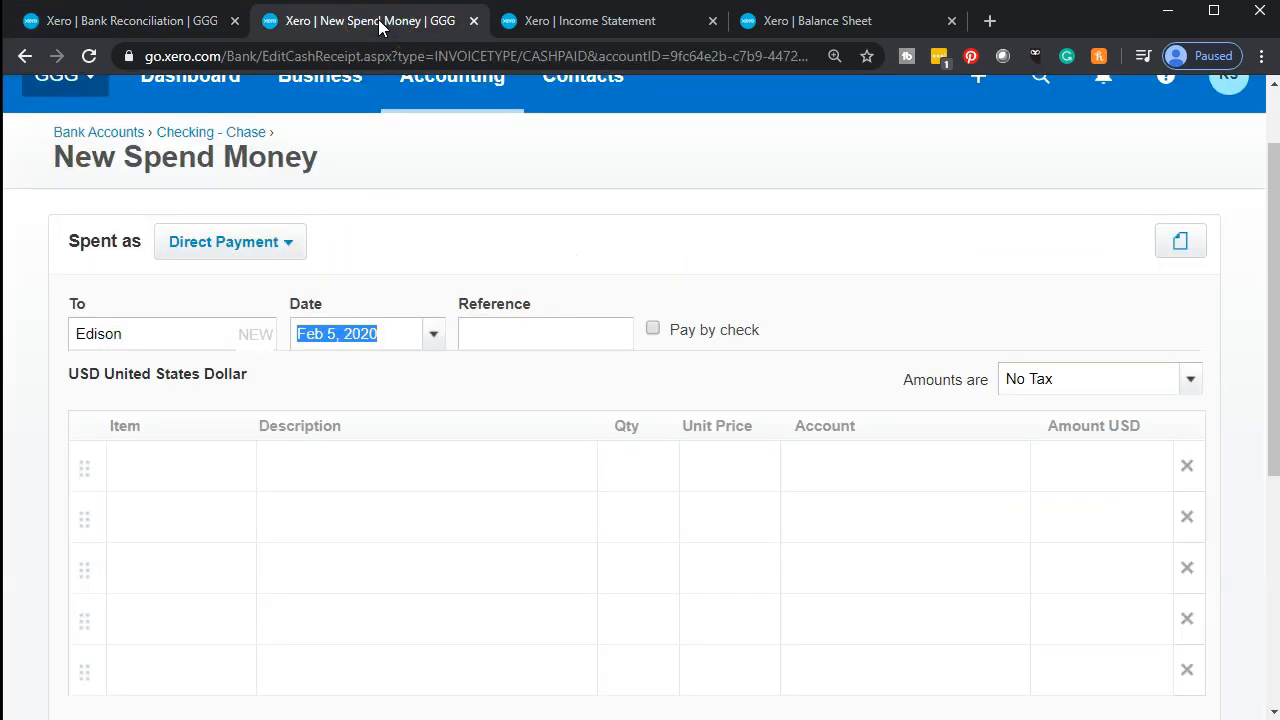
pyautogui.click(433, 334)
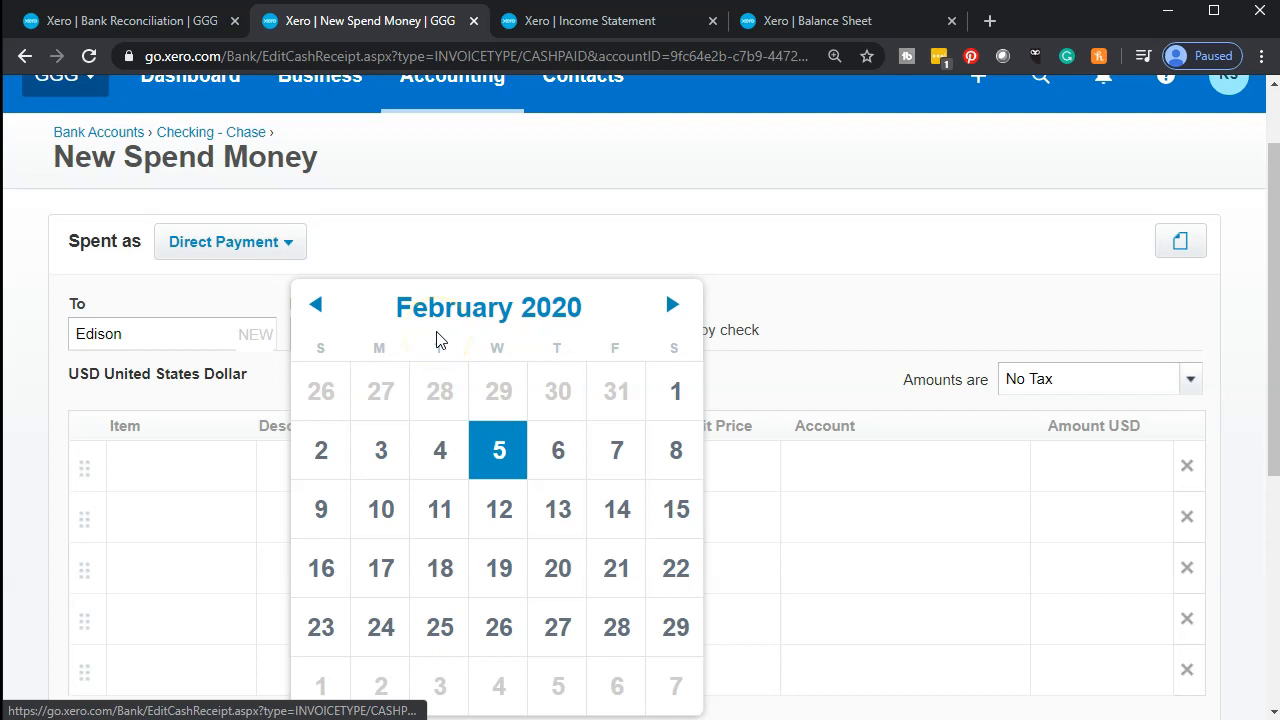
pyautogui.click(670, 306)
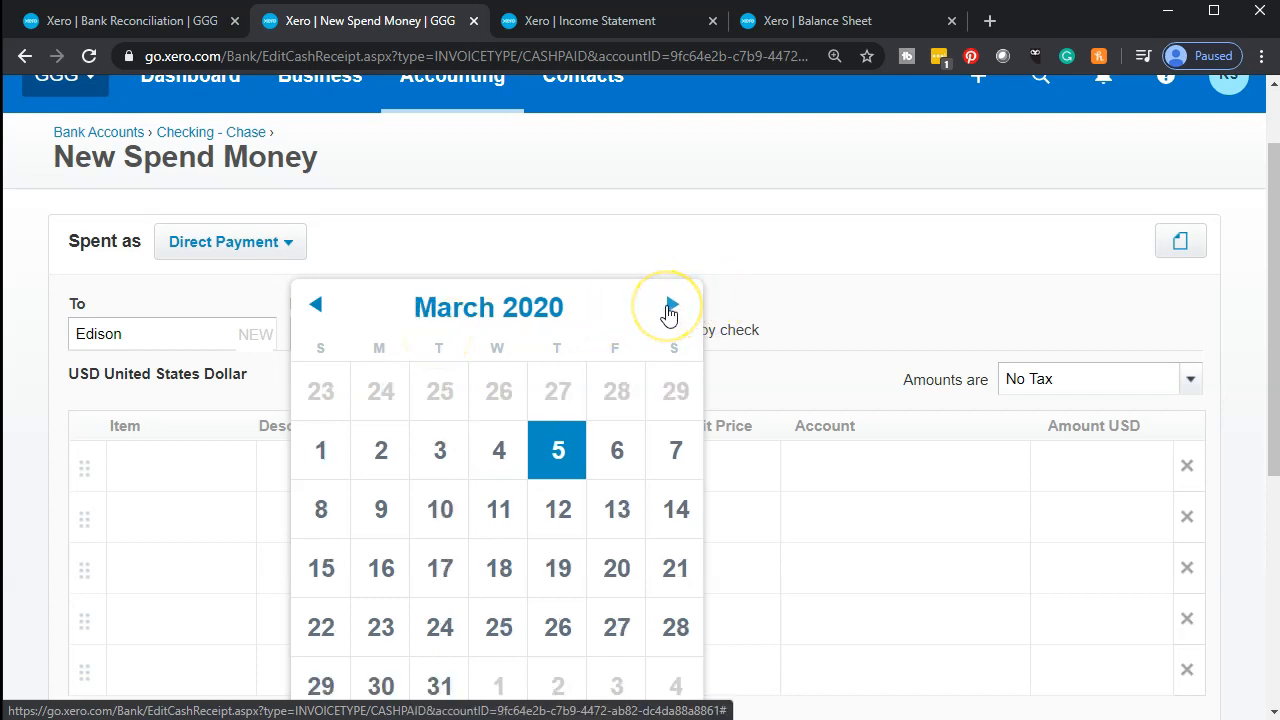
pyautogui.click(442, 684)
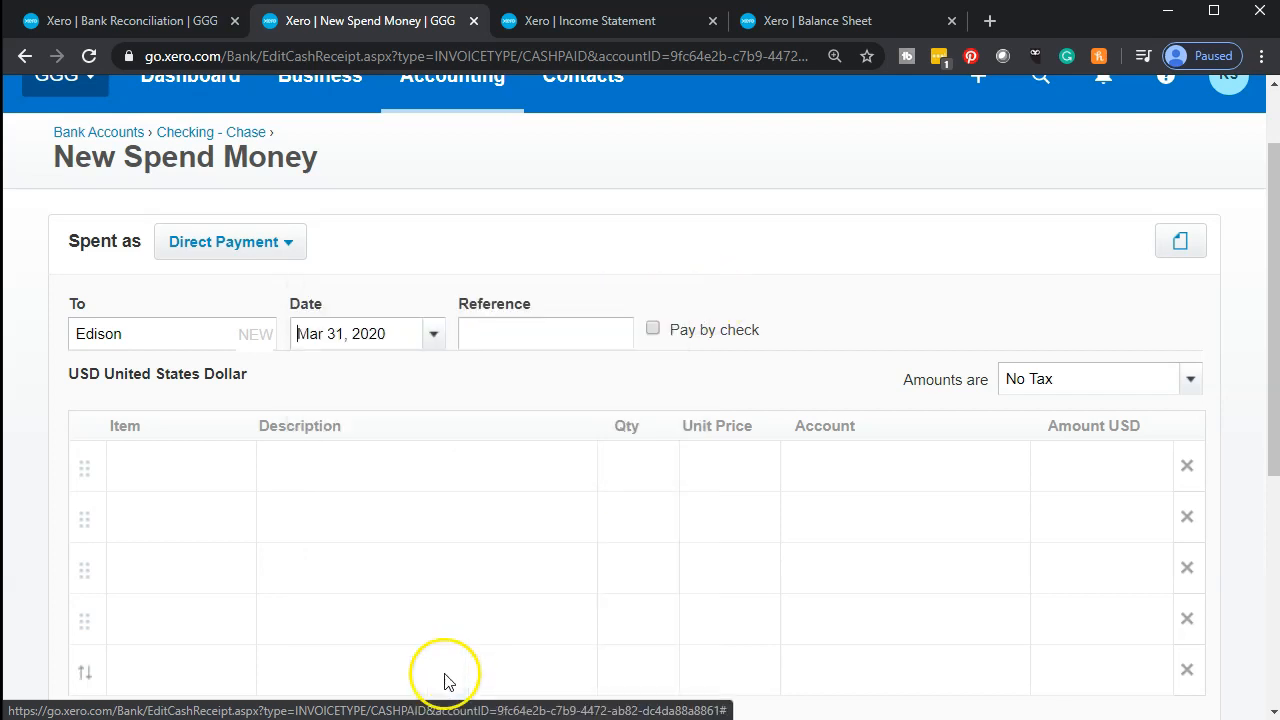
# Fill in the first payment line with quantity 1 and unit price 620, checking the amount against the Edison statement line.
pyautogui.click(627, 472)
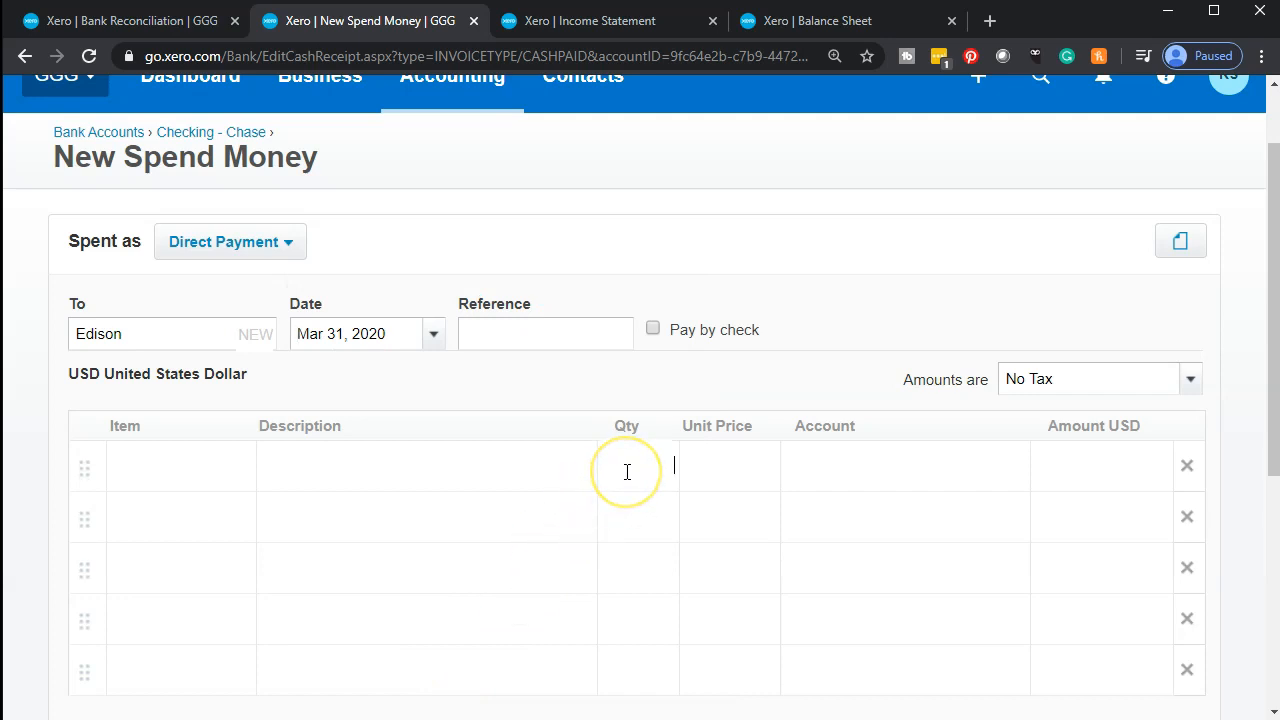
pyautogui.write('1')
pyautogui.press('Tab')
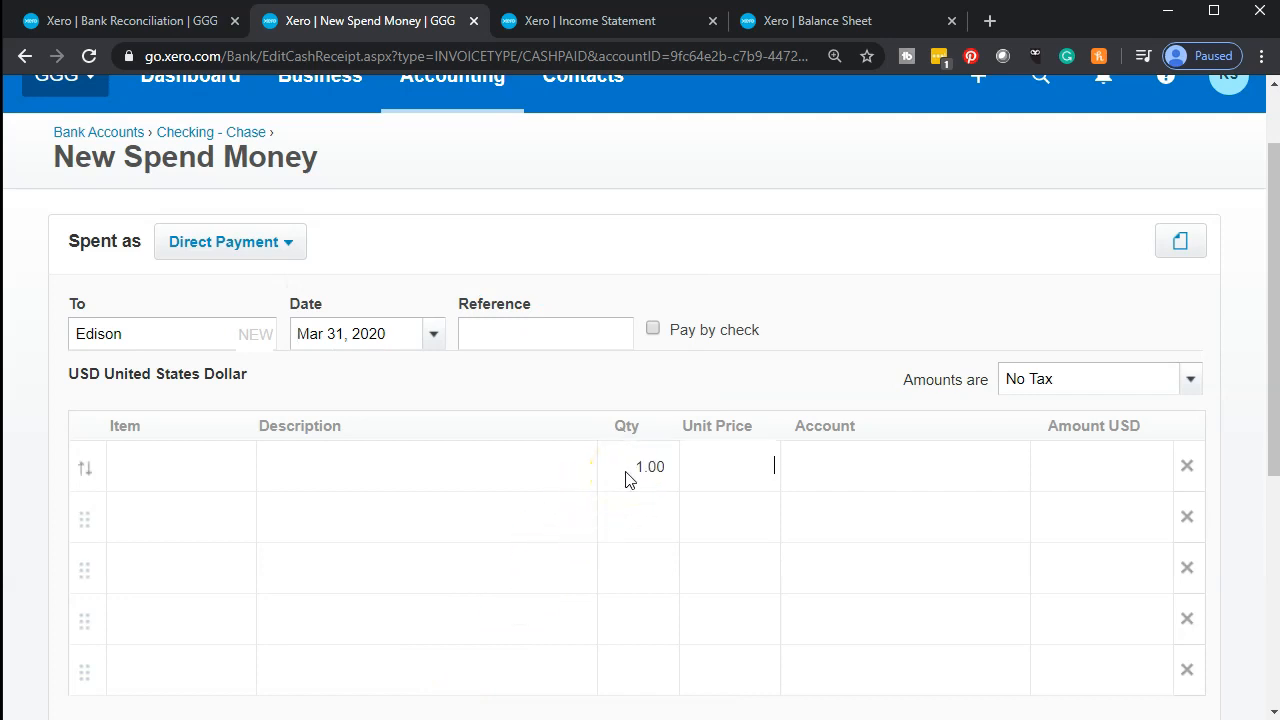
pyautogui.click(170, 18)
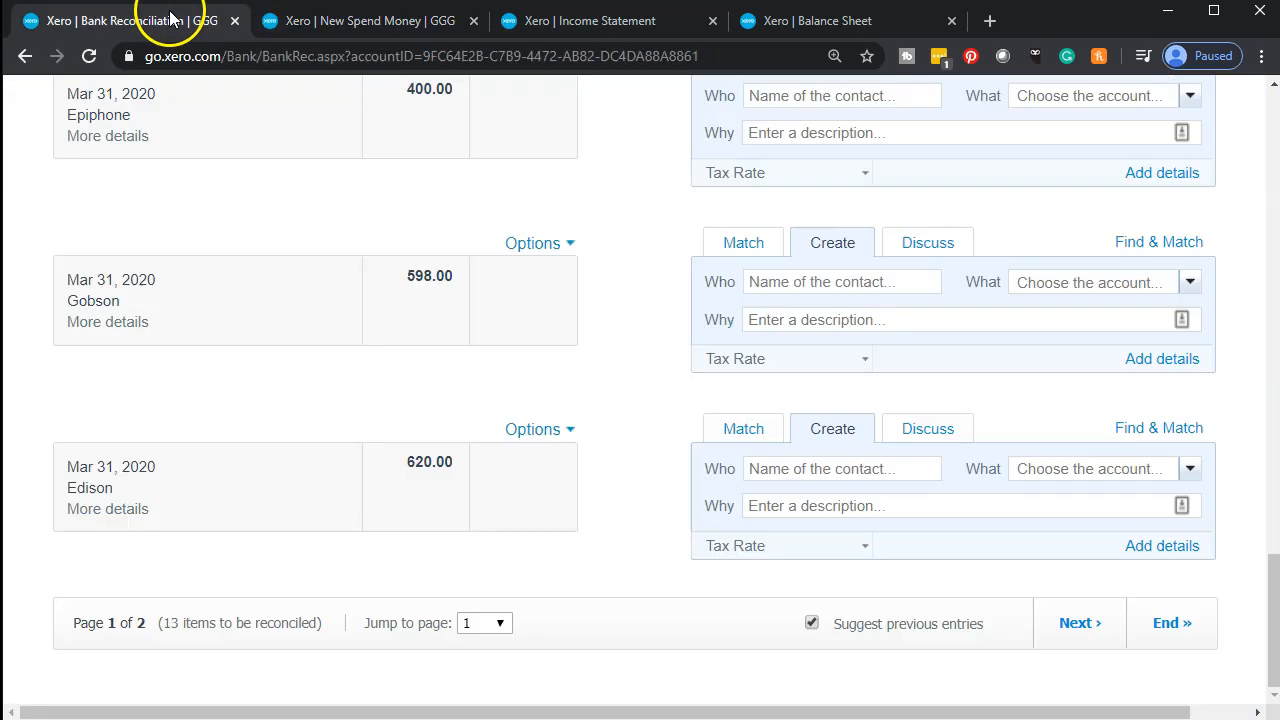
pyautogui.click(320, 21)
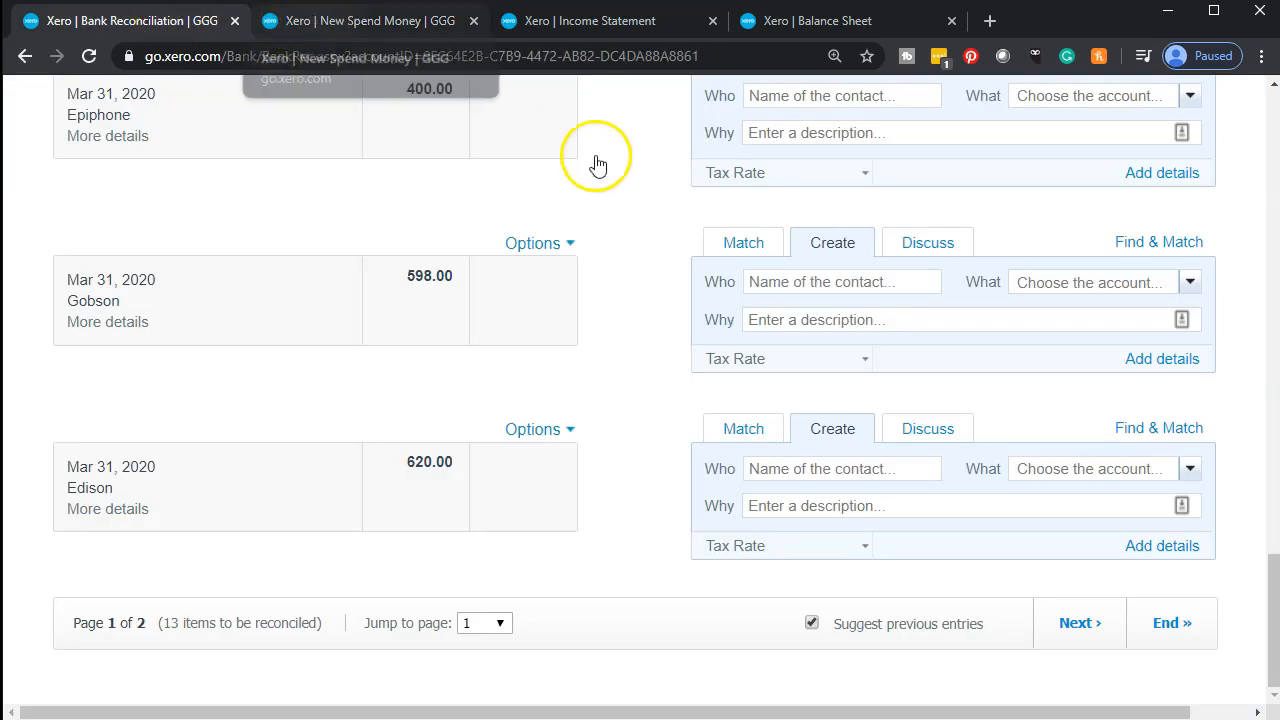
pyautogui.write('620')
pyautogui.press('Tab')
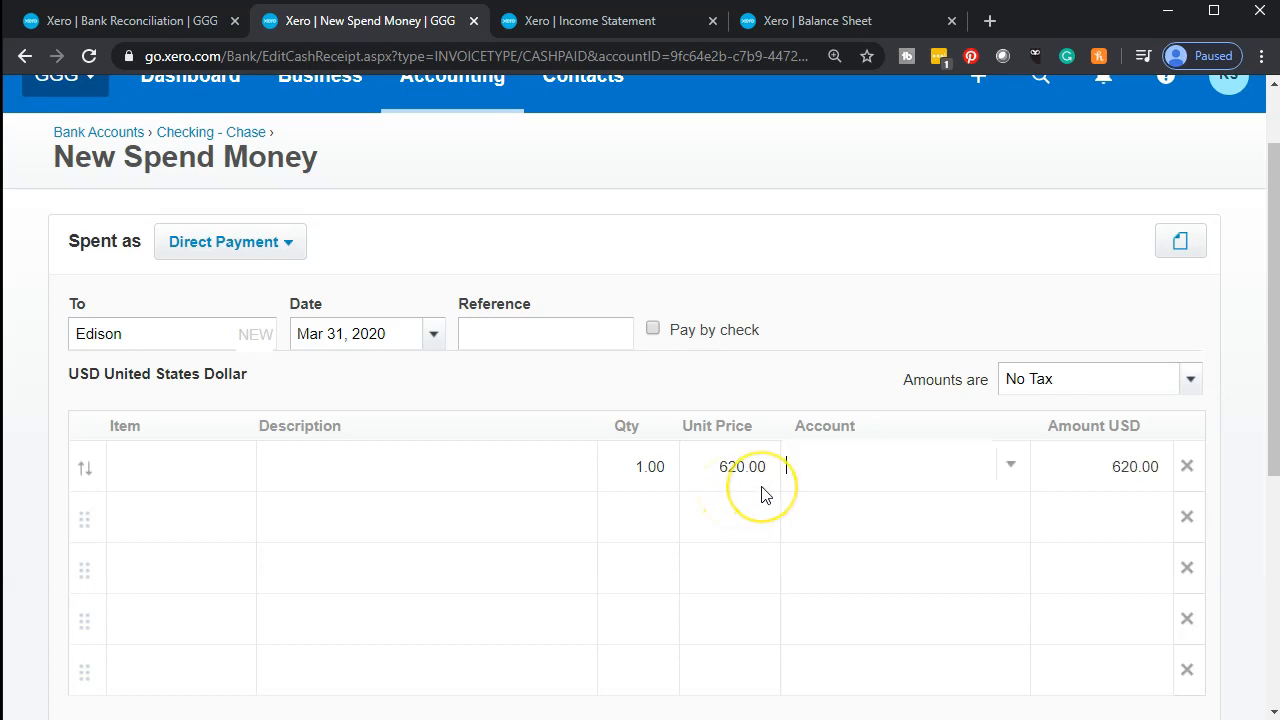
# Look through the account choices for the Edison payment line for an existing utilities expense account.
pyautogui.write('Ut')
pyautogui.press('BackSpace')
pyautogui.press('BackSpace')
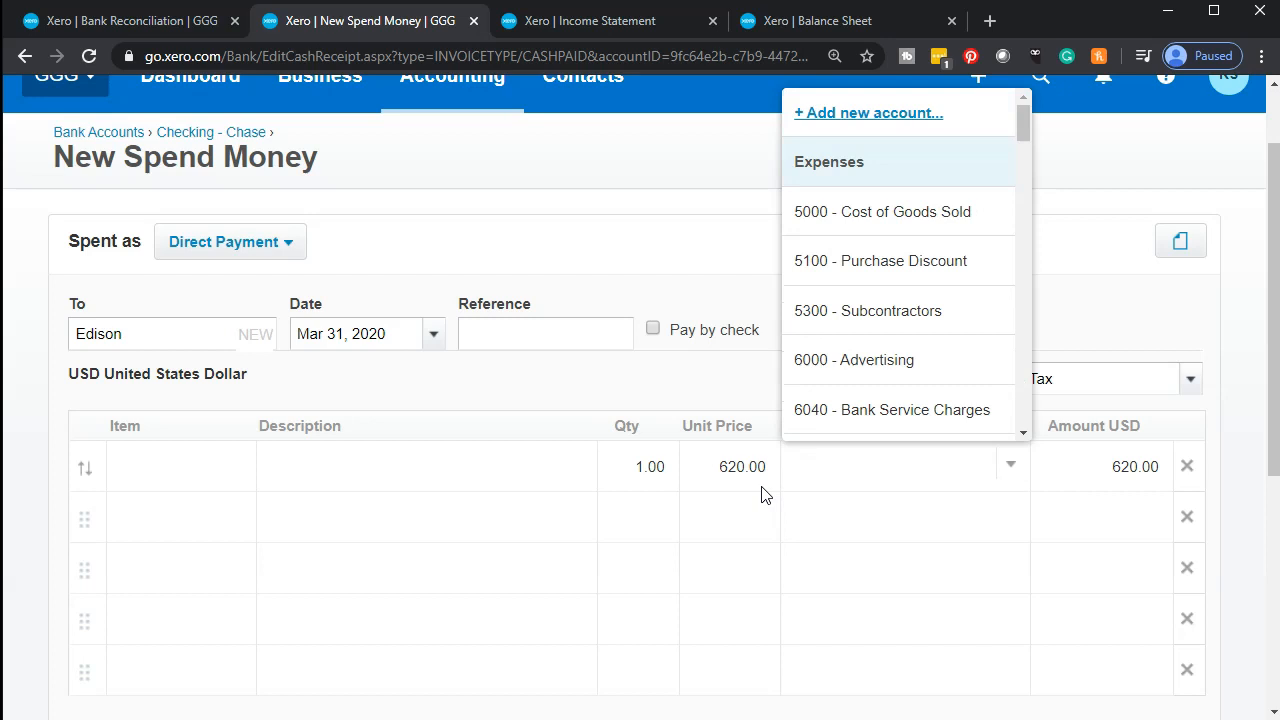
pyautogui.click(907, 359)
pyautogui.scroll(-3, 907, 359)
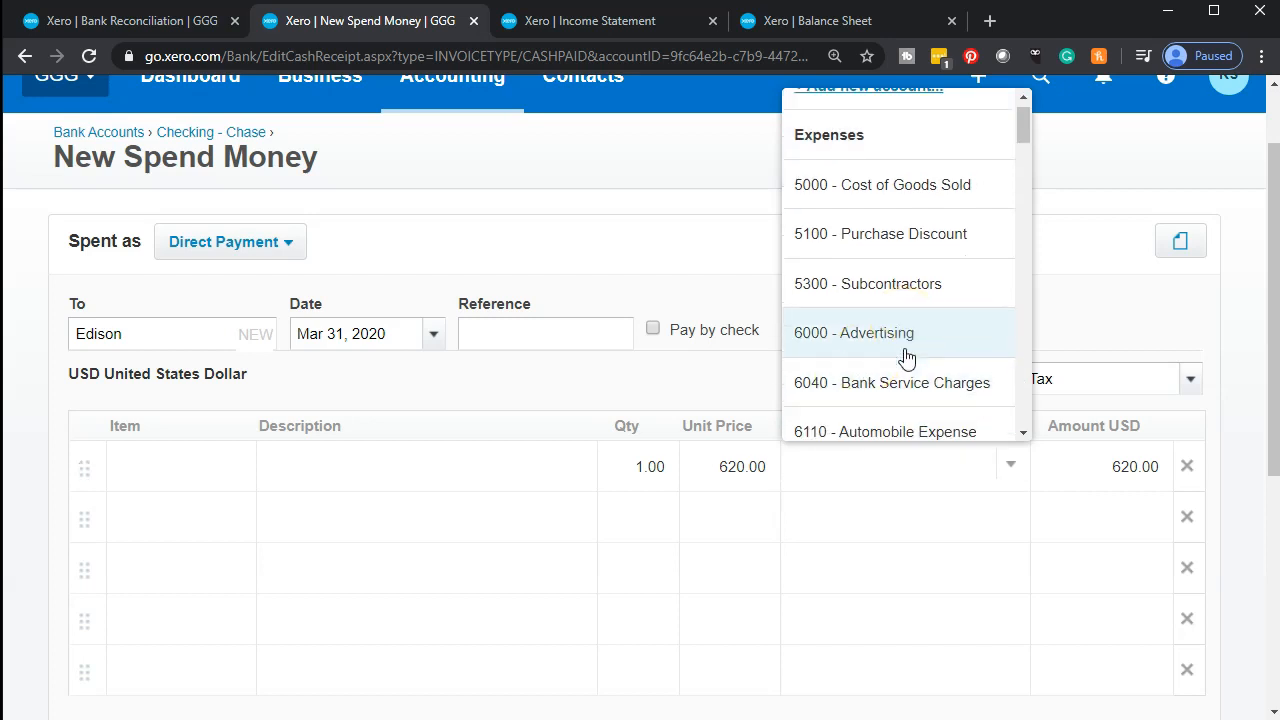
pyautogui.scroll(-5, 907, 357)
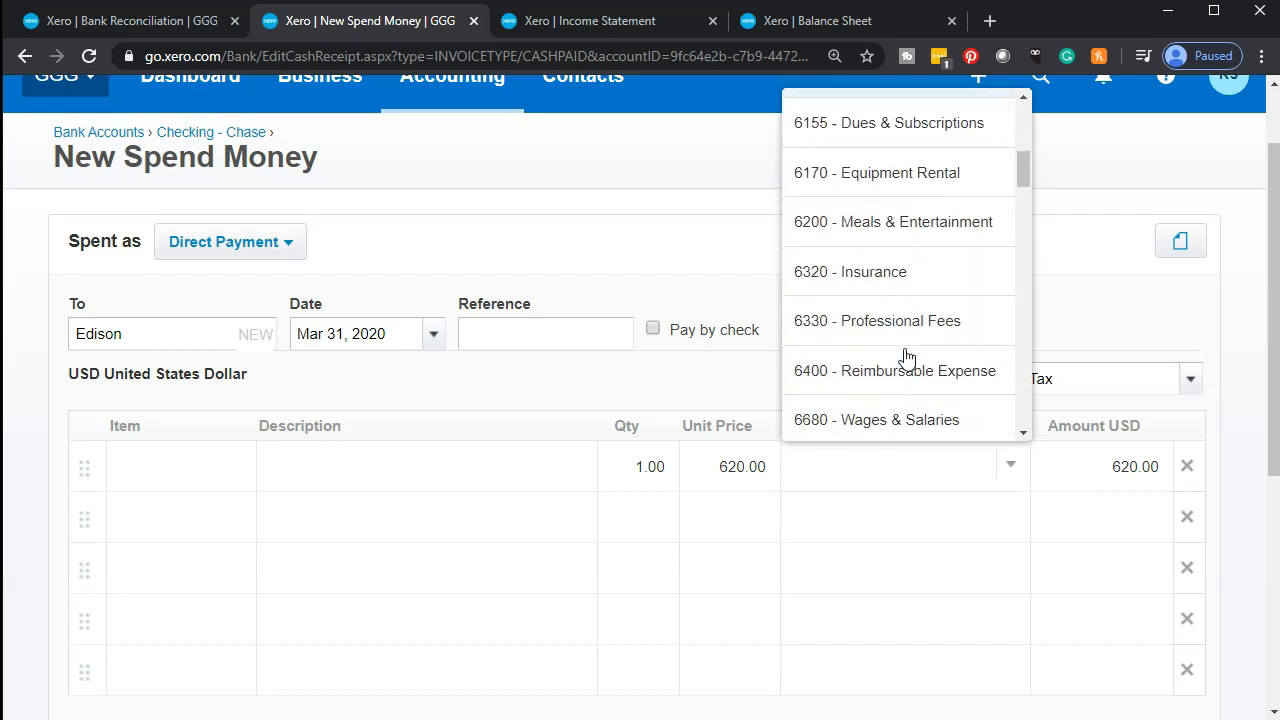
pyautogui.scroll(-2, 907, 359)
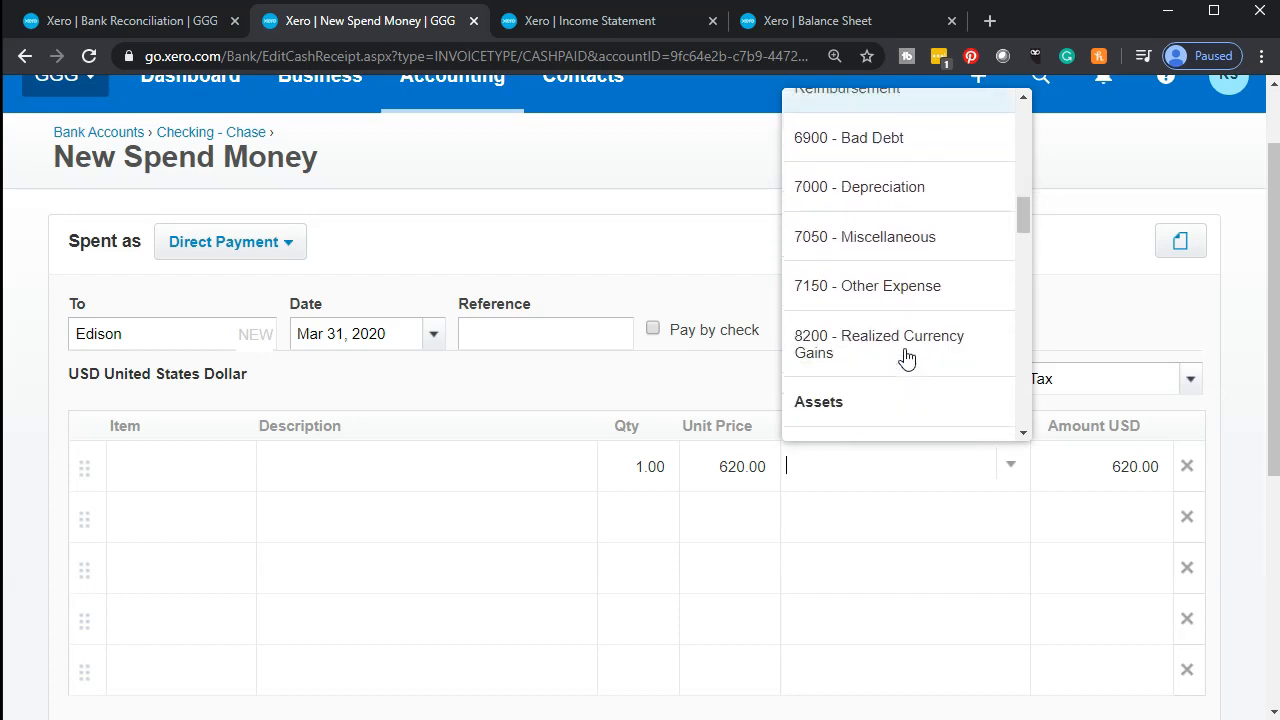
pyautogui.scroll(4, 907, 359)
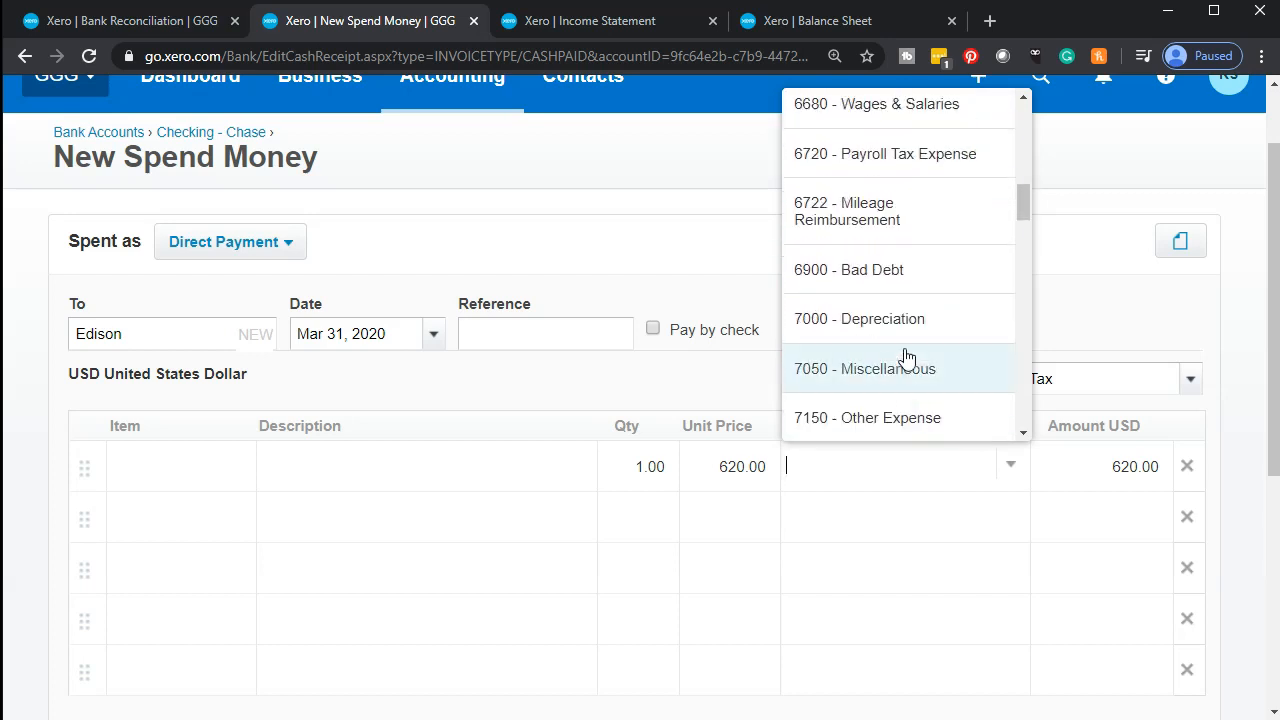
pyautogui.click(895, 333)
pyautogui.scroll(1, 886, 306)
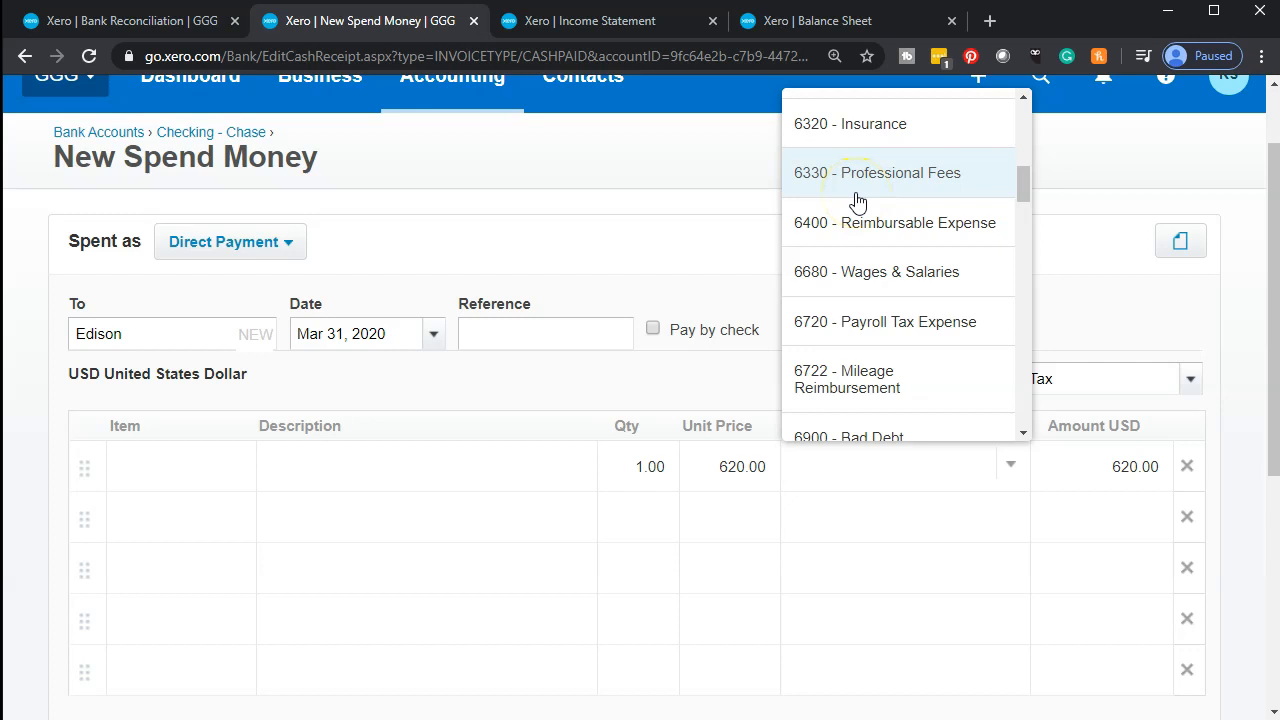
pyautogui.scroll(3, 890, 240)
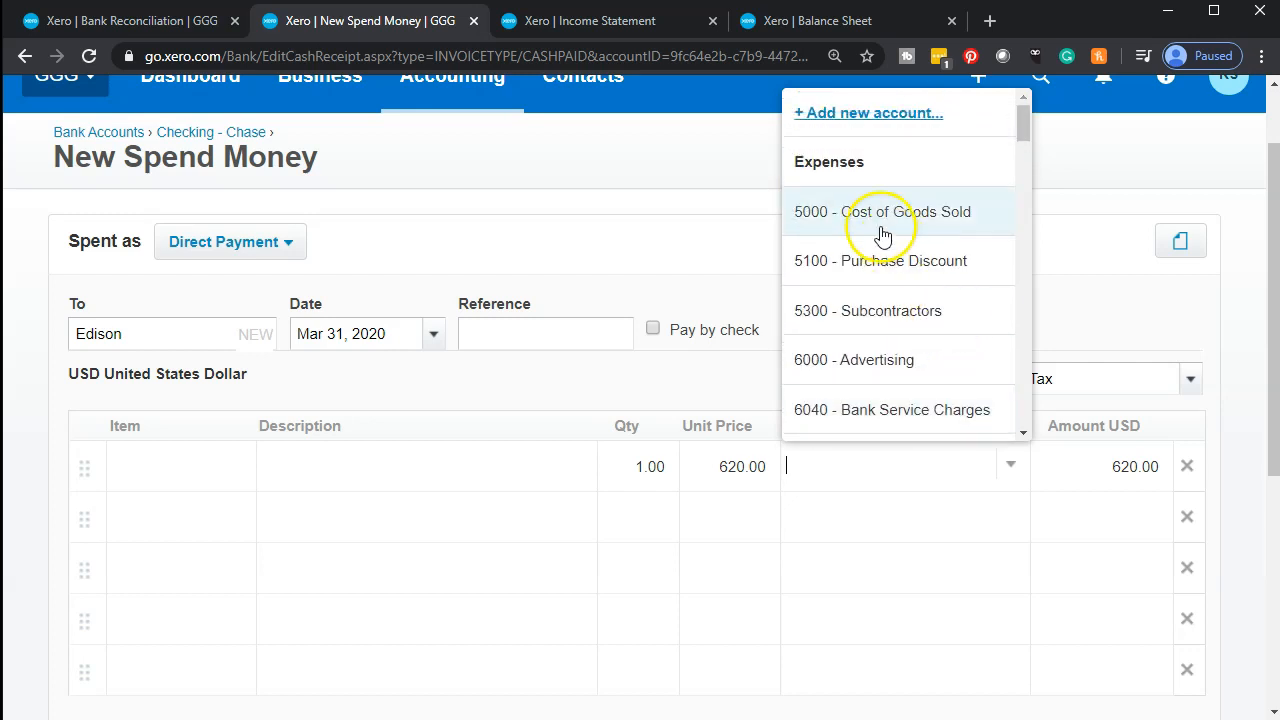
pyautogui.click(840, 111)
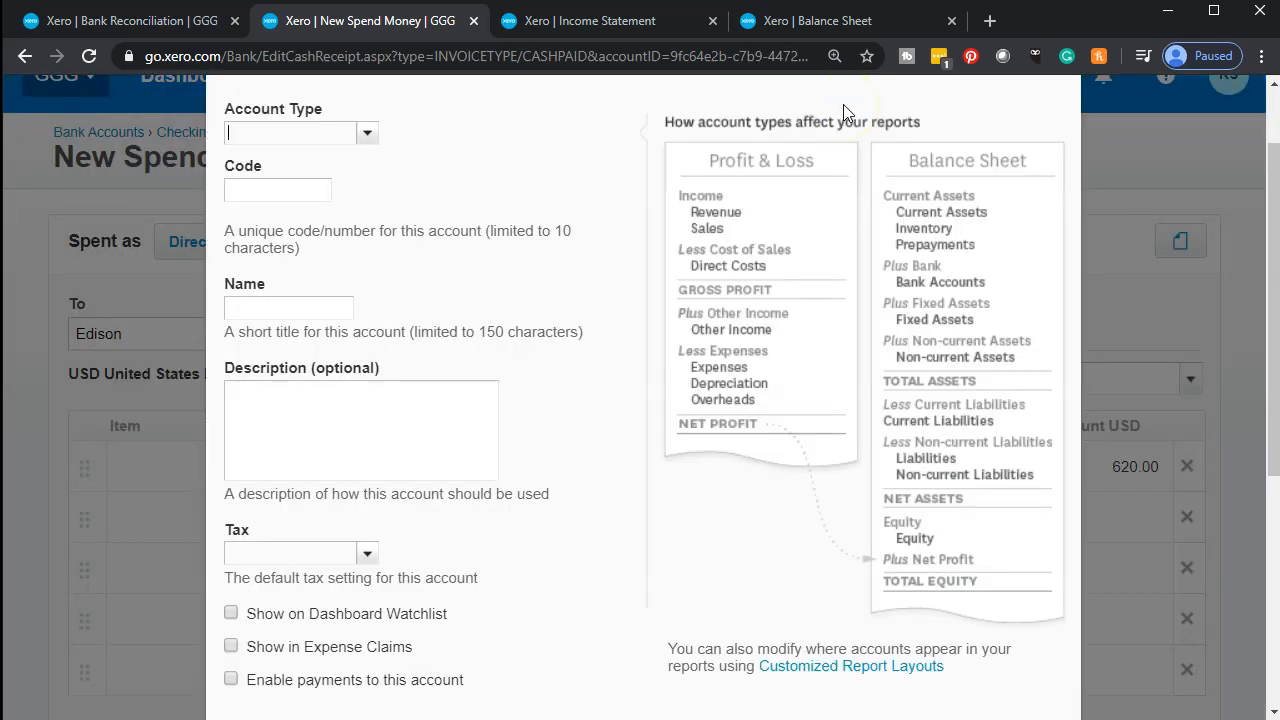
pyautogui.scroll(1, 135, 463)
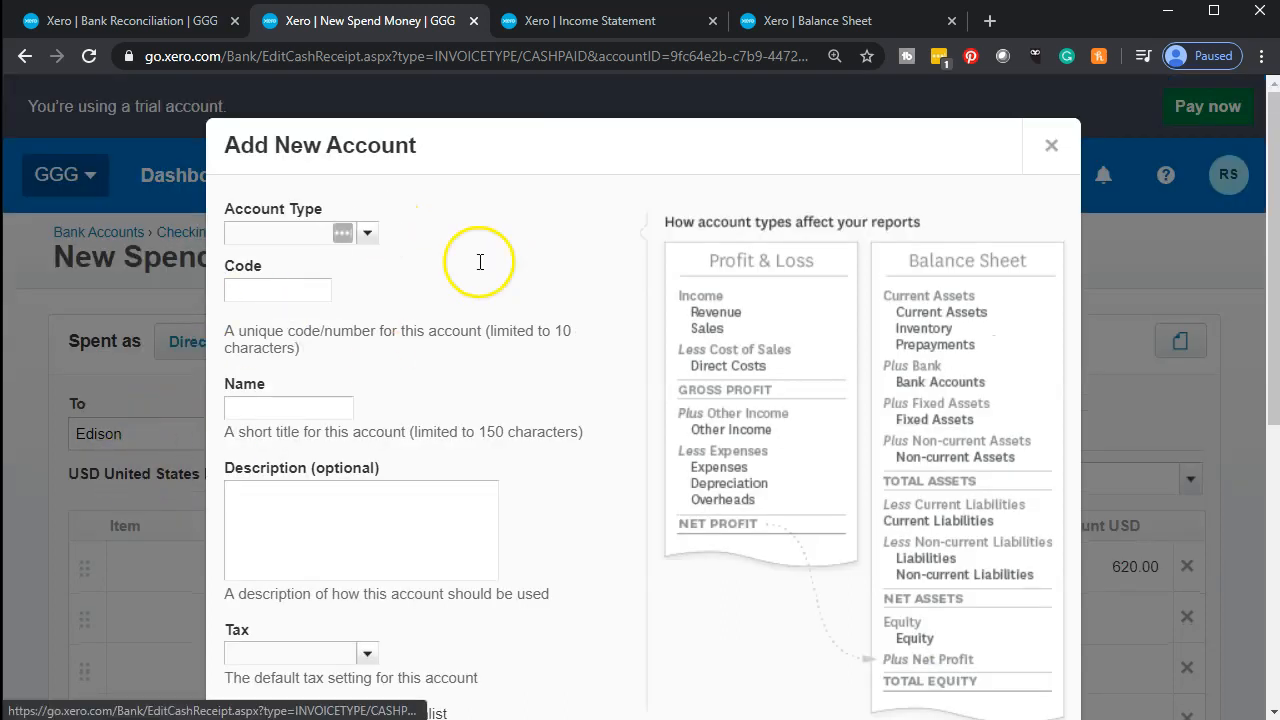
pyautogui.click(1054, 150)
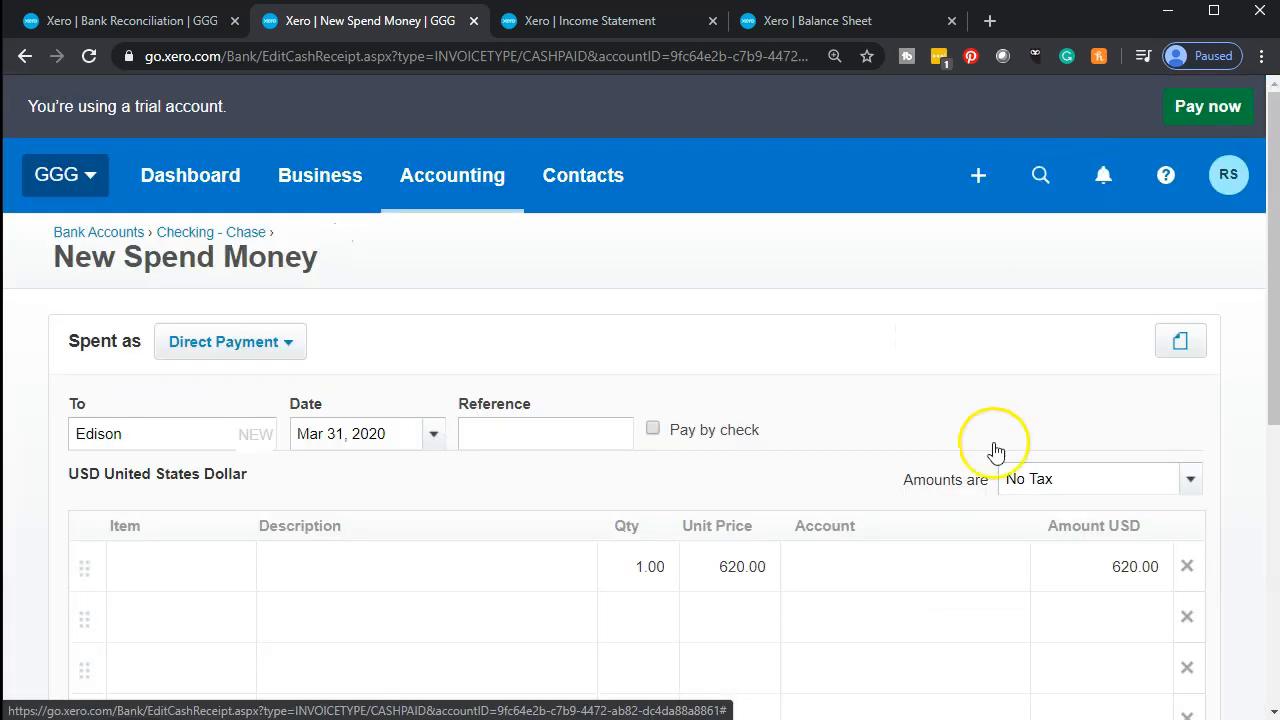
# Start adding a new account from the Edison payment line and give it the code 6335.
pyautogui.click(923, 571)
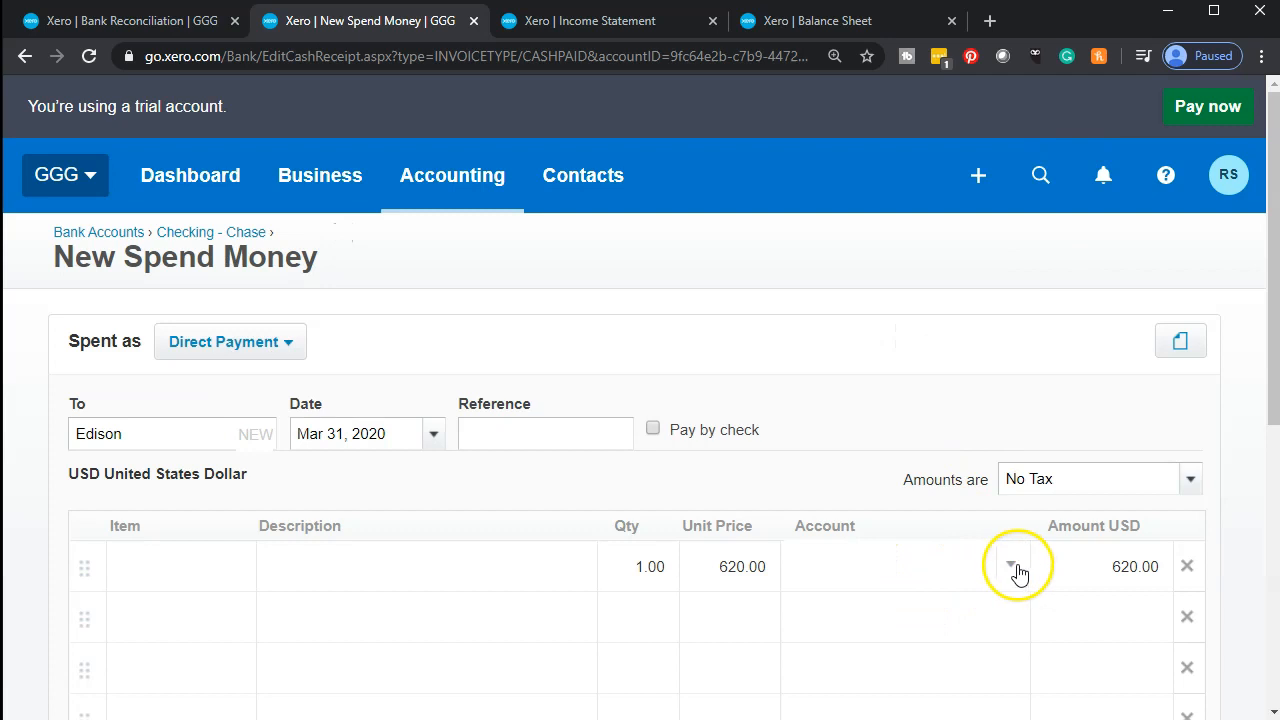
pyautogui.click(1013, 569)
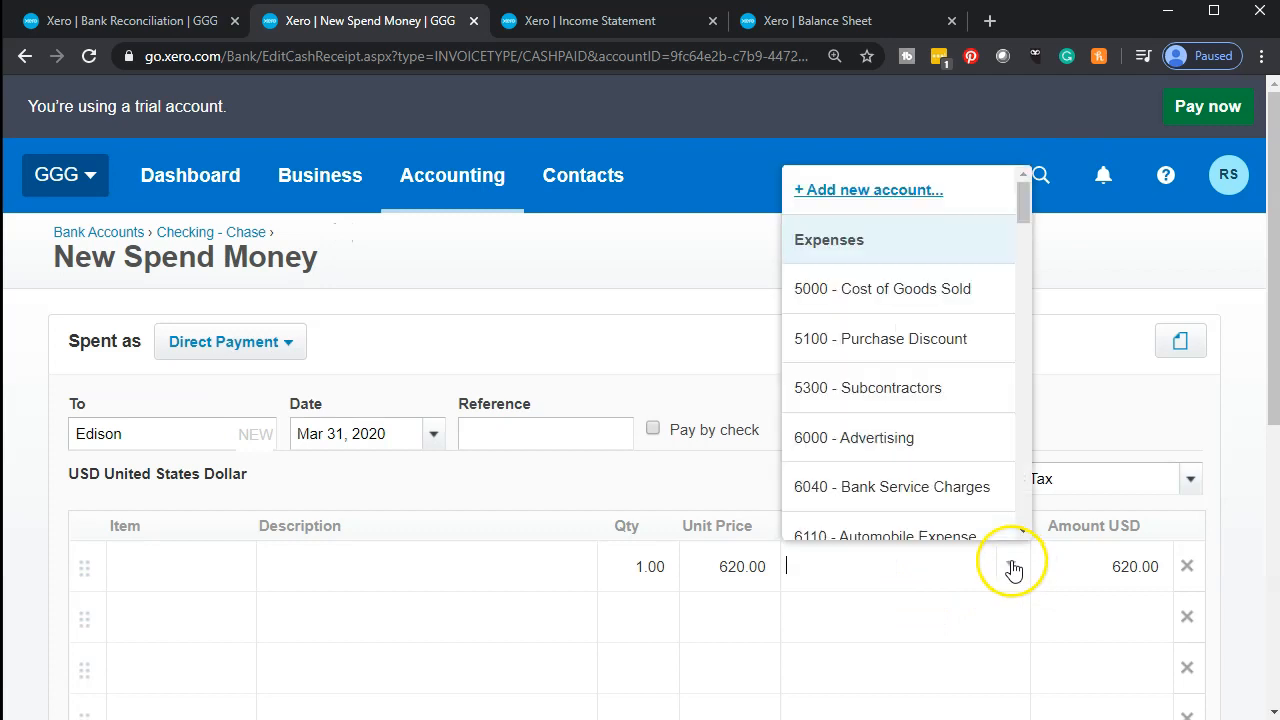
pyautogui.click(868, 194)
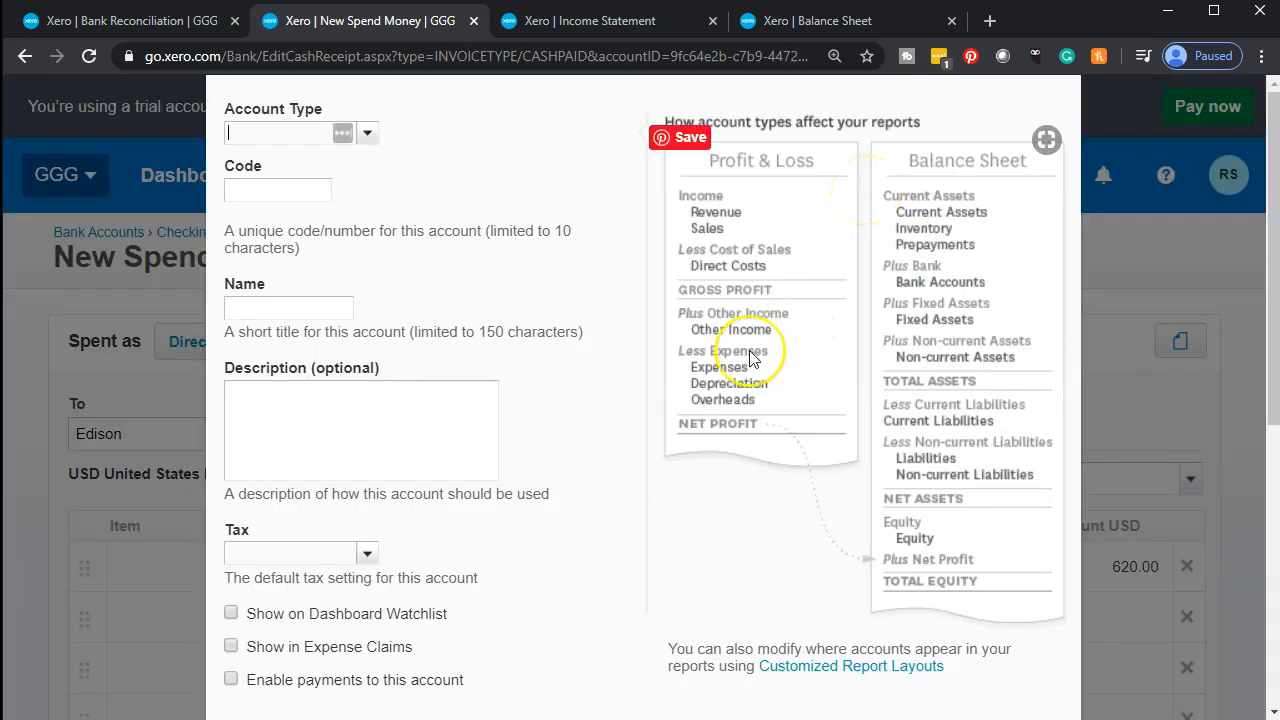
pyautogui.click(307, 196)
pyautogui.write('6335')
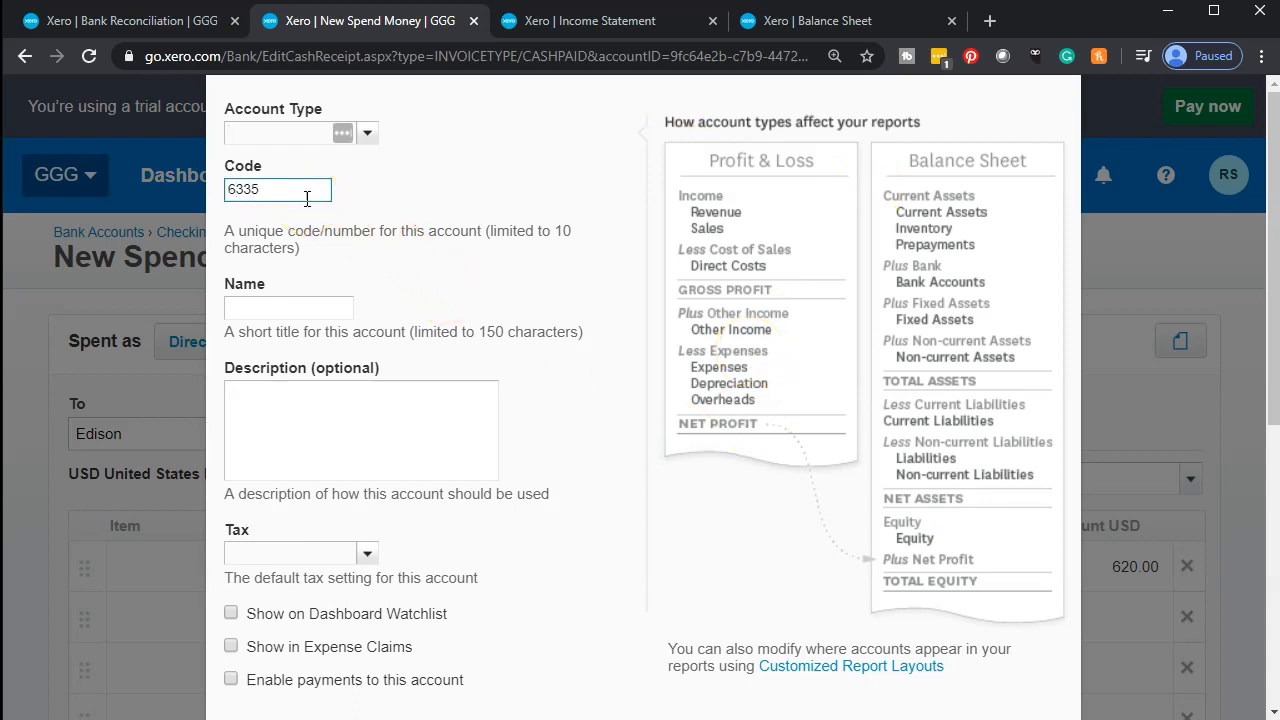
# Set the new account's type to Expense.
pyautogui.click(288, 140)
pyautogui.click(366, 137)
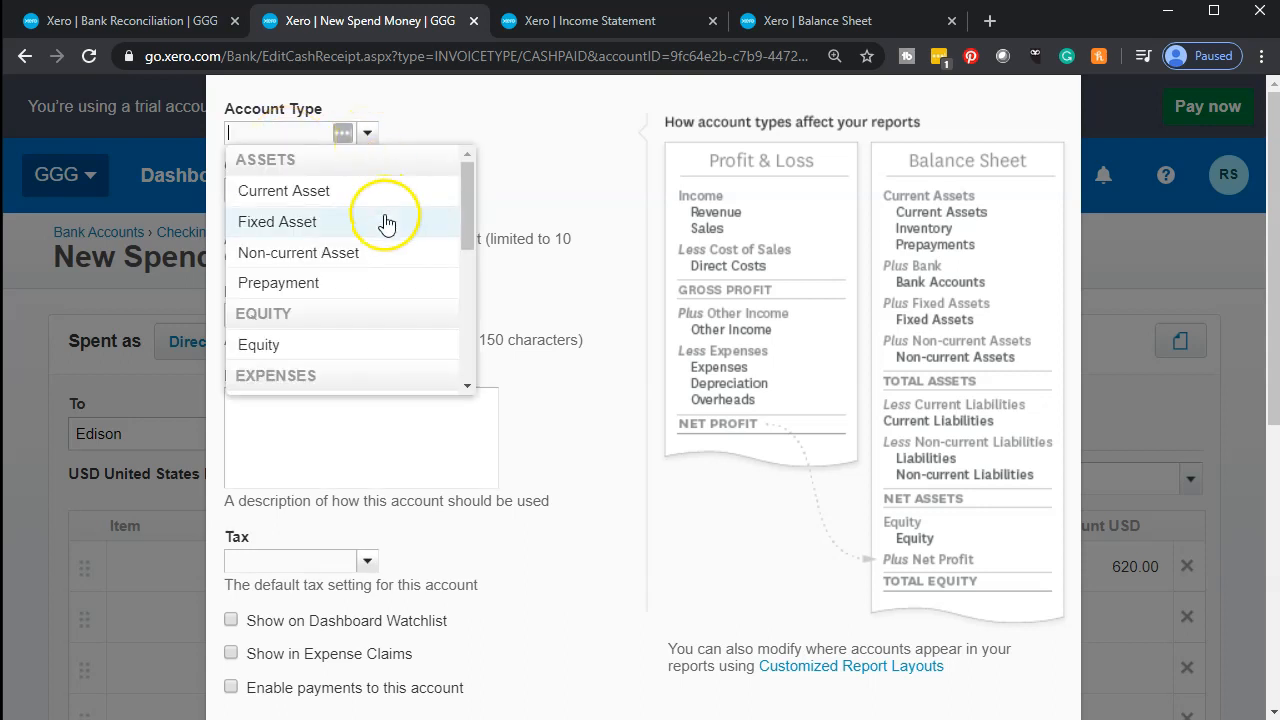
pyautogui.scroll(-1, 386, 222)
pyautogui.scroll(-1, 385, 222)
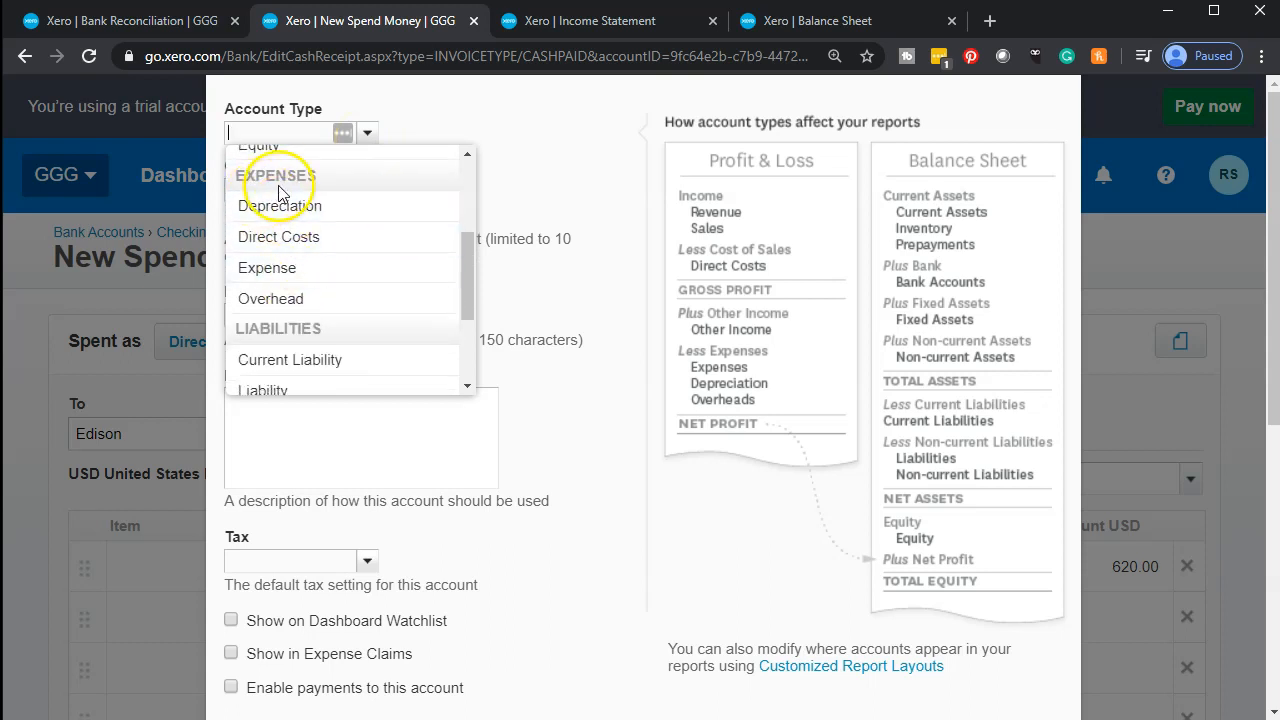
pyautogui.click(285, 270)
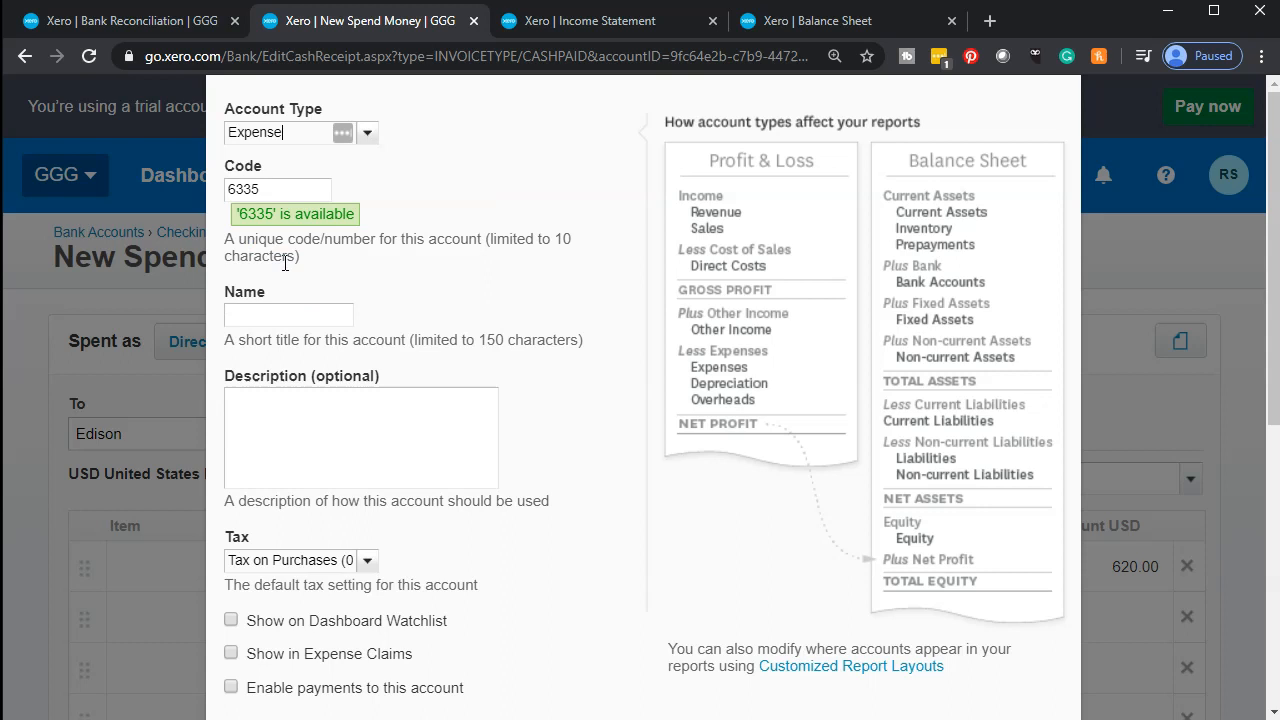
# Name the new account Utilities and save it with its default tax setting.
pyautogui.click(277, 312)
pyautogui.press('Tab')
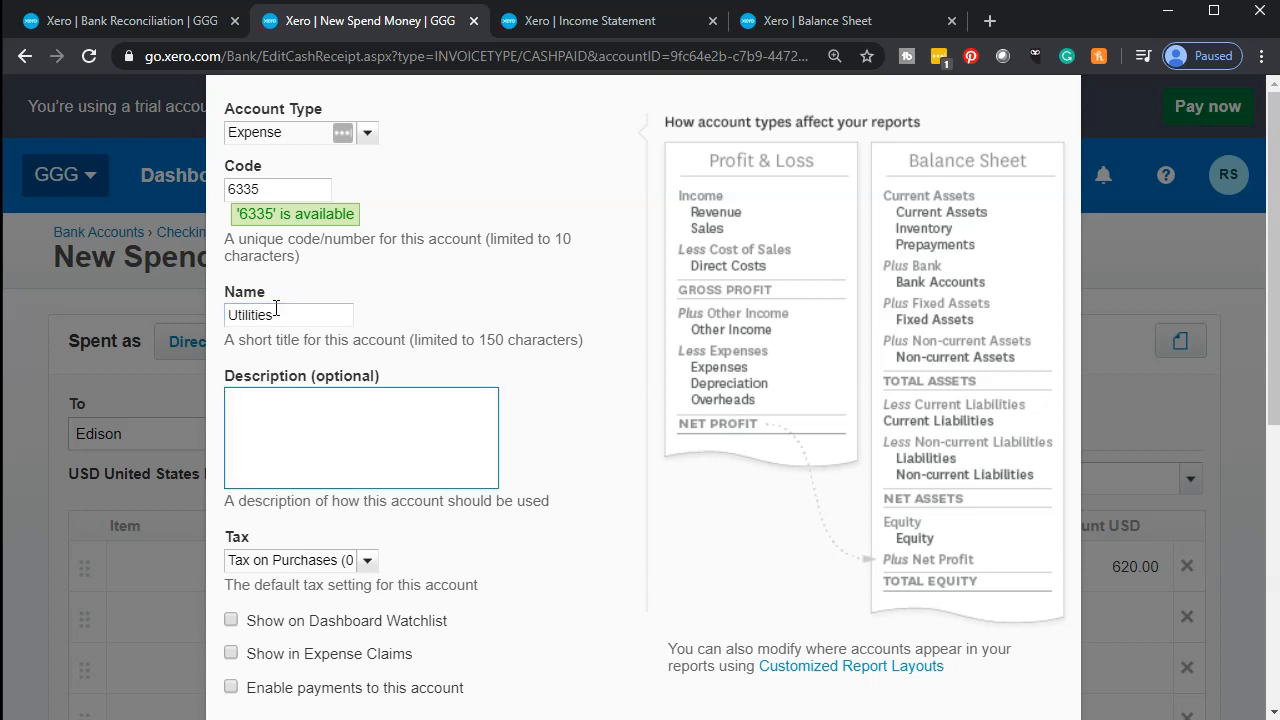
pyautogui.scroll(-1, 435, 412)
pyautogui.scroll(1, 435, 412)
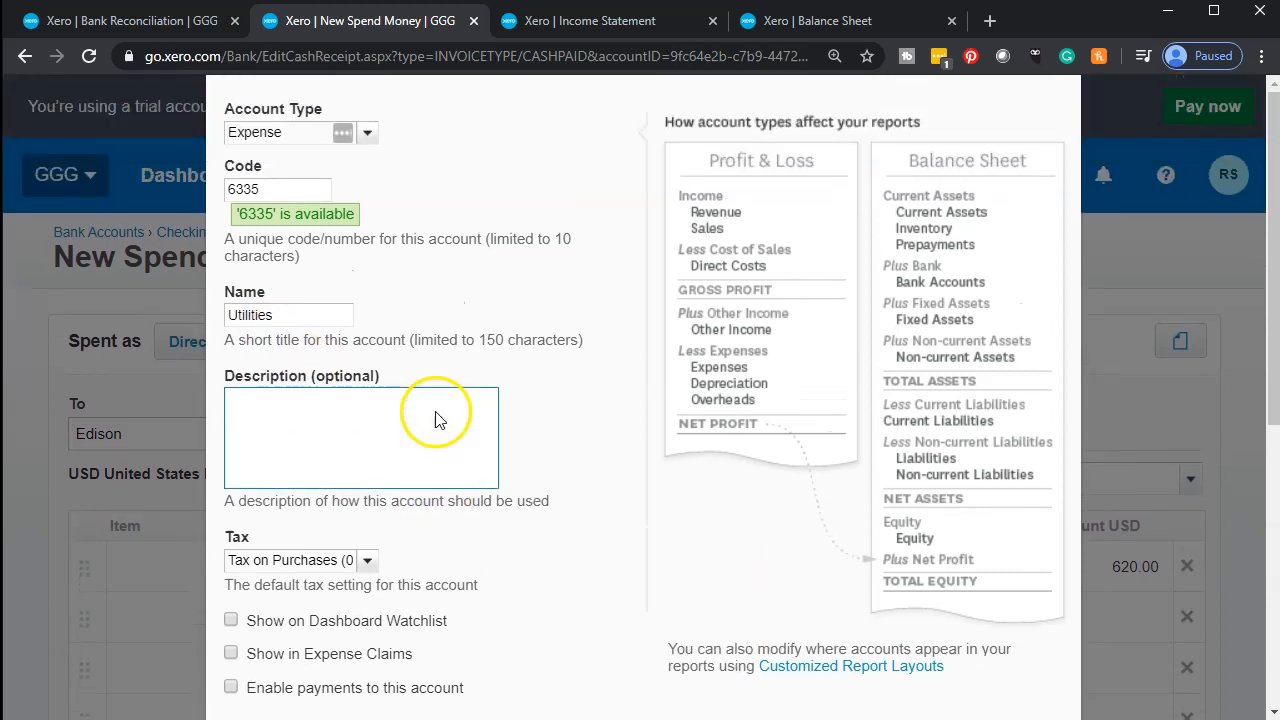
pyautogui.scroll(-1, 520, 430)
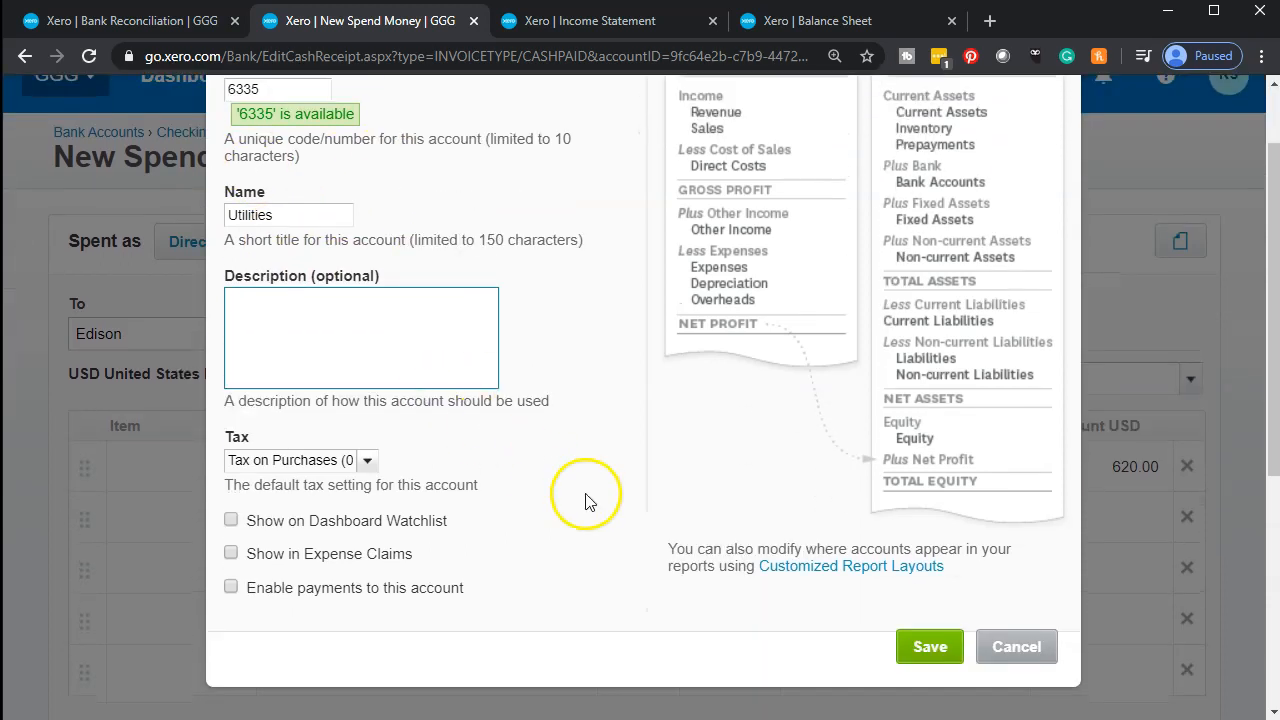
pyautogui.click(924, 648)
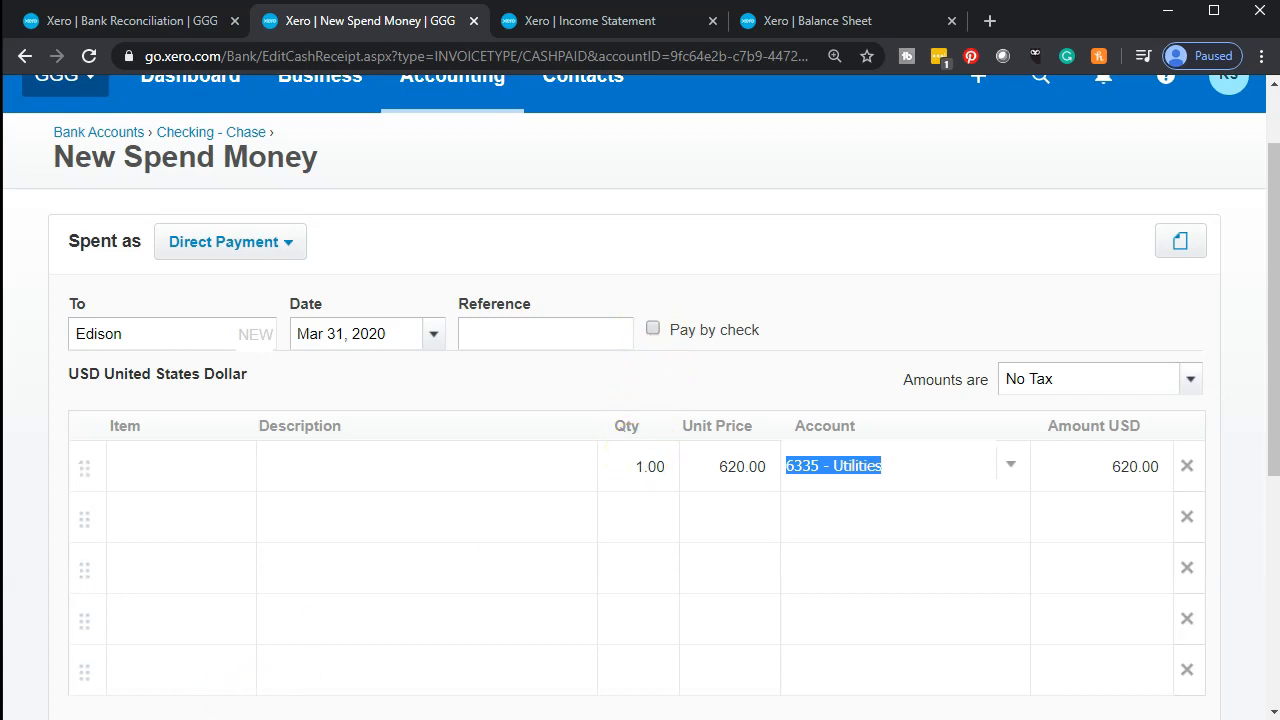
# Save the Edison Spend Money transaction and reload the bank reconciliation page in the other browser tab.
pyautogui.scroll(-4, 651, 468)
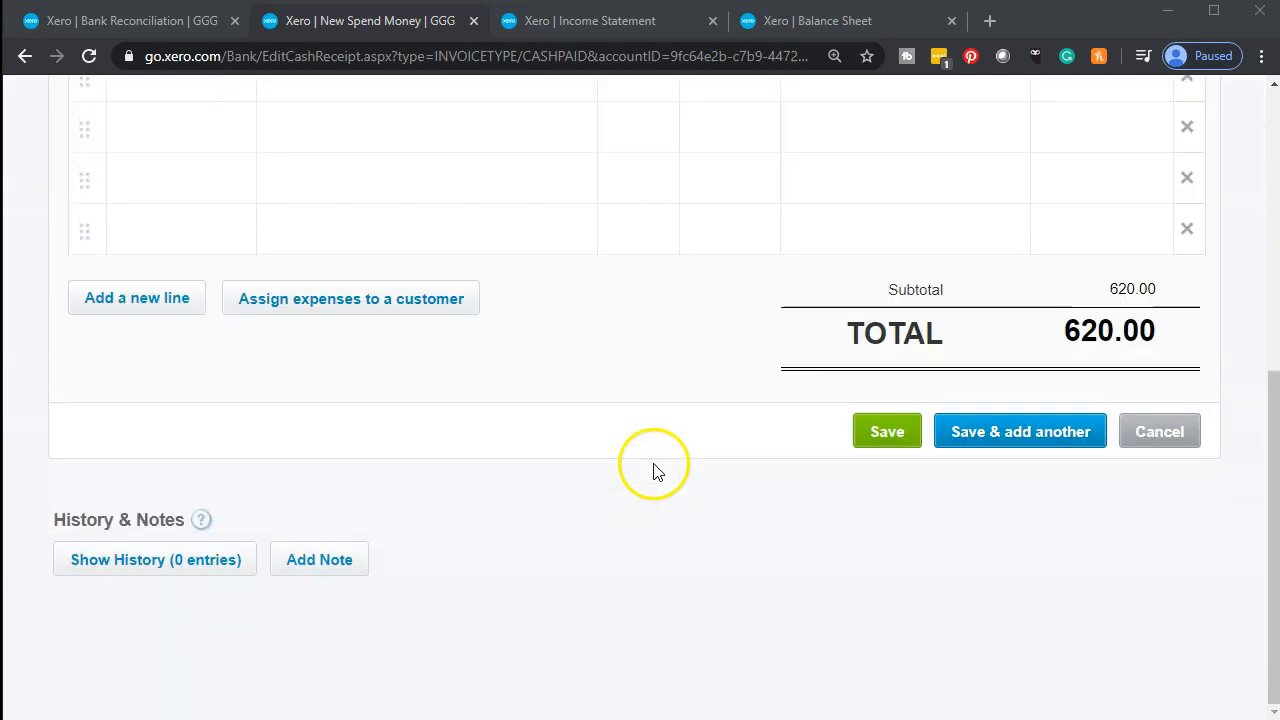
pyautogui.click(889, 431)
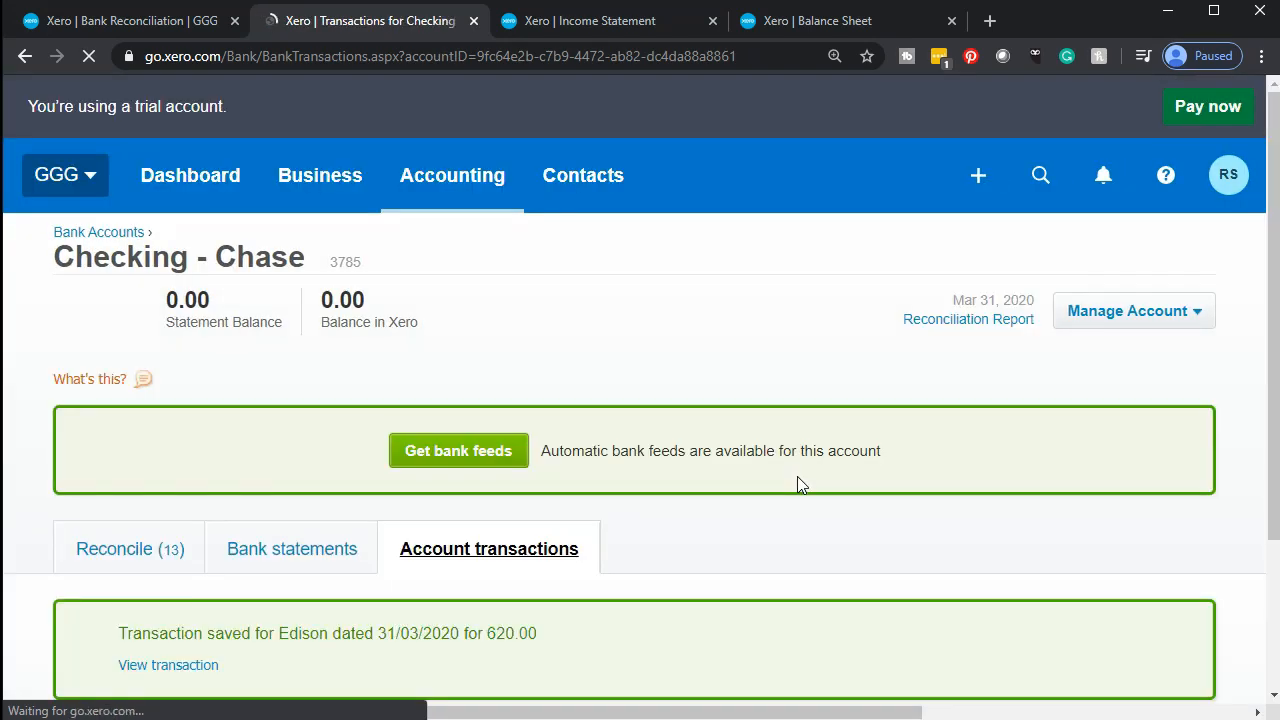
pyautogui.click(140, 22)
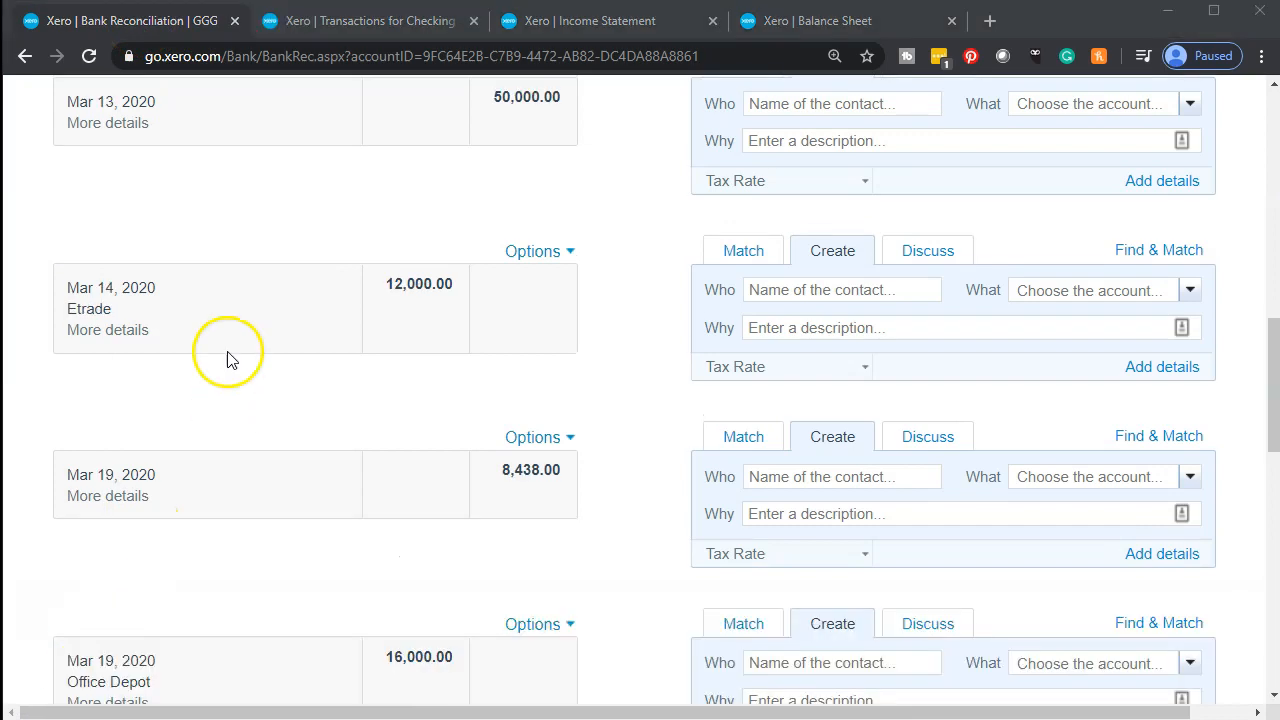
pyautogui.click(89, 62)
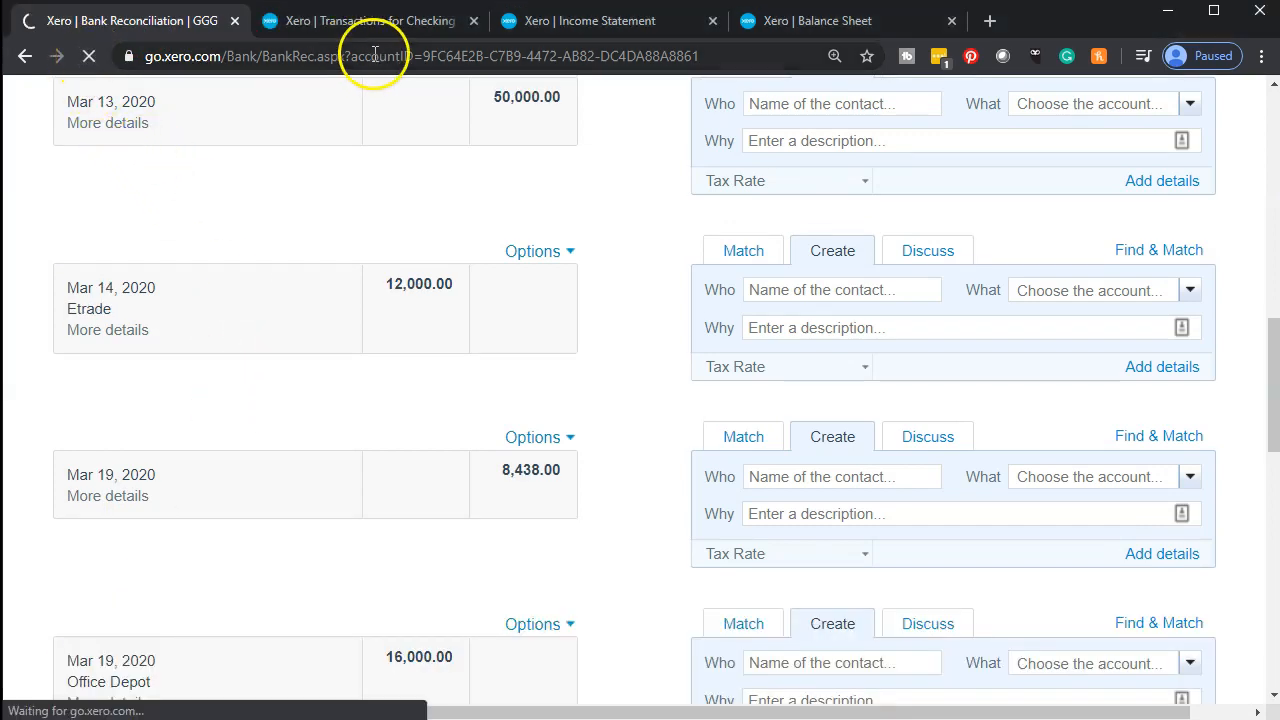
pyautogui.click(374, 58)
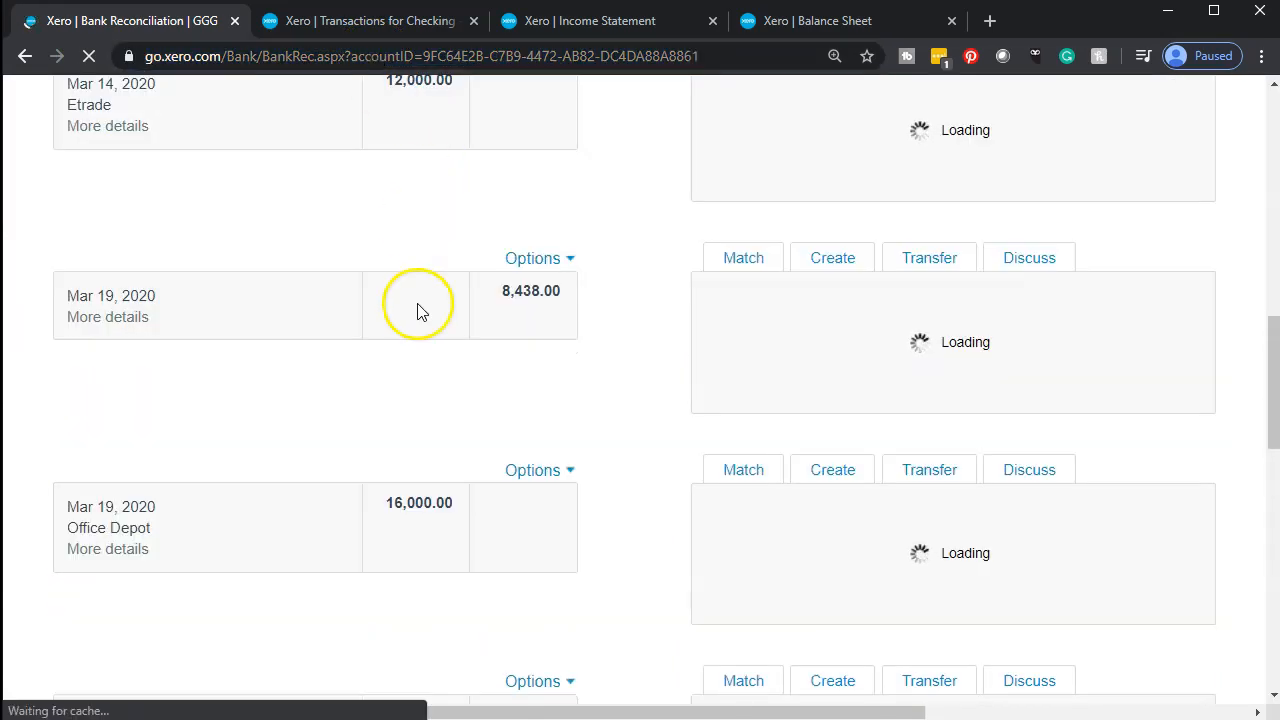
# Examine the suggested match for the 620.00 Edison statement line dated Mar 31, 2020.
pyautogui.scroll(-10, 409, 370)
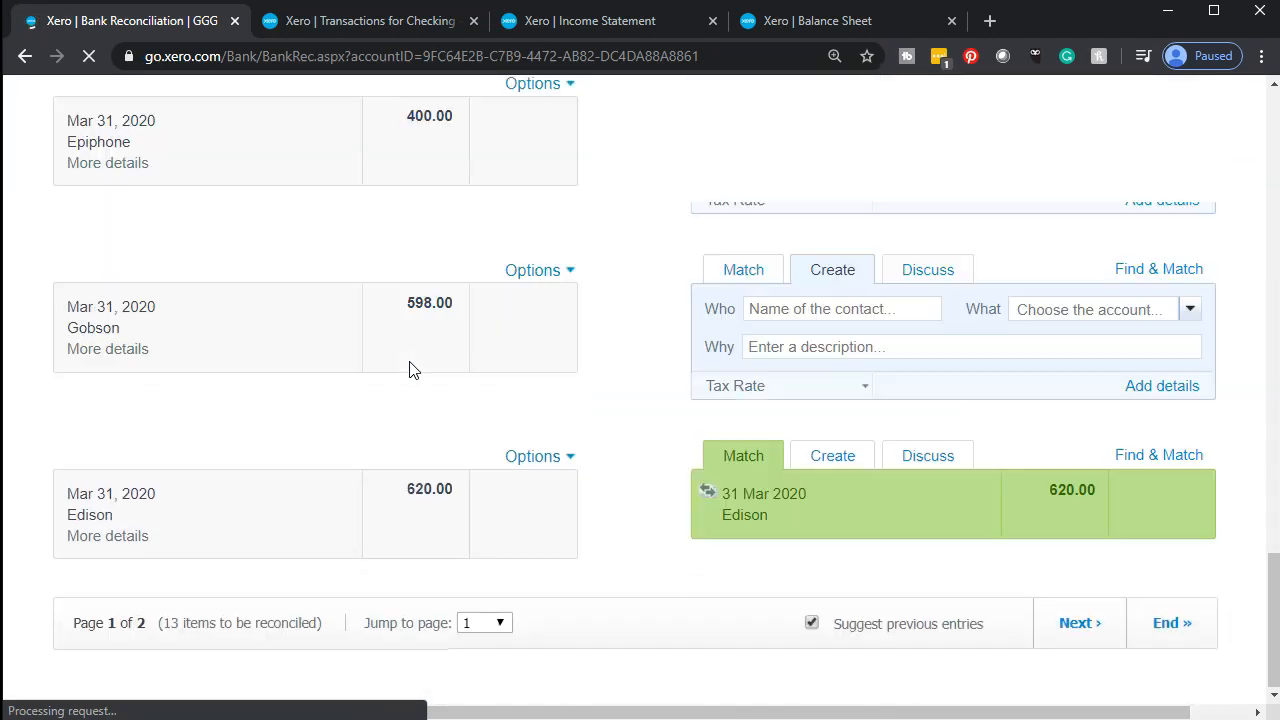
pyautogui.scroll(2, 409, 370)
pyautogui.scroll(-2, 405, 379)
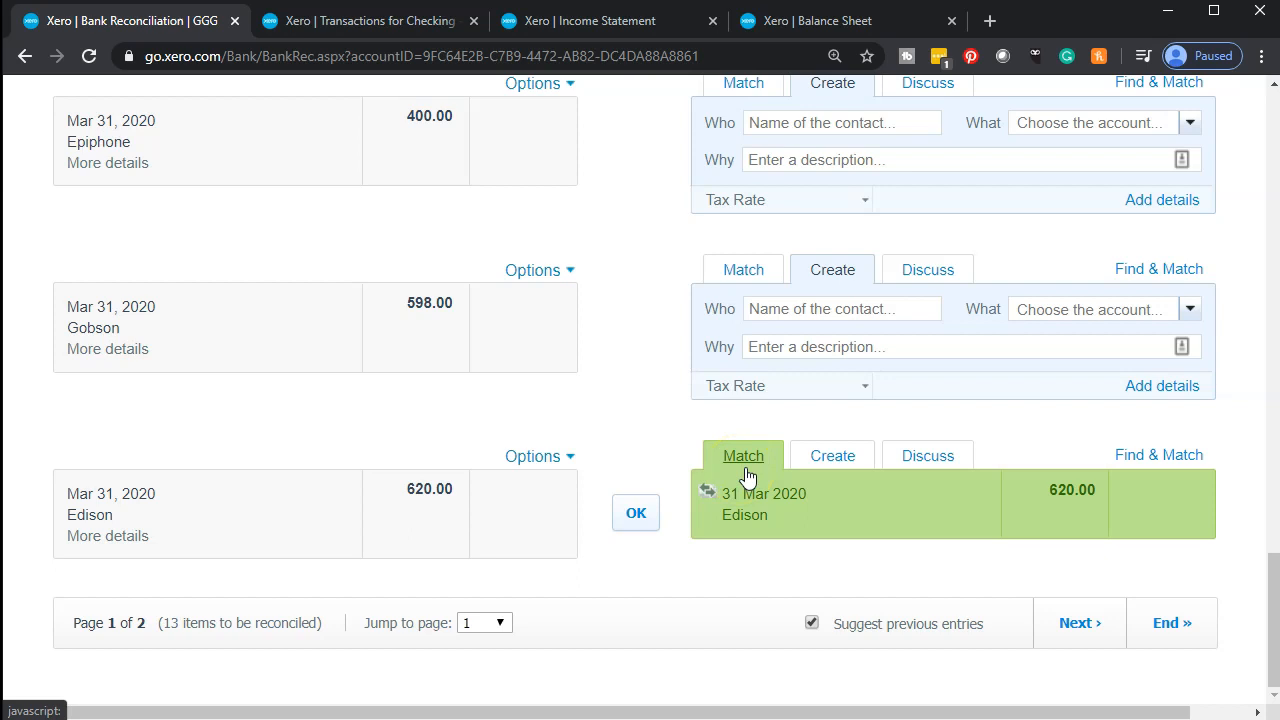
pyautogui.click(640, 513)
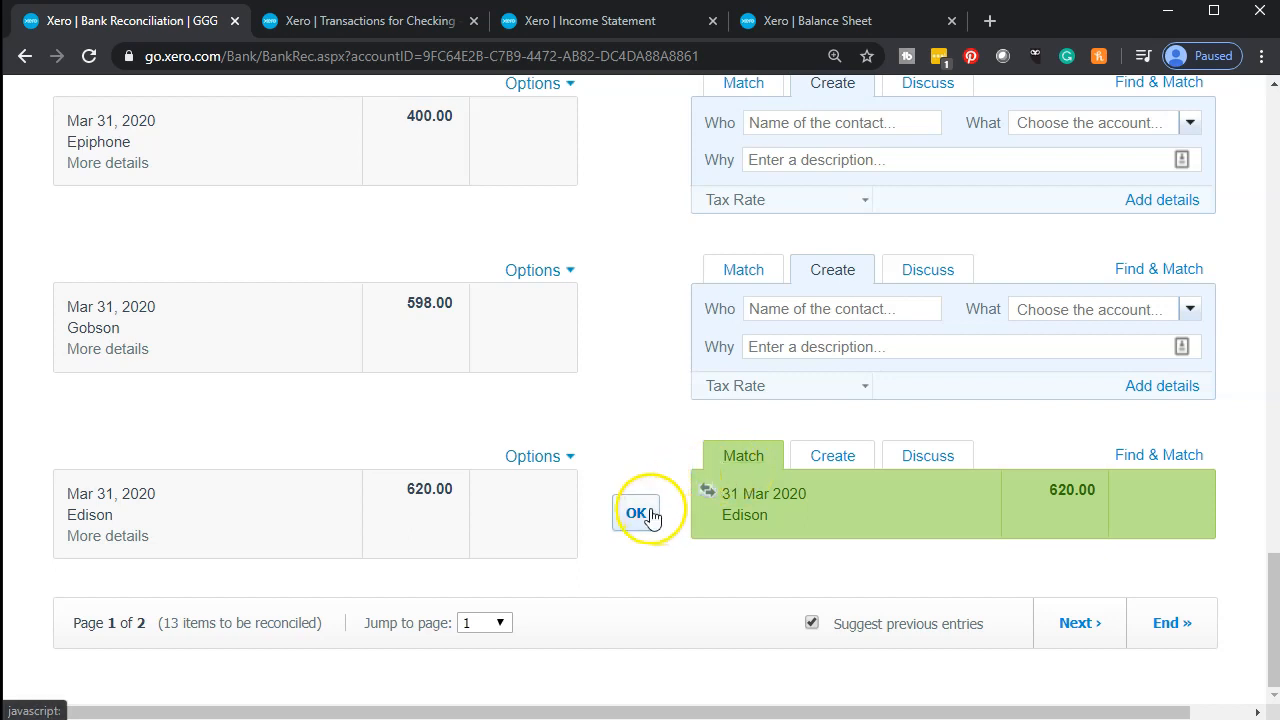
# Review the imported bank statement lines of the Checking - Chase account.
pyautogui.scroll(20, 638, 526)
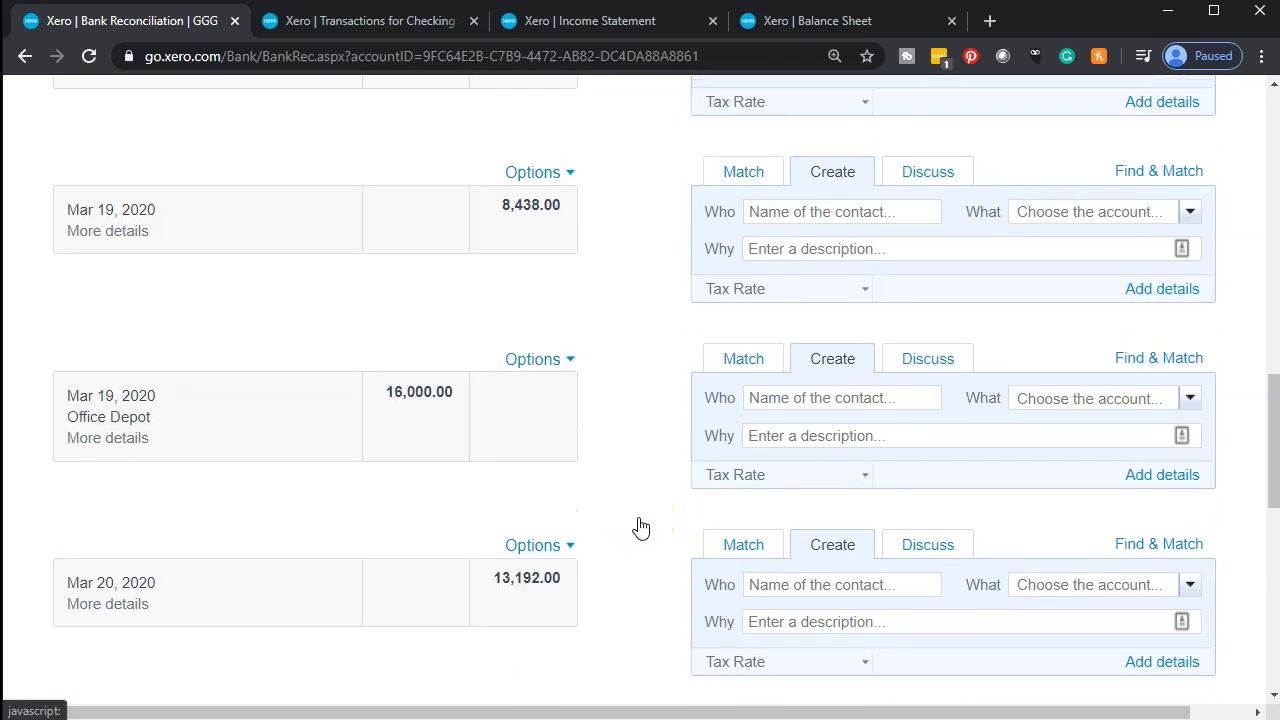
pyautogui.scroll(-2, 632, 528)
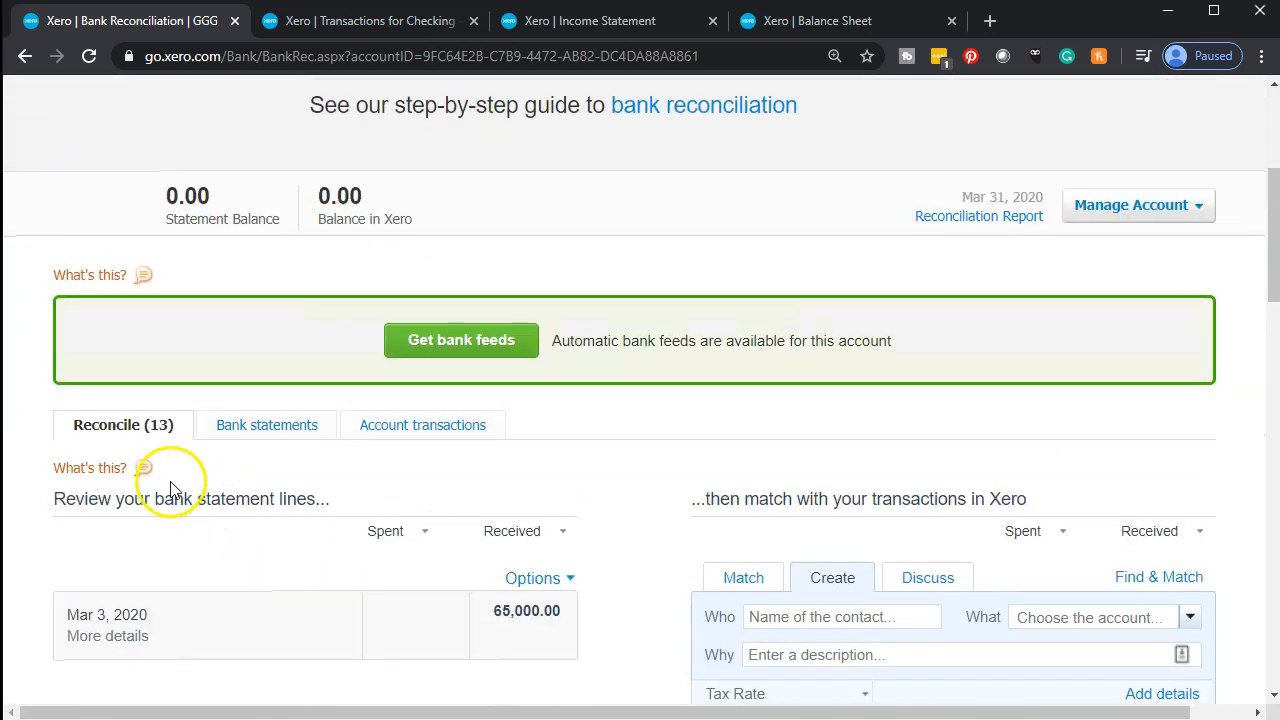
pyautogui.click(254, 436)
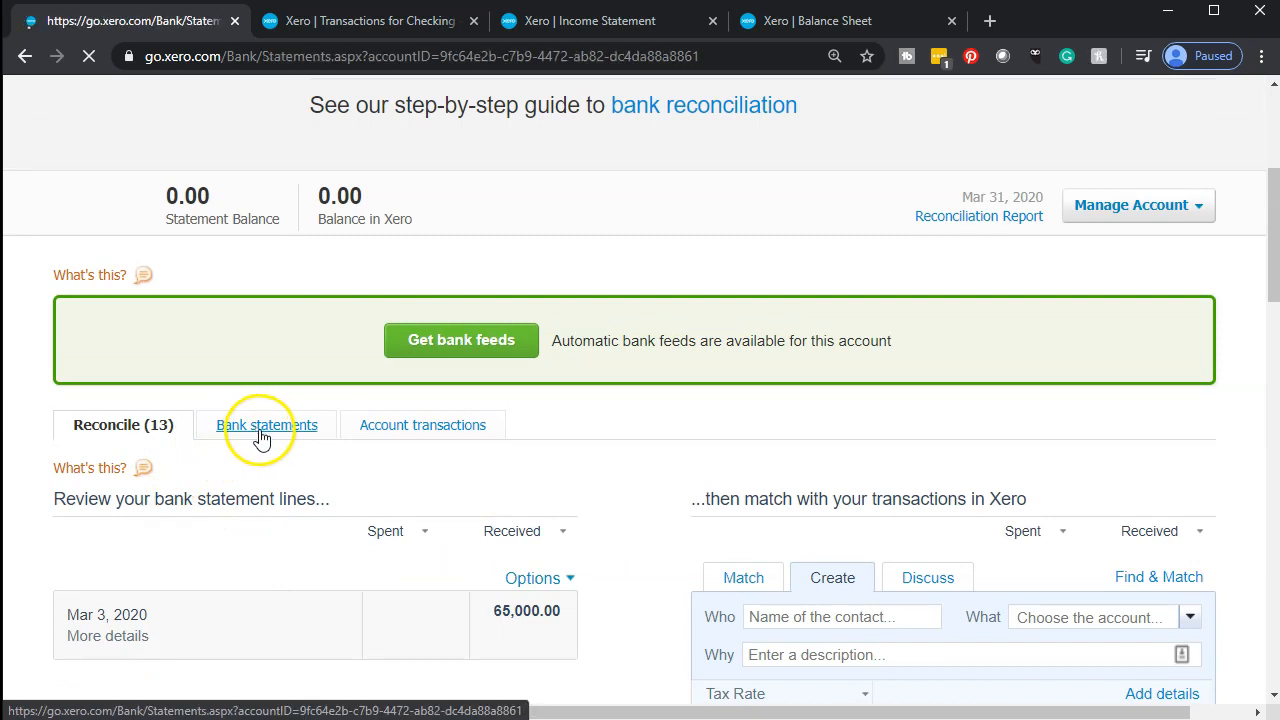
pyautogui.scroll(-2, 323, 437)
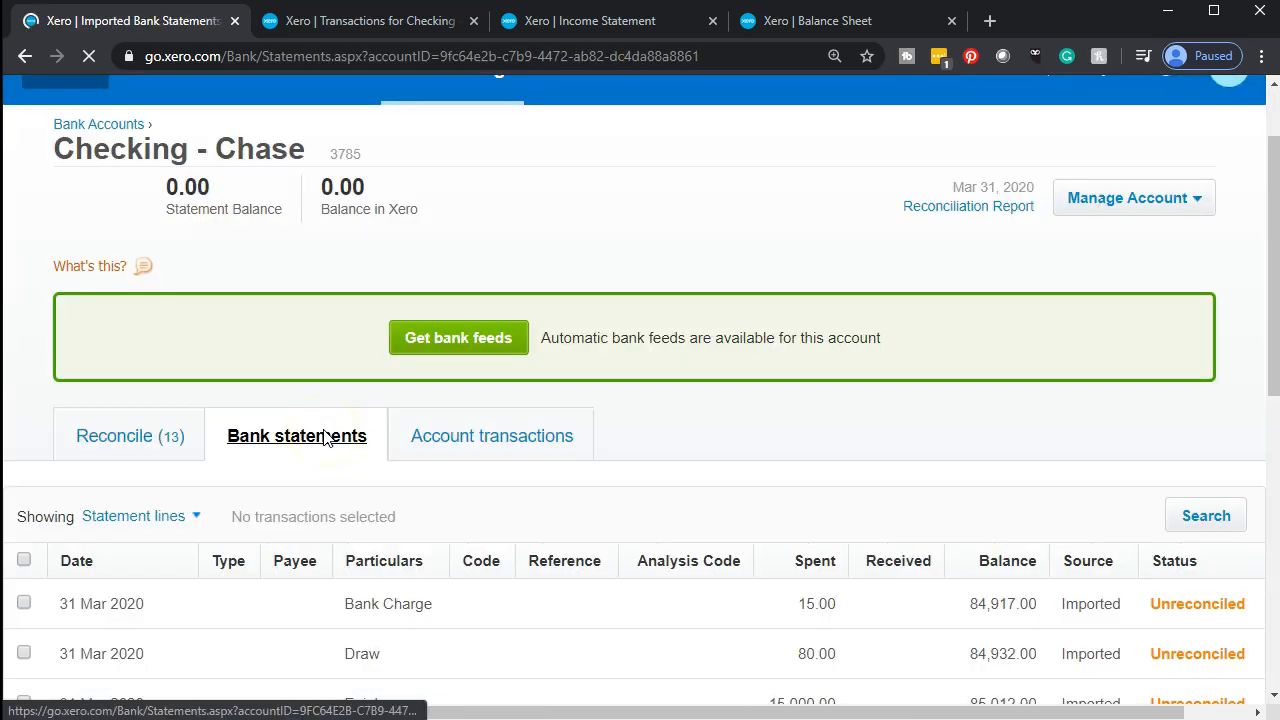
pyautogui.scroll(-7, 326, 442)
pyautogui.scroll(10, 330, 443)
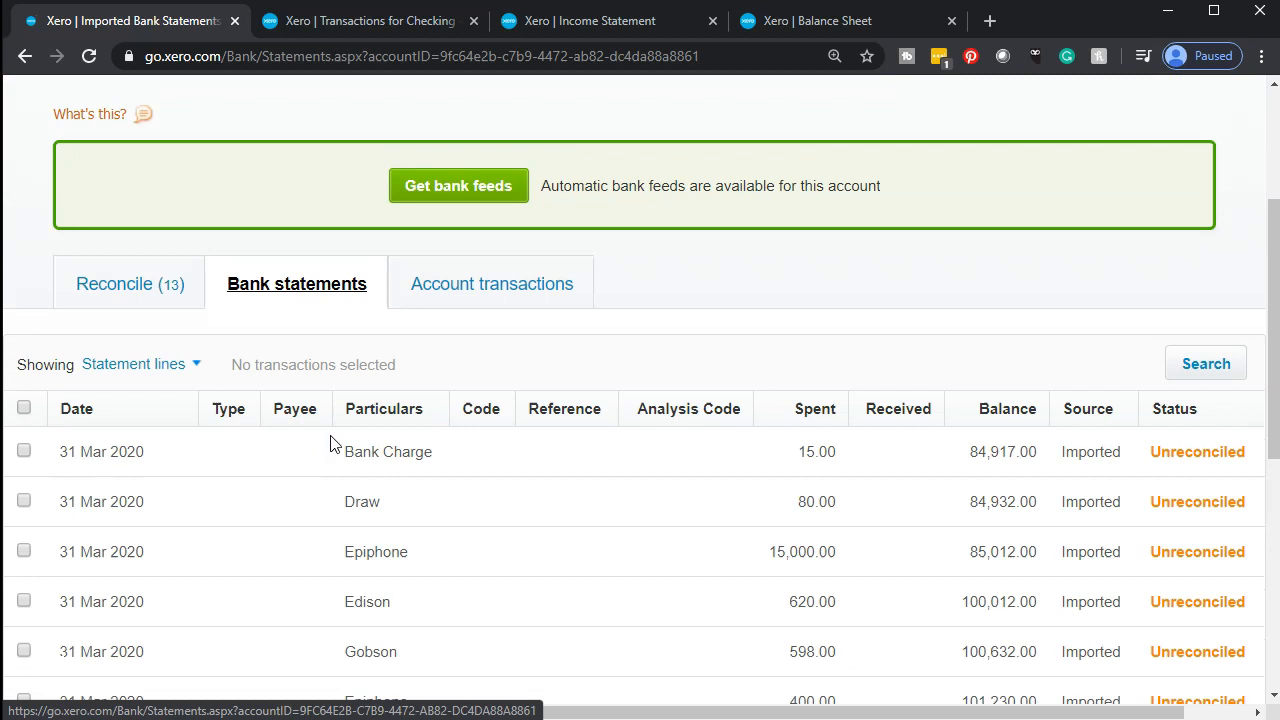
# Review the Checking - Chase account transactions, and return to the list of statement lines to be reconciled.
pyautogui.click(450, 548)
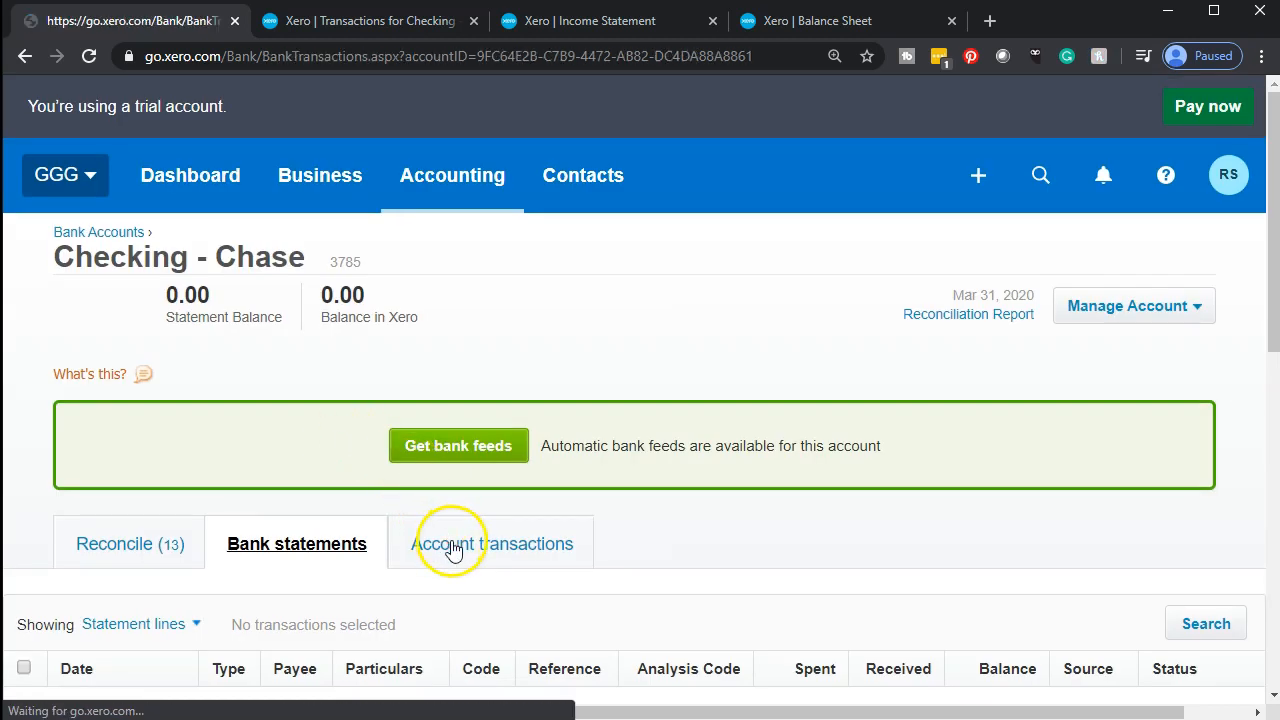
pyautogui.scroll(-2, 453, 545)
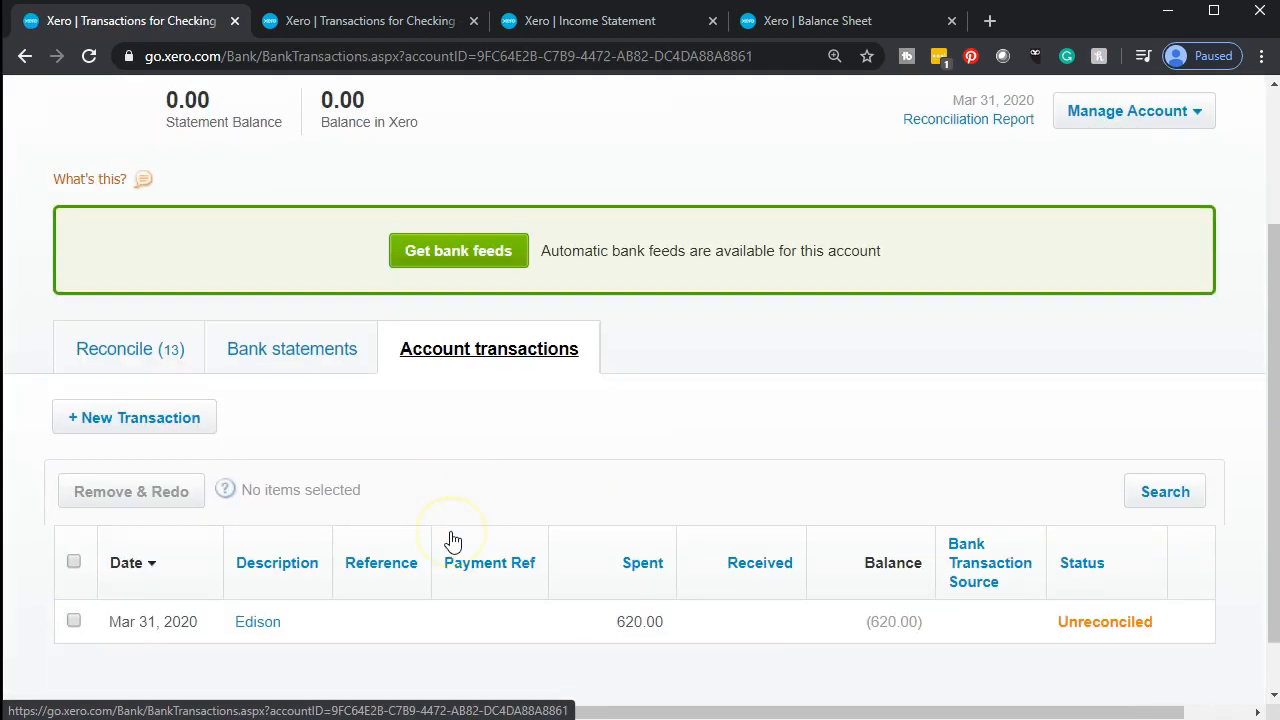
pyautogui.scroll(-1, 453, 542)
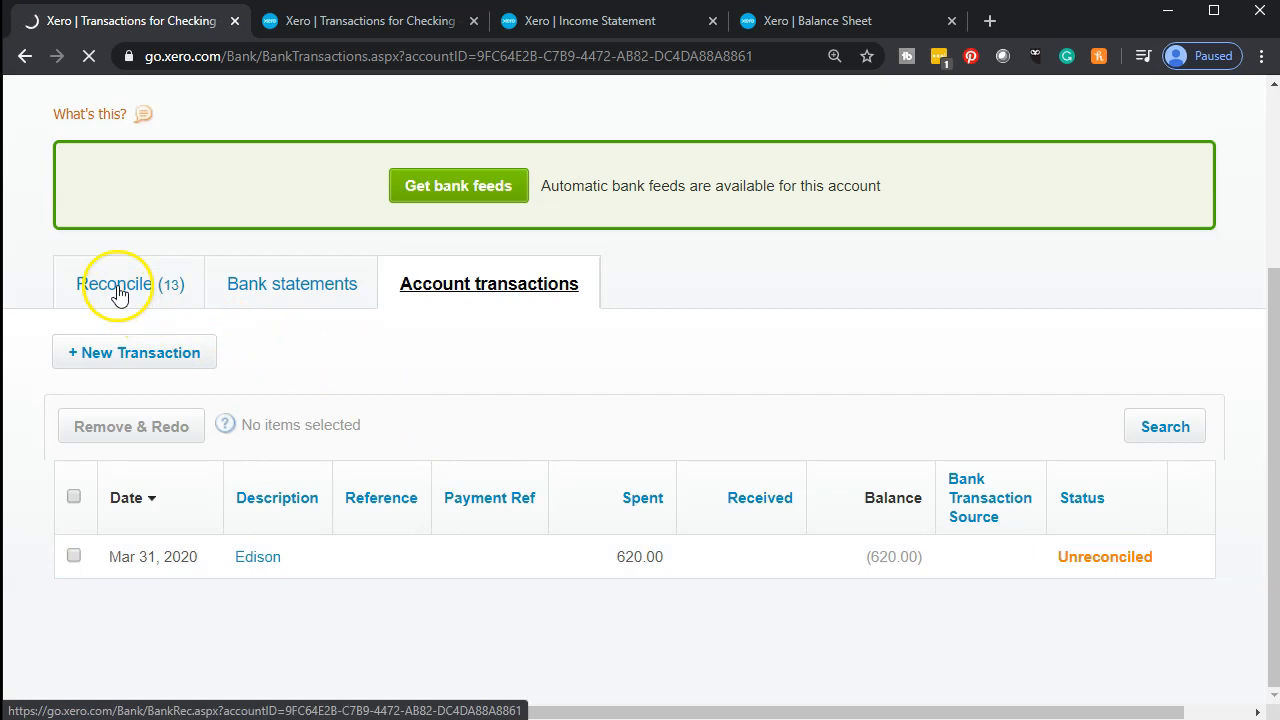
pyautogui.click(118, 290)
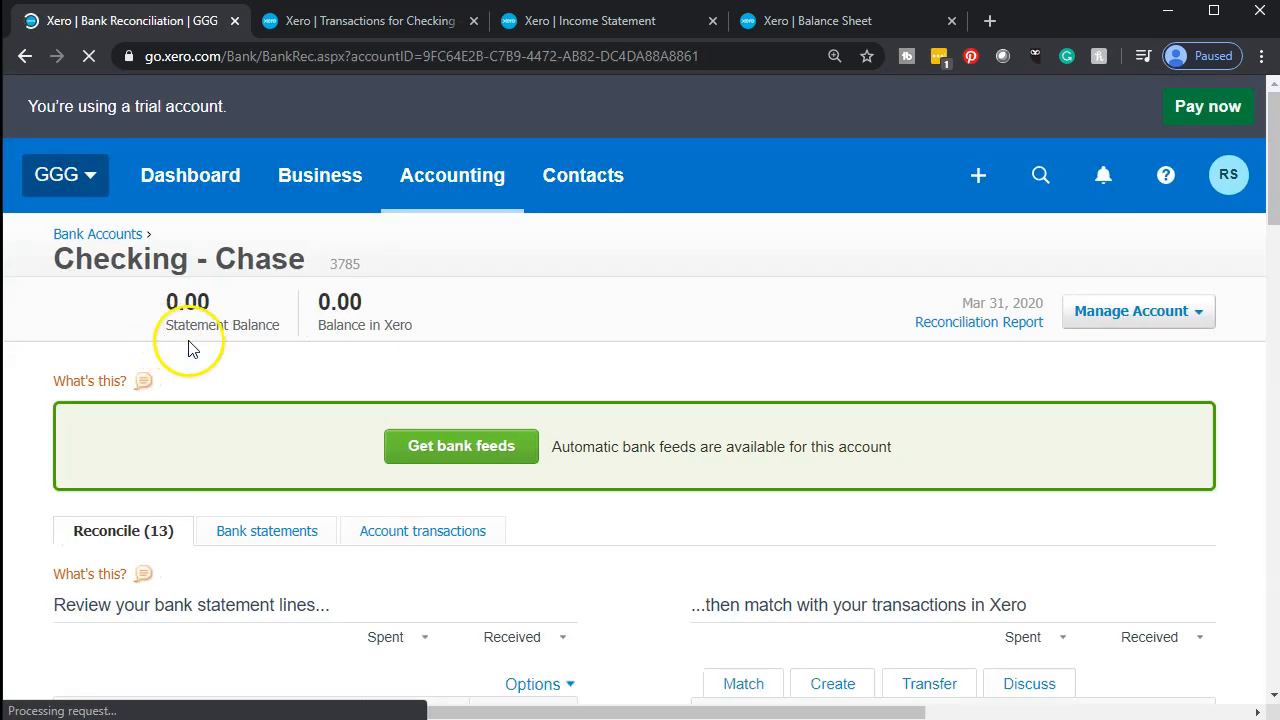
pyautogui.scroll(-8, 200, 370)
pyautogui.scroll(-2, 203, 388)
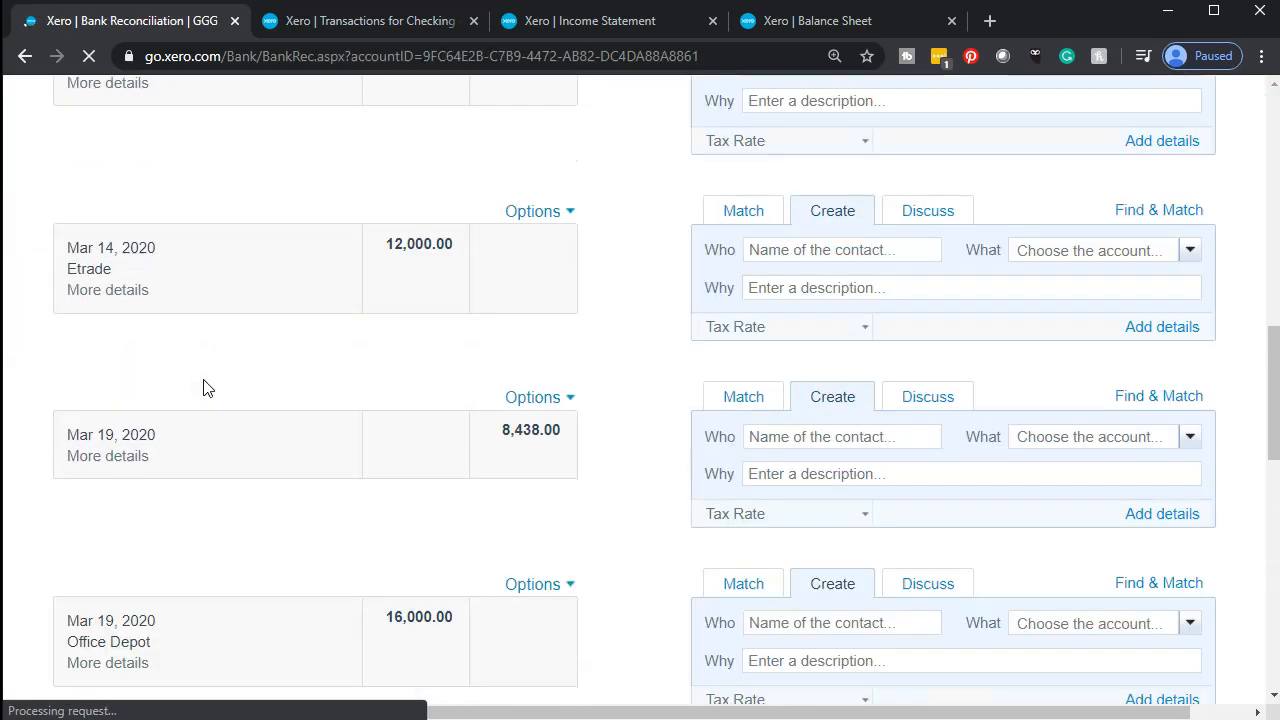
# Check the saved Edison transaction in the account transactions list of the other browser tab.
pyautogui.click(347, 20)
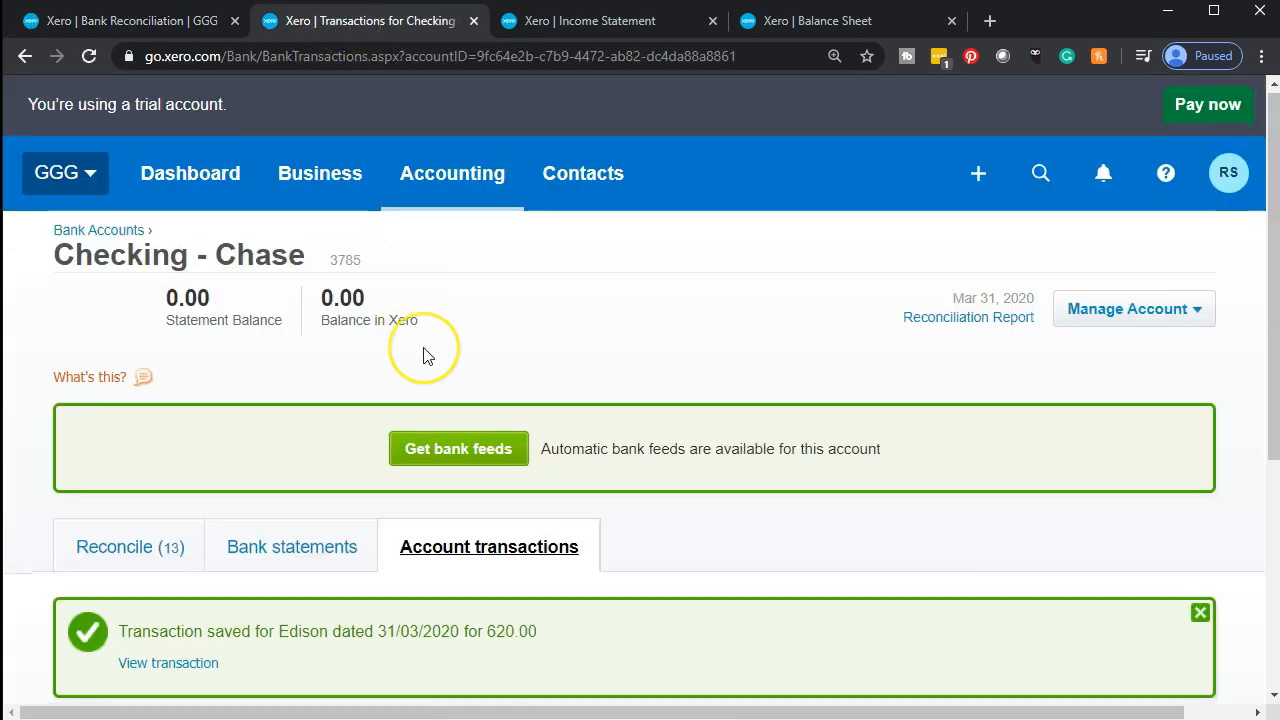
pyautogui.scroll(-4, 423, 354)
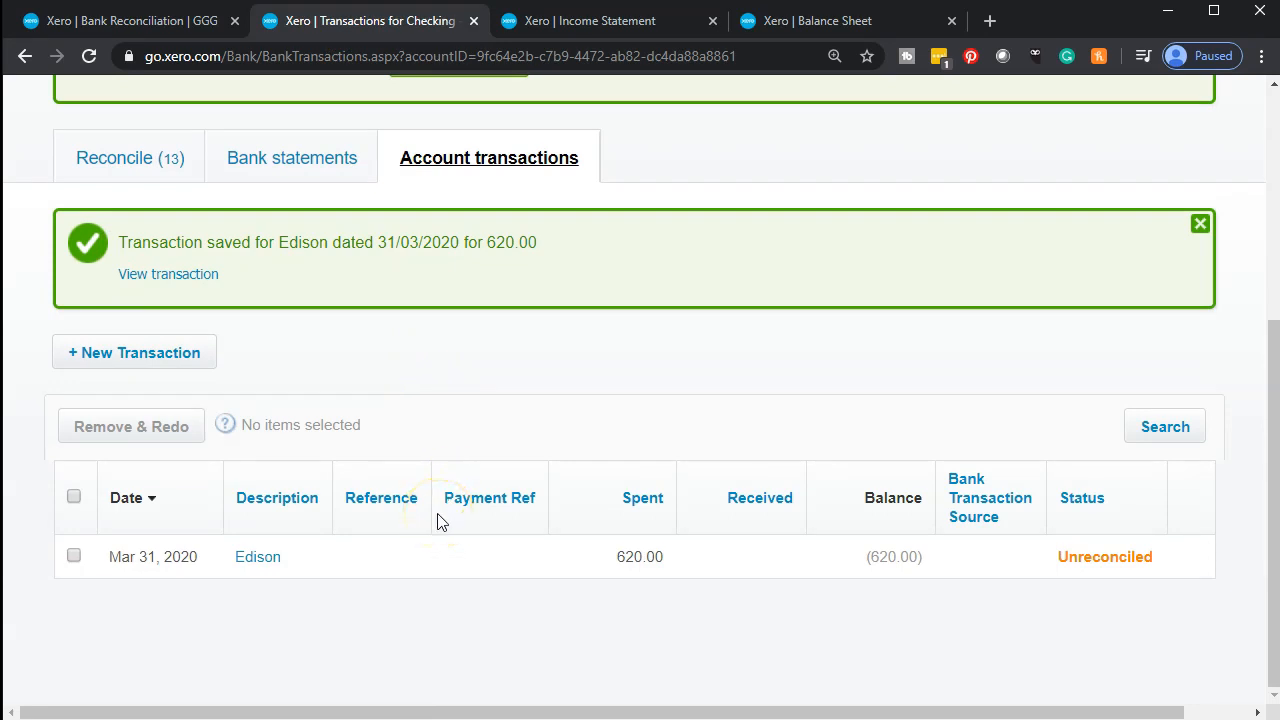
pyautogui.scroll(3, 437, 521)
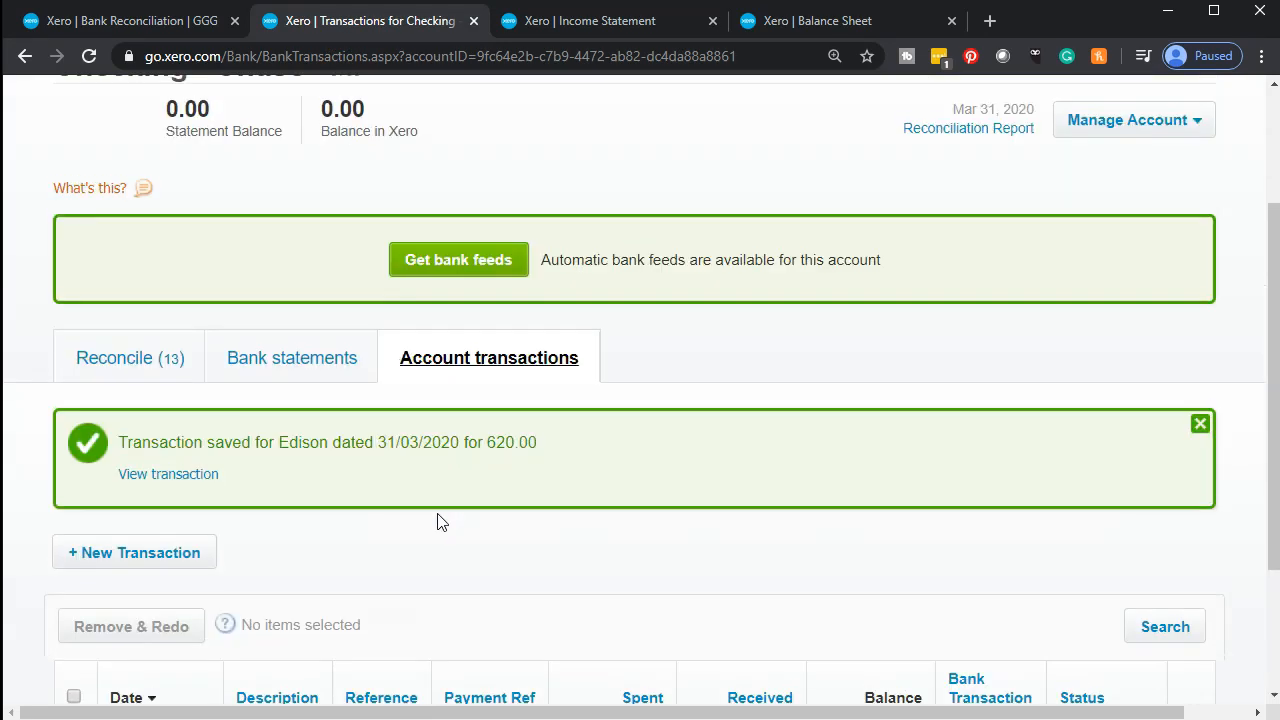
# Refresh the Balance Sheet report as of Feb 29, 2020 and look over its contents.
pyautogui.click(812, 30)
pyautogui.scroll(4, 517, 423)
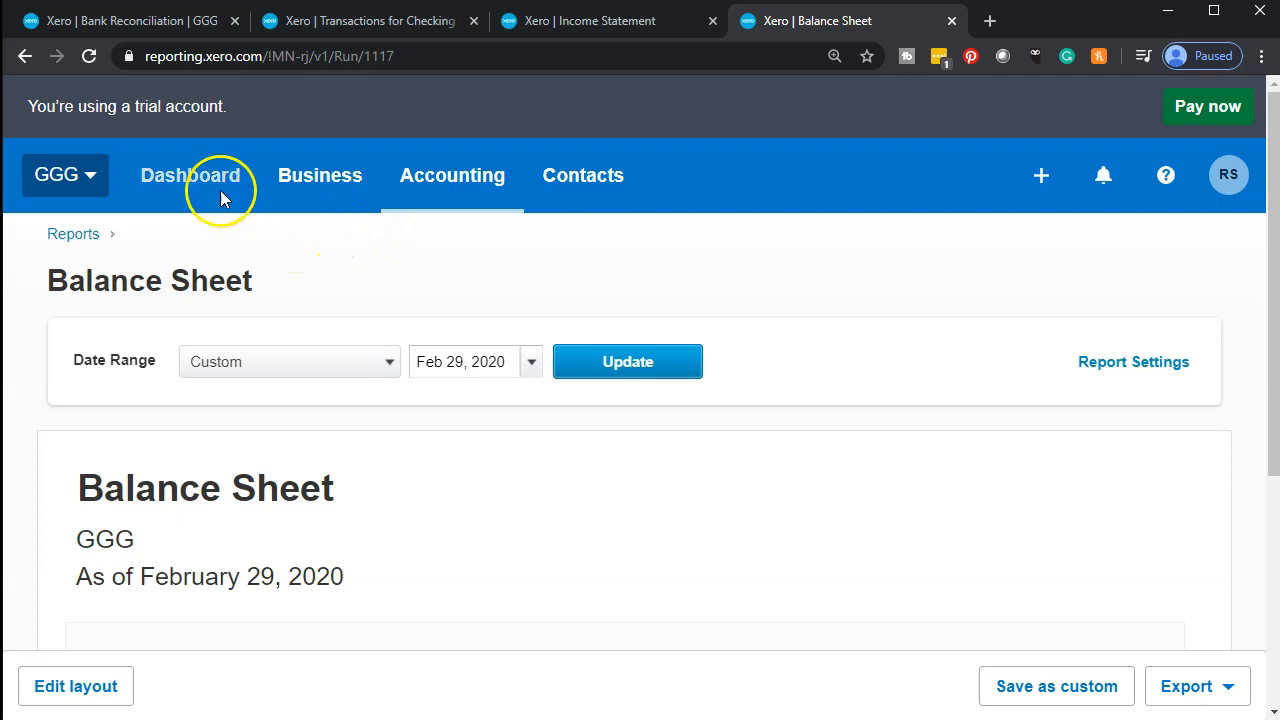
pyautogui.click(652, 378)
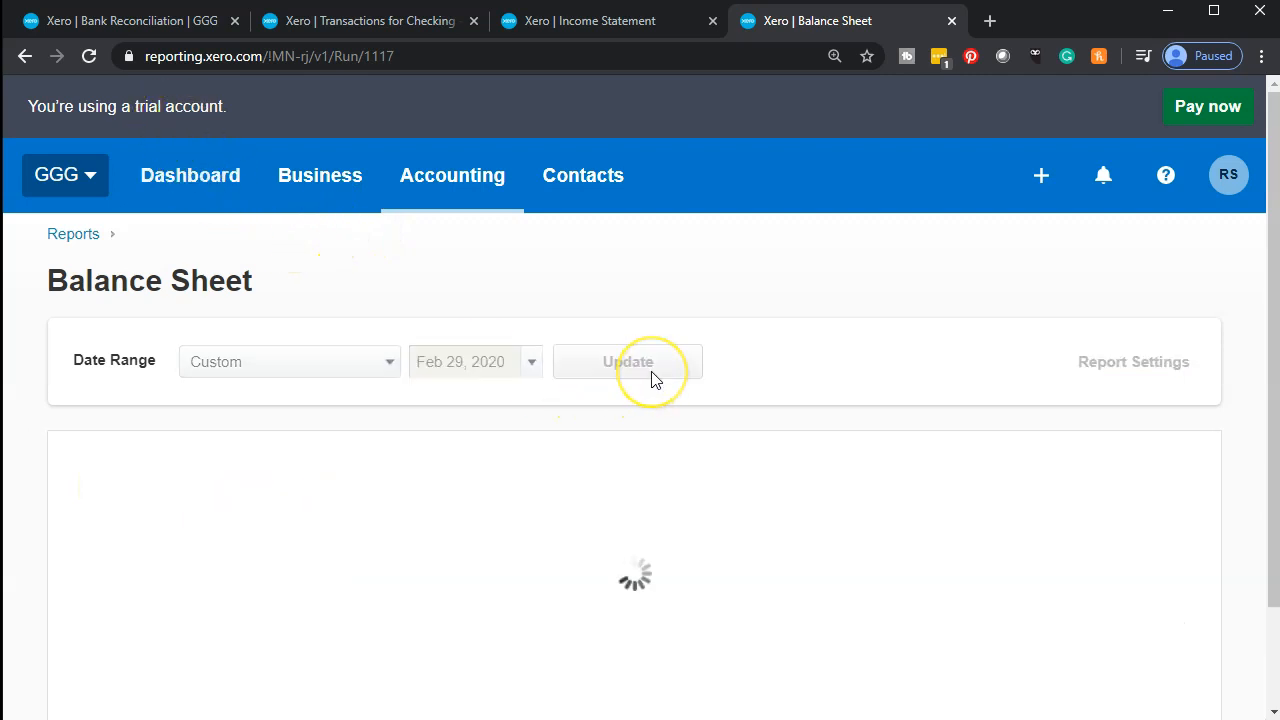
pyautogui.scroll(-4, 652, 378)
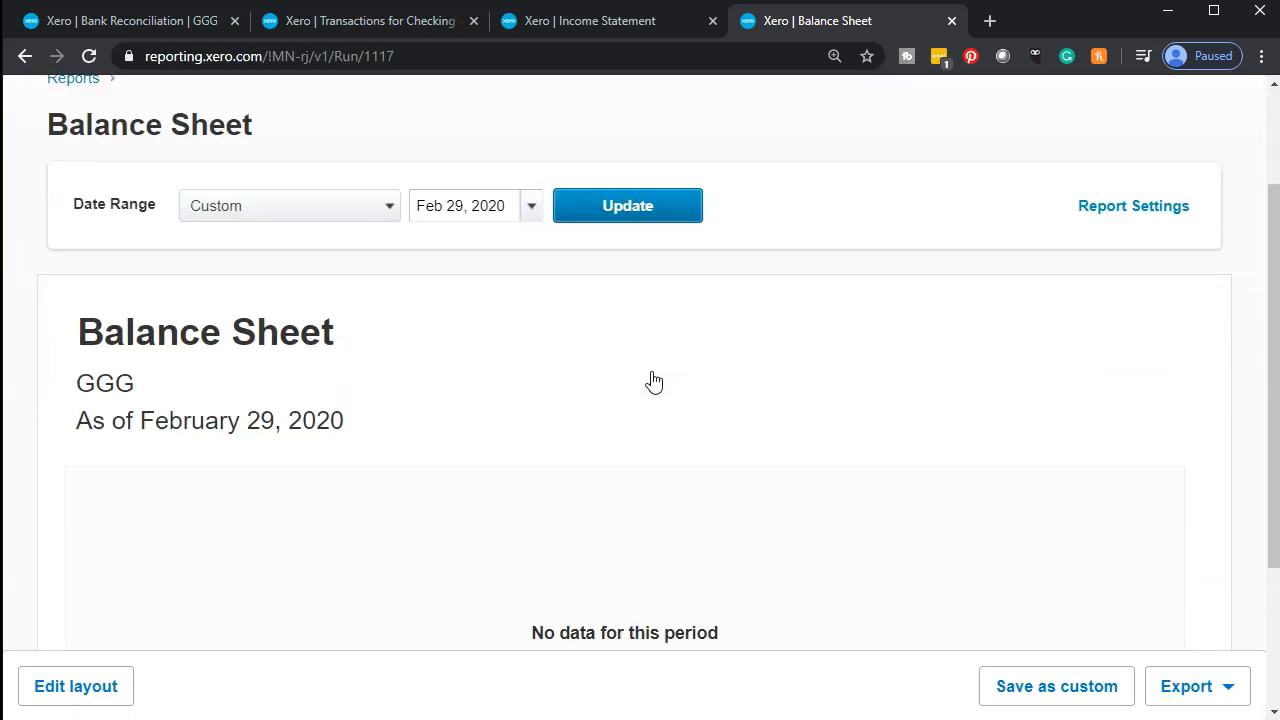
pyautogui.scroll(4, 264, 547)
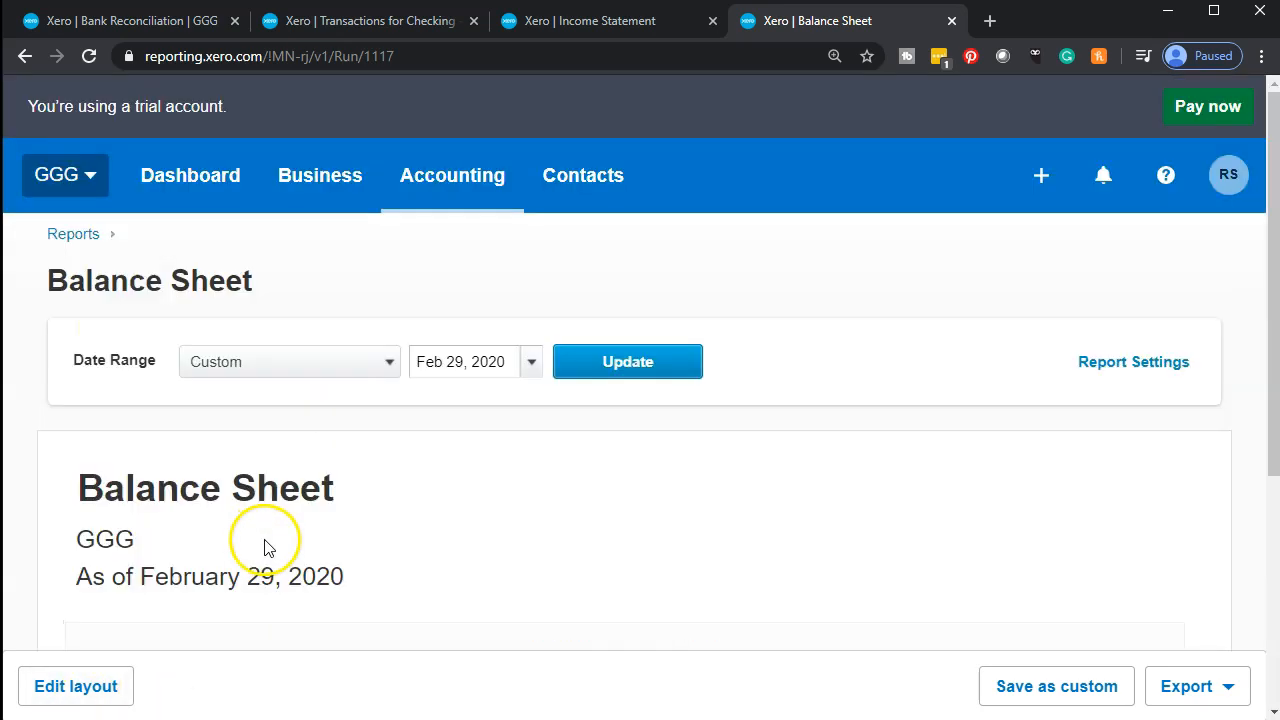
# Set the Balance Sheet date to Mar 31, 2020, update the report and view its Liabilities and Equity section.
pyautogui.click(531, 363)
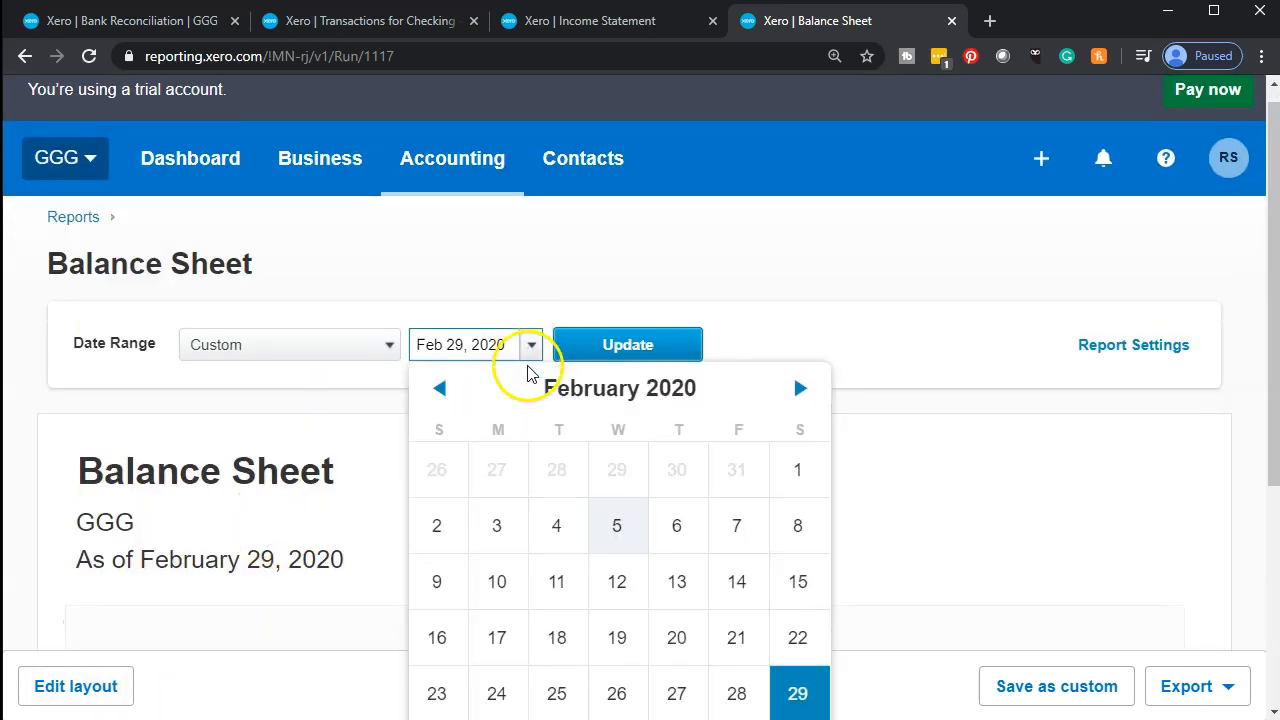
pyautogui.click(801, 387)
pyautogui.click(556, 693)
pyautogui.click(649, 344)
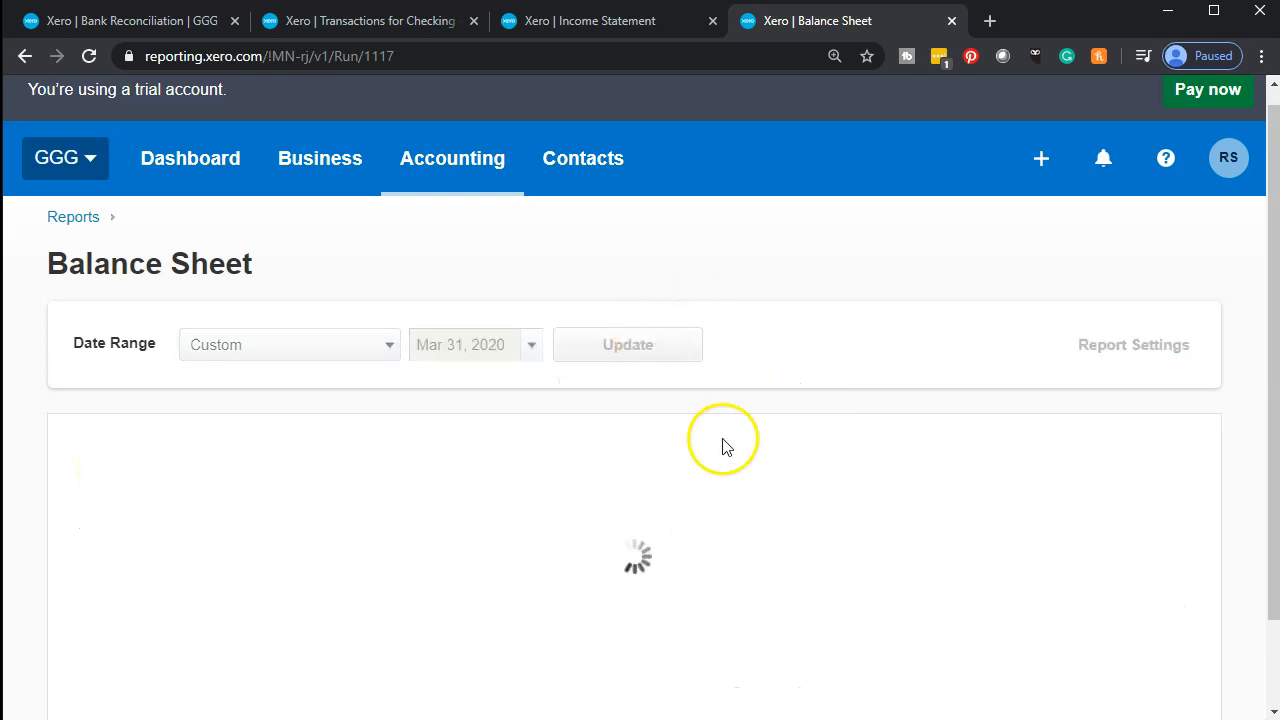
pyautogui.scroll(-5, 469, 418)
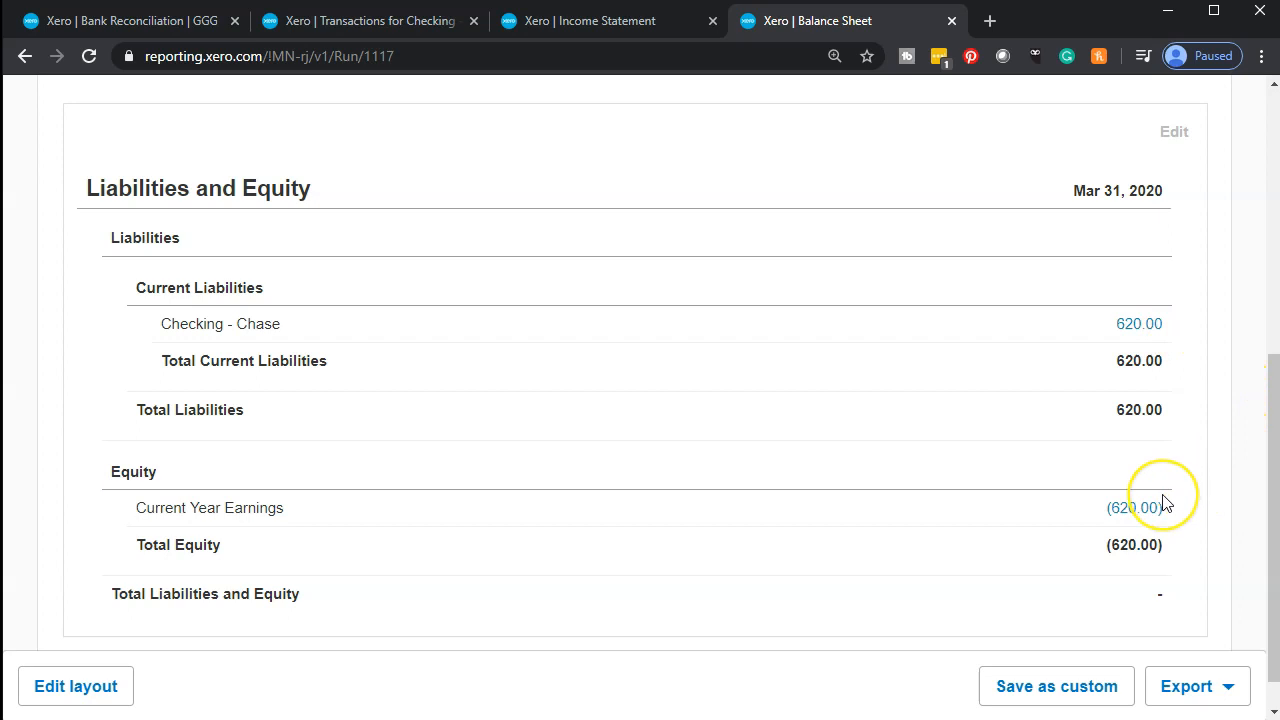
# Drill down from the Checking - Chase balance to the Edison Spend Money transaction, check its details and return to the Balance Sheet.
pyautogui.click(1138, 335)
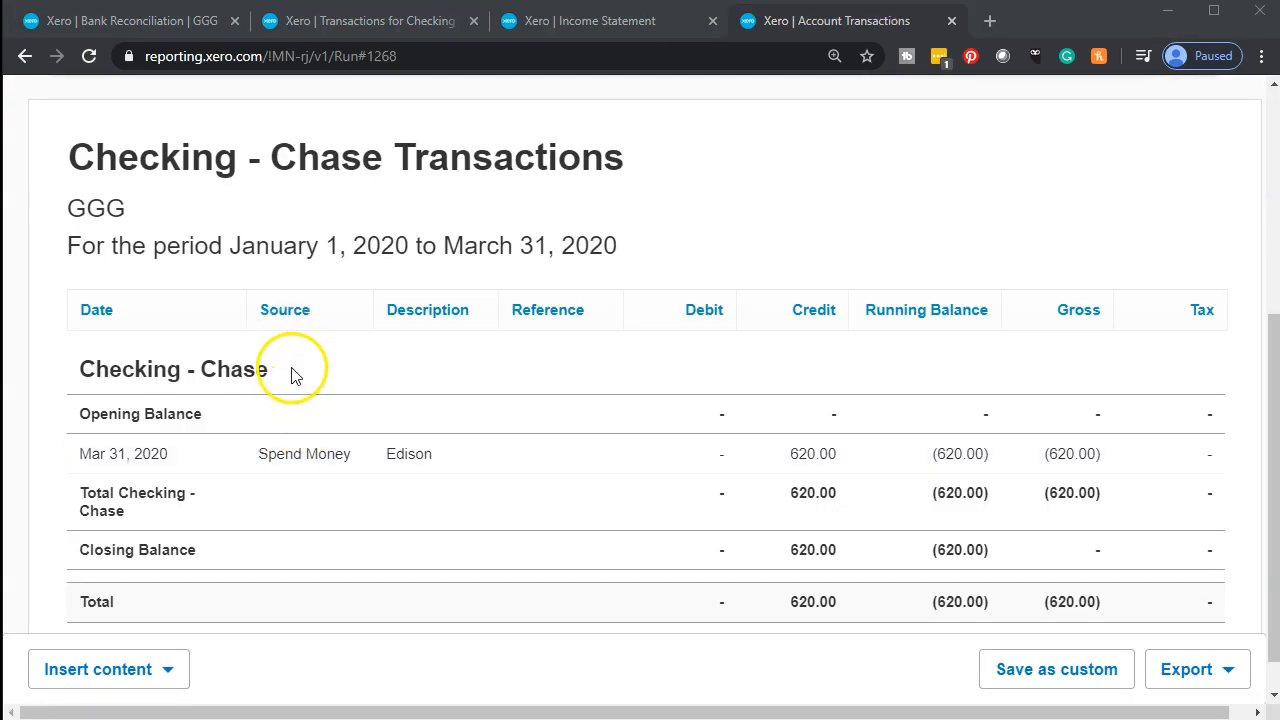
pyautogui.click(288, 480)
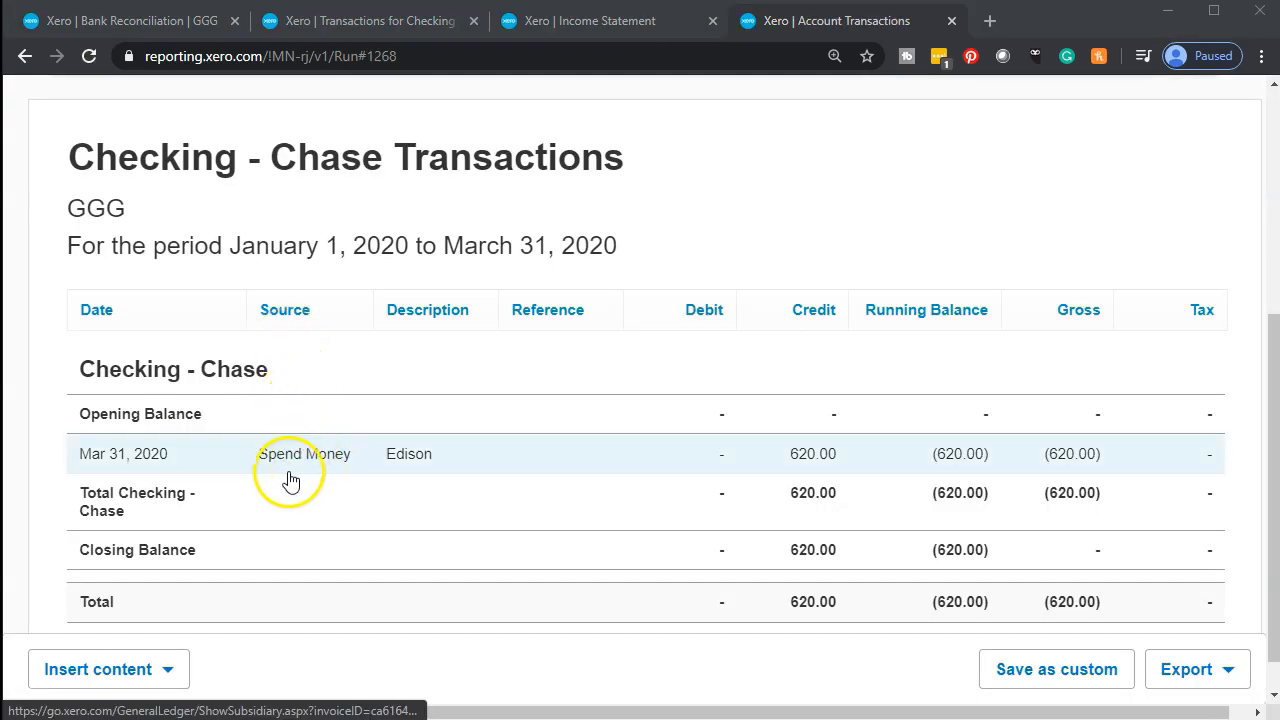
pyautogui.click(315, 478)
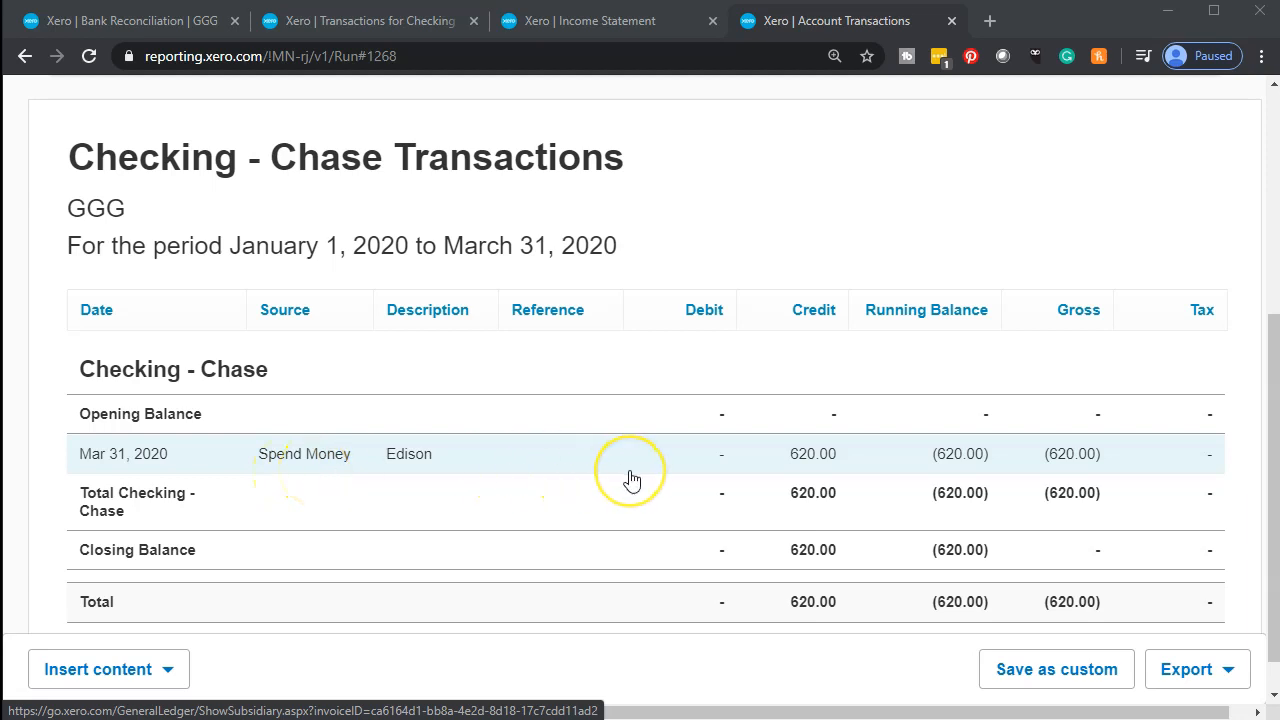
pyautogui.click(800, 465)
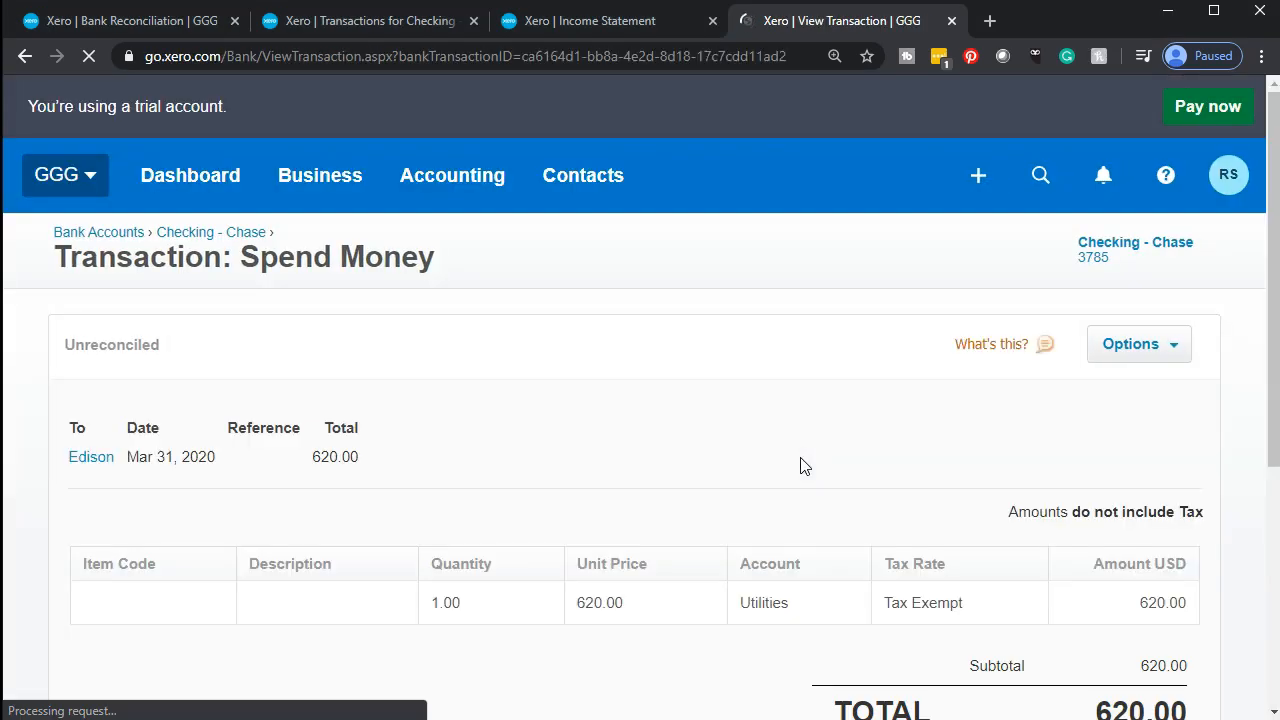
pyautogui.scroll(-1, 800, 465)
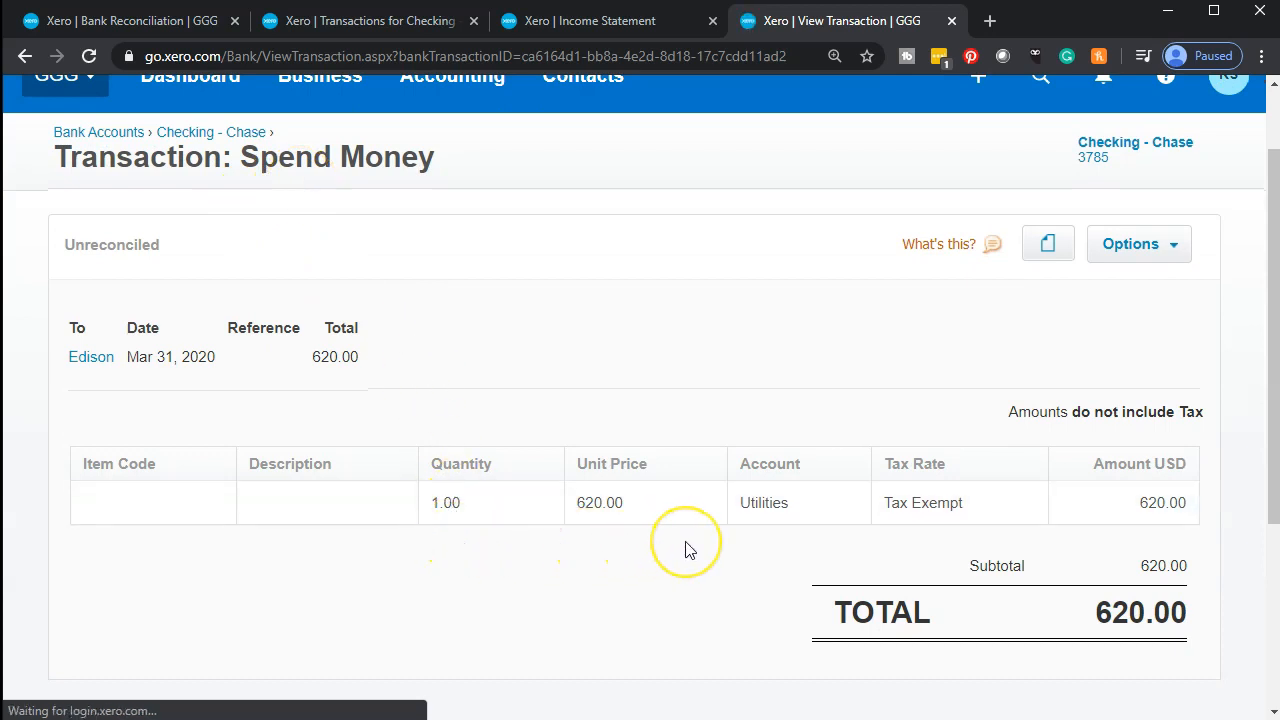
pyautogui.scroll(1, 682, 545)
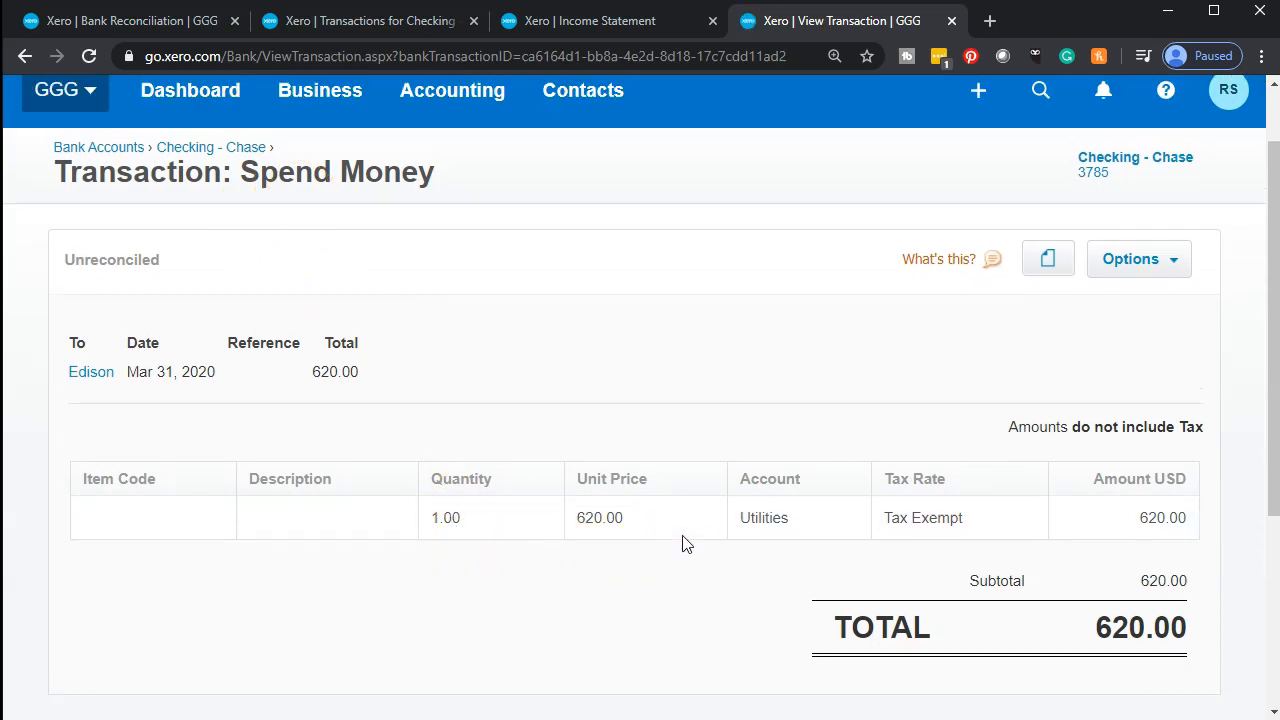
pyautogui.click(646, 540)
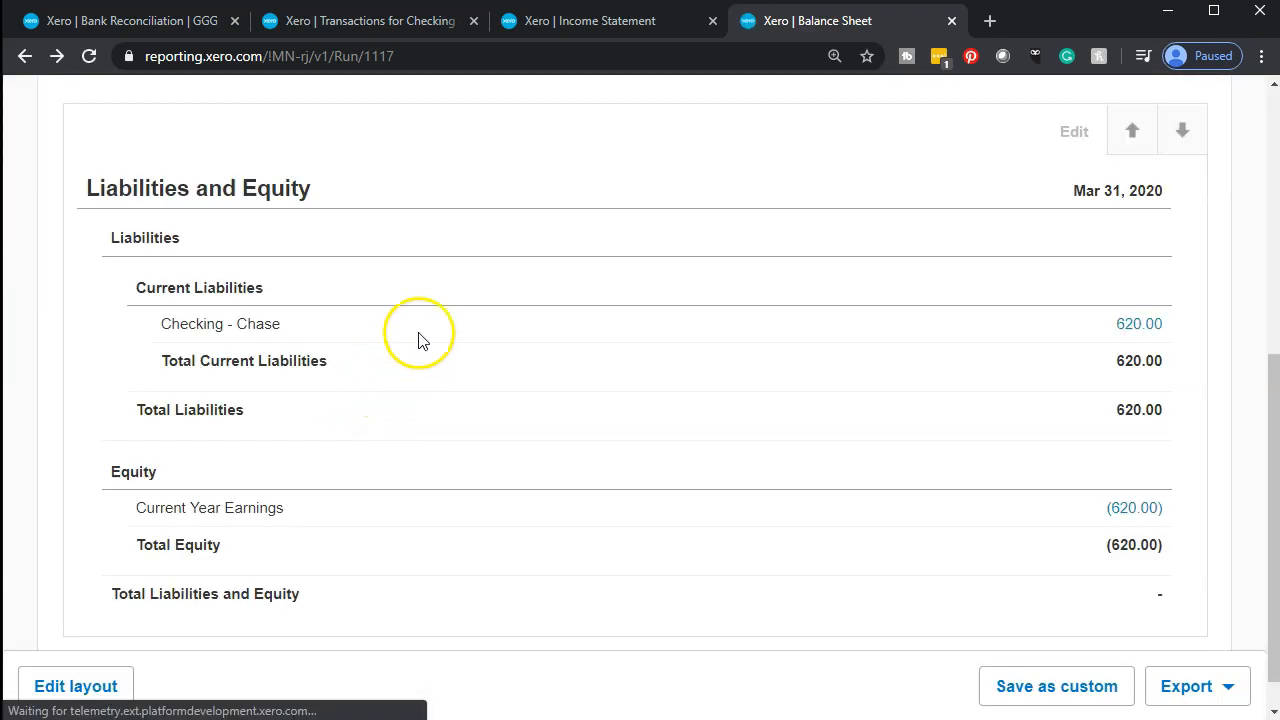
# Update the Income Statement for This Financial Year to review operating expenses, and close the Edit Spend Money browser tab.
pyautogui.click(572, 28)
pyautogui.click(741, 384)
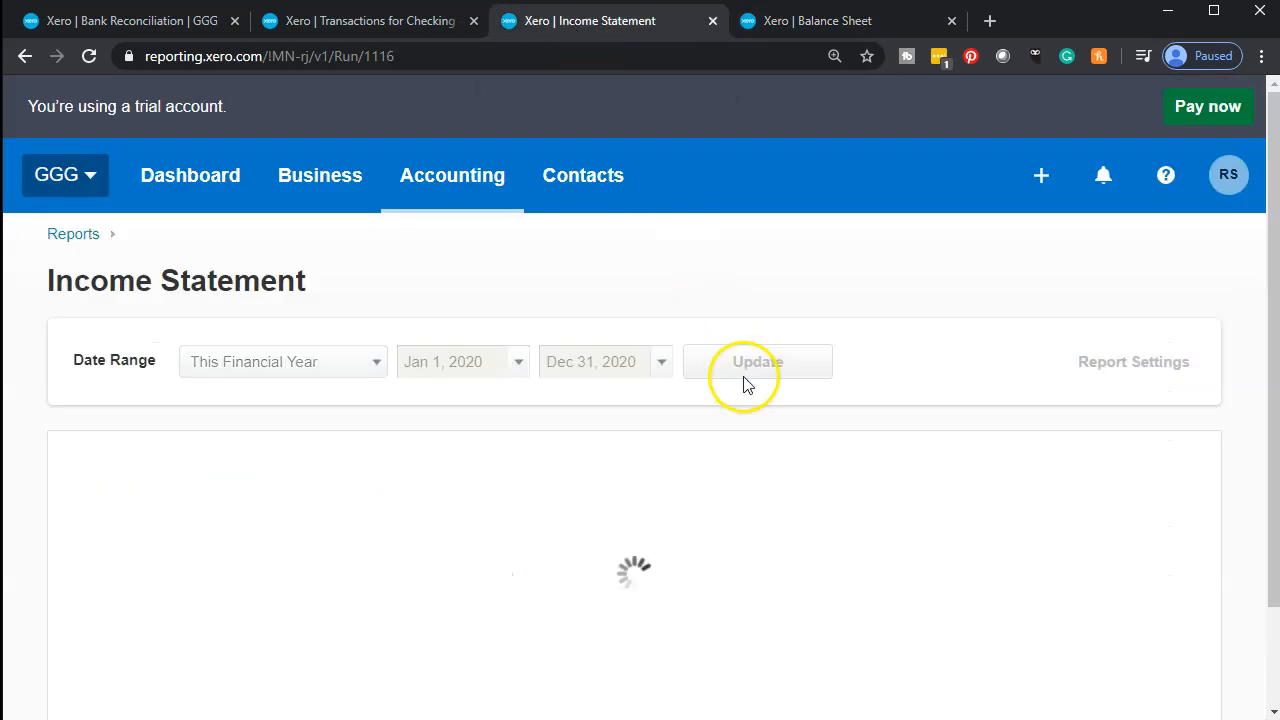
pyautogui.scroll(-2, 746, 387)
pyautogui.scroll(-2, 746, 387)
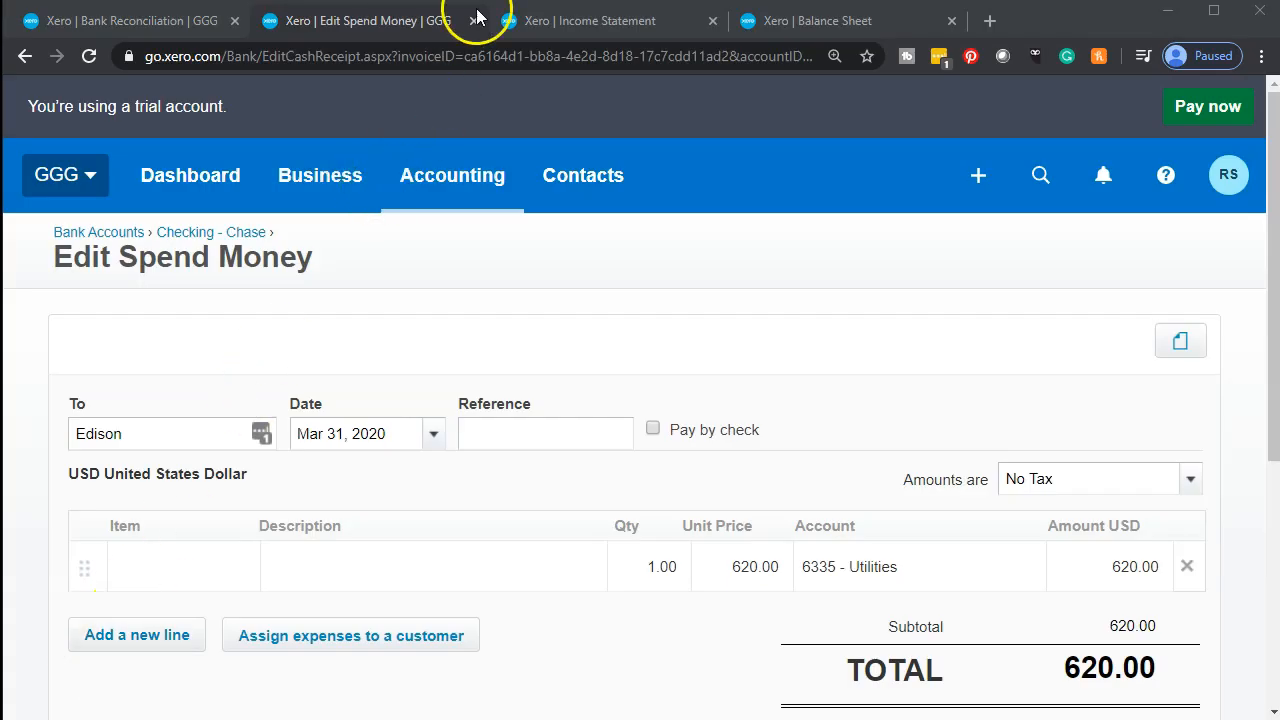
pyautogui.click(473, 21)
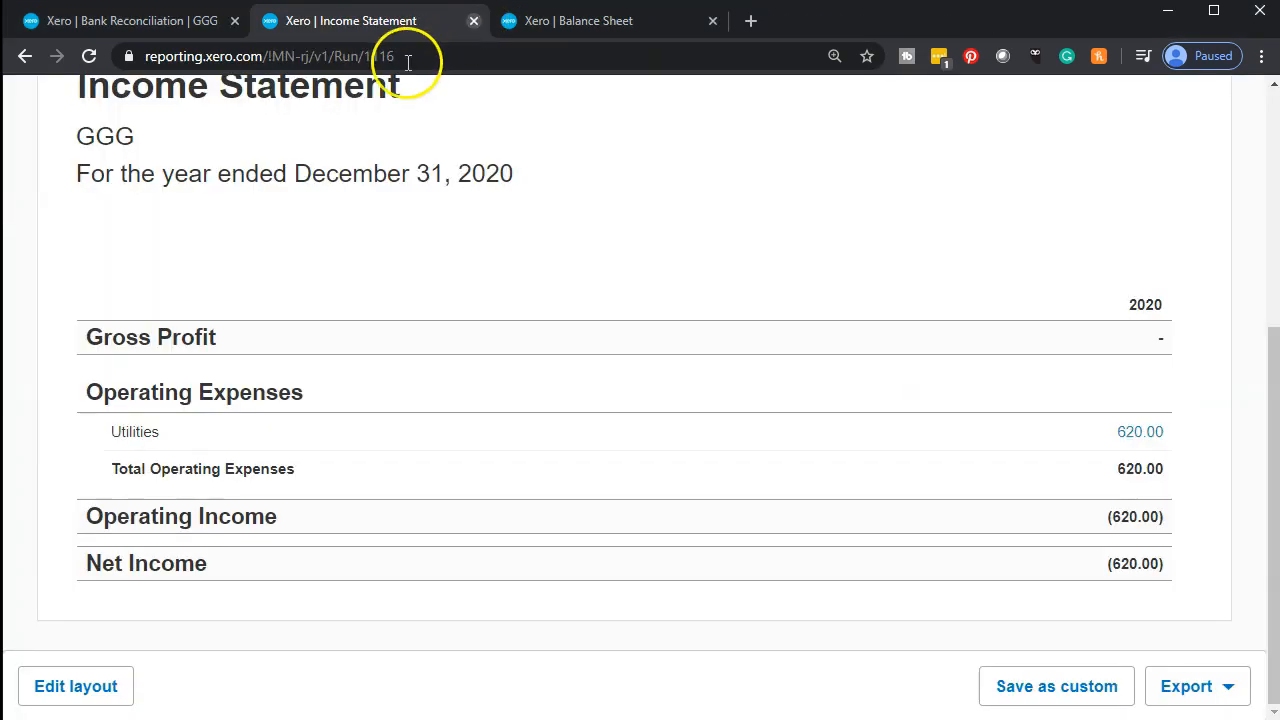
# Reopen the Edison Spend Money transaction from the Checking - Chase amount on the Balance Sheet.
pyautogui.click(602, 35)
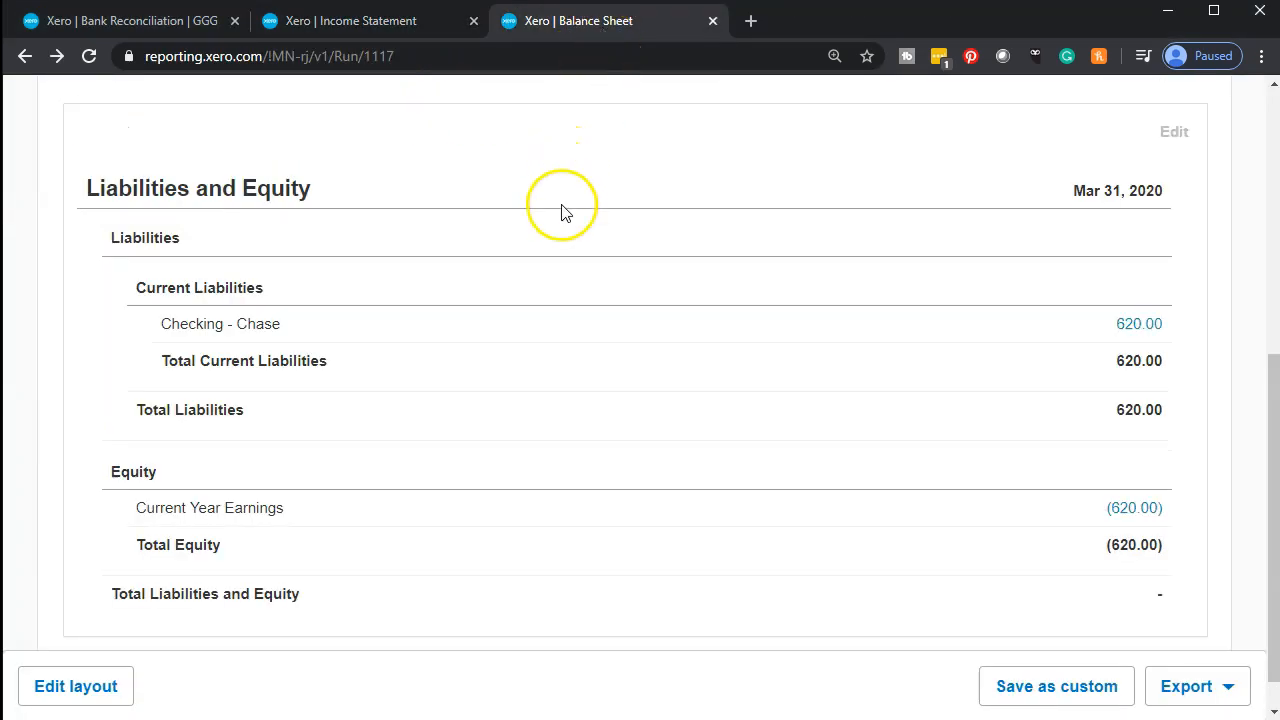
pyautogui.click(1146, 330)
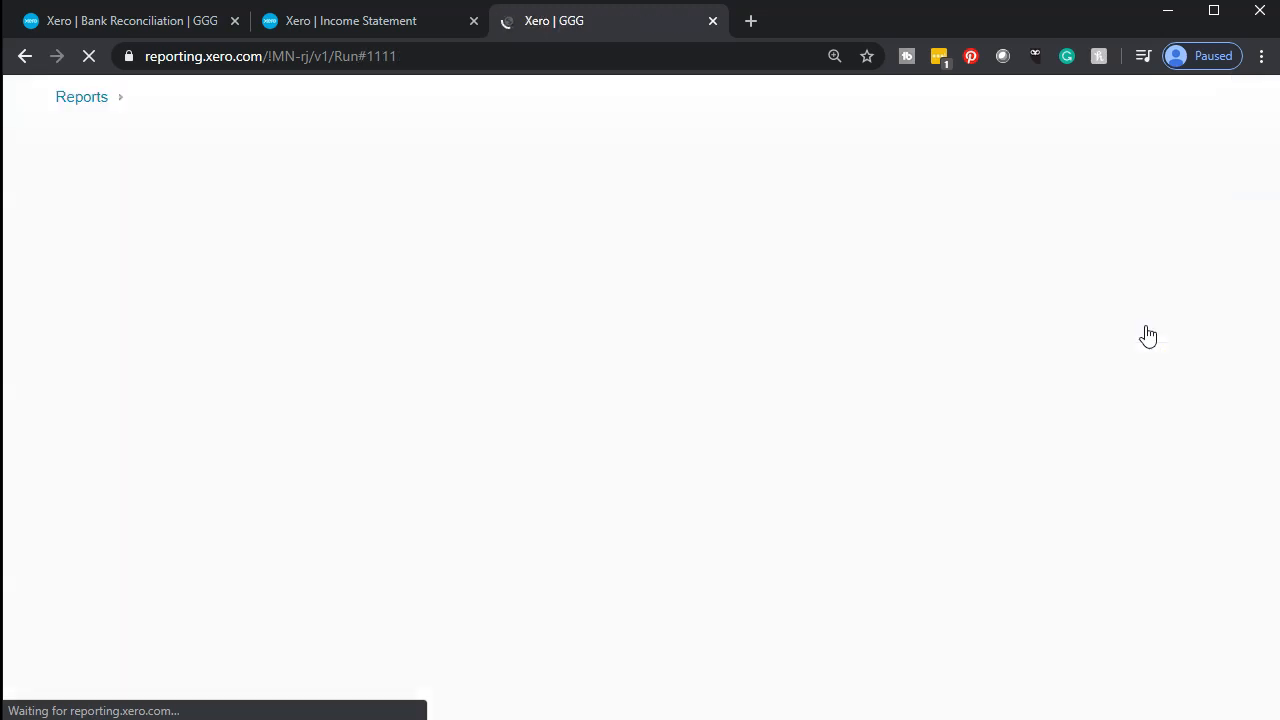
pyautogui.scroll(-4, 454, 463)
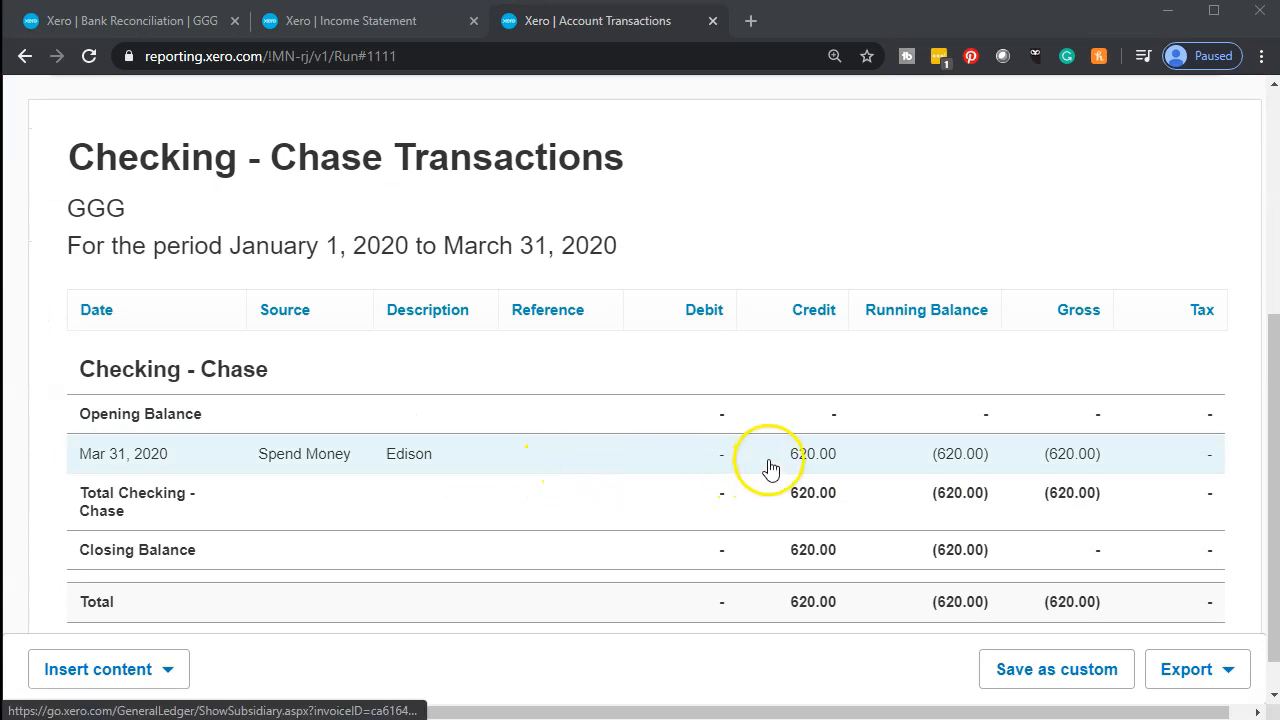
pyautogui.click(800, 466)
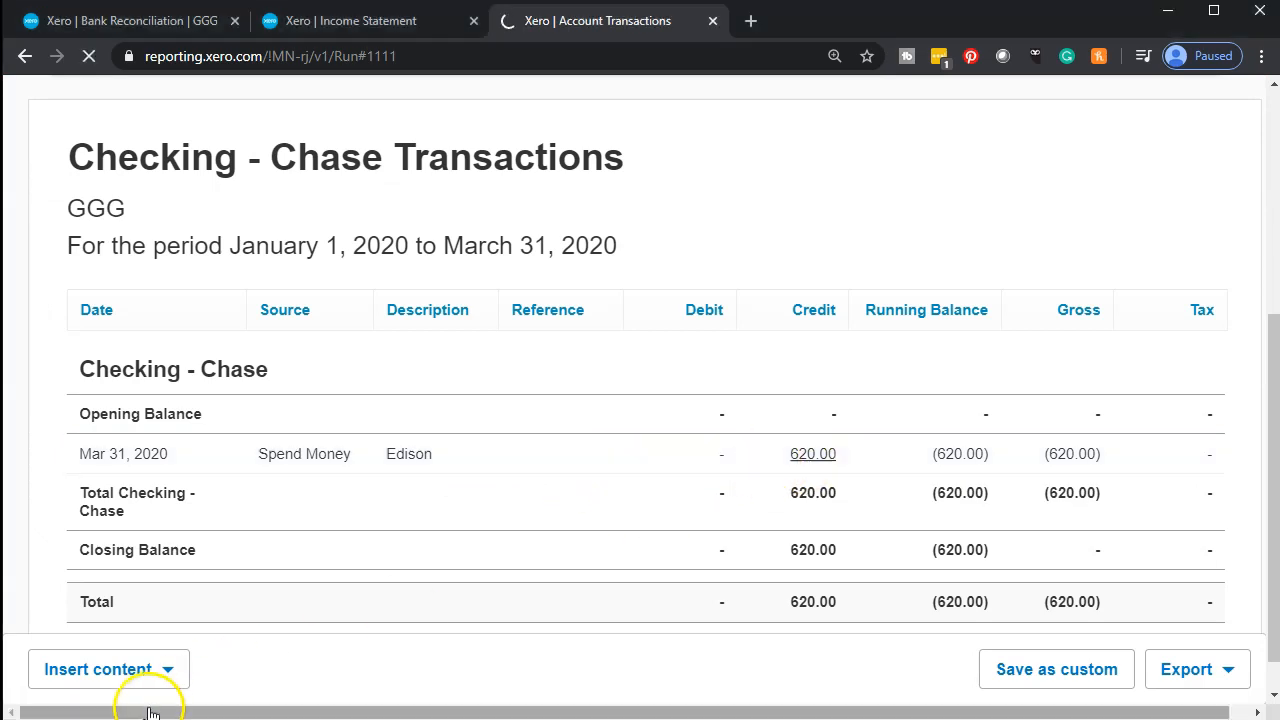
pyautogui.scroll(-1, 439, 537)
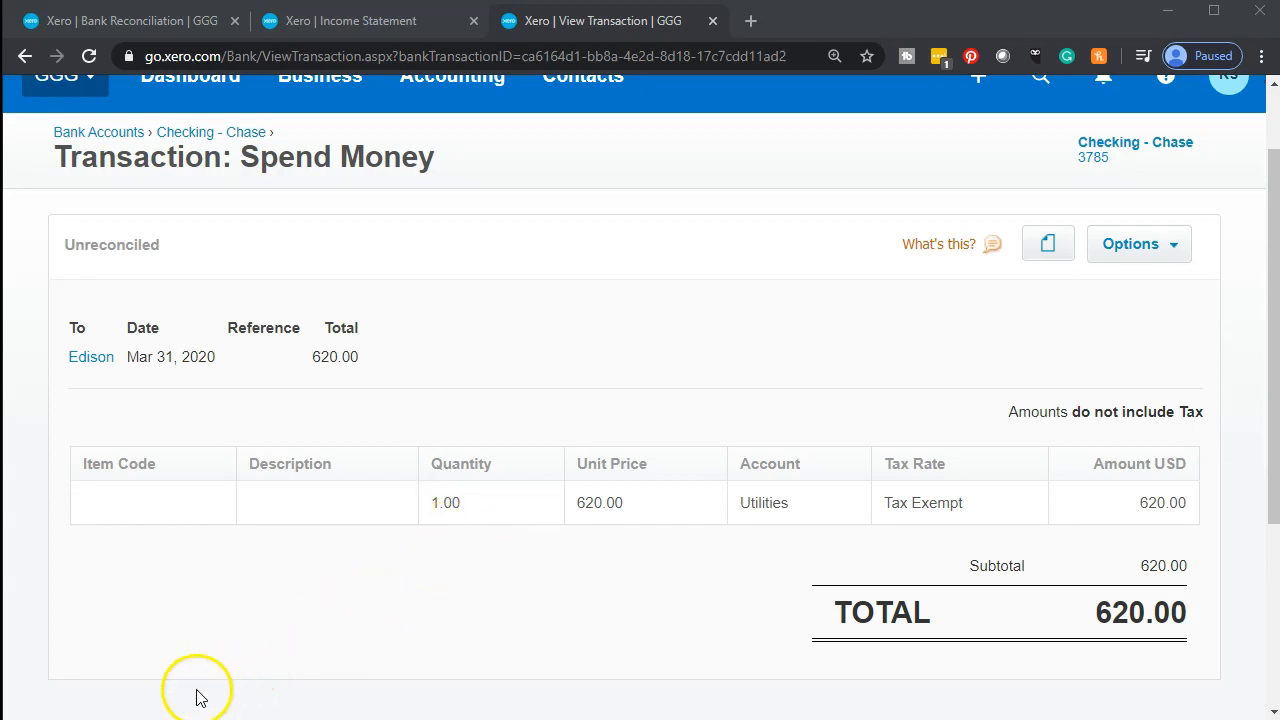
# Remove and redo the unreconciled 620.00 Edison Spend Money transaction.
pyautogui.click(1185, 250)
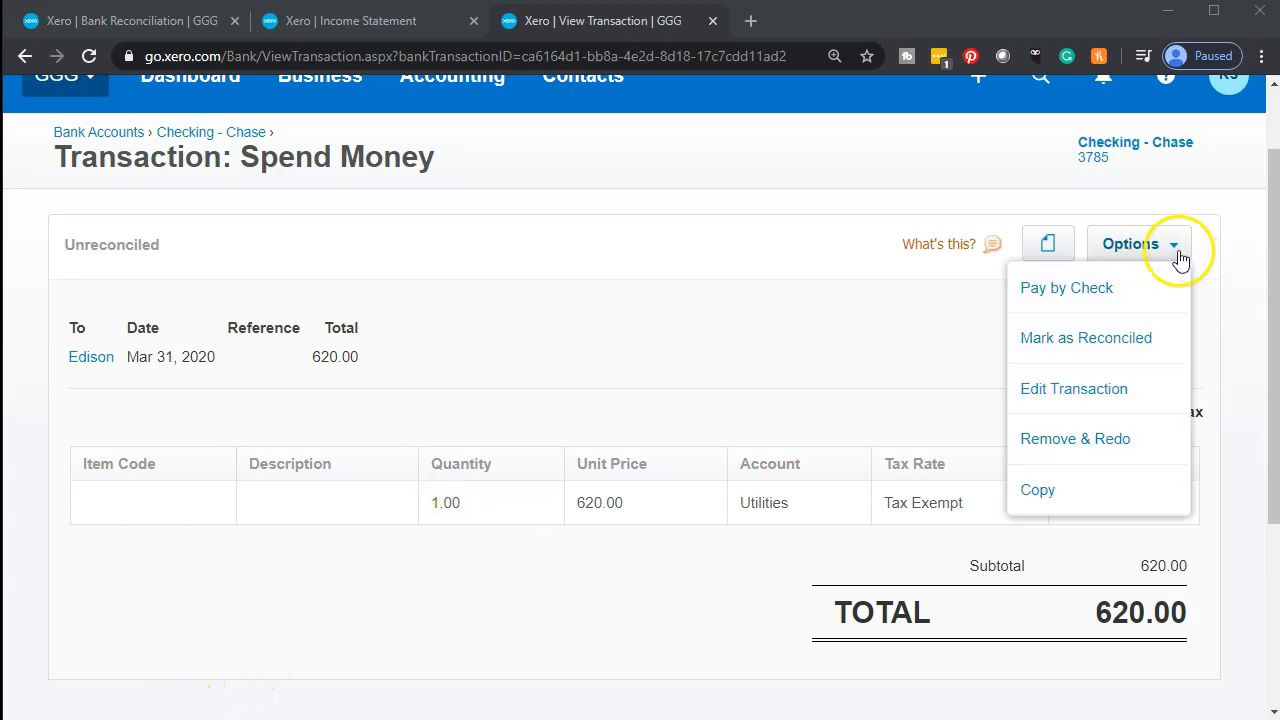
pyautogui.click(1083, 453)
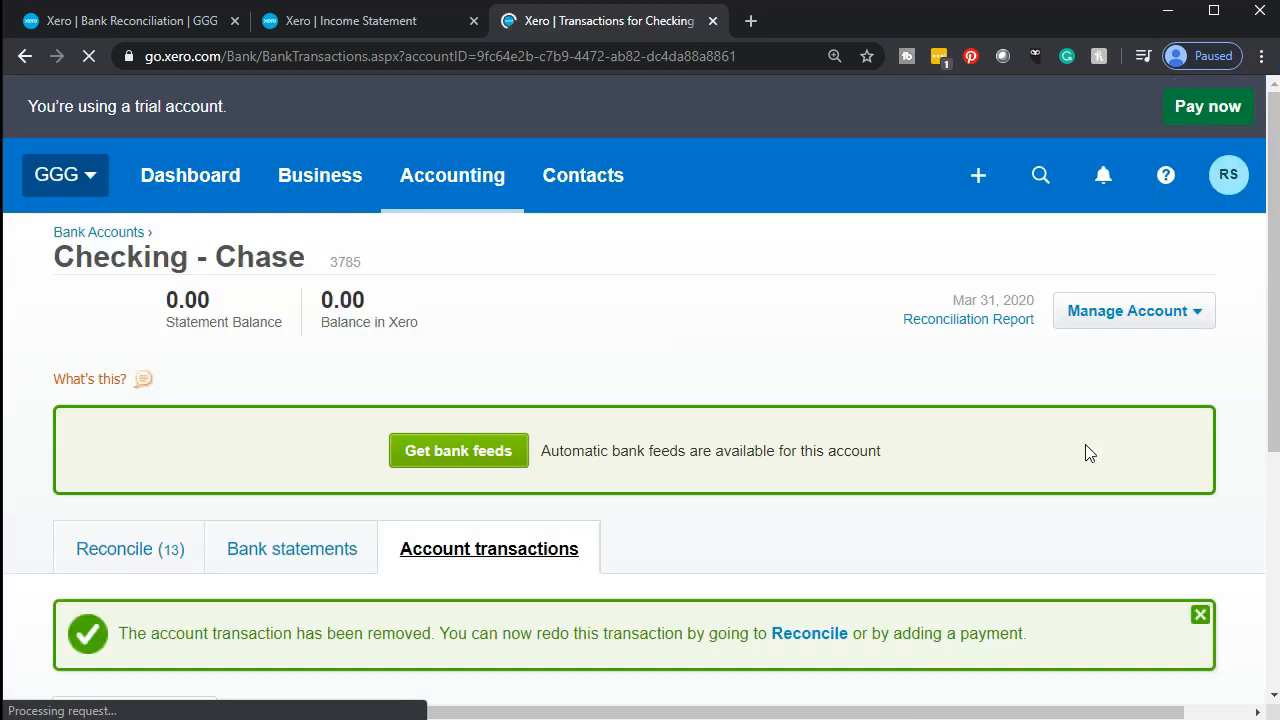
pyautogui.scroll(-4, 937, 466)
pyautogui.scroll(4, 873, 484)
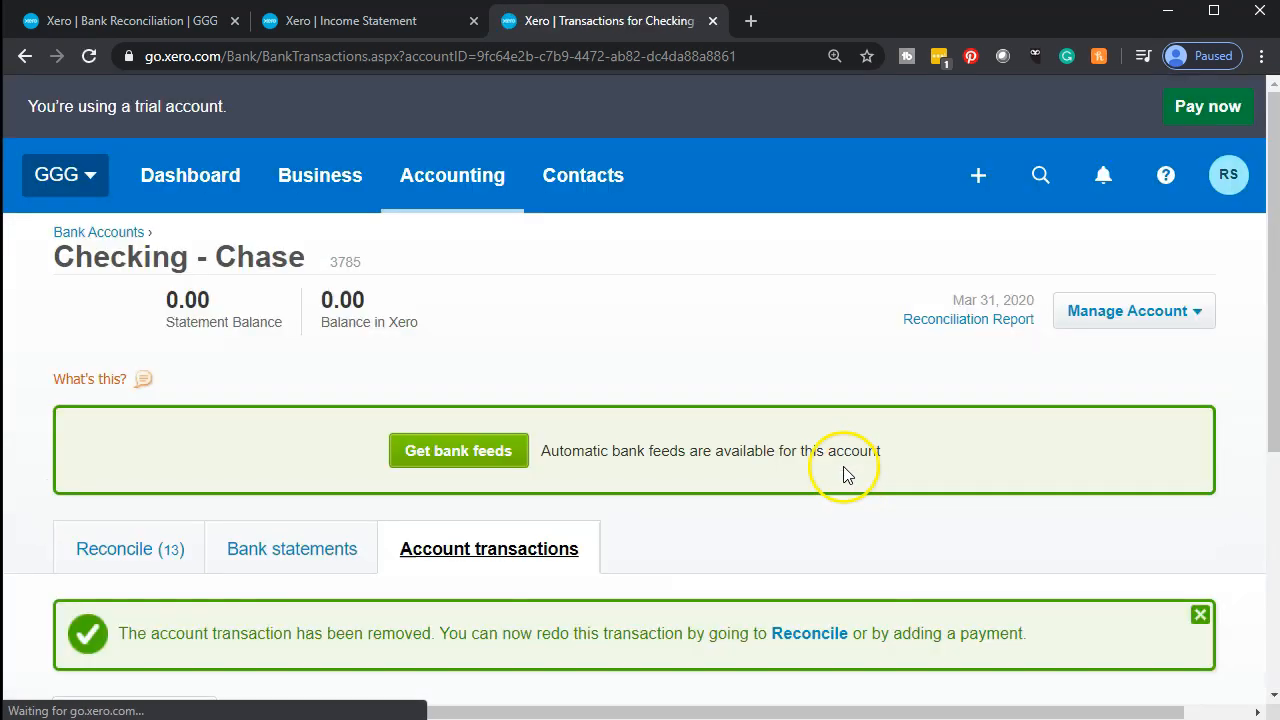
# Return to the Balance Sheet and update it as of Mar 31, 2020 to check the effect of the removal.
pyautogui.click(25, 58)
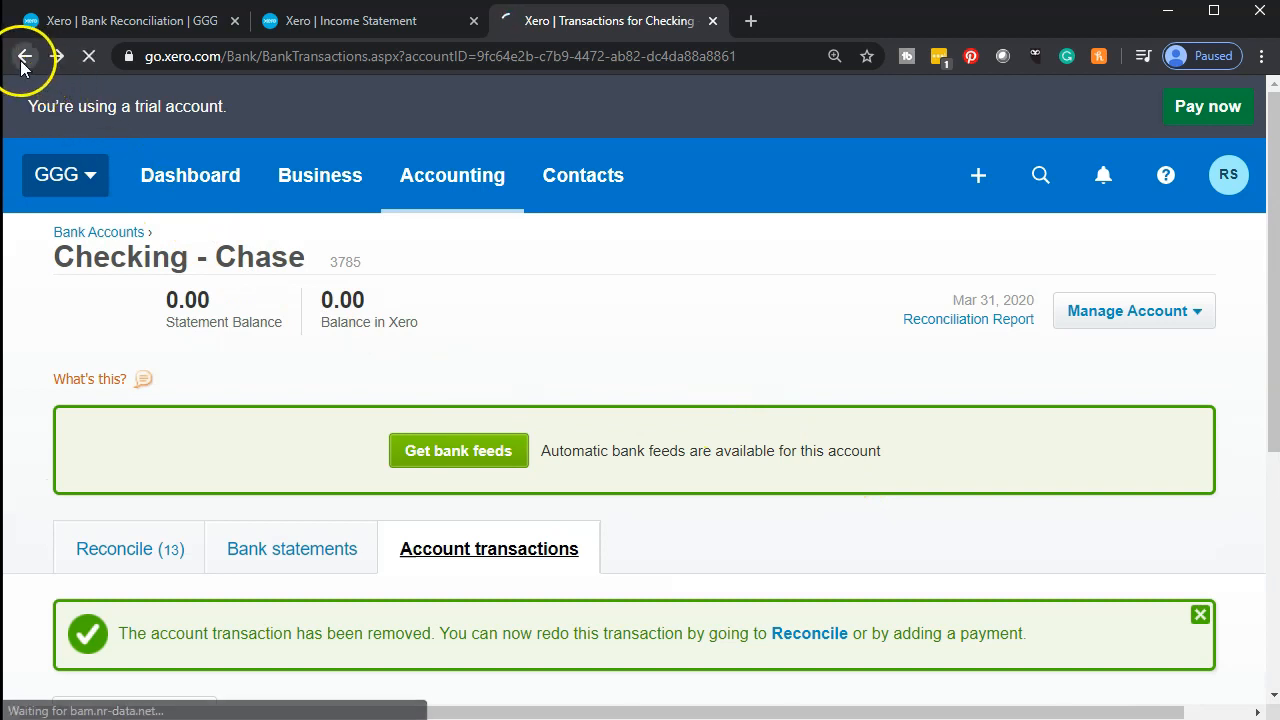
pyautogui.click(25, 58)
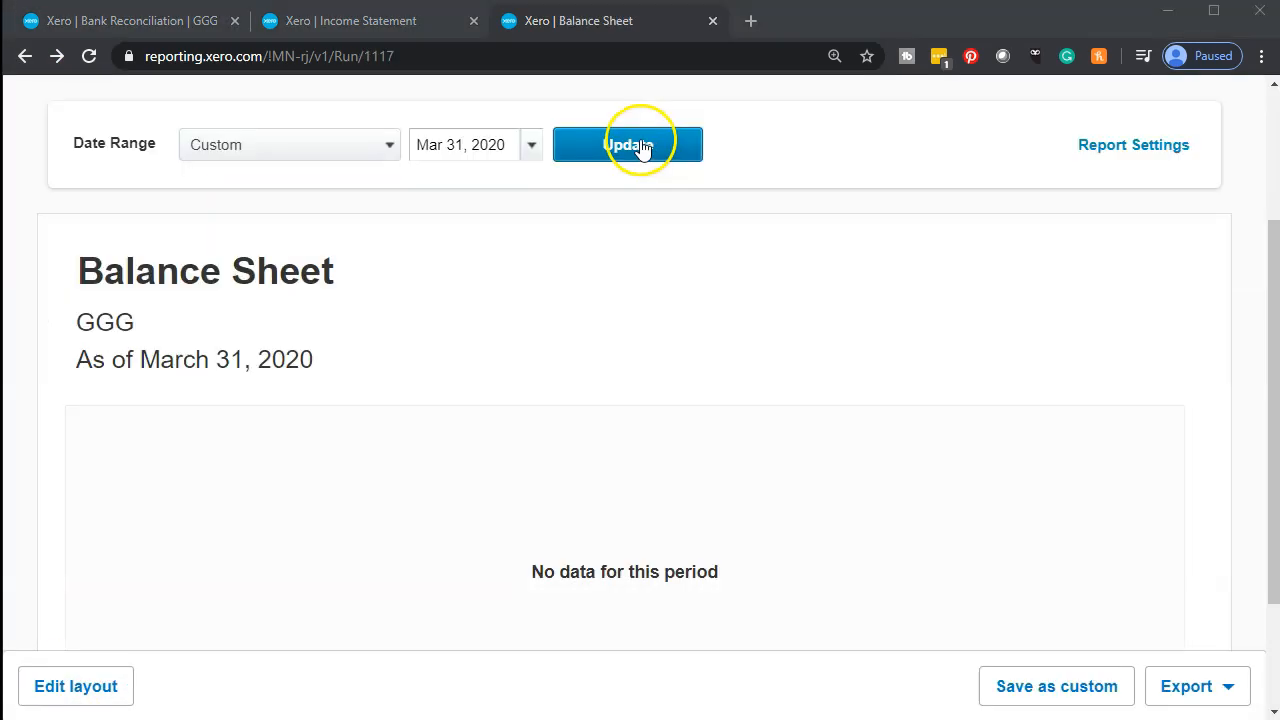
pyautogui.click(643, 149)
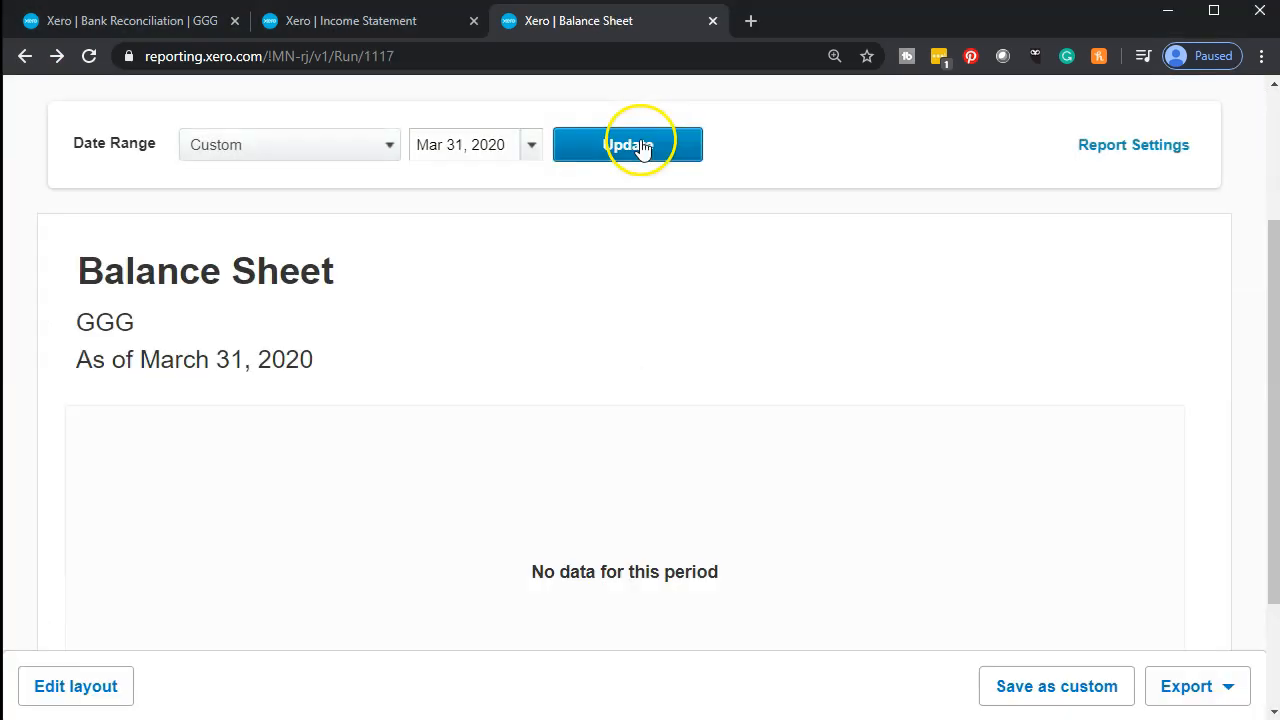
pyautogui.scroll(-2, 601, 430)
pyautogui.scroll(2, 600, 425)
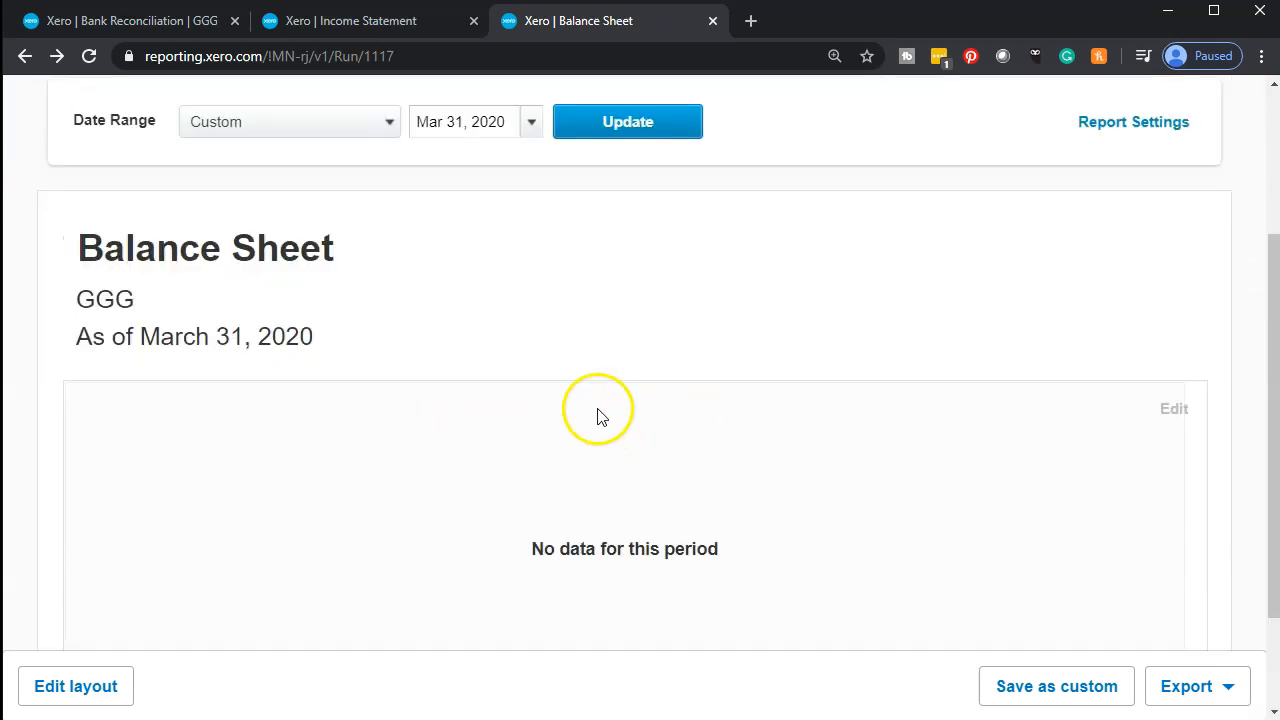
# Update the Income Statement for This Financial Year and check its income lines.
pyautogui.click(358, 27)
pyautogui.scroll(2, 646, 240)
pyautogui.click(795, 162)
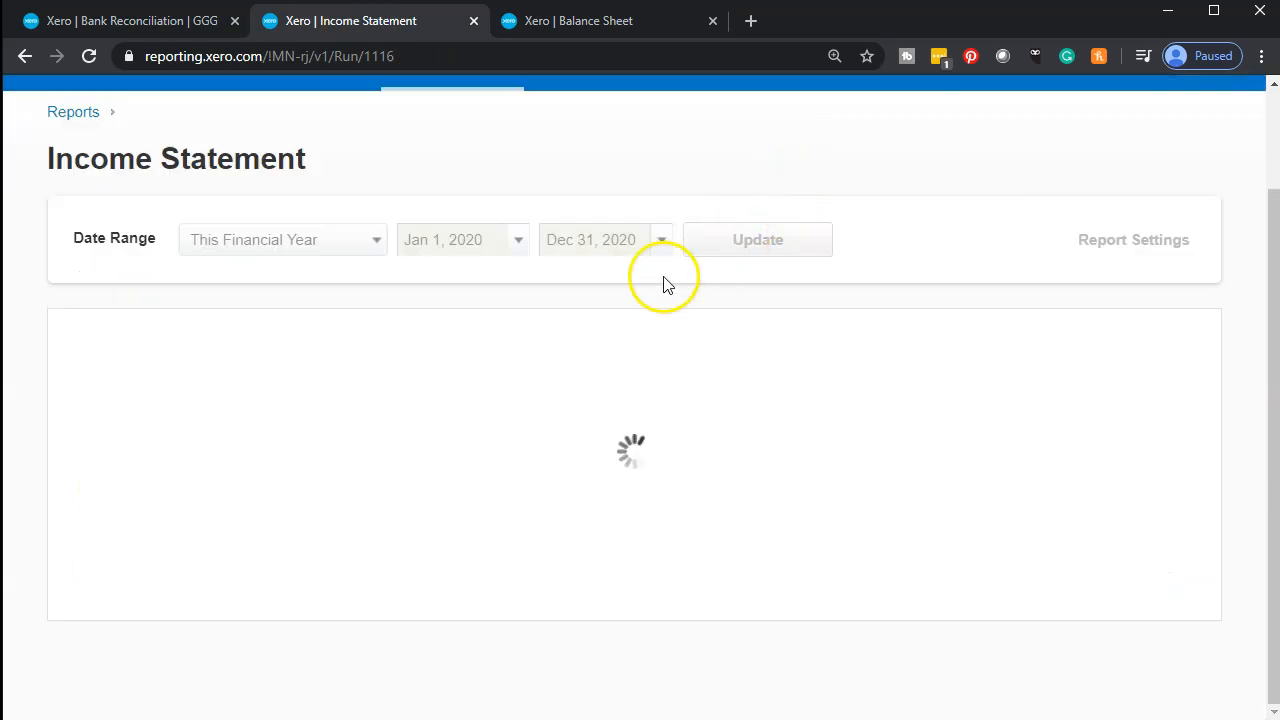
pyautogui.scroll(-1, 658, 323)
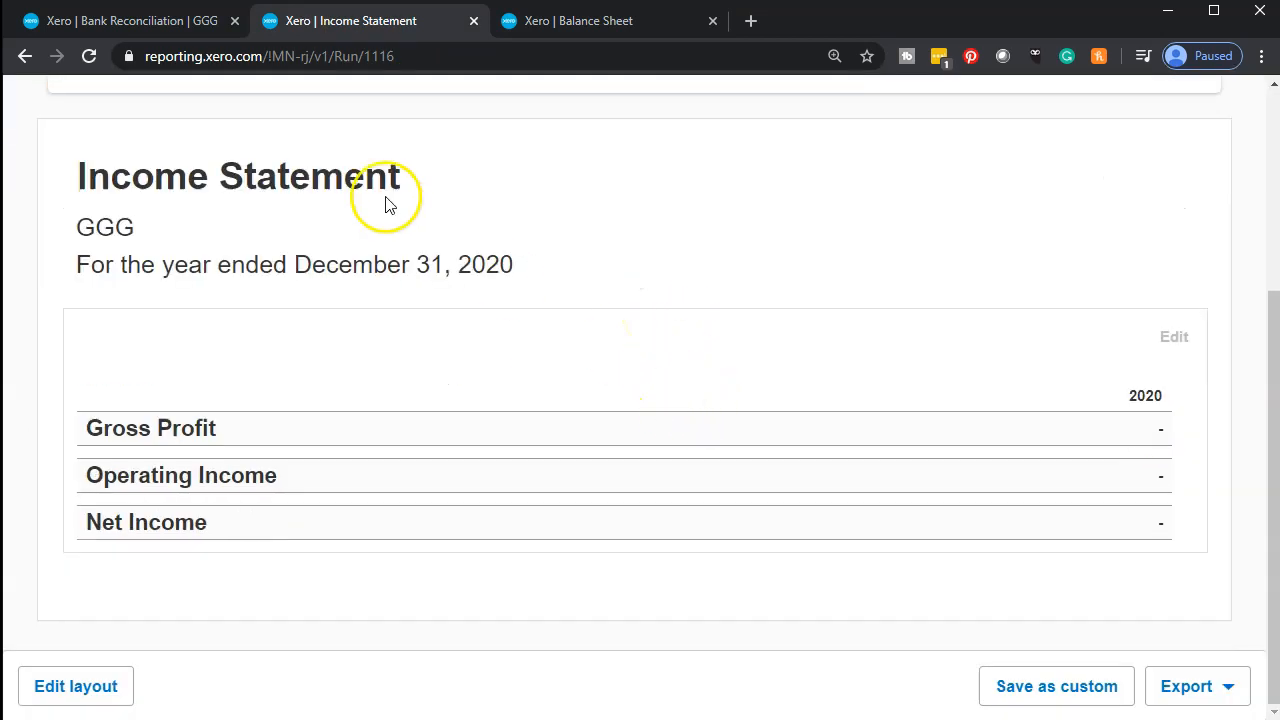
# Check the suggested match for the 620.00 Edison statement line in the Checking - Chase bank reconciliation.
pyautogui.click(134, 21)
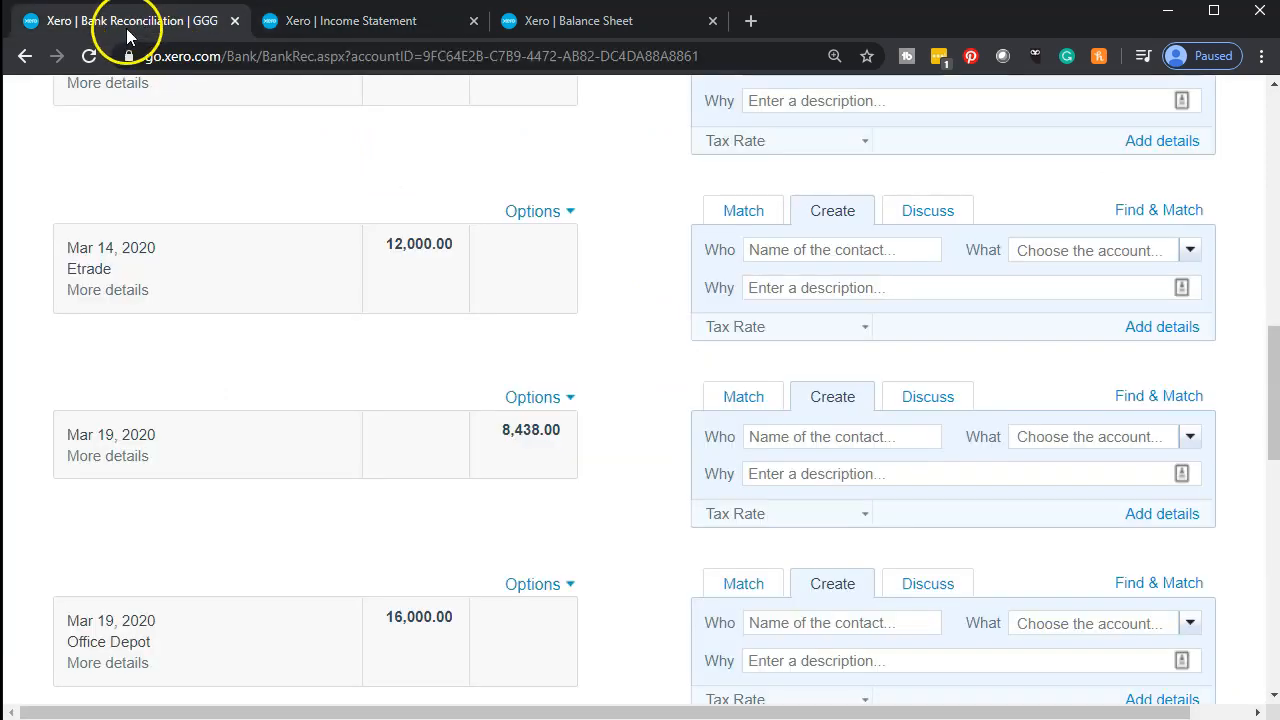
pyautogui.scroll(-5, 175, 175)
pyautogui.scroll(-5, 181, 183)
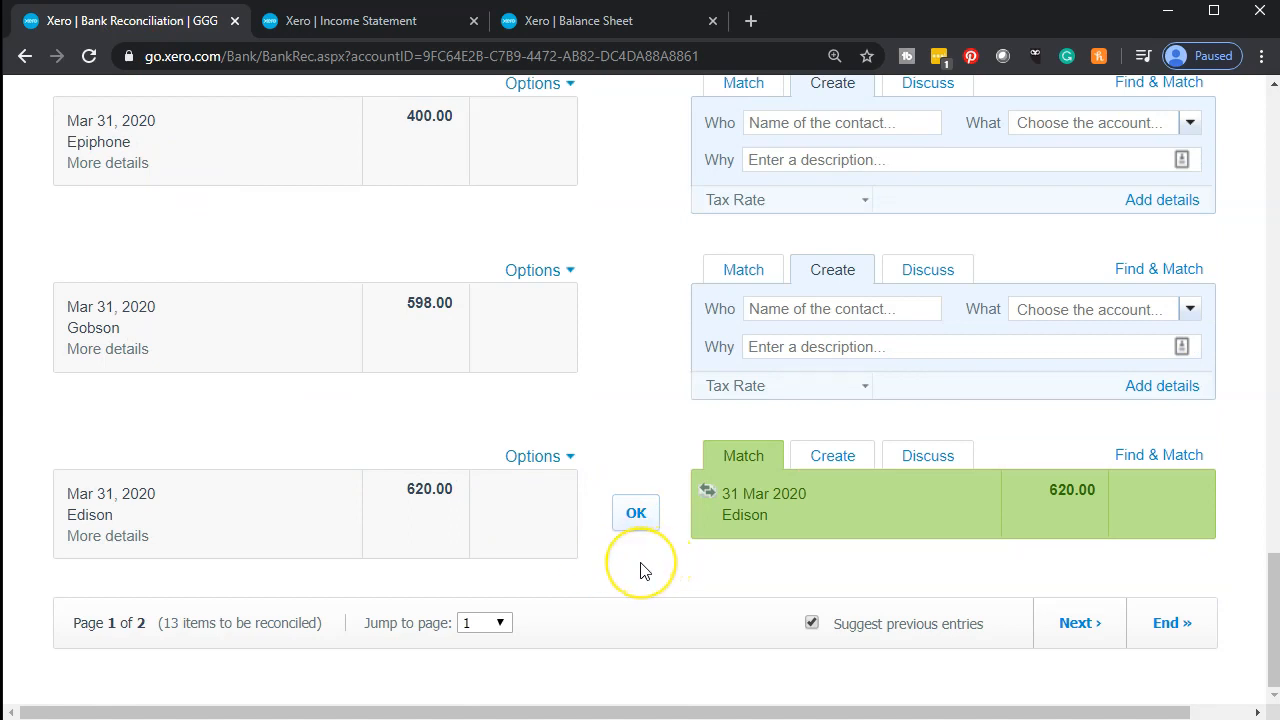
pyautogui.scroll(15, 340, 451)
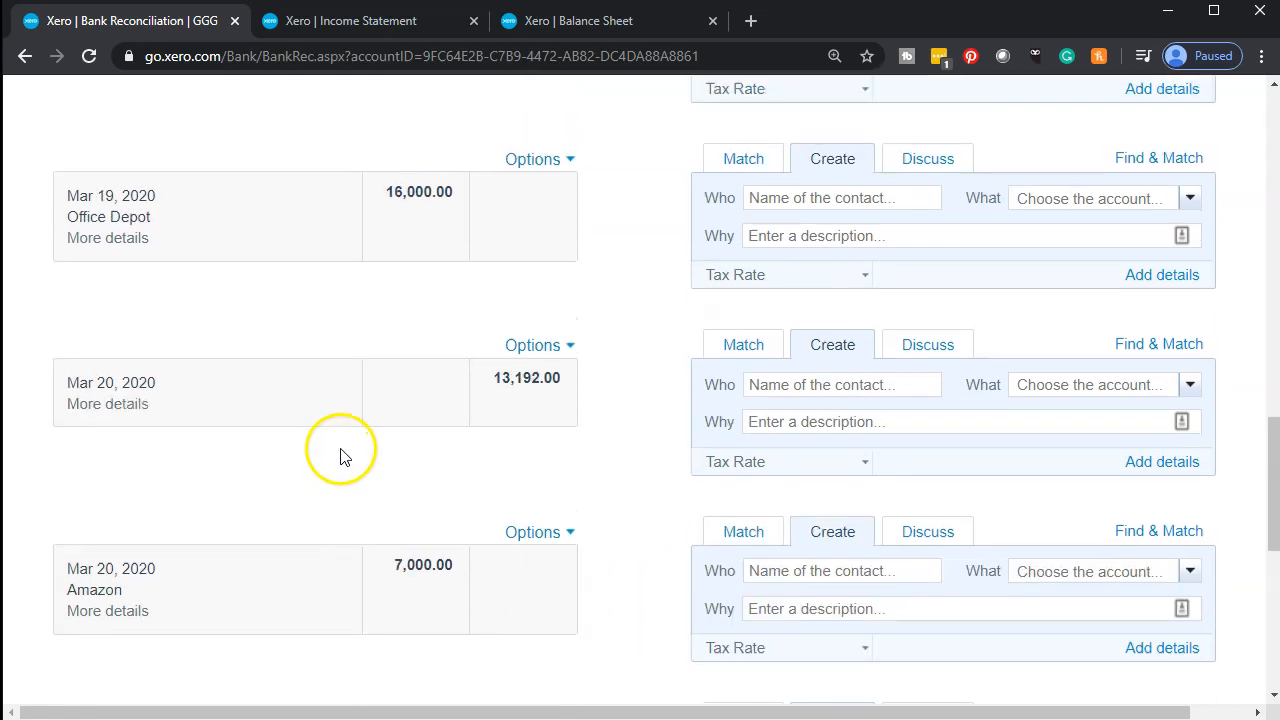
pyautogui.scroll(3, 340, 451)
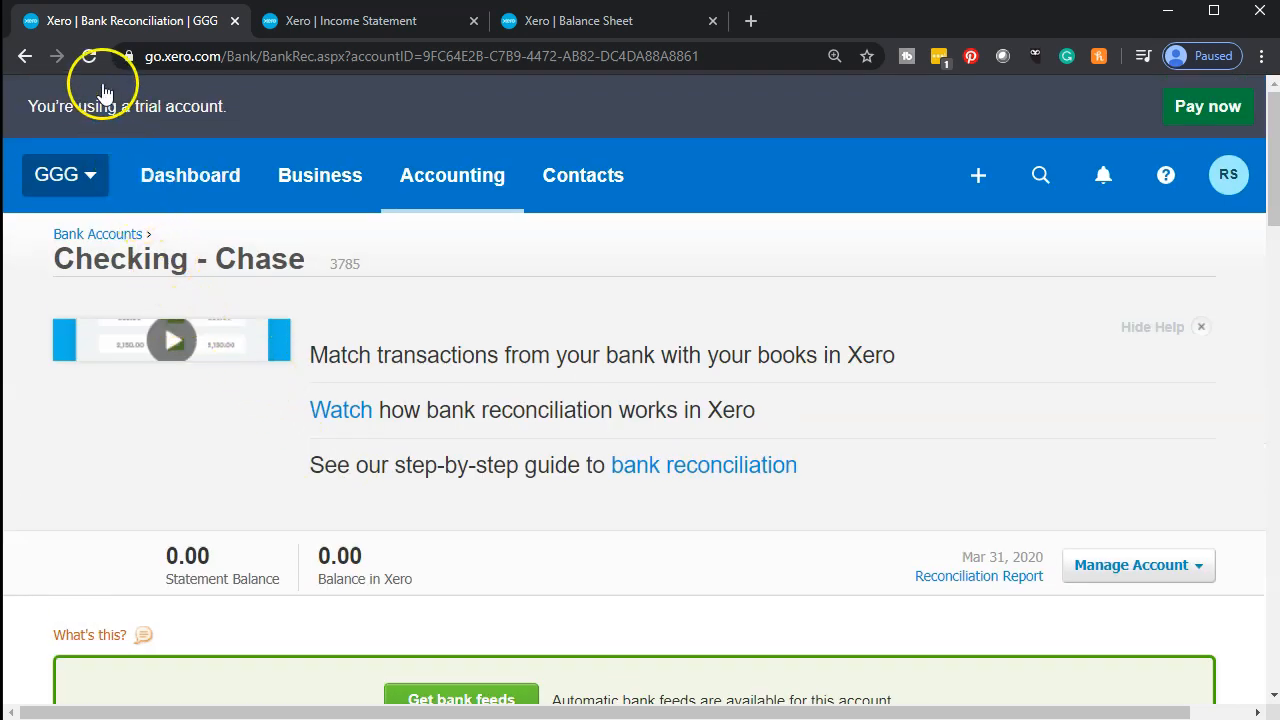
# Reload the Checking - Chase bank reconciliation and find the Mar 31, 2020 Edison statement line for 620.00.
pyautogui.click(92, 62)
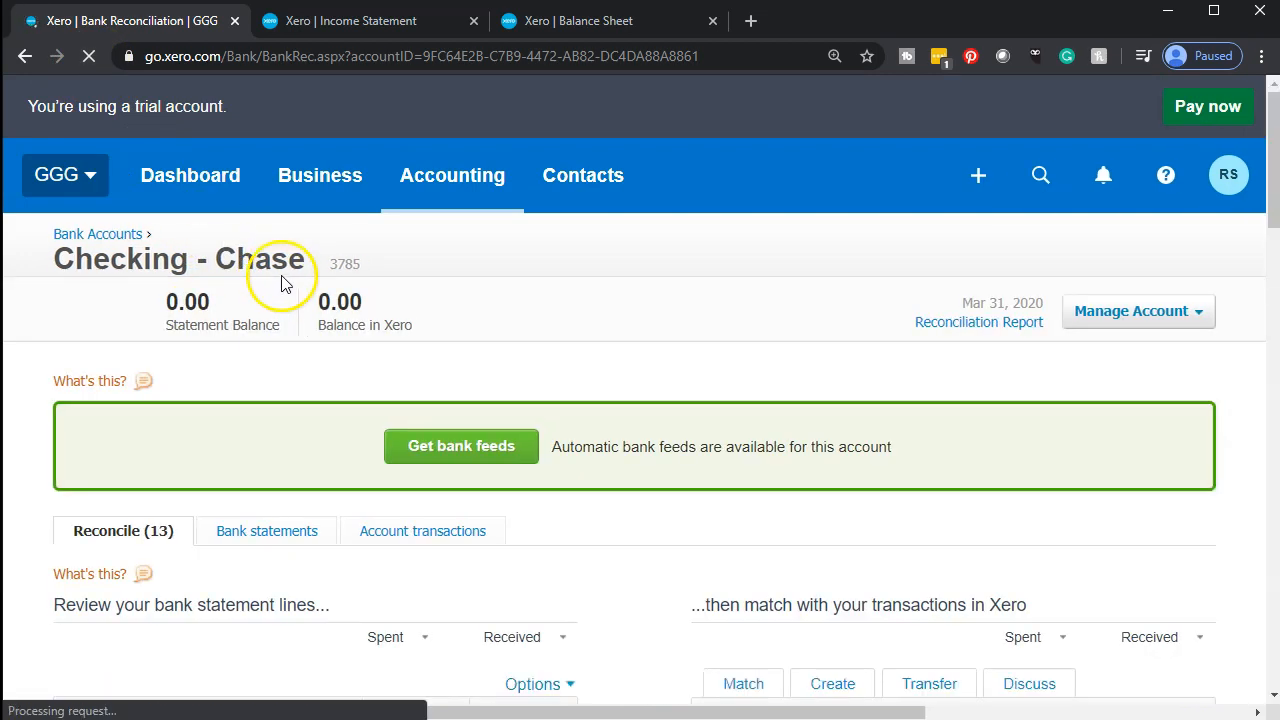
pyautogui.scroll(-3, 281, 280)
pyautogui.scroll(-10, 283, 268)
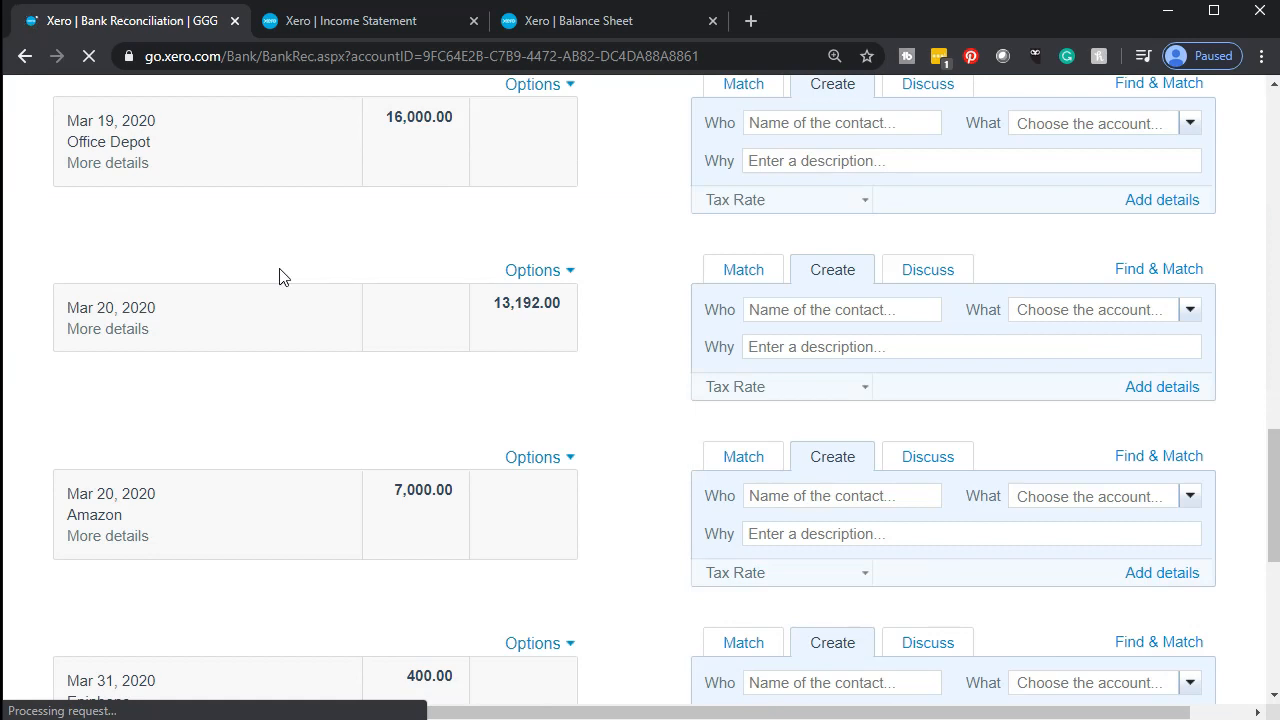
pyautogui.scroll(-4, 633, 389)
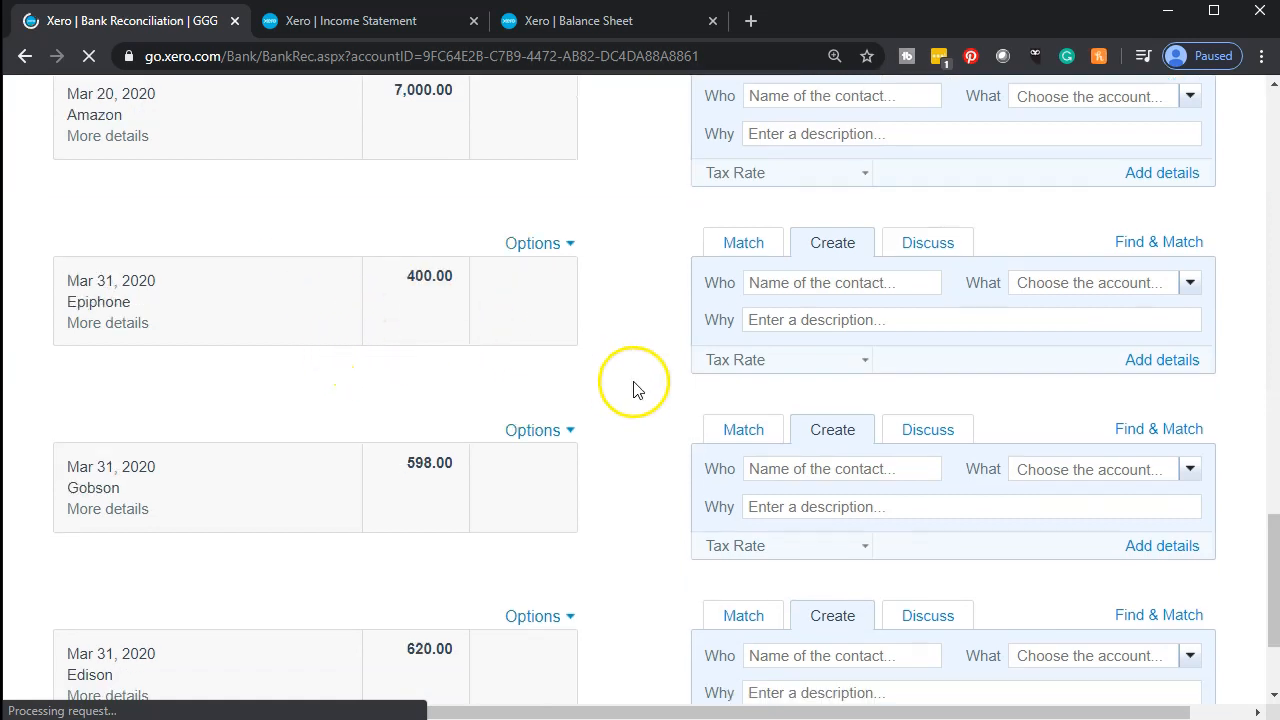
pyautogui.scroll(-2, 633, 389)
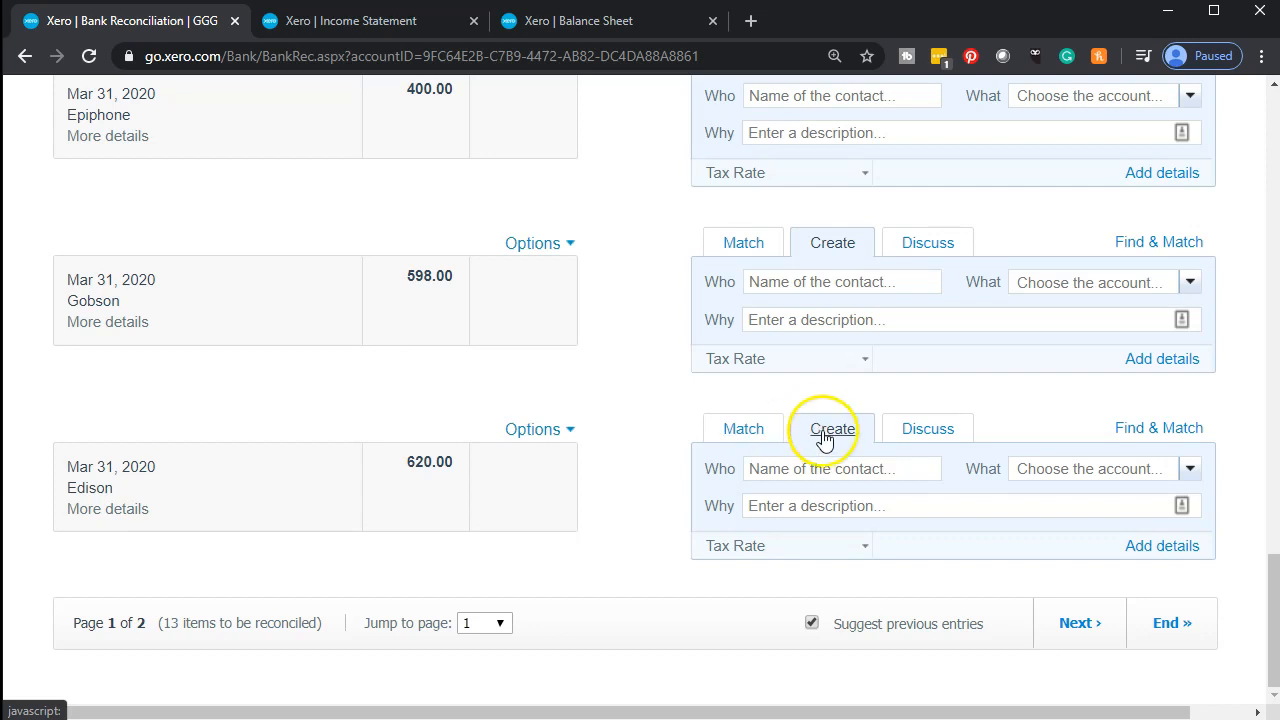
# Look over the Discuss and Create options for the 620.00 Edison line, including the list of expense accounts.
pyautogui.click(918, 430)
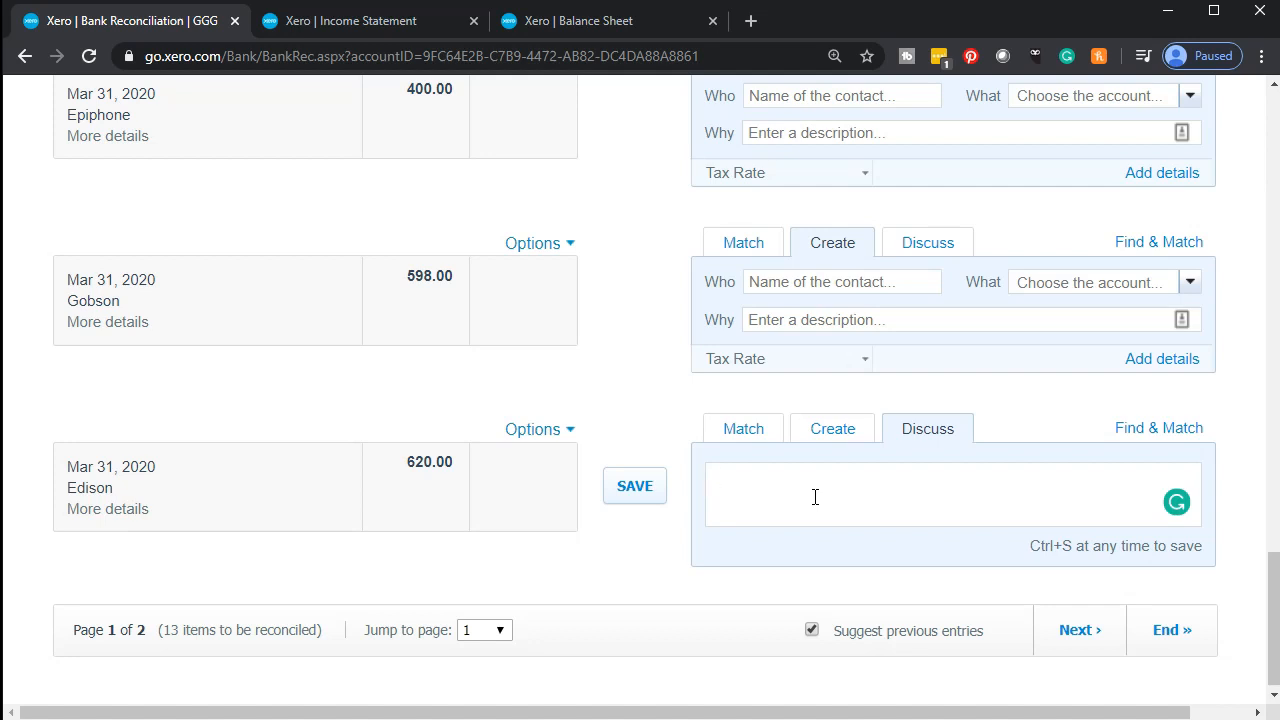
pyautogui.click(833, 430)
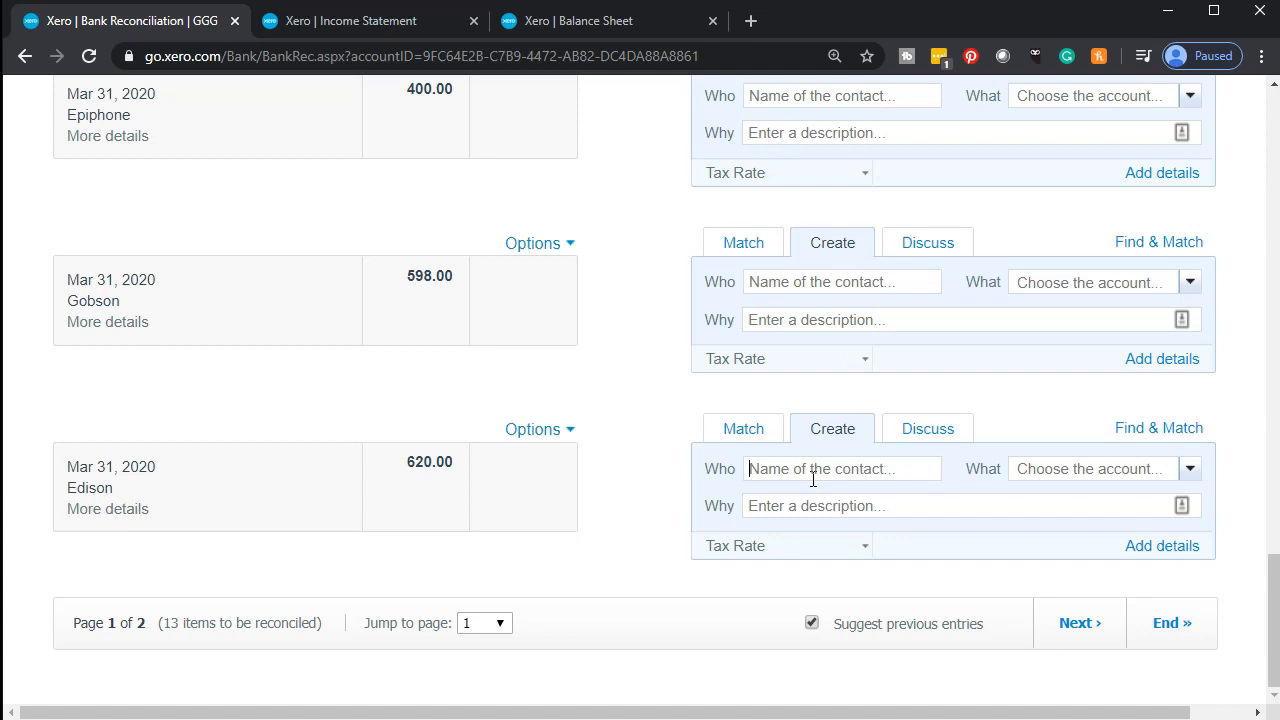
pyautogui.click(1190, 472)
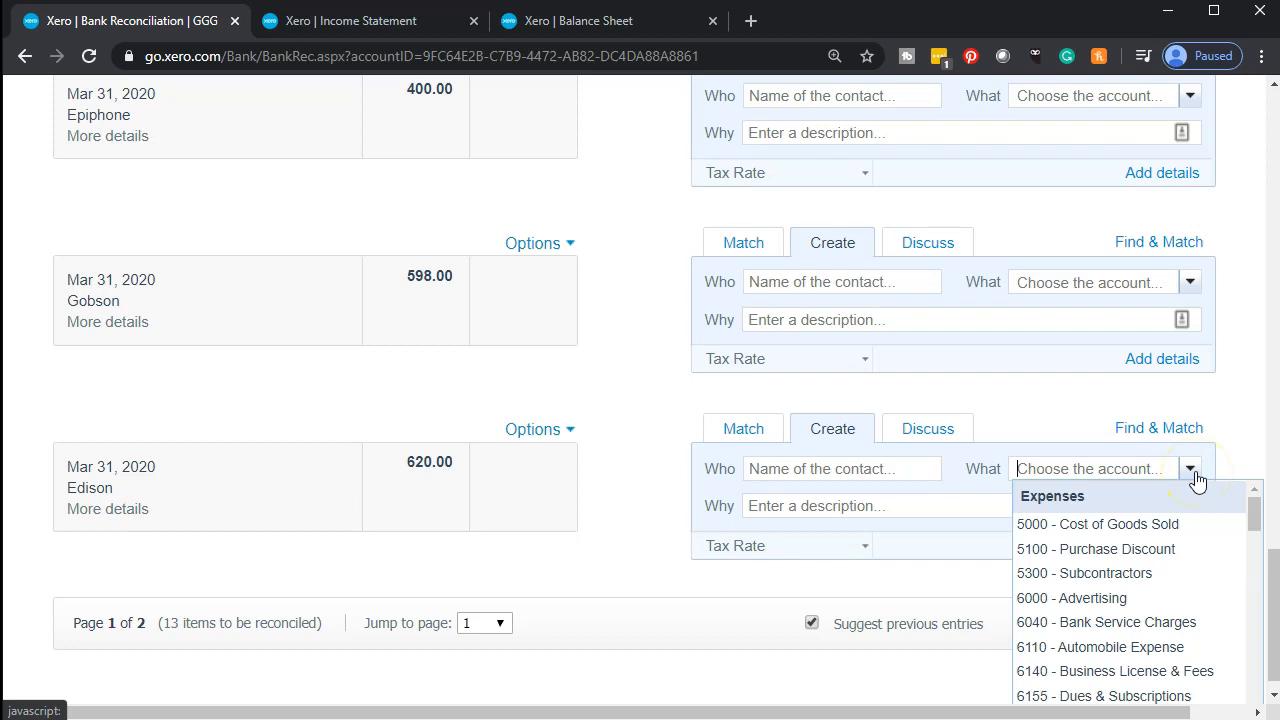
pyautogui.click(1193, 475)
pyautogui.click(902, 499)
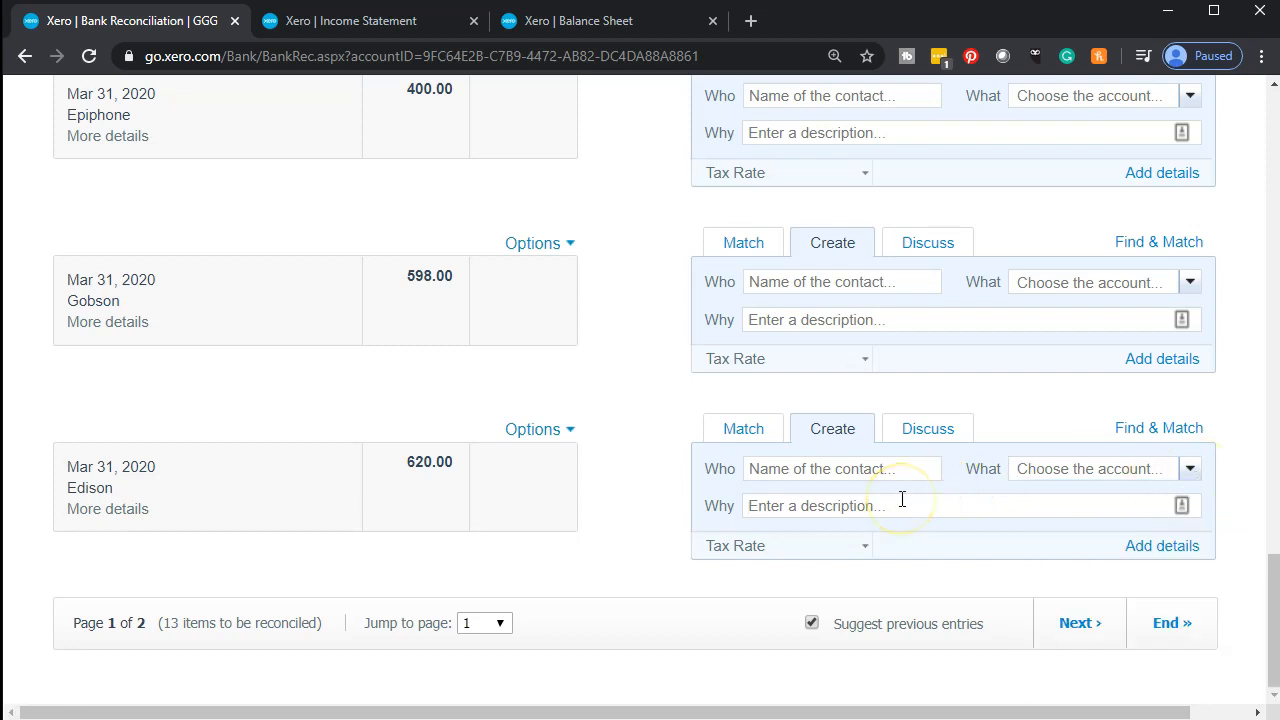
# Open the detailed transaction entry for the 620.00 Edison statement line and set the payee to Edison.
pyautogui.click(1169, 551)
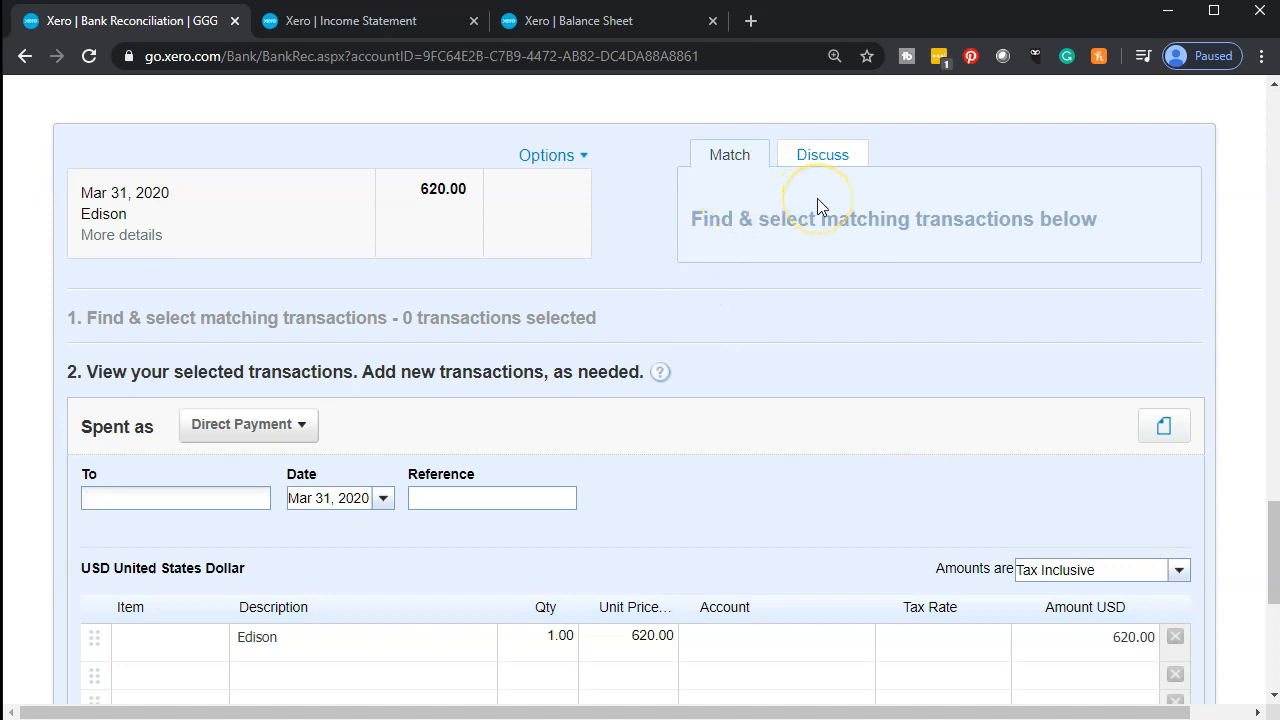
pyautogui.scroll(-2, 723, 346)
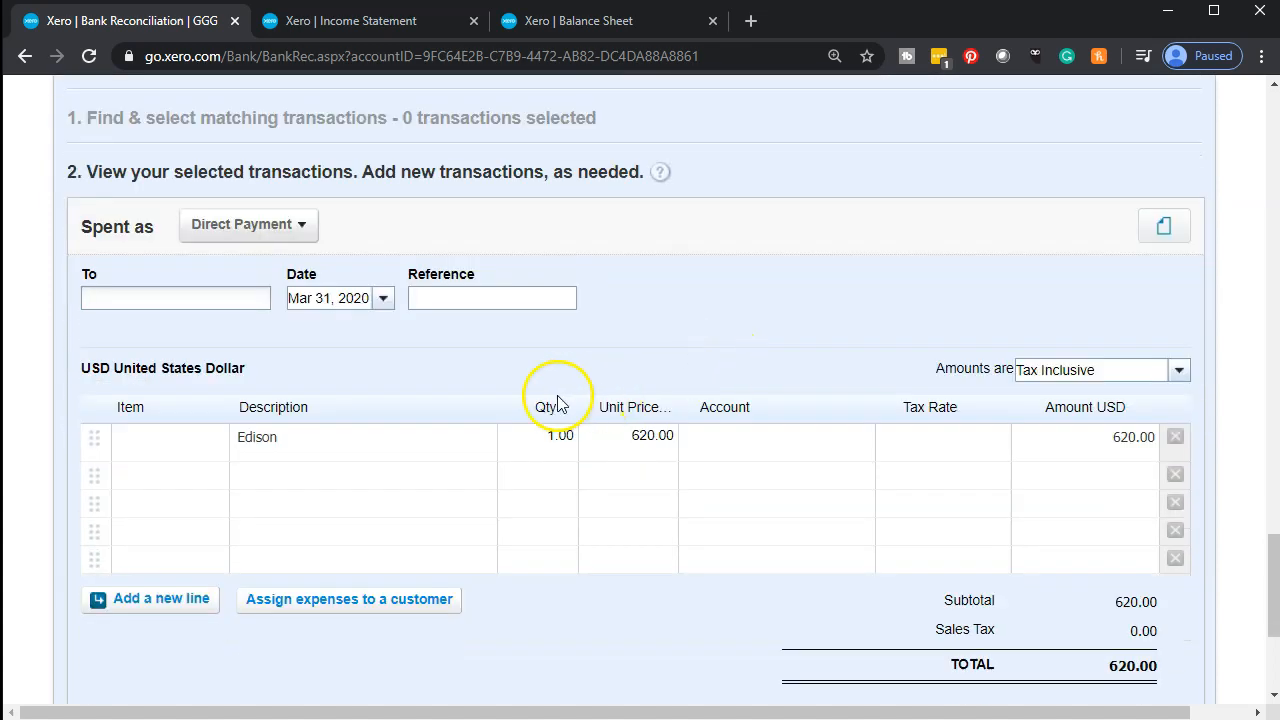
pyautogui.click(138, 300)
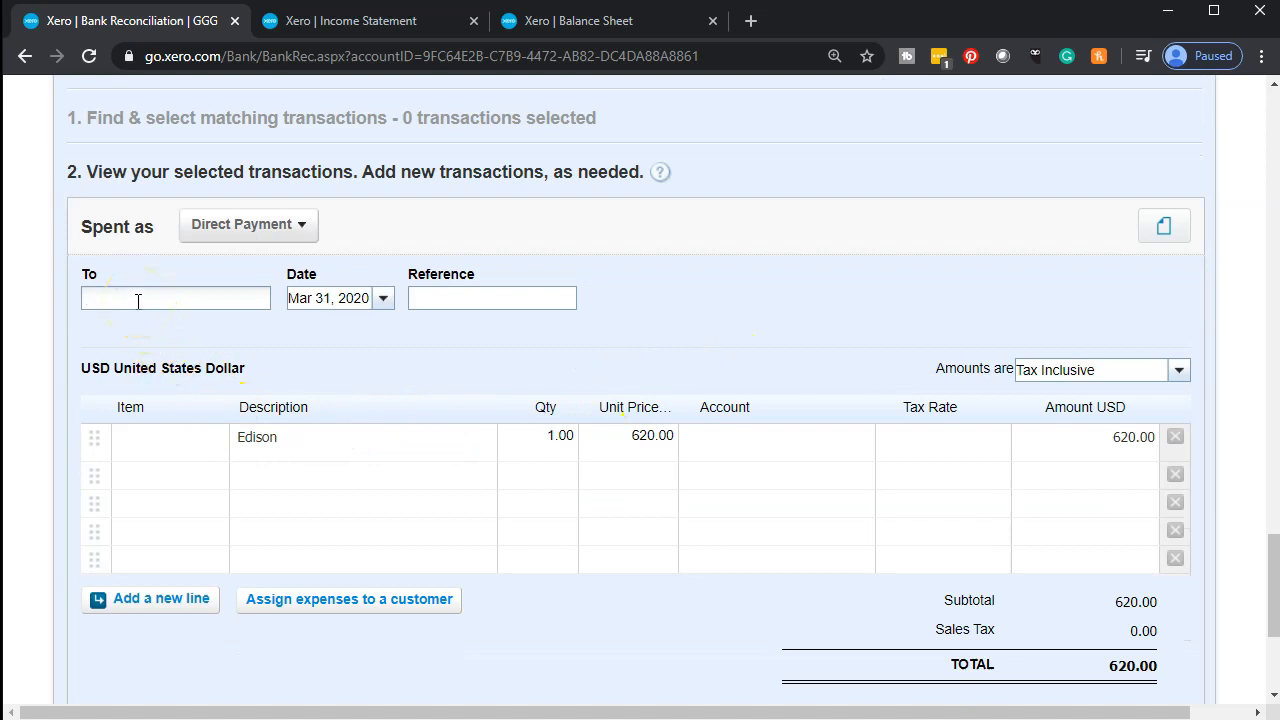
pyautogui.write('Edison')
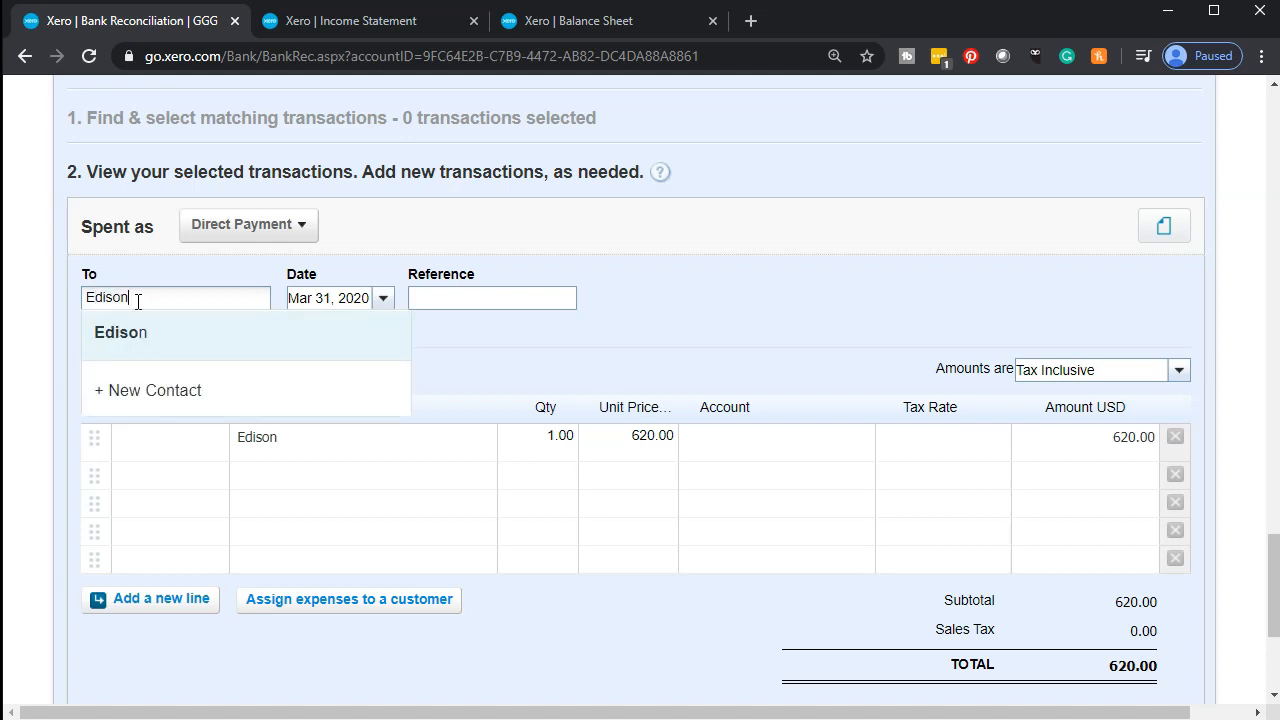
pyautogui.press('Tab')
# View the additional details of the Edison bank statement line.
pyautogui.scroll(2, 138, 300)
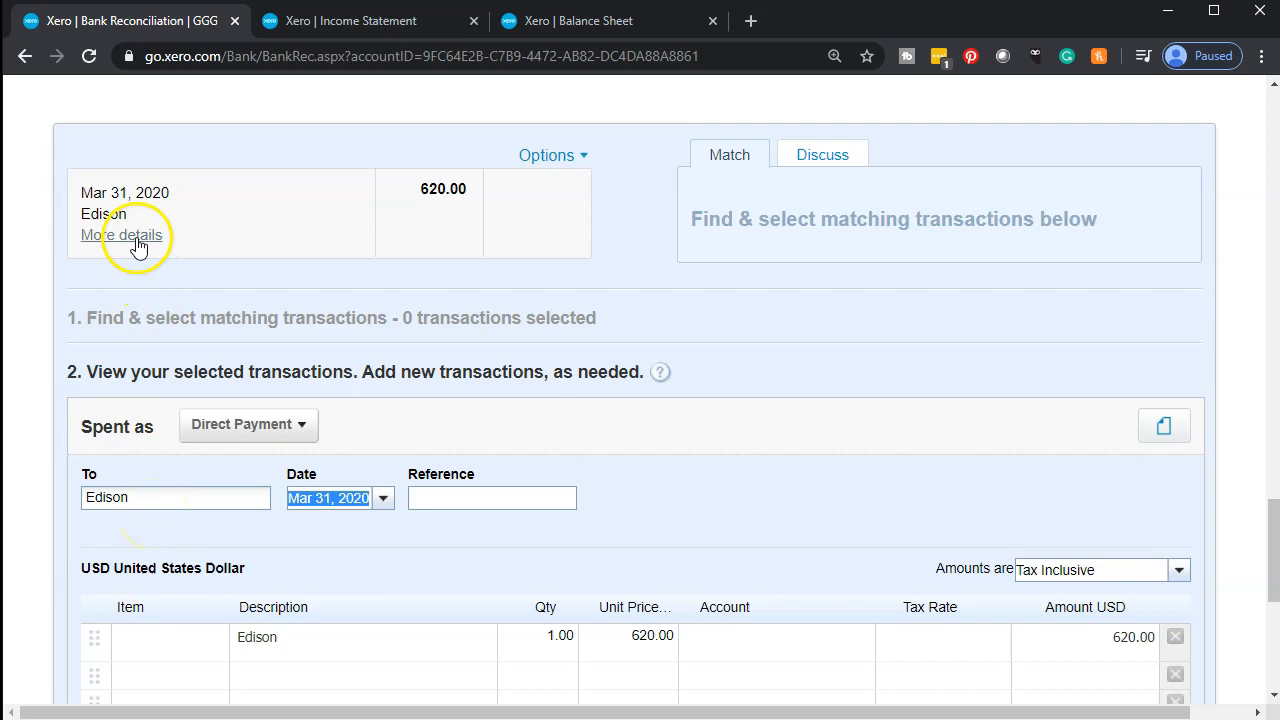
pyautogui.moveTo(134, 234)
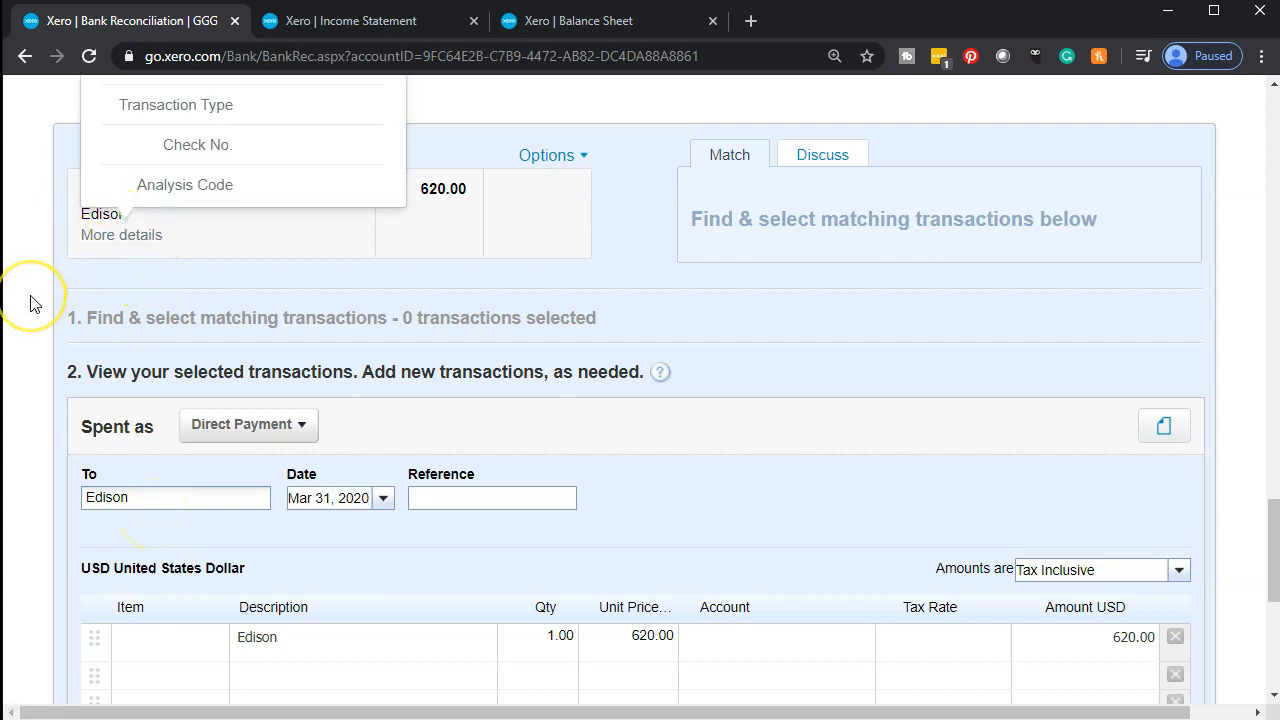
pyautogui.scroll(-2, 30, 300)
# Review the payment's reference and line item fields, and assign the Edison line item to account 6335 - Utilities.
pyautogui.click(418, 297)
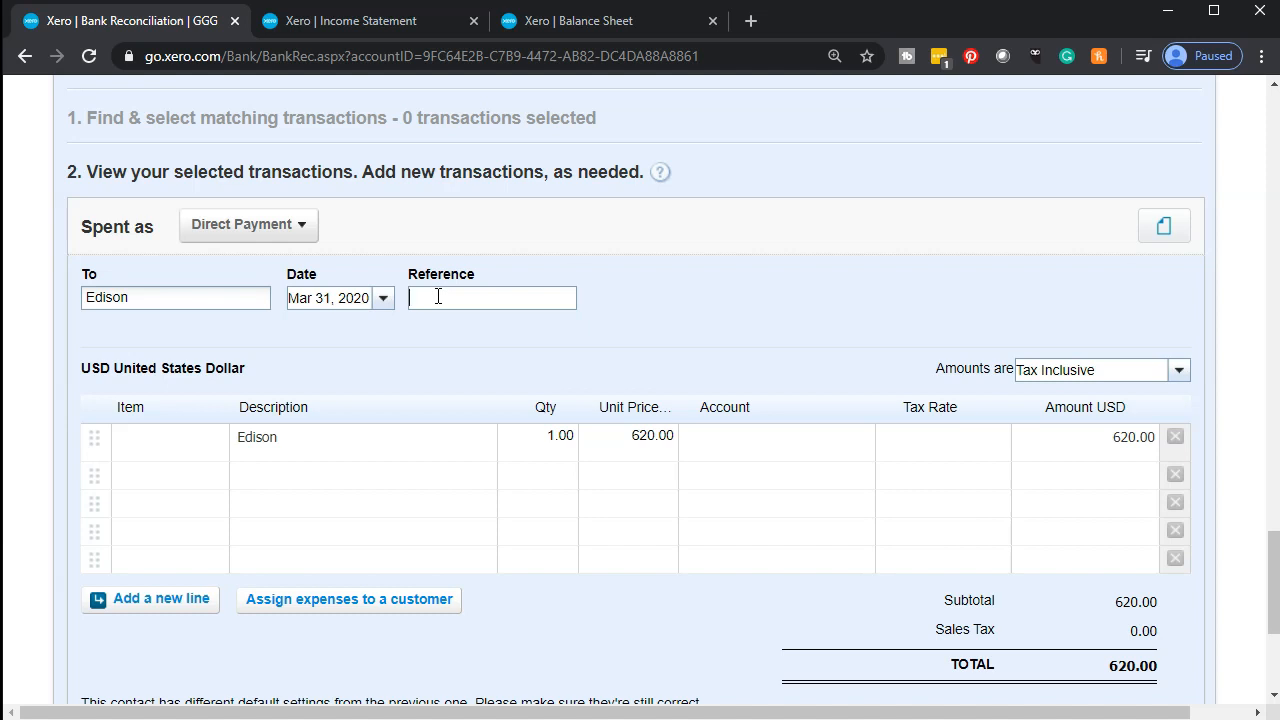
pyautogui.click(165, 438)
pyautogui.press('Tab')
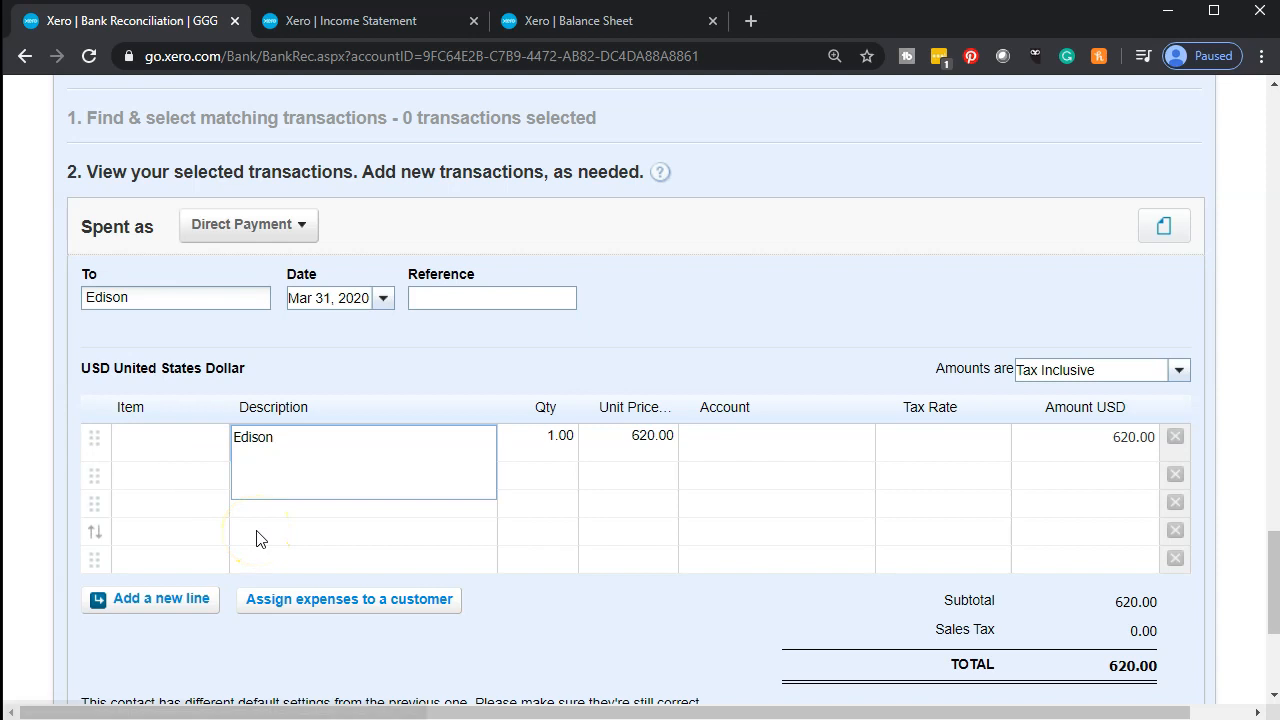
pyautogui.press('Tab')
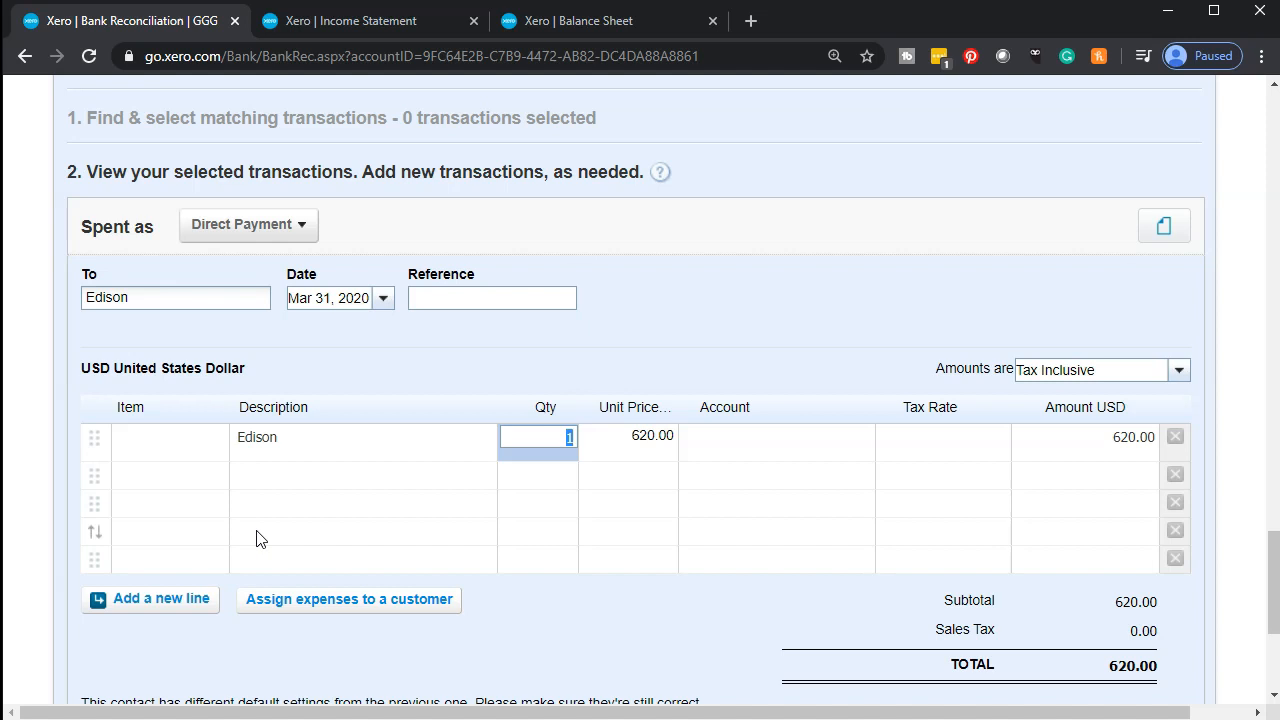
pyautogui.press('Tab')
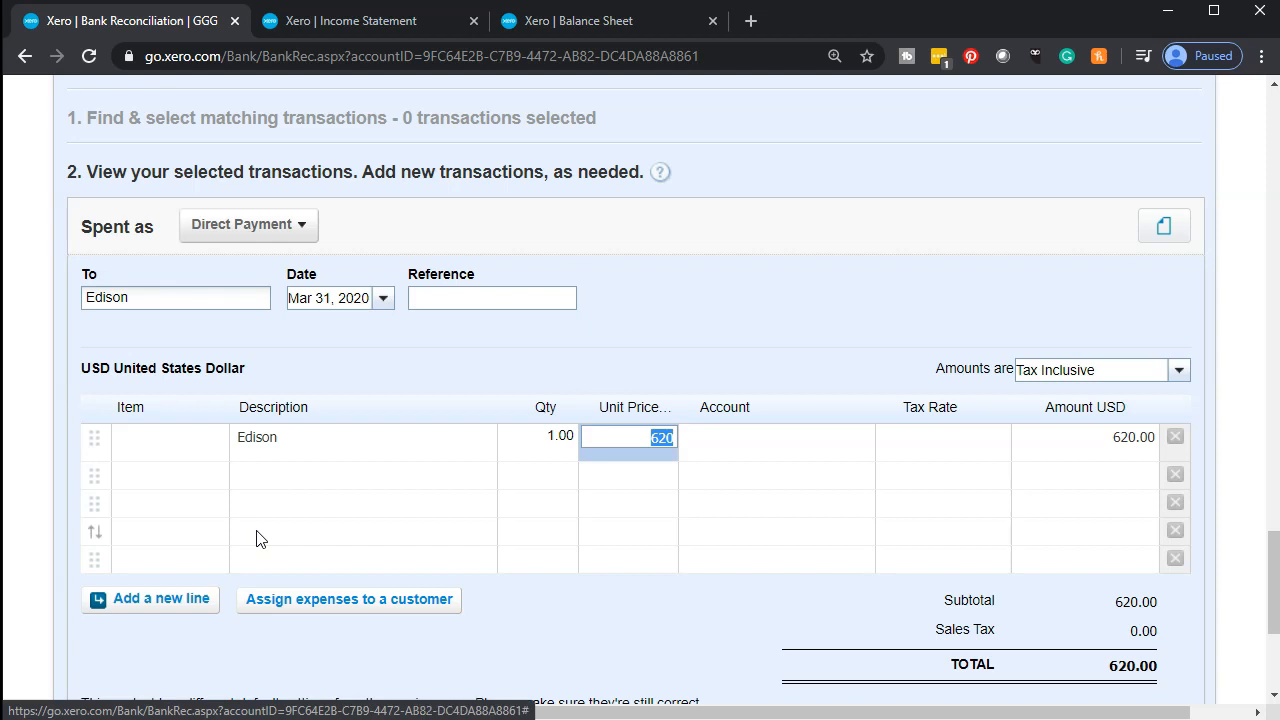
pyautogui.press('Tab')
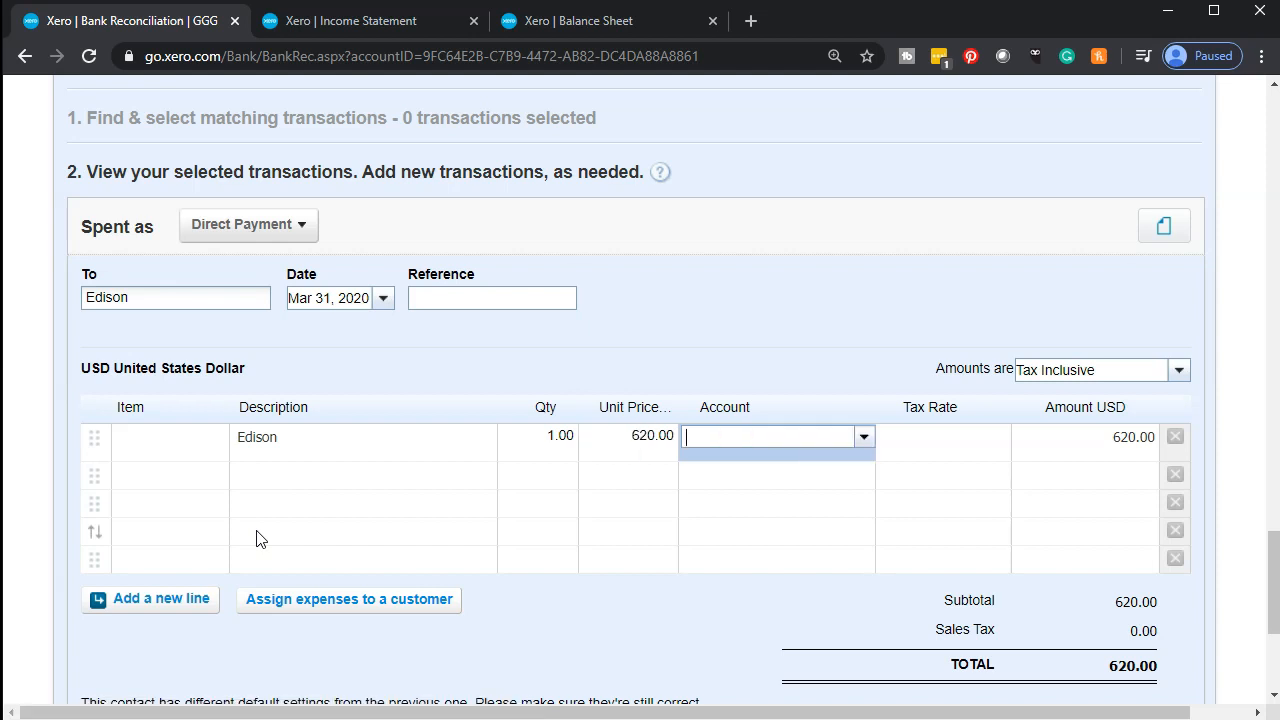
pyautogui.click(866, 443)
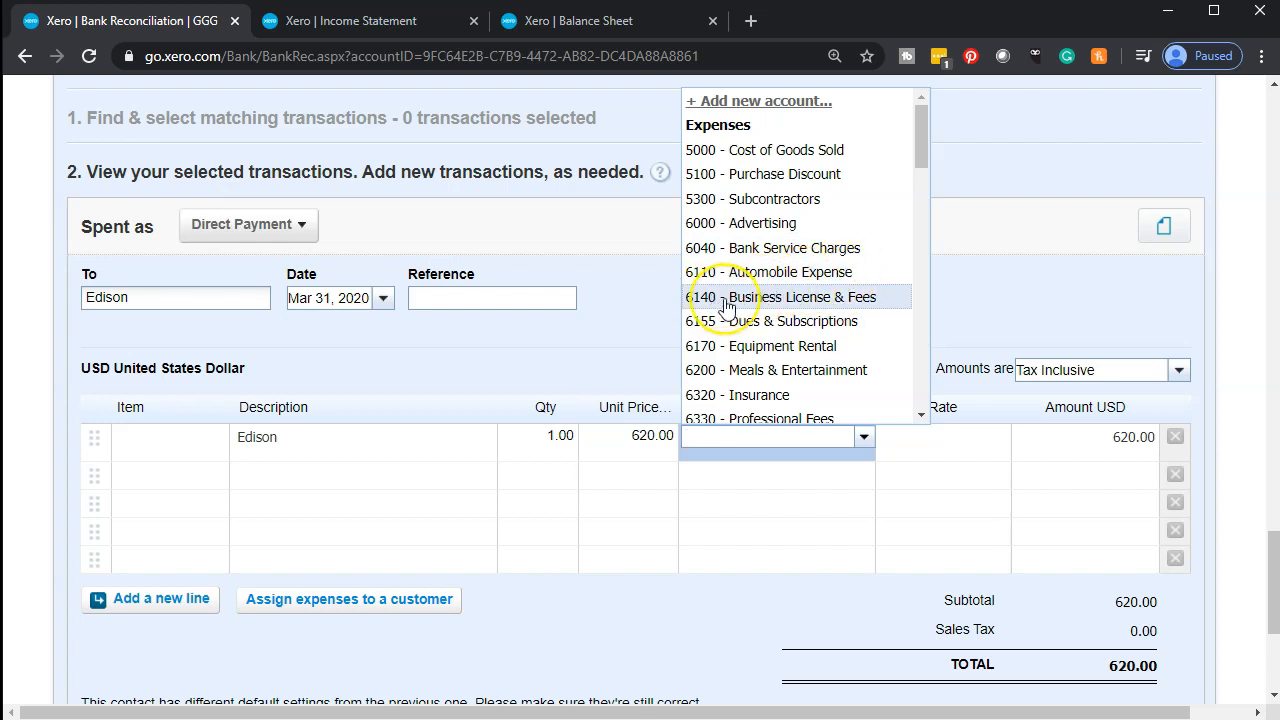
pyautogui.scroll(-3, 727, 305)
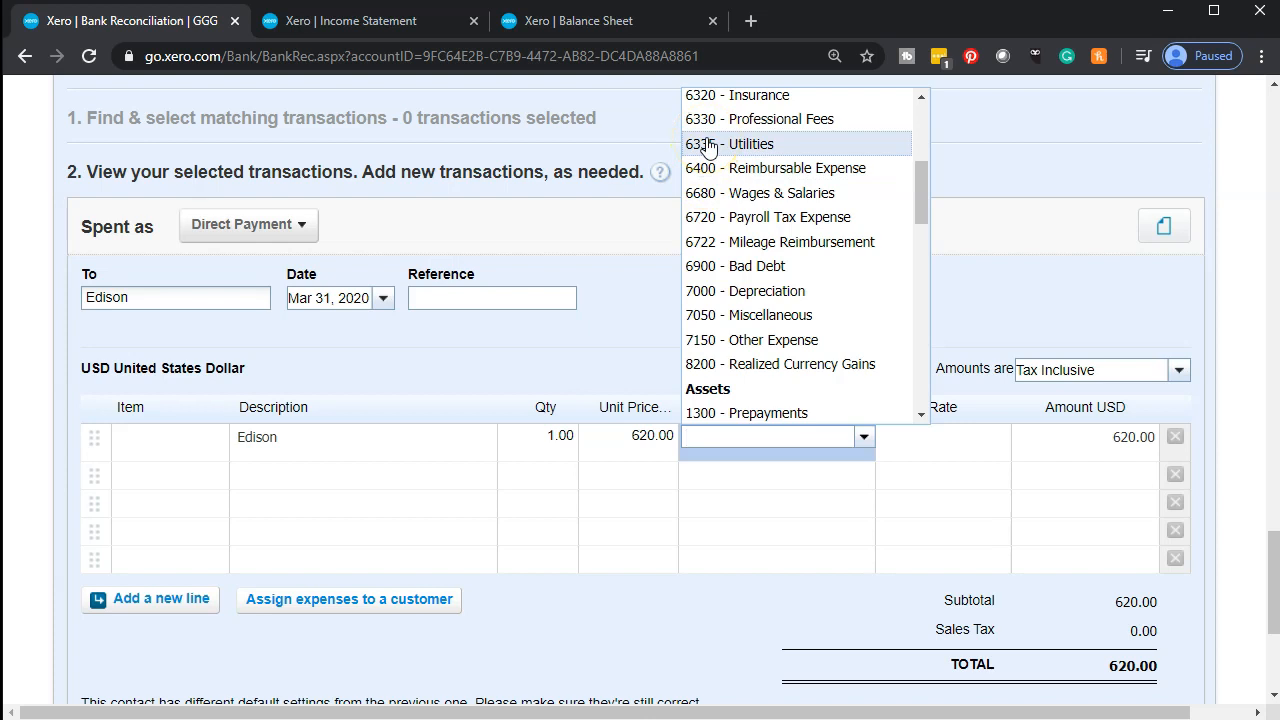
pyautogui.write('Ut')
pyautogui.press('Down')
pyautogui.press('Tab')
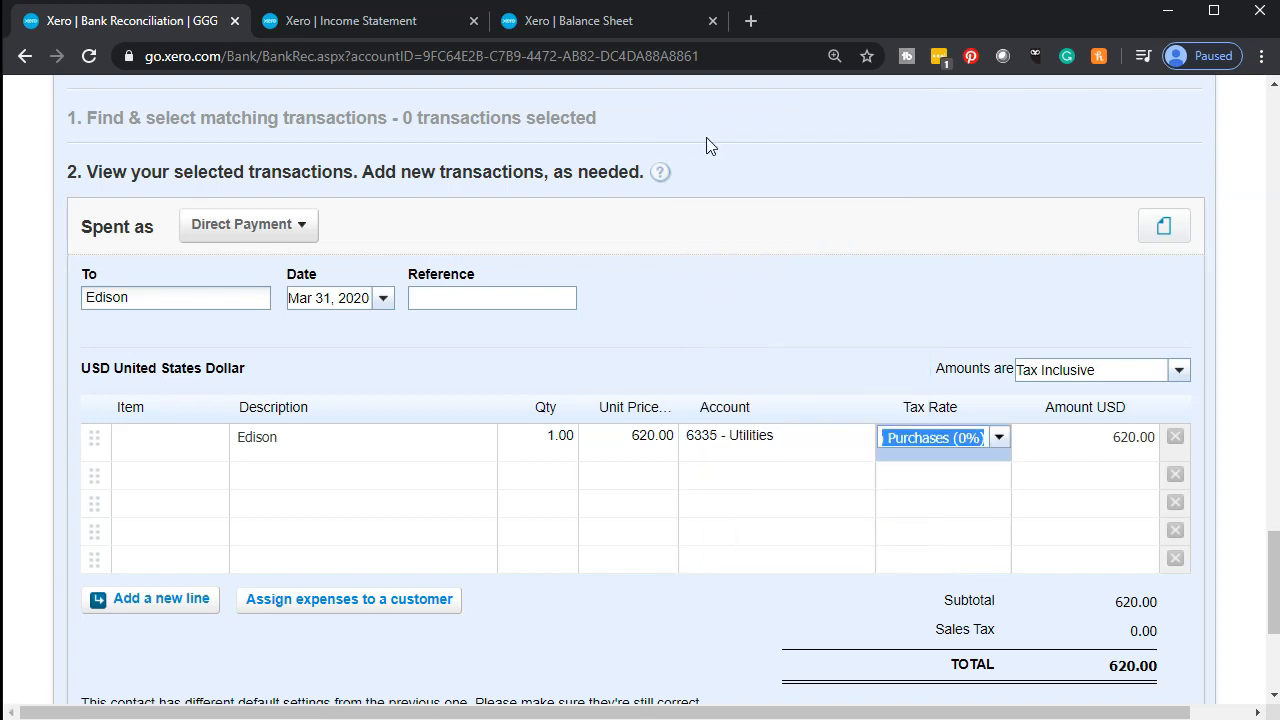
# Keep the Tax on Purchases rate on the Edison line item and save the 620.00 direct payment.
pyautogui.press('Tab')
pyautogui.press('Tab')
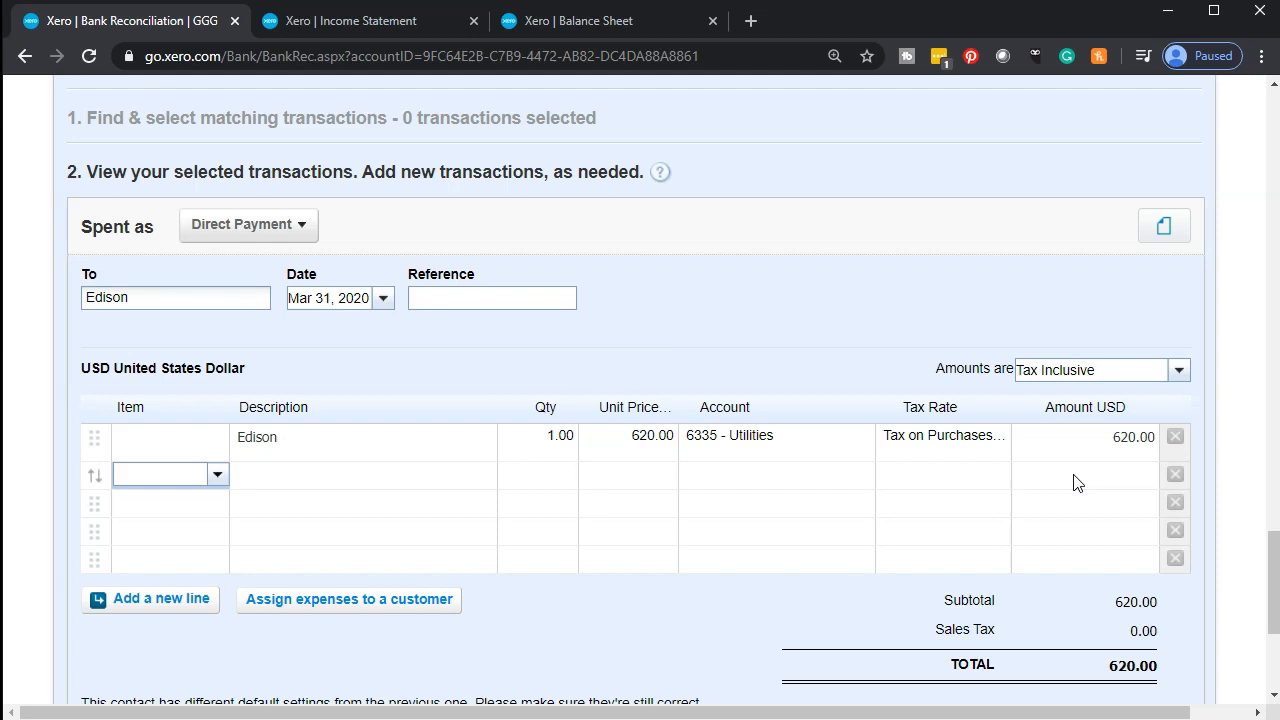
pyautogui.scroll(-1, 1078, 483)
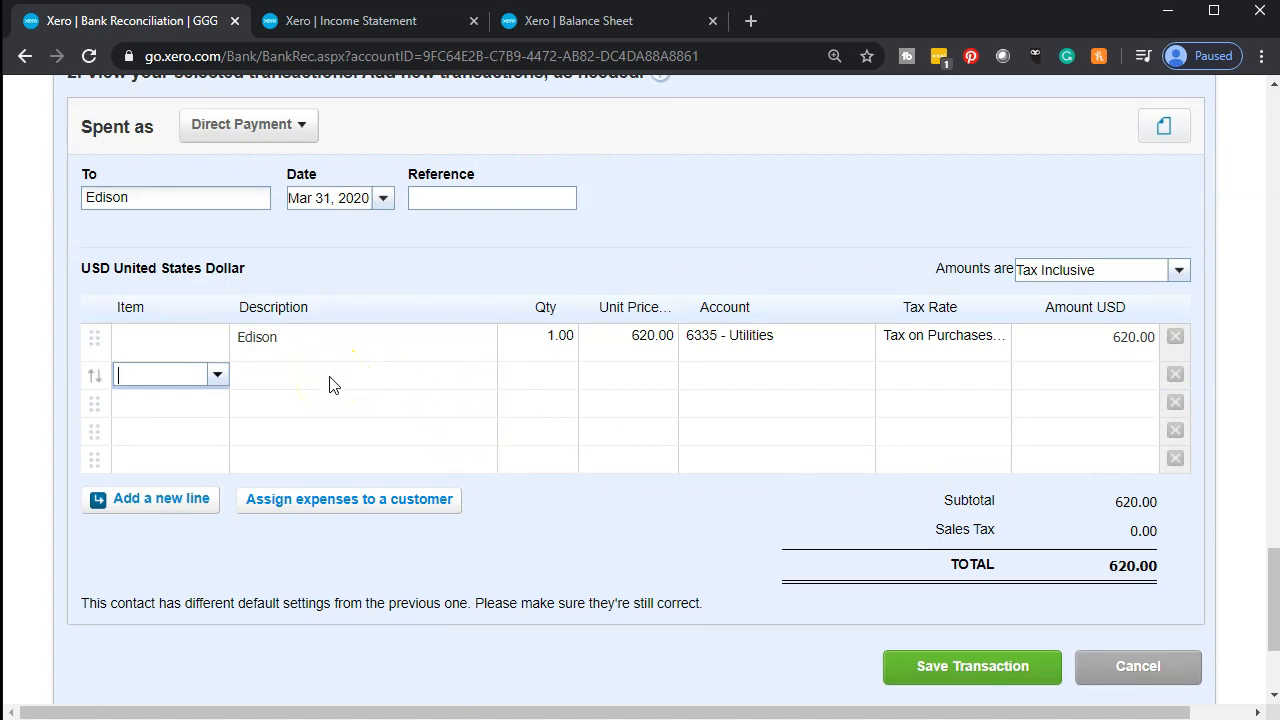
pyautogui.click(962, 674)
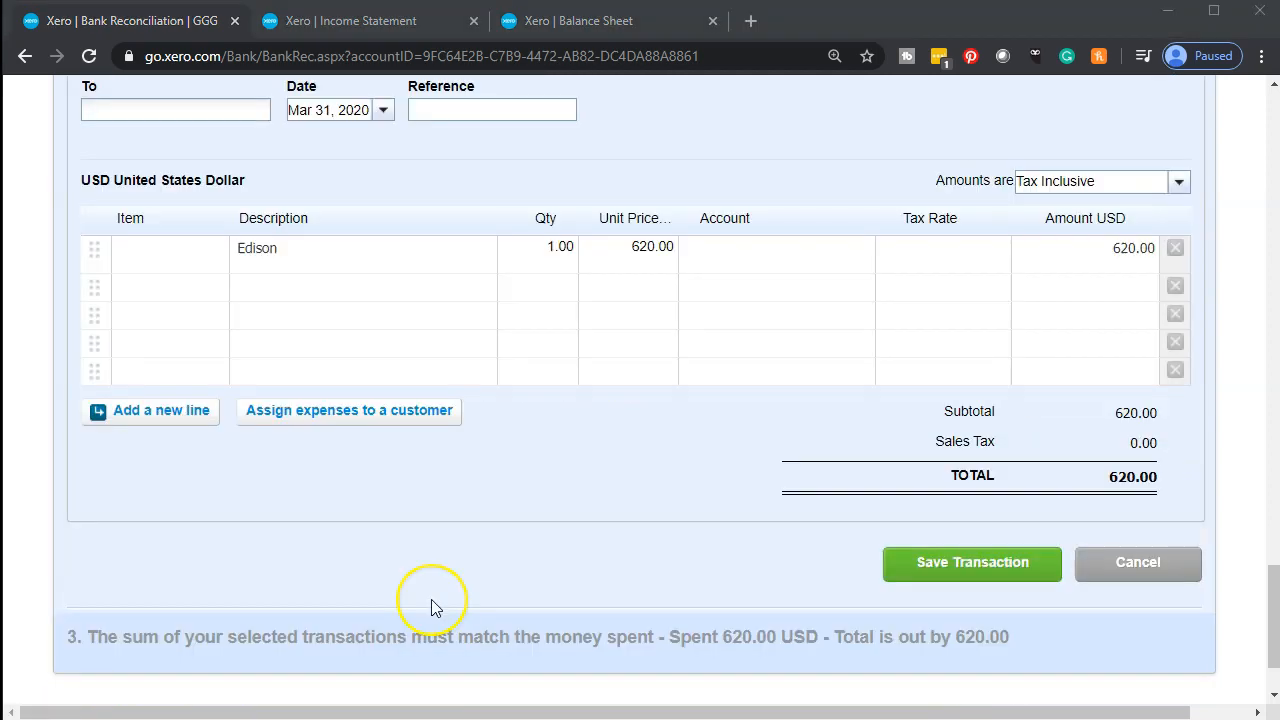
pyautogui.scroll(5, 431, 600)
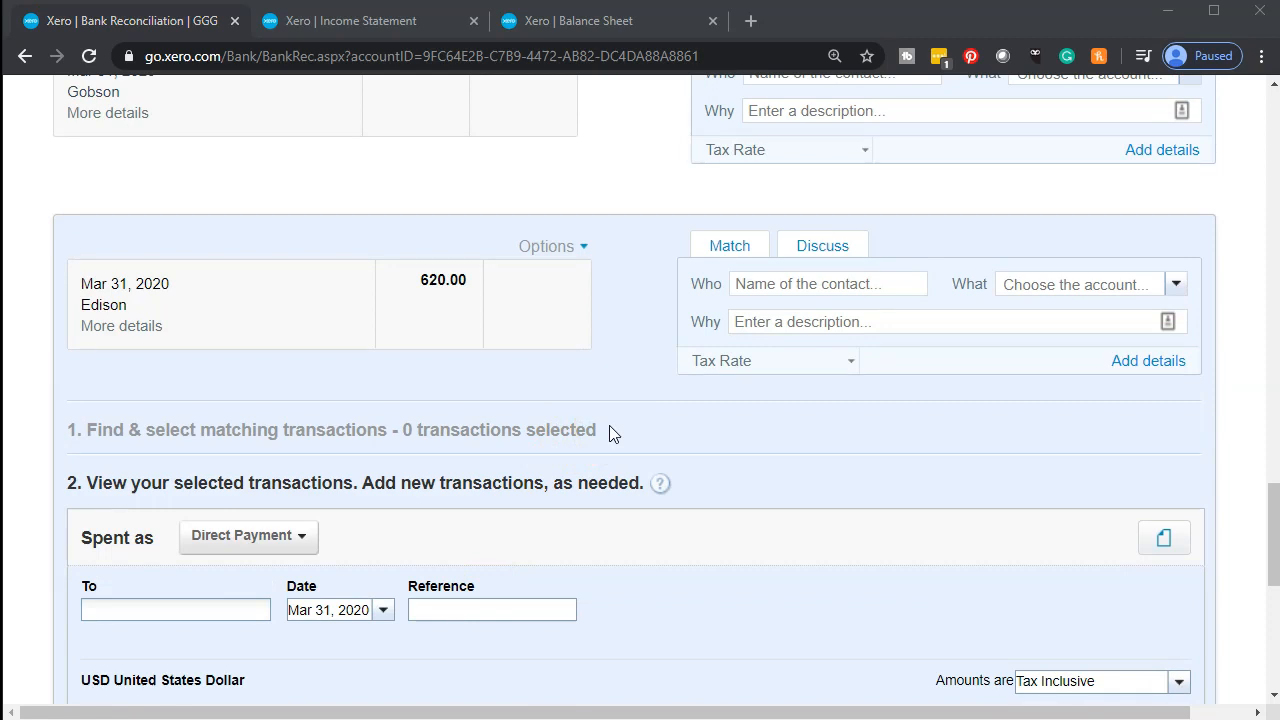
# Refresh the Balance Sheet report and examine the Checking - Chase and Current Year Earnings amounts.
pyautogui.click(608, 22)
pyautogui.click(598, 374)
pyautogui.scroll(-4, 598, 380)
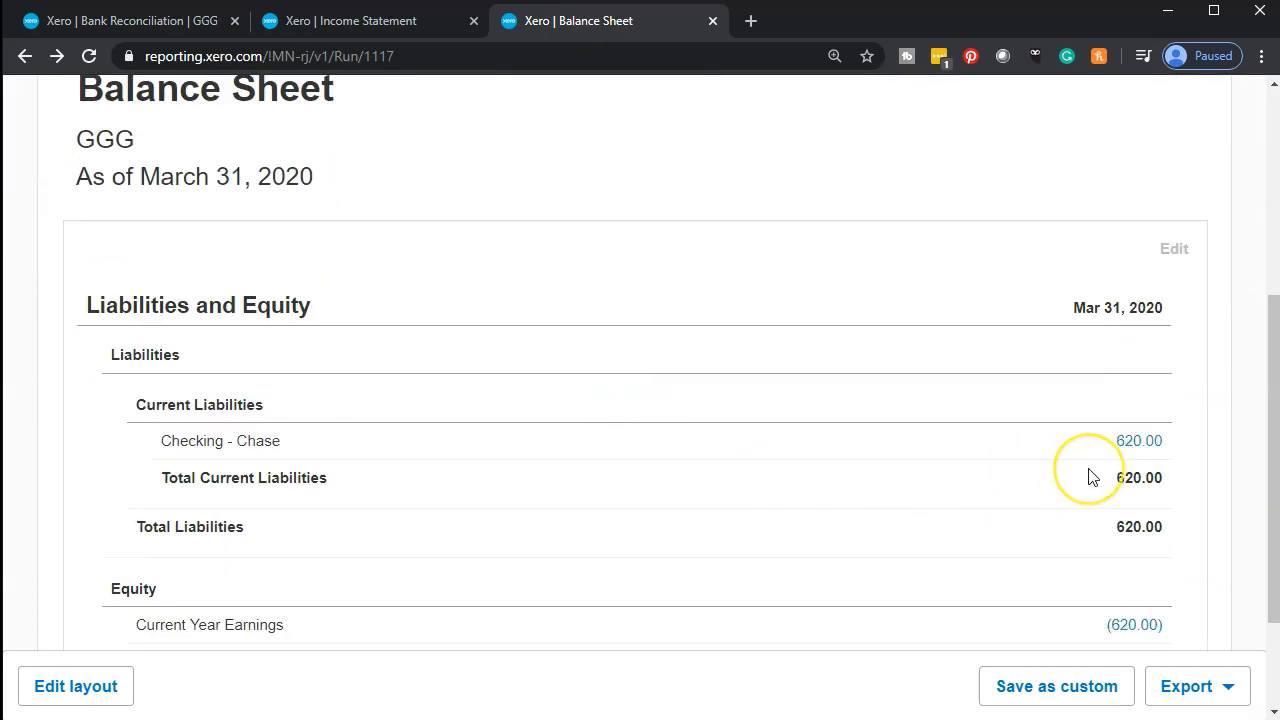
pyautogui.scroll(-1, 1092, 478)
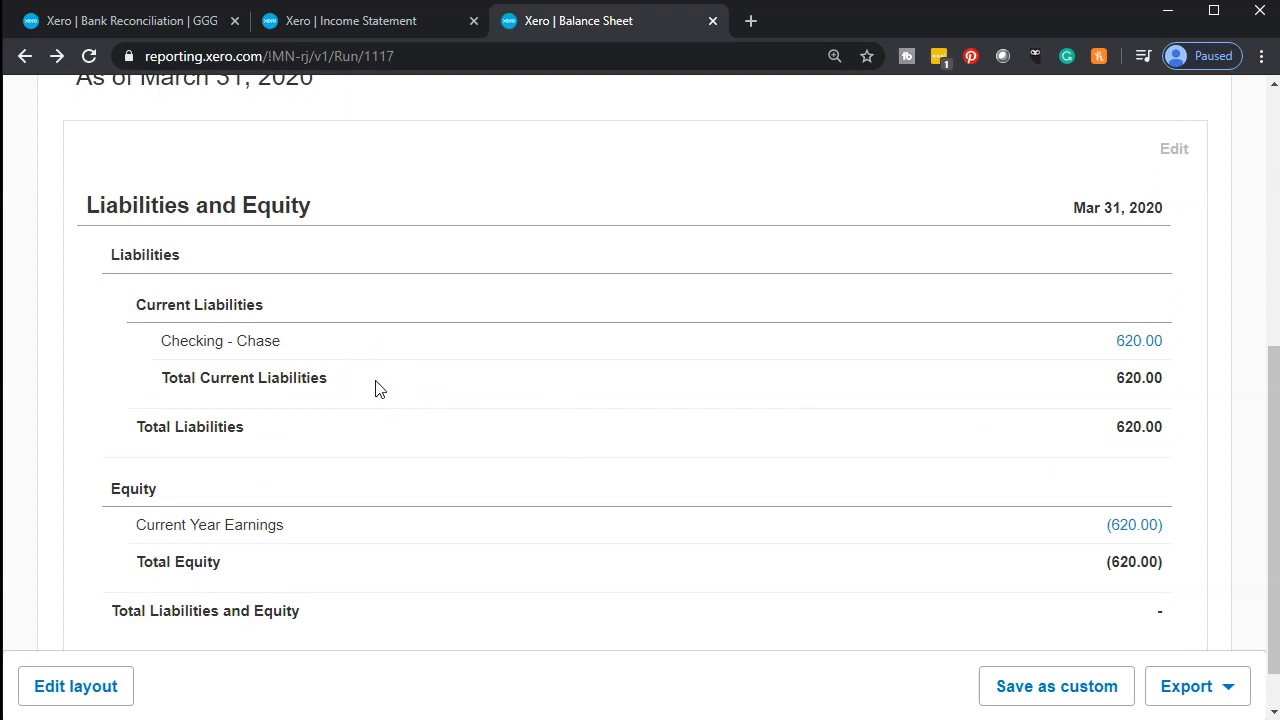
# Refresh the Income Statement for this financial year and examine its operating expenses.
pyautogui.click(389, 23)
pyautogui.scroll(3, 471, 189)
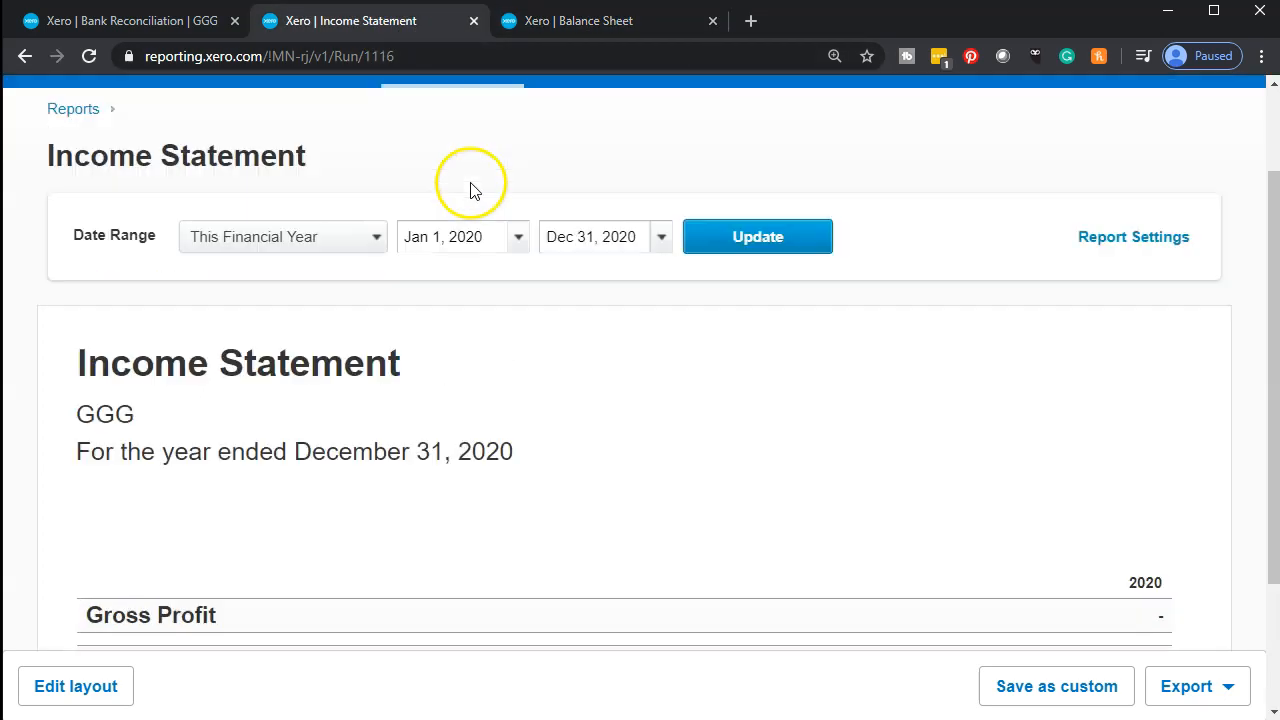
pyautogui.click(705, 250)
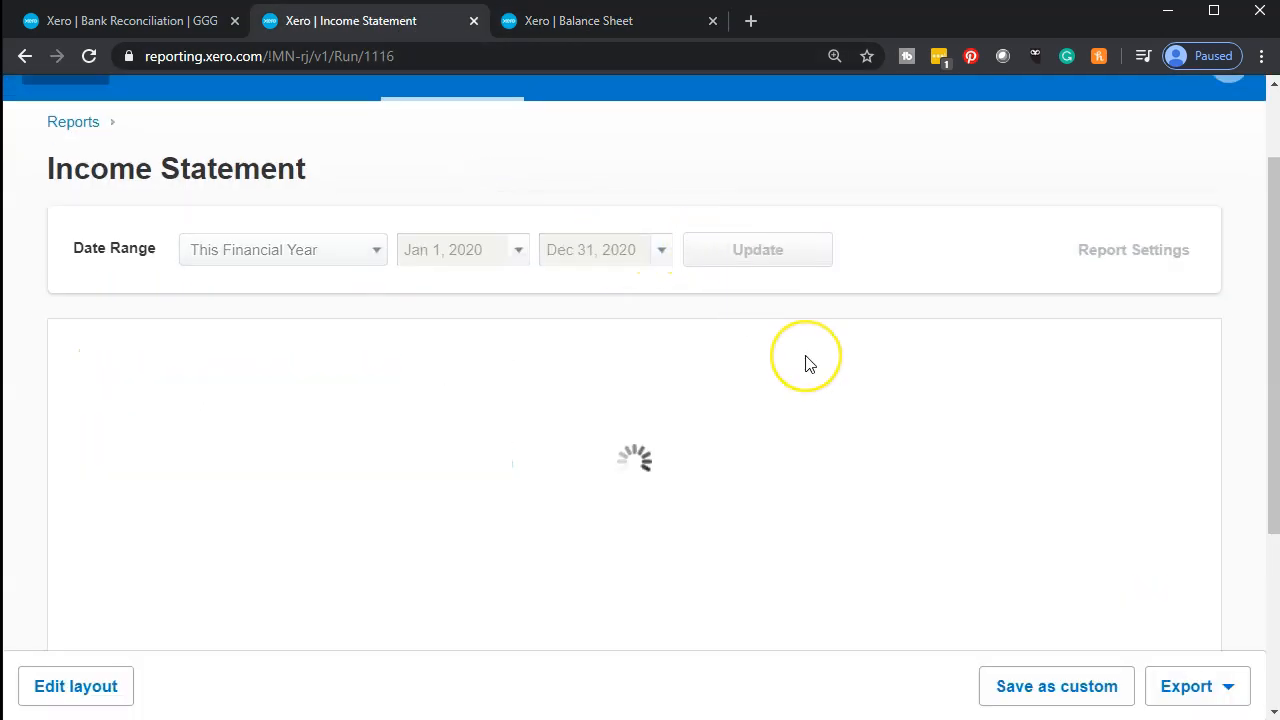
pyautogui.scroll(-3, 806, 360)
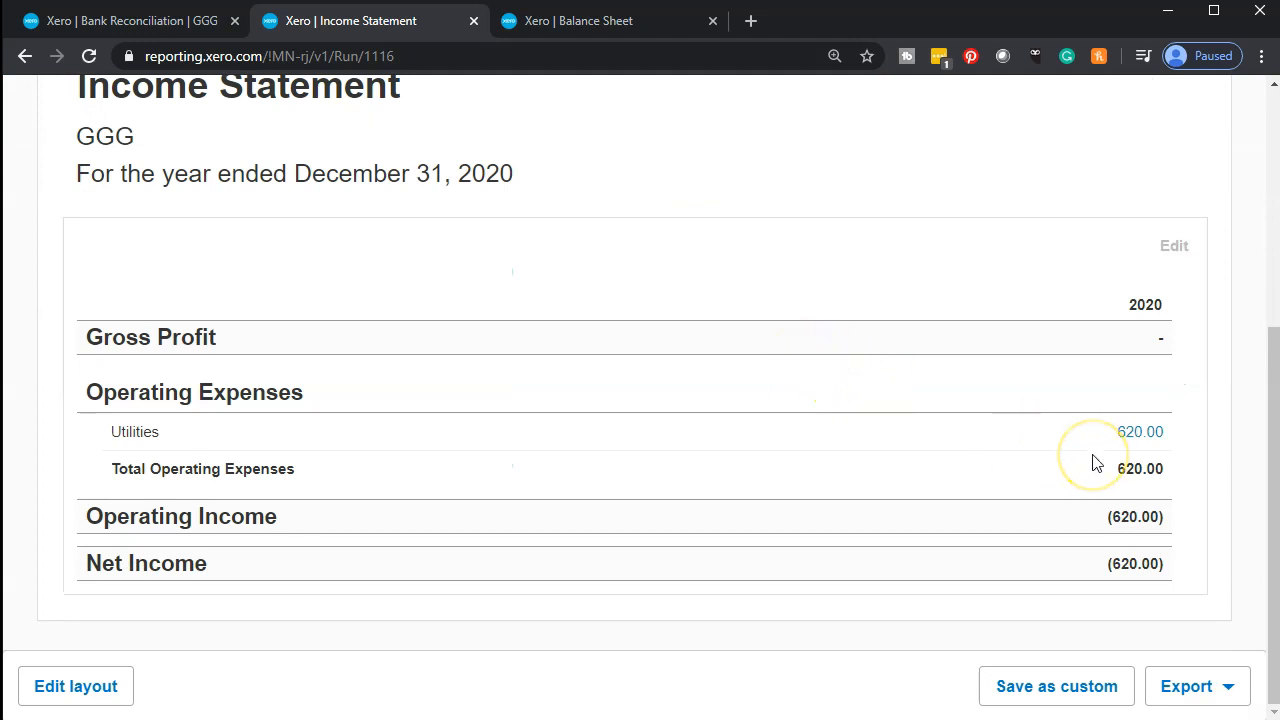
# Go back to the bank reconciliation and check the Edison payment's status among the Checking - Chase account transactions.
pyautogui.click(100, 22)
pyautogui.scroll(20, 335, 373)
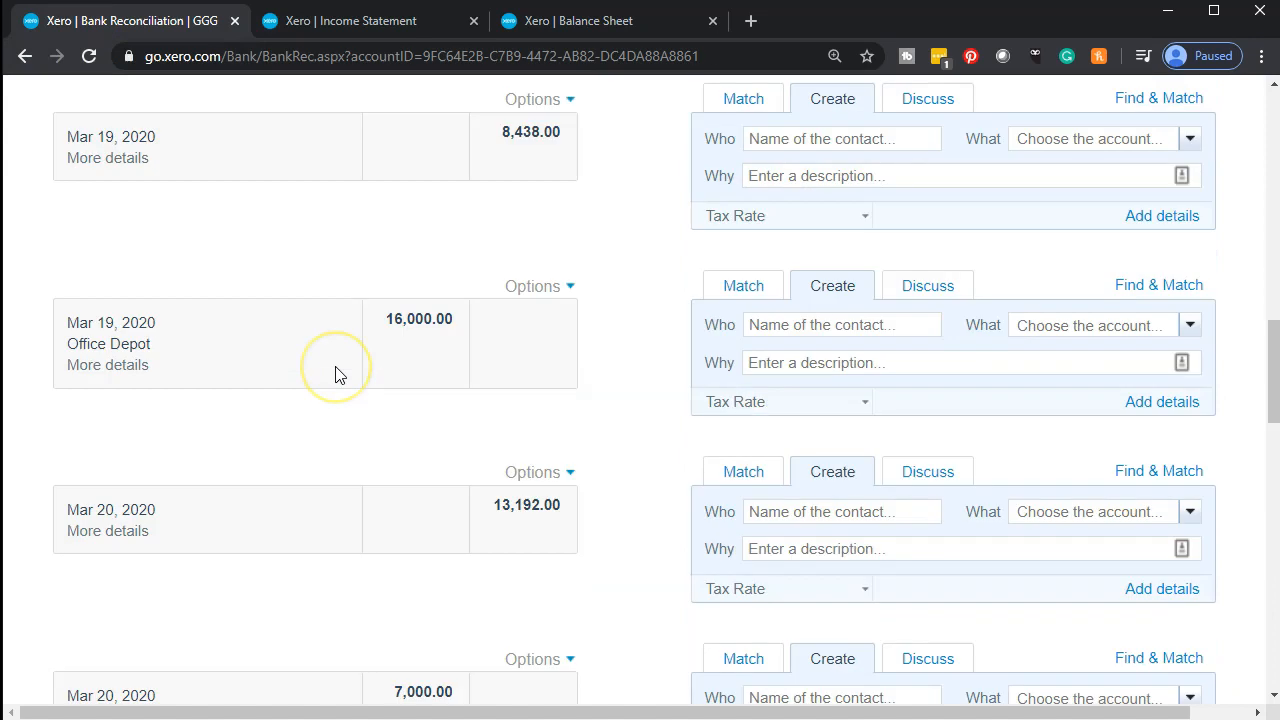
pyautogui.click(389, 298)
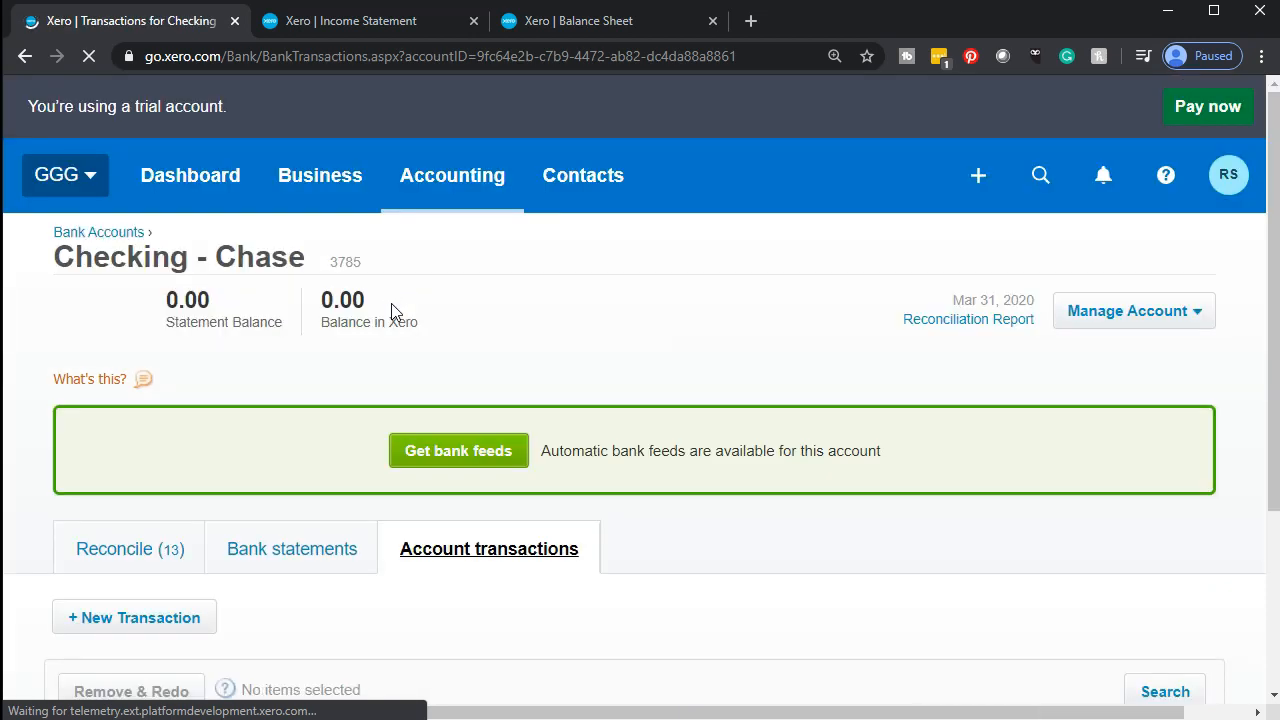
pyautogui.scroll(-3, 392, 312)
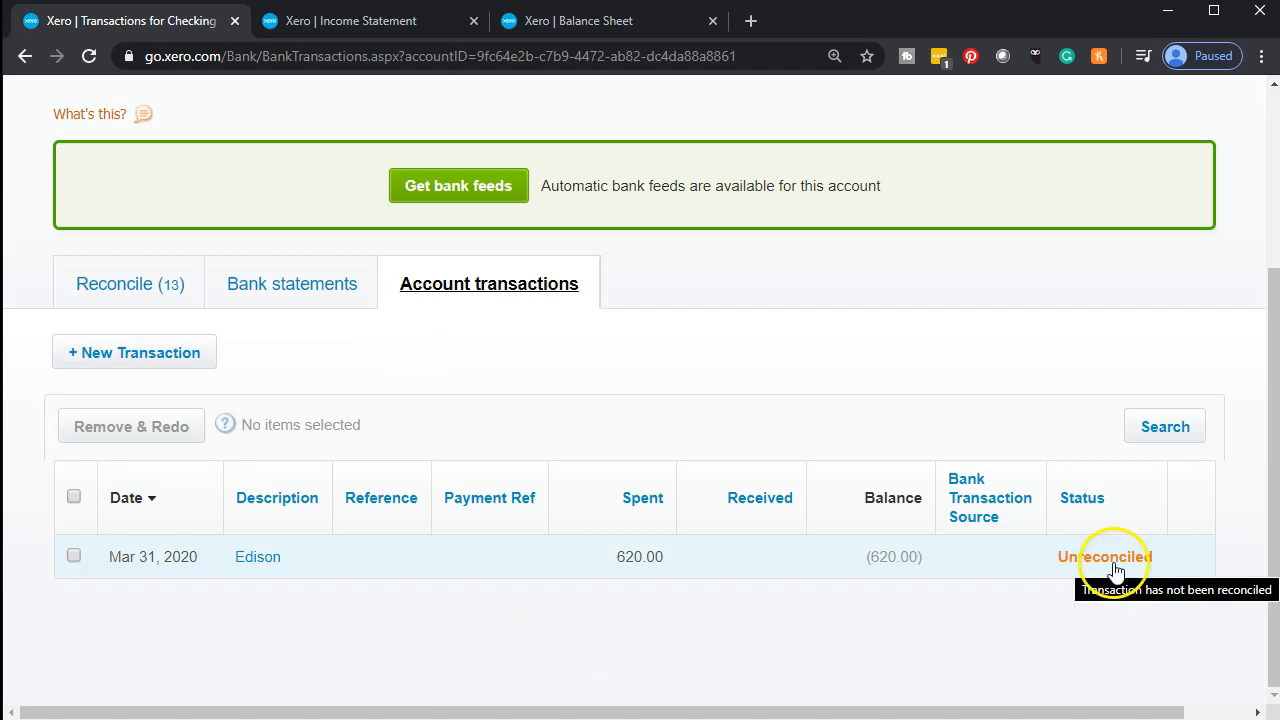
# Reopen the Checking - Chase reconciliation and look at the suggested match for the Edison statement line.
pyautogui.click(124, 300)
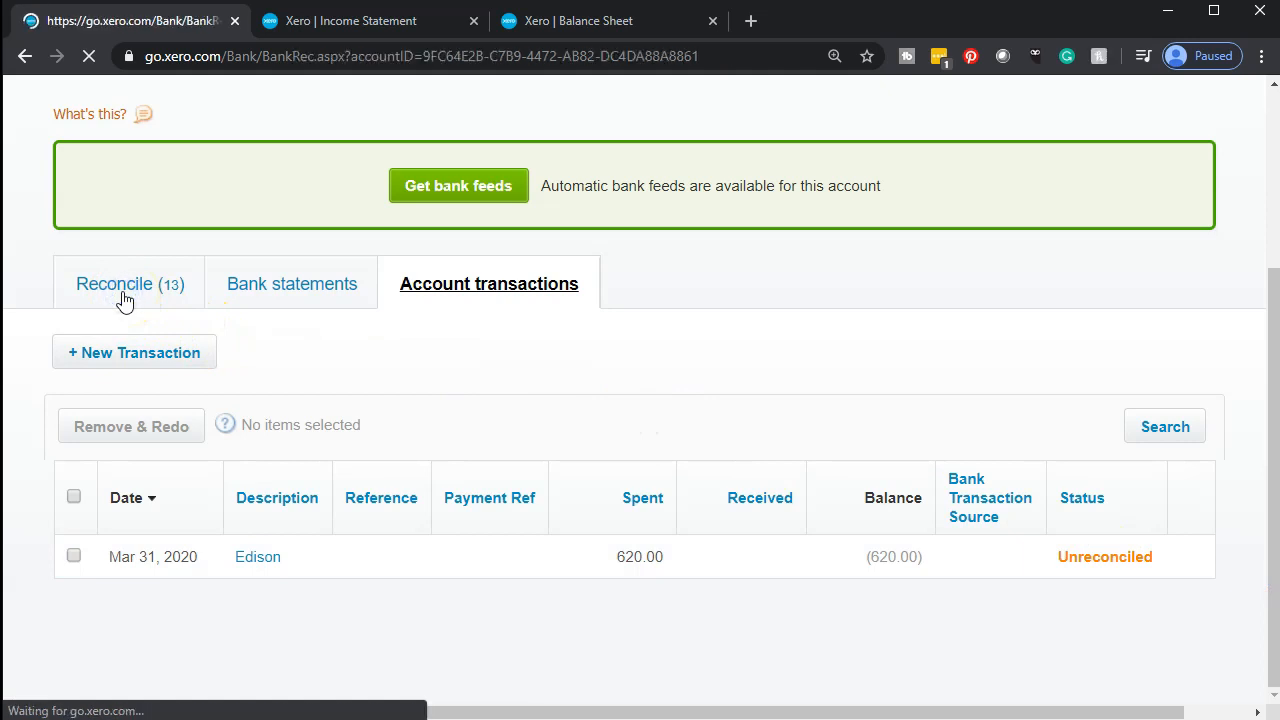
pyautogui.scroll(-3, 236, 319)
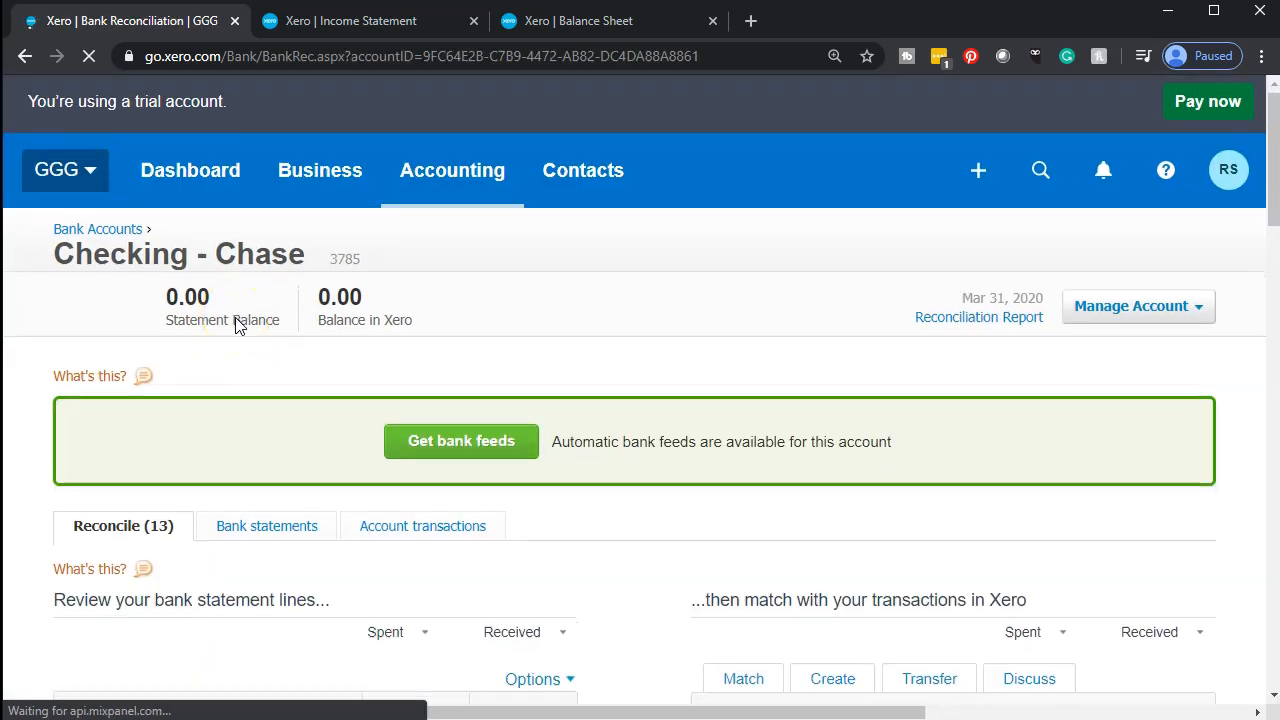
pyautogui.scroll(-16, 236, 325)
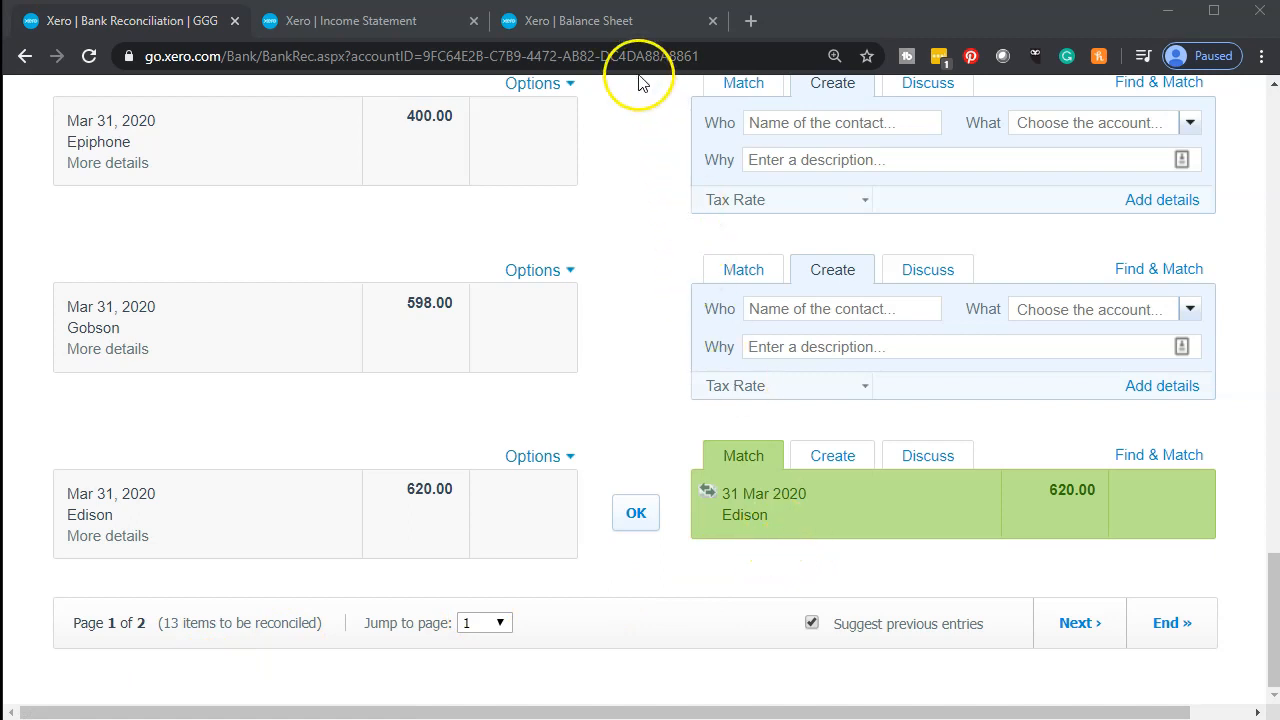
# From the Balance Sheet, trace the Checking - Chase balance to the Edison spend money transaction and remove it with Remove & Redo.
pyautogui.click(595, 28)
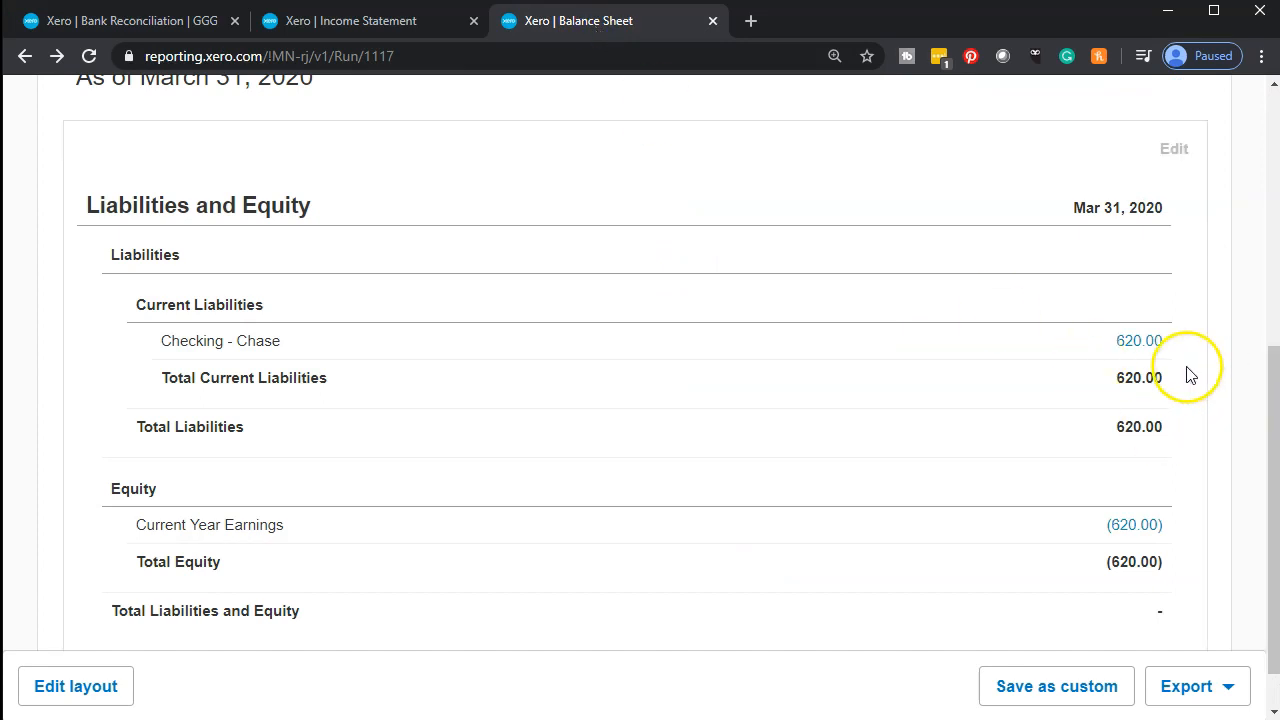
pyautogui.click(1141, 341)
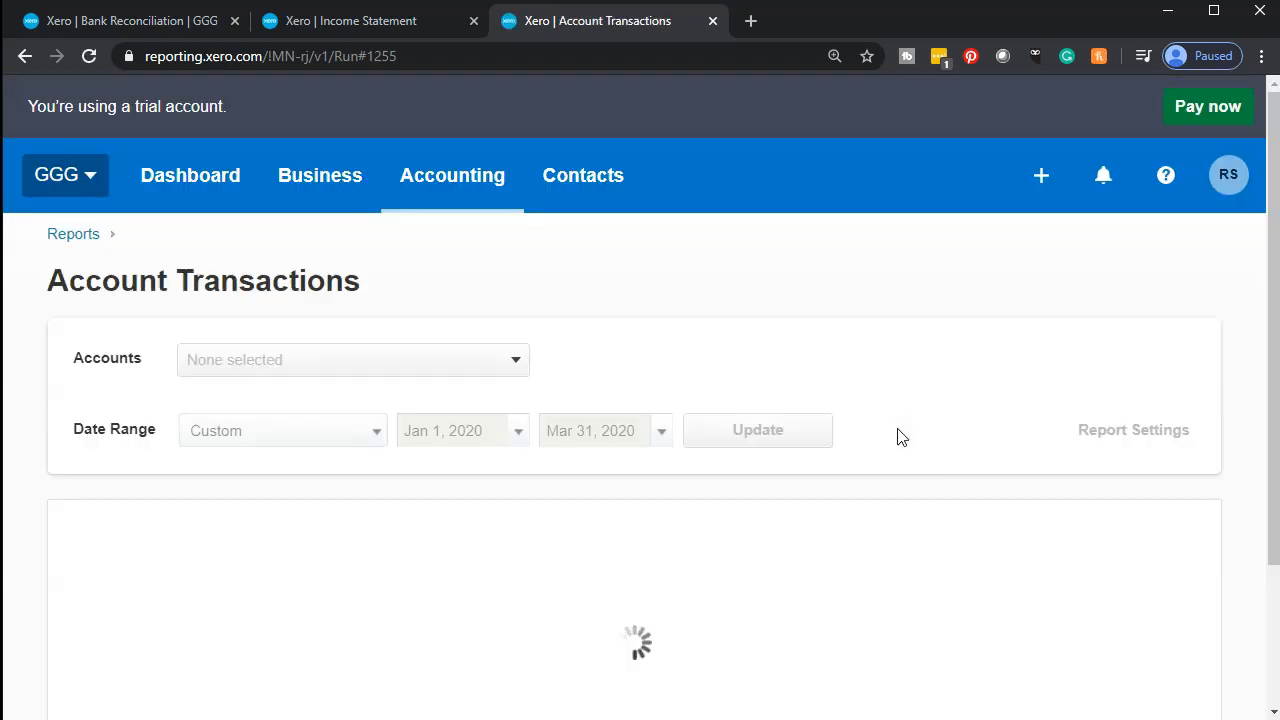
pyautogui.scroll(-4, 897, 437)
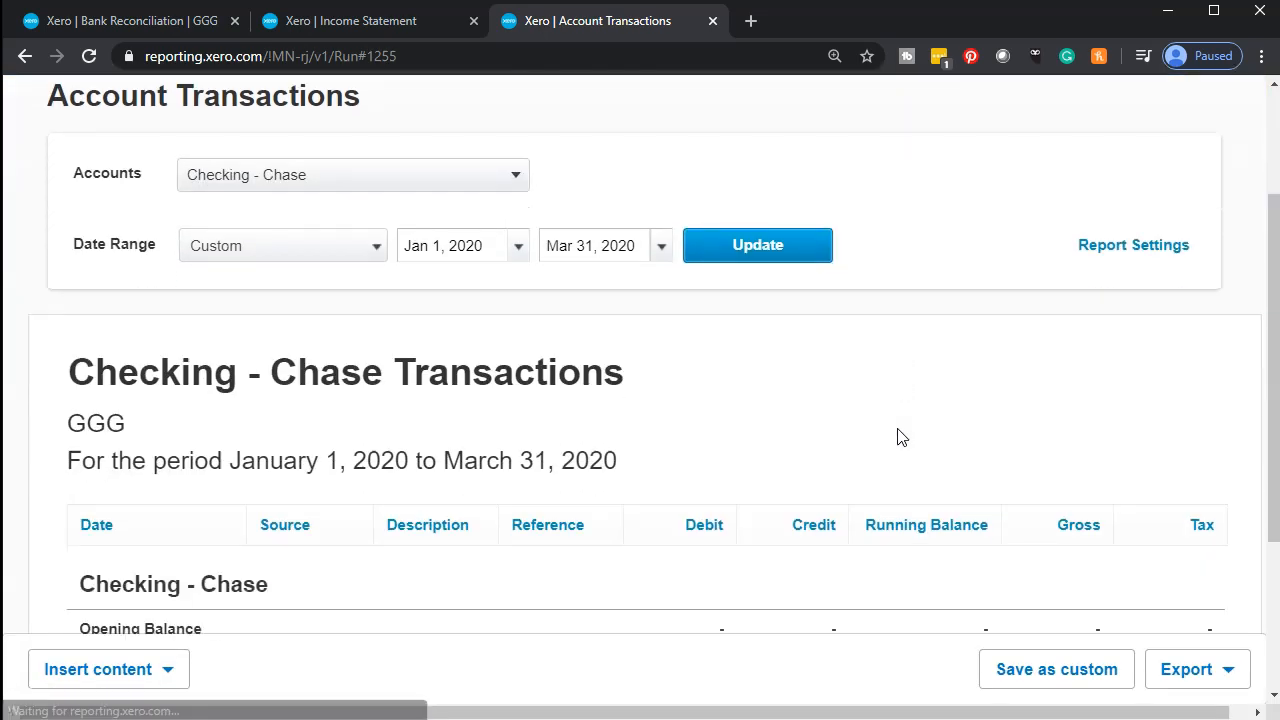
pyautogui.click(795, 455)
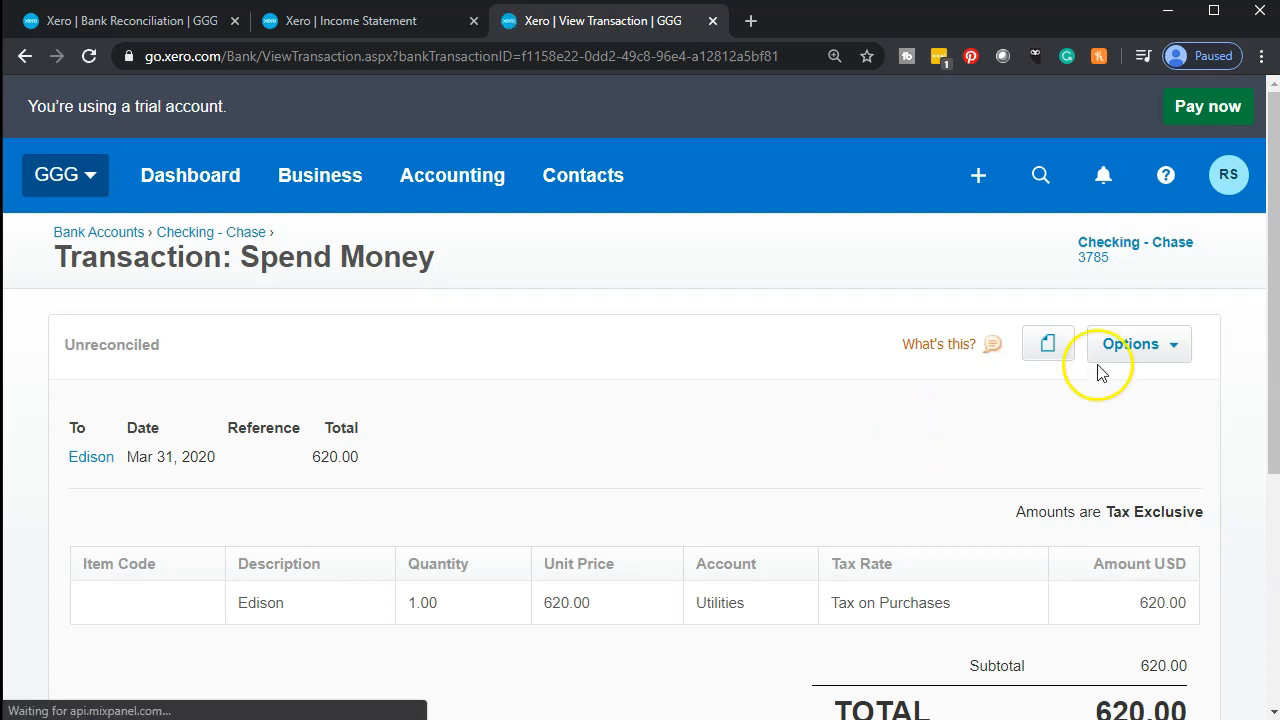
pyautogui.click(1188, 345)
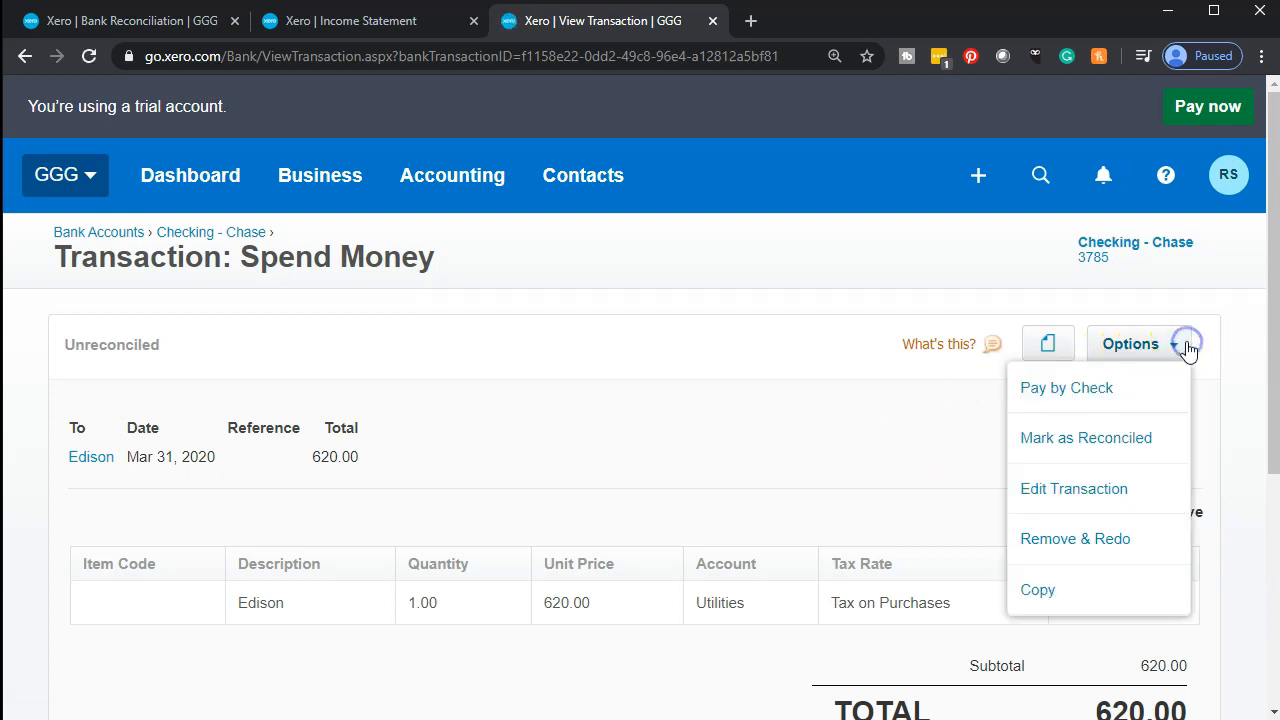
pyautogui.click(1100, 545)
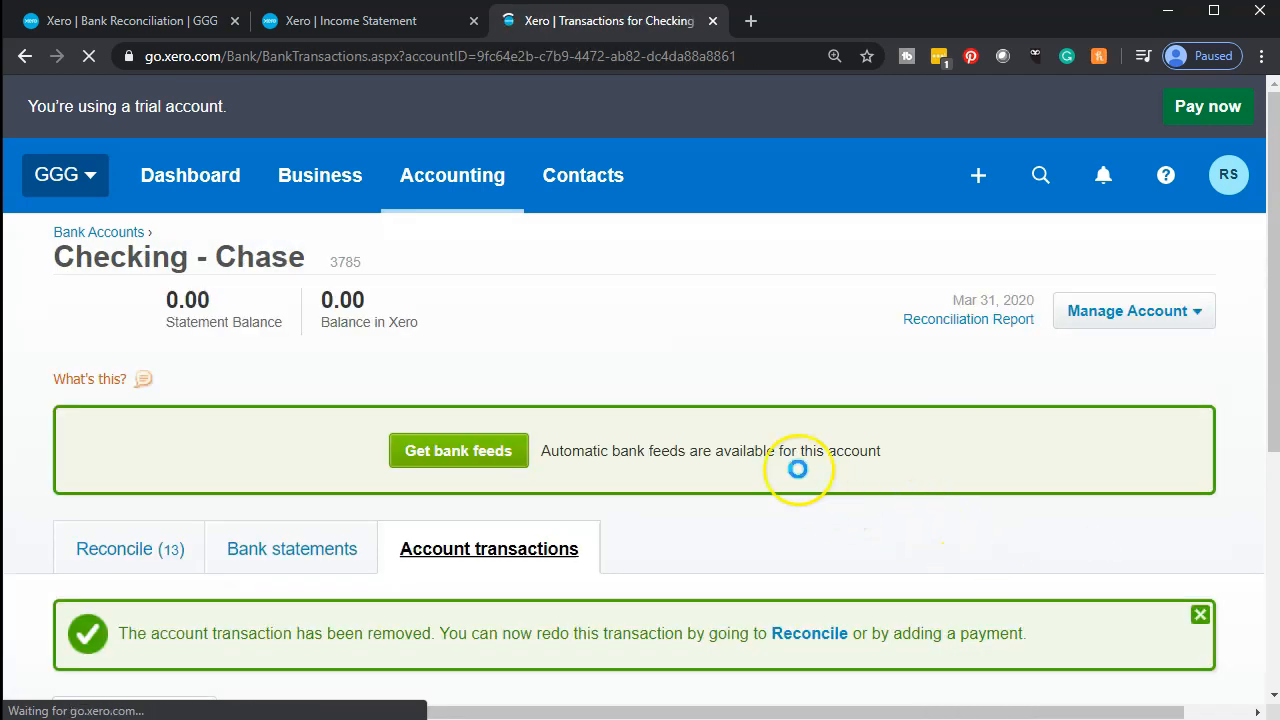
# Run the Balance Sheet report as of Mar 31, 2020 and look over the result.
pyautogui.click(466, 188)
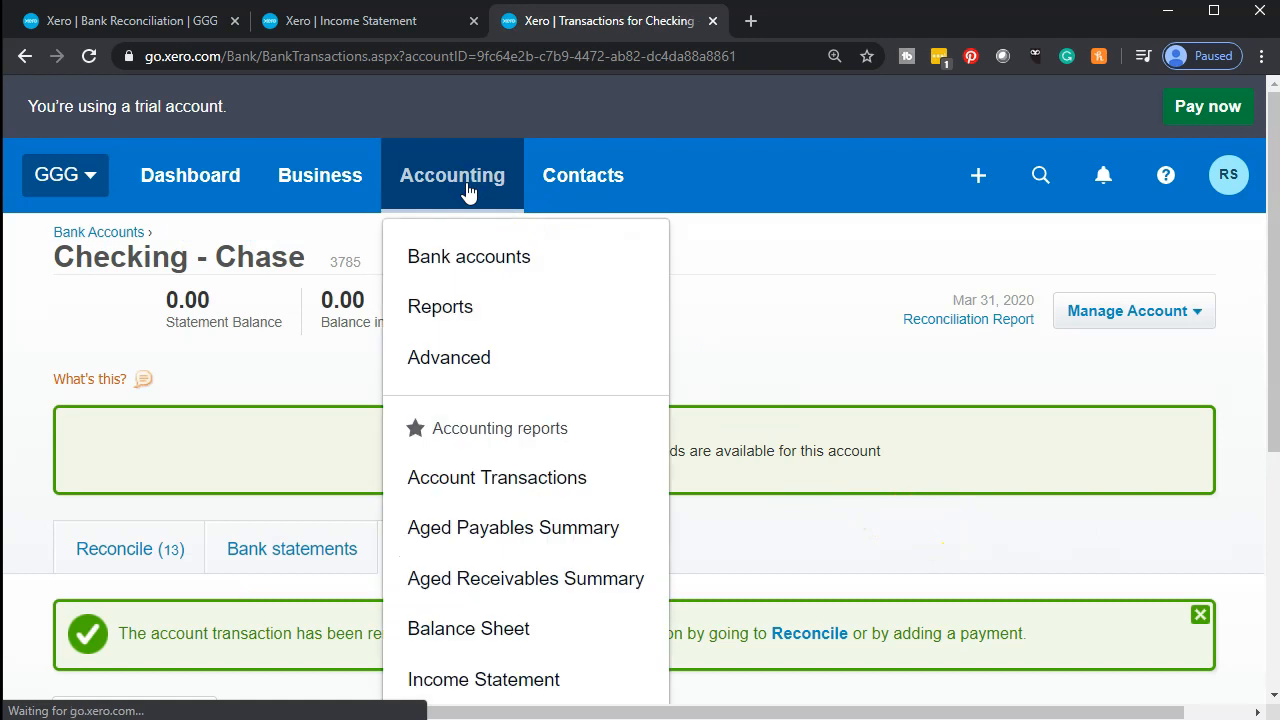
pyautogui.click(519, 626)
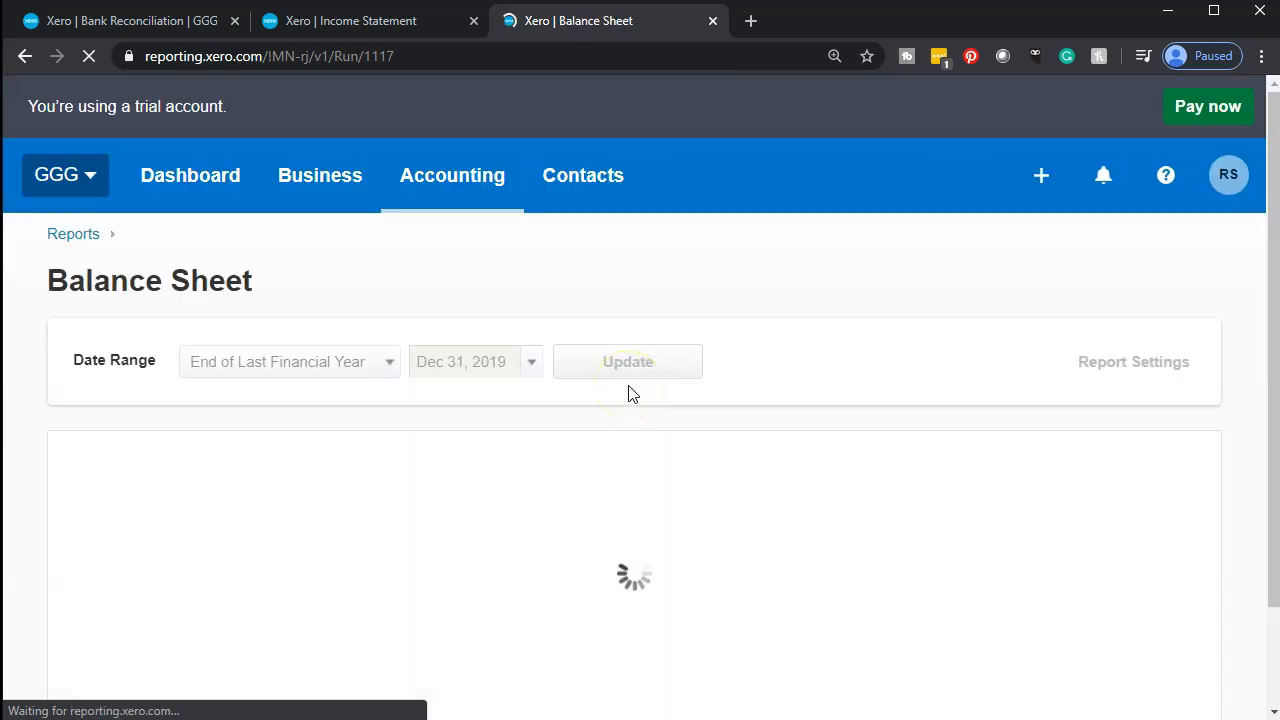
pyautogui.click(531, 364)
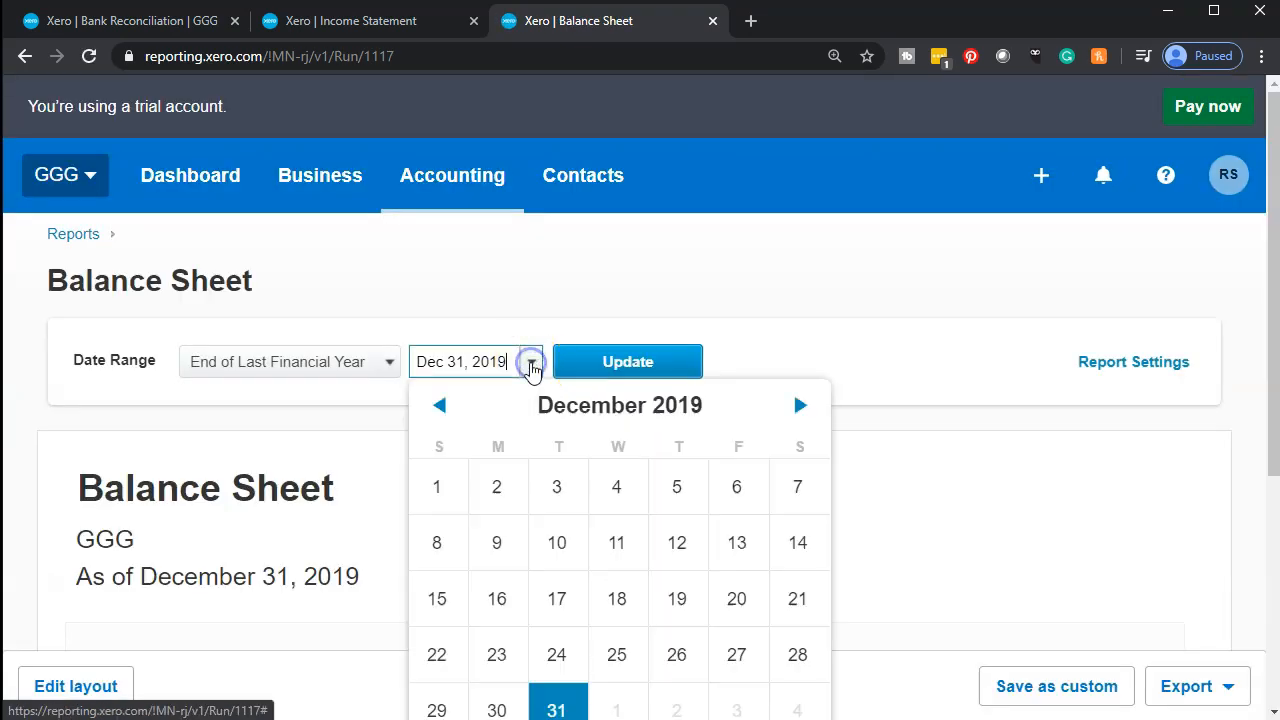
pyautogui.click(803, 392)
pyautogui.click(810, 399)
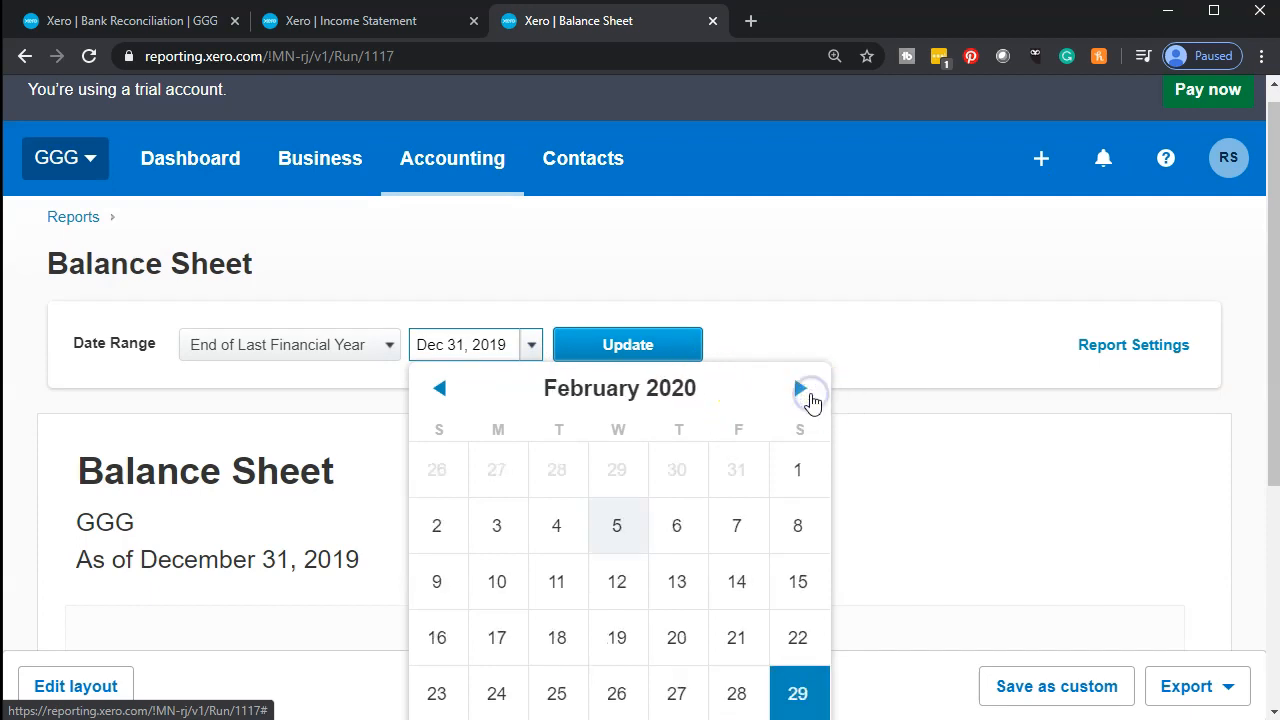
pyautogui.click(811, 398)
pyautogui.click(553, 692)
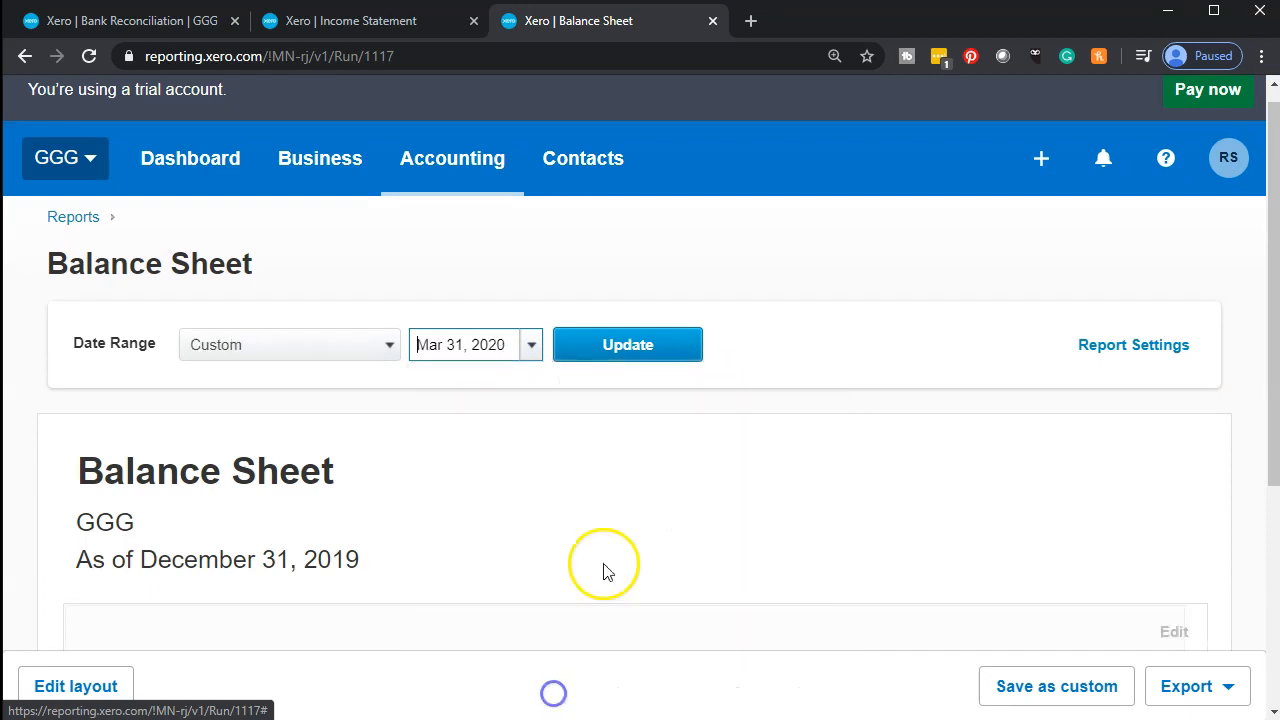
pyautogui.click(650, 369)
pyautogui.scroll(-3, 650, 367)
pyautogui.scroll(5, 474, 223)
# Update the Income Statement again and check it after the removal of the Edison payment.
pyautogui.click(368, 22)
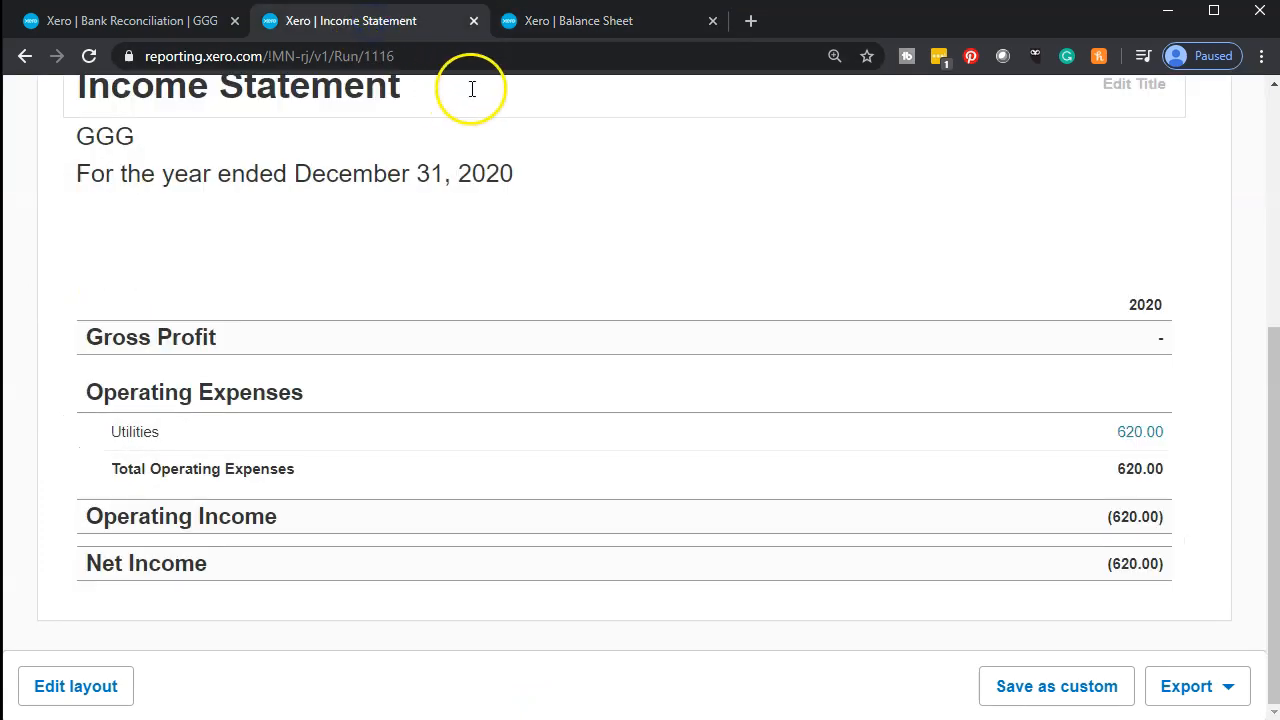
pyautogui.scroll(3, 560, 110)
pyautogui.click(748, 250)
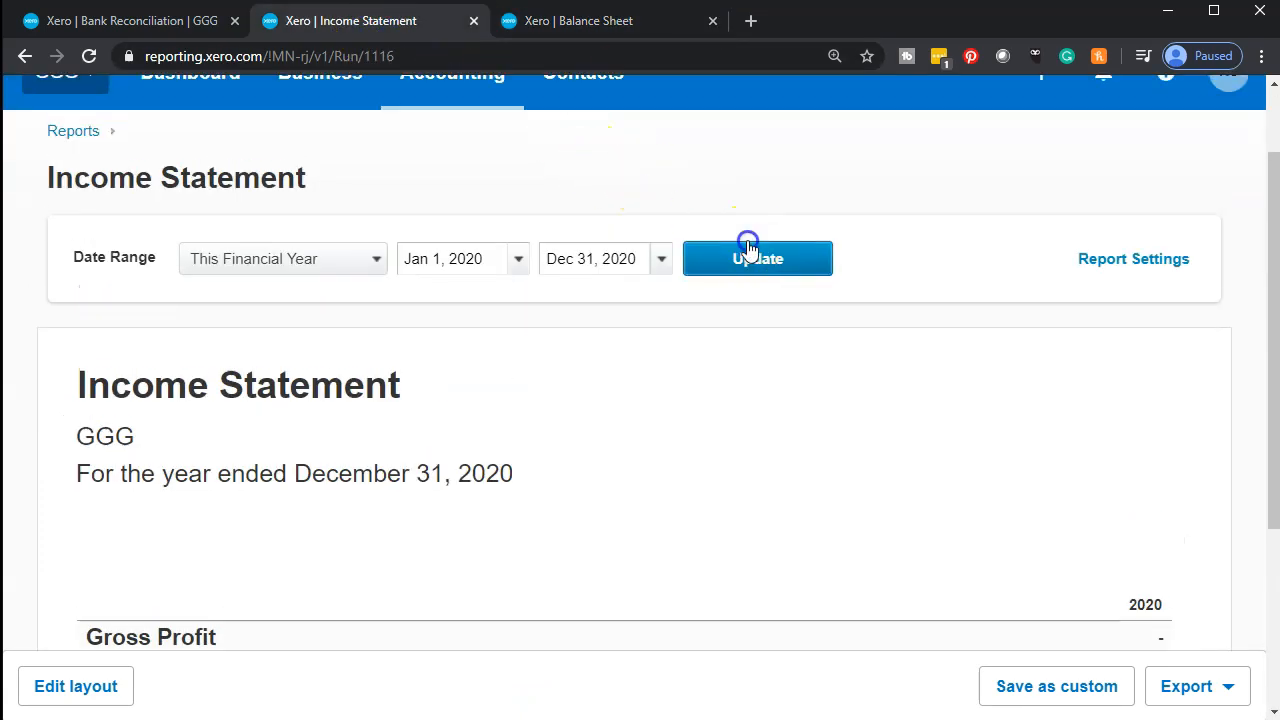
pyautogui.scroll(-2, 783, 290)
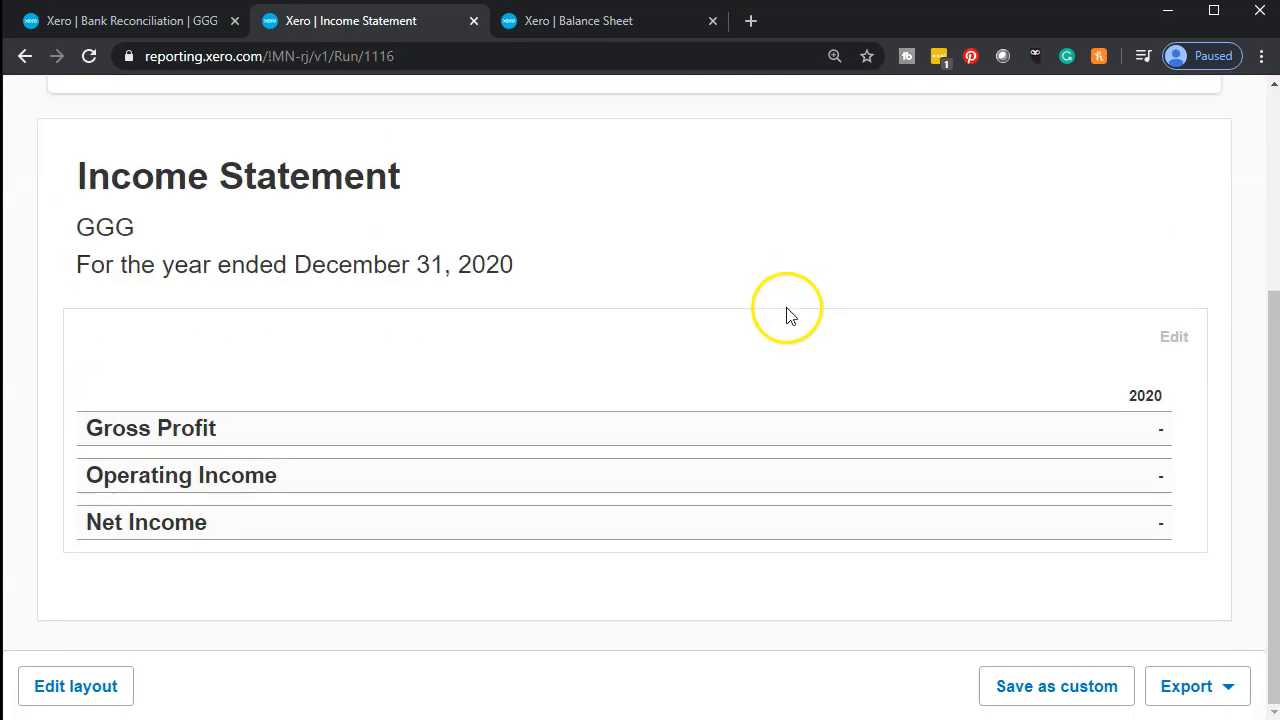
pyautogui.scroll(3, 786, 316)
# Reload the Checking - Chase bank reconciliation and review the entry options for the 620.00 Edison line.
pyautogui.click(173, 25)
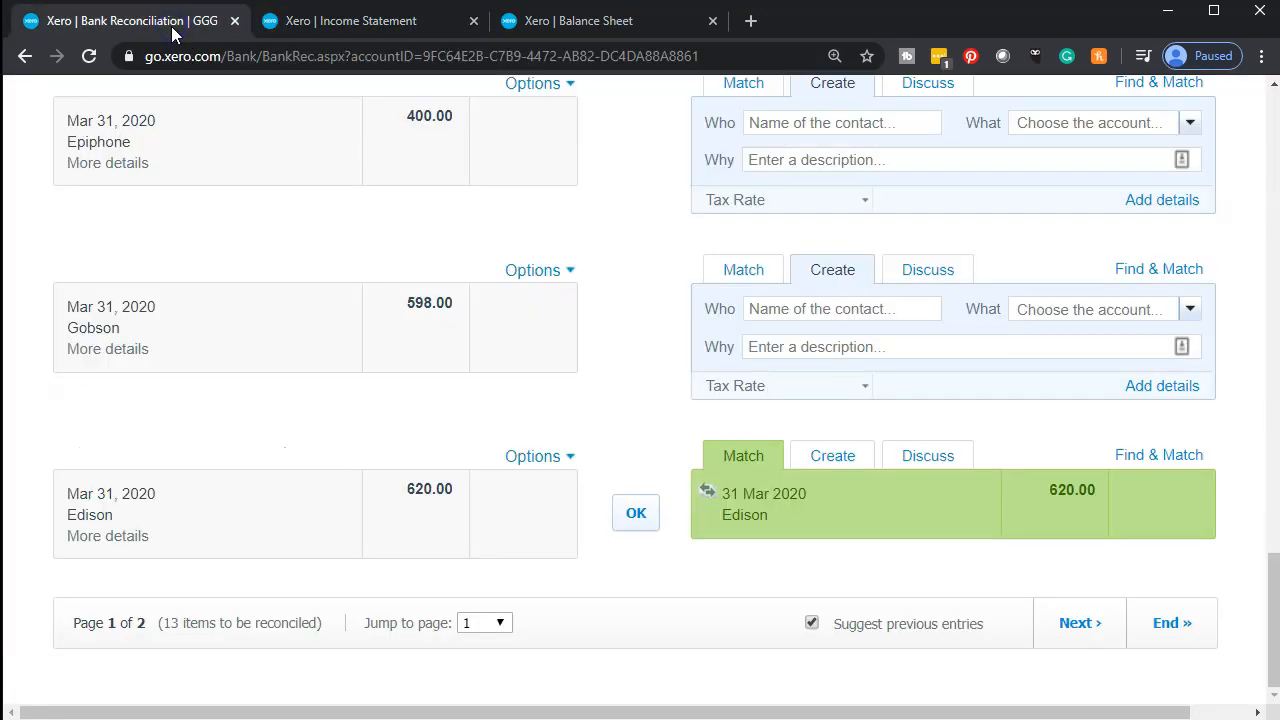
pyautogui.click(90, 58)
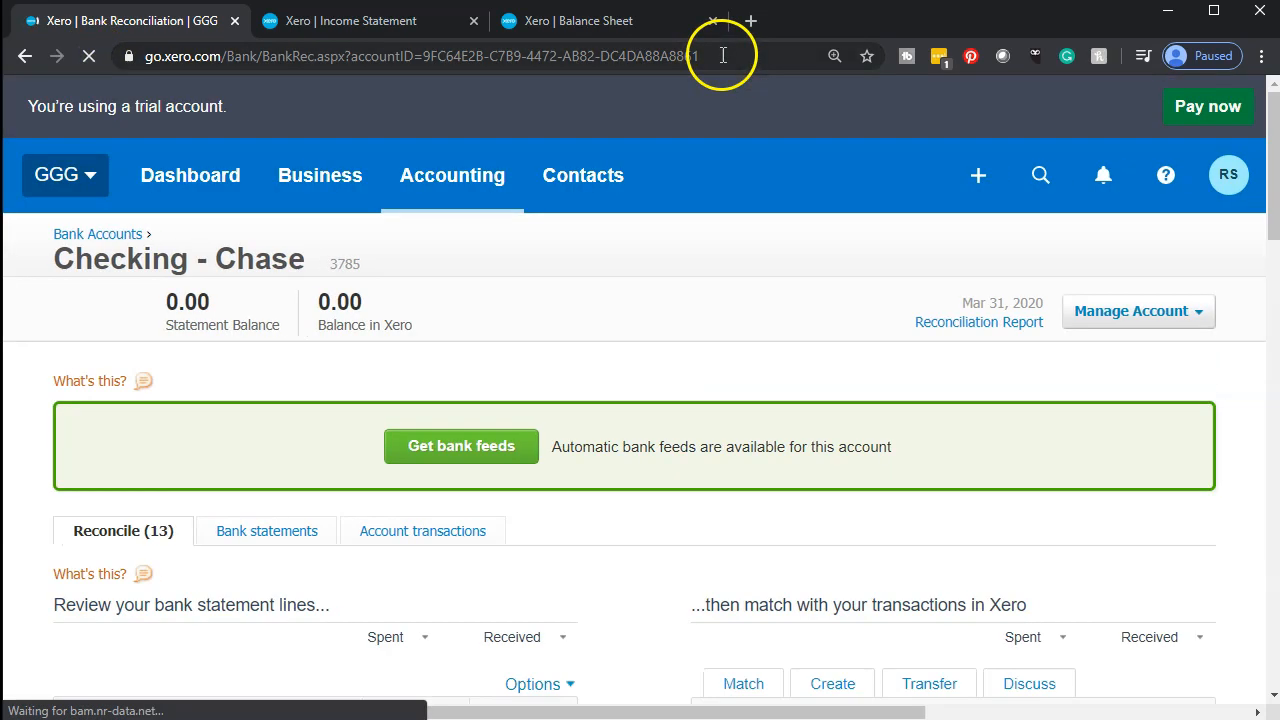
pyautogui.click(723, 55)
pyautogui.press('Return')
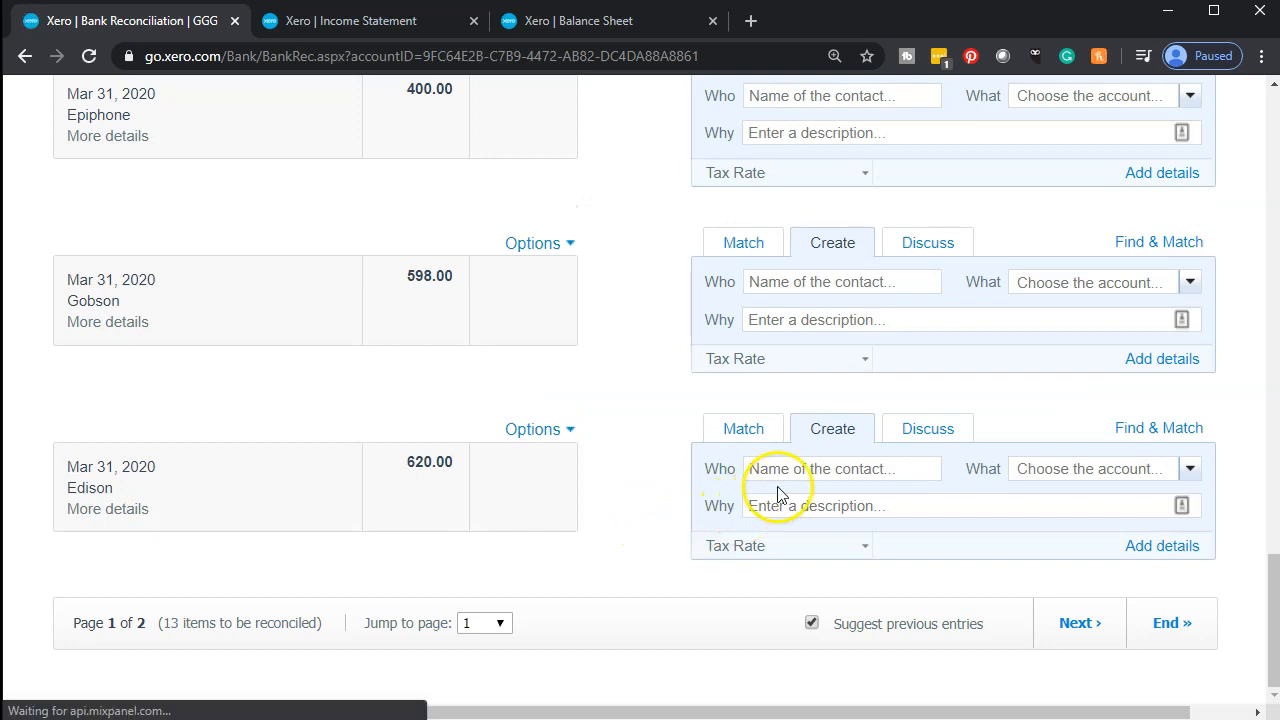
# View the Edison statement line's details and start creating a bank rule from that line.
pyautogui.click(104, 509)
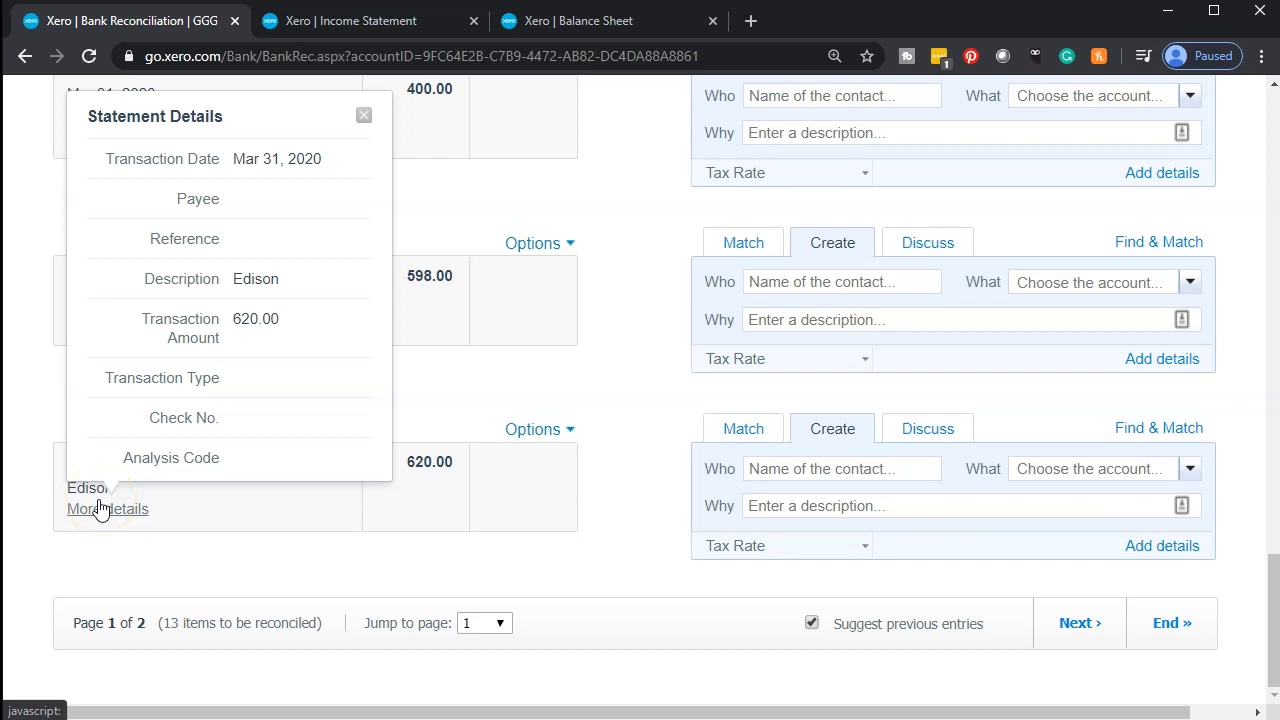
pyautogui.click(570, 431)
pyautogui.click(545, 468)
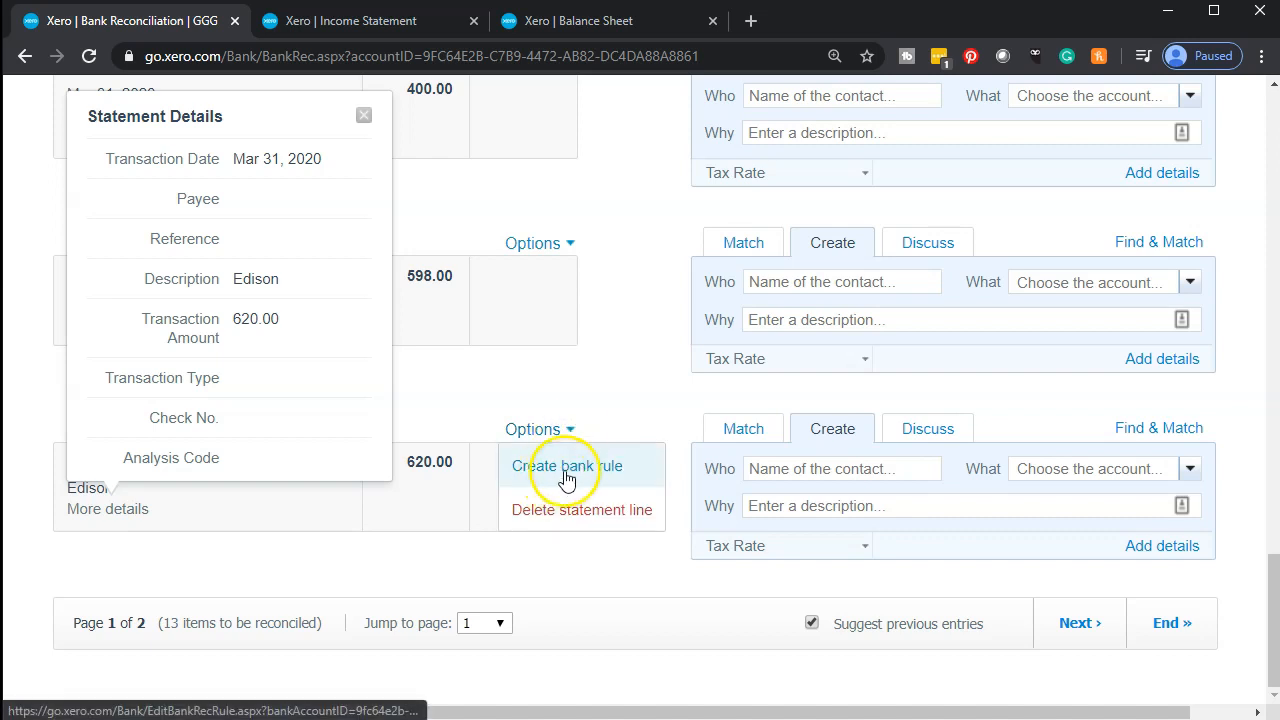
pyautogui.click(566, 470)
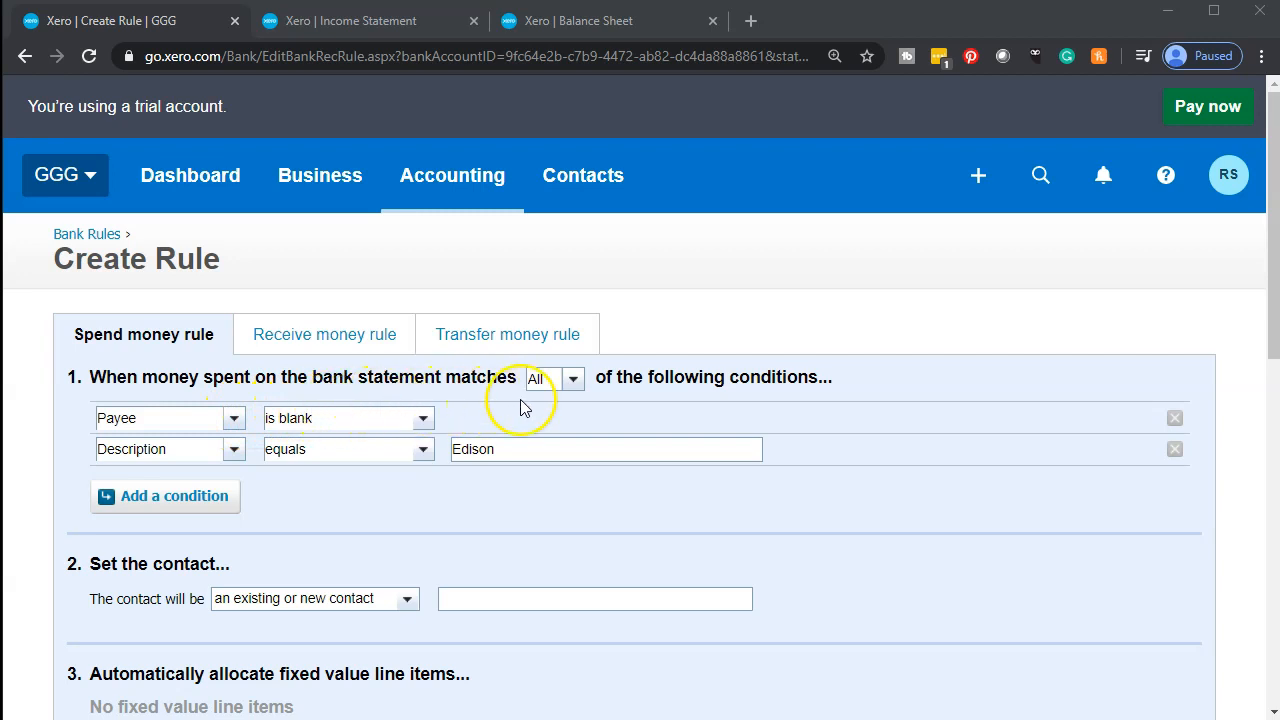
# Make the spend money rule match any of its conditions and remove the blank Payee condition.
pyautogui.click(575, 386)
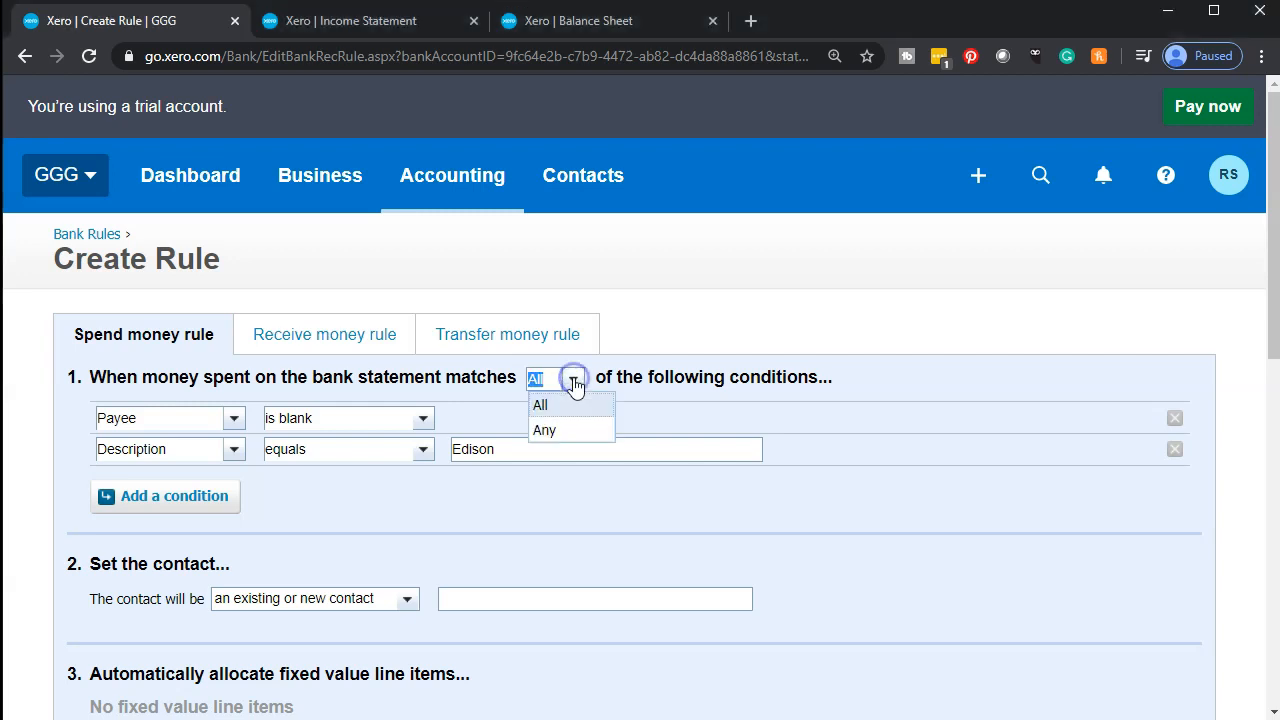
pyautogui.click(571, 436)
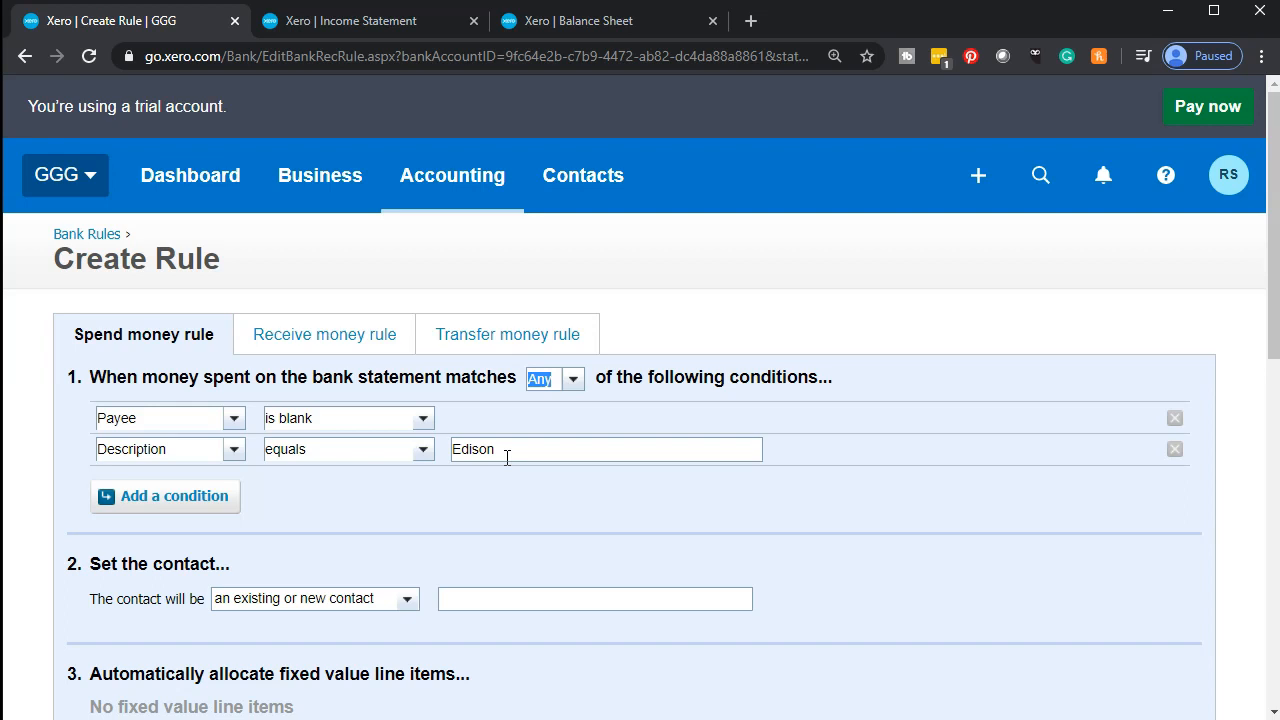
pyautogui.click(545, 444)
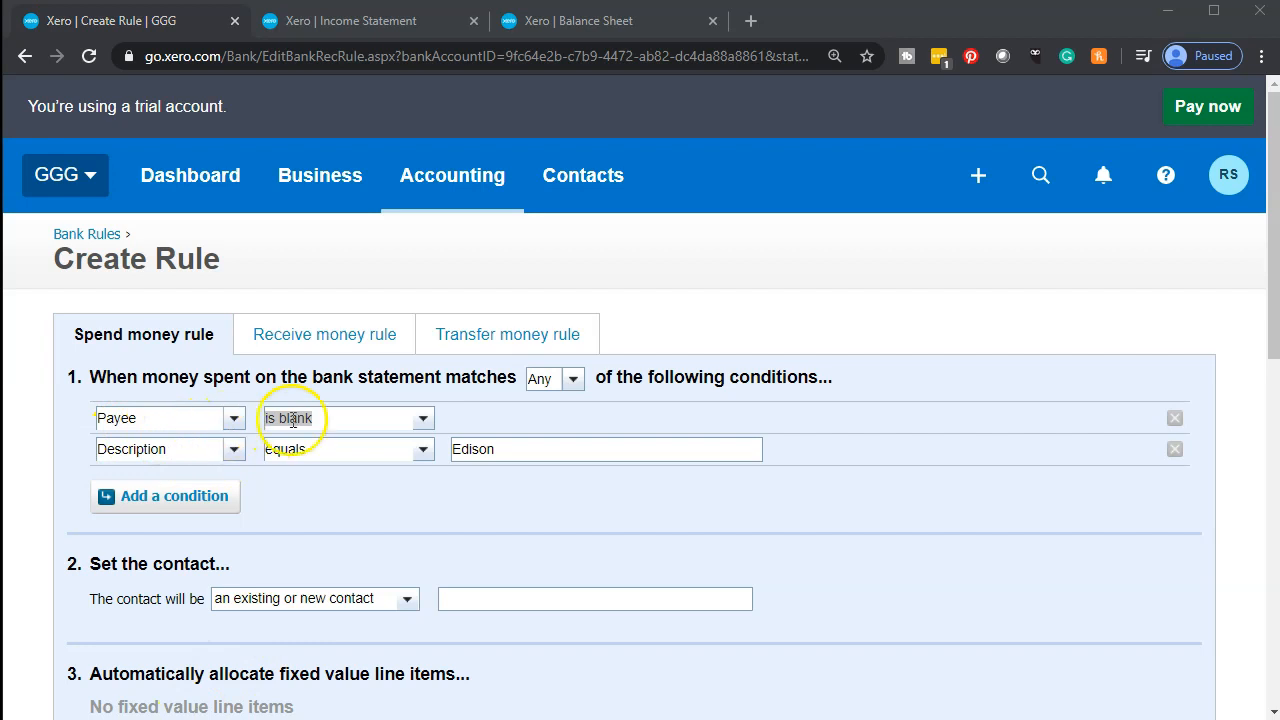
pyautogui.click(1175, 418)
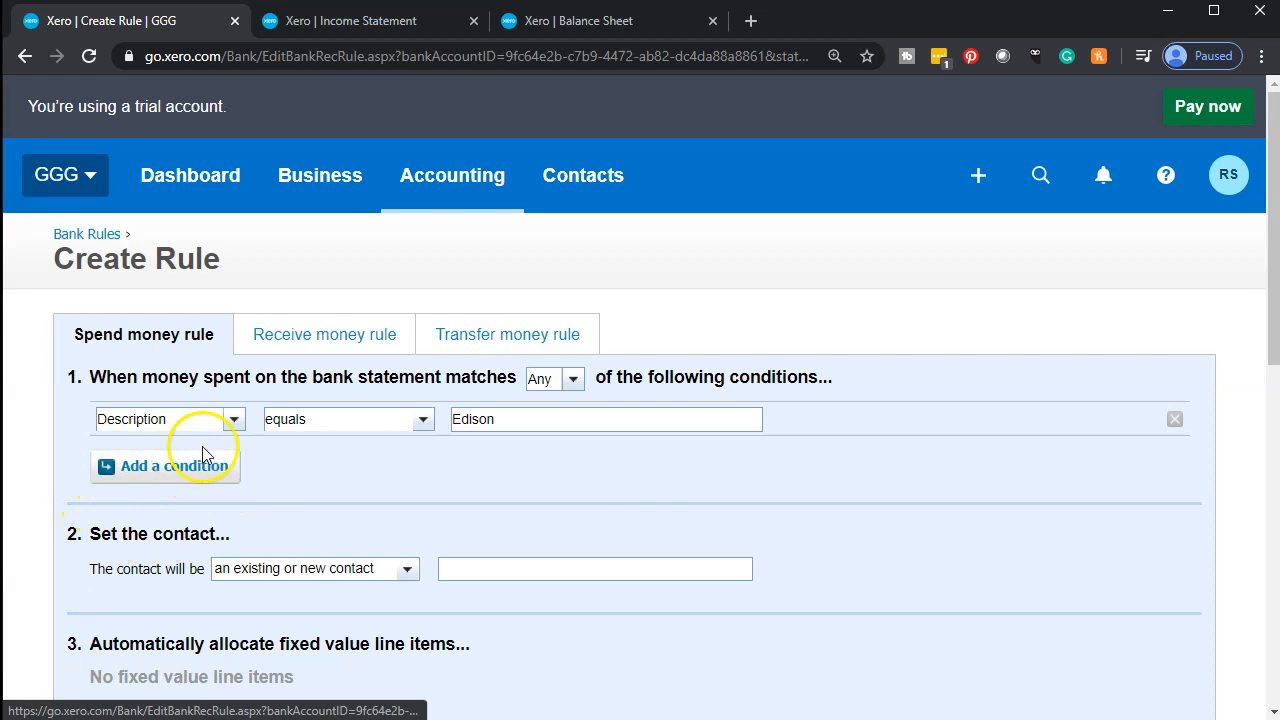
# Set the remaining Description condition to match statement lines that contain Edison.
pyautogui.click(233, 420)
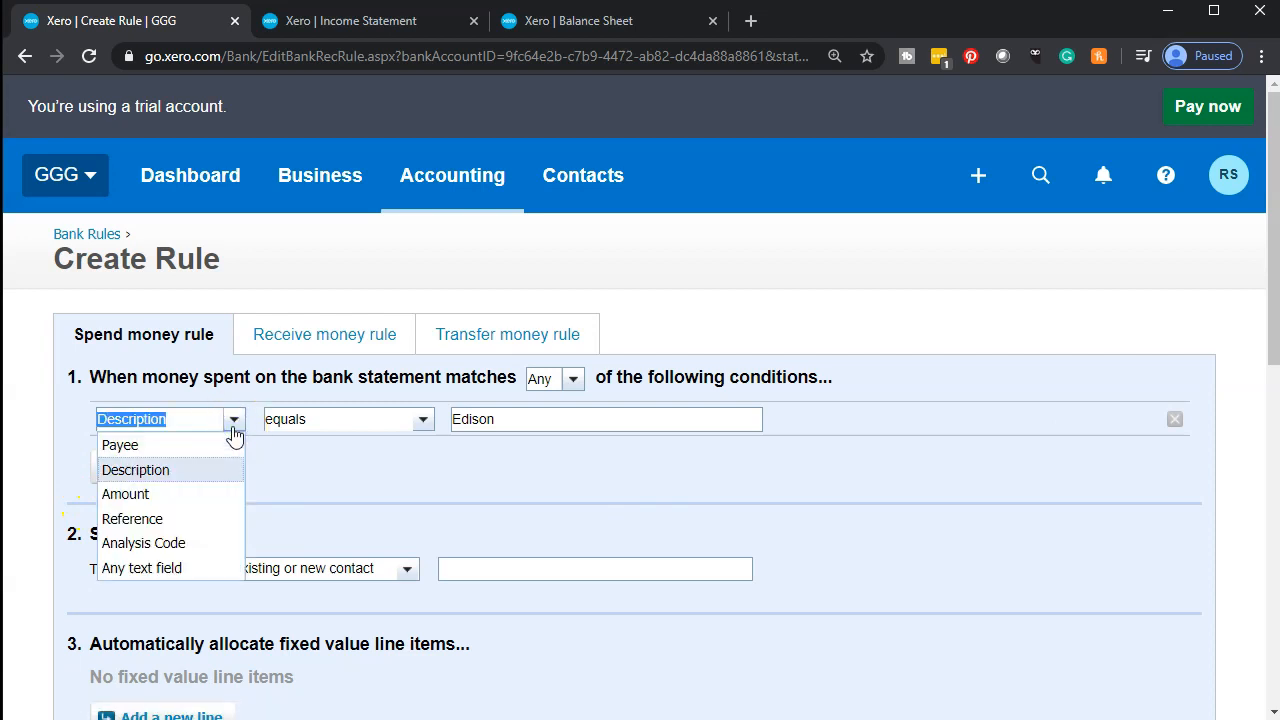
pyautogui.click(233, 420)
pyautogui.click(423, 420)
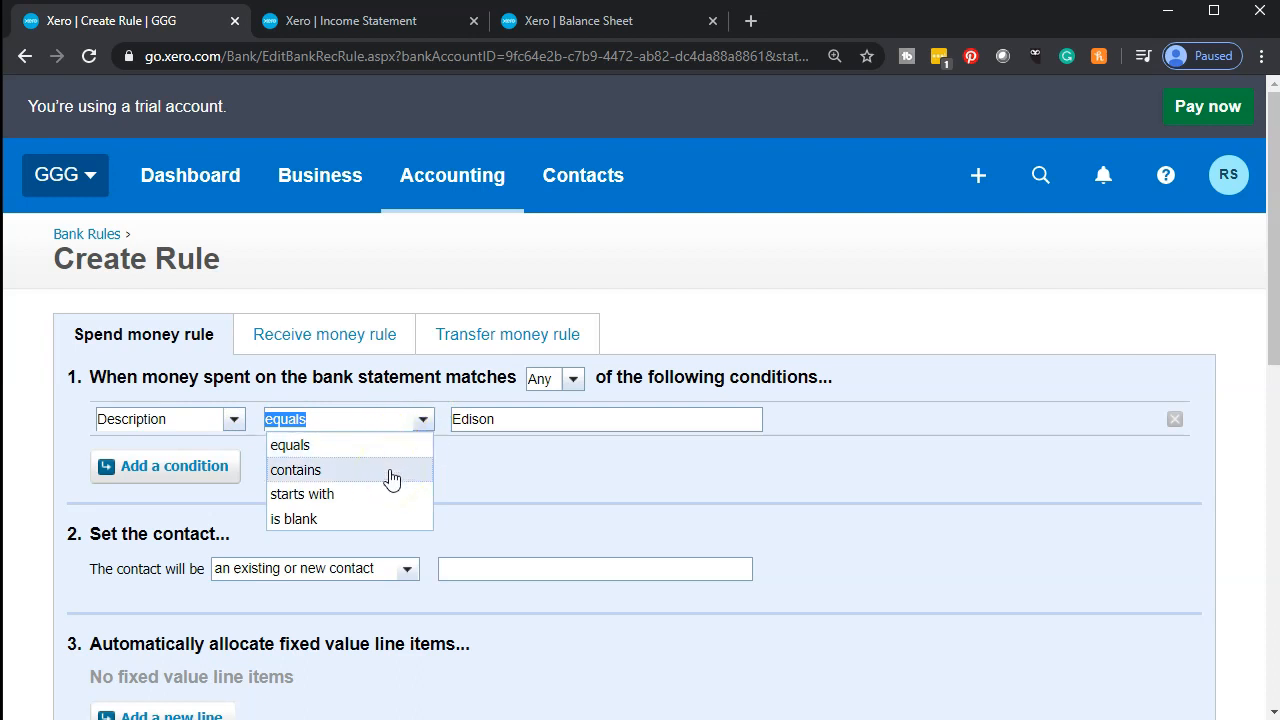
pyautogui.click(461, 460)
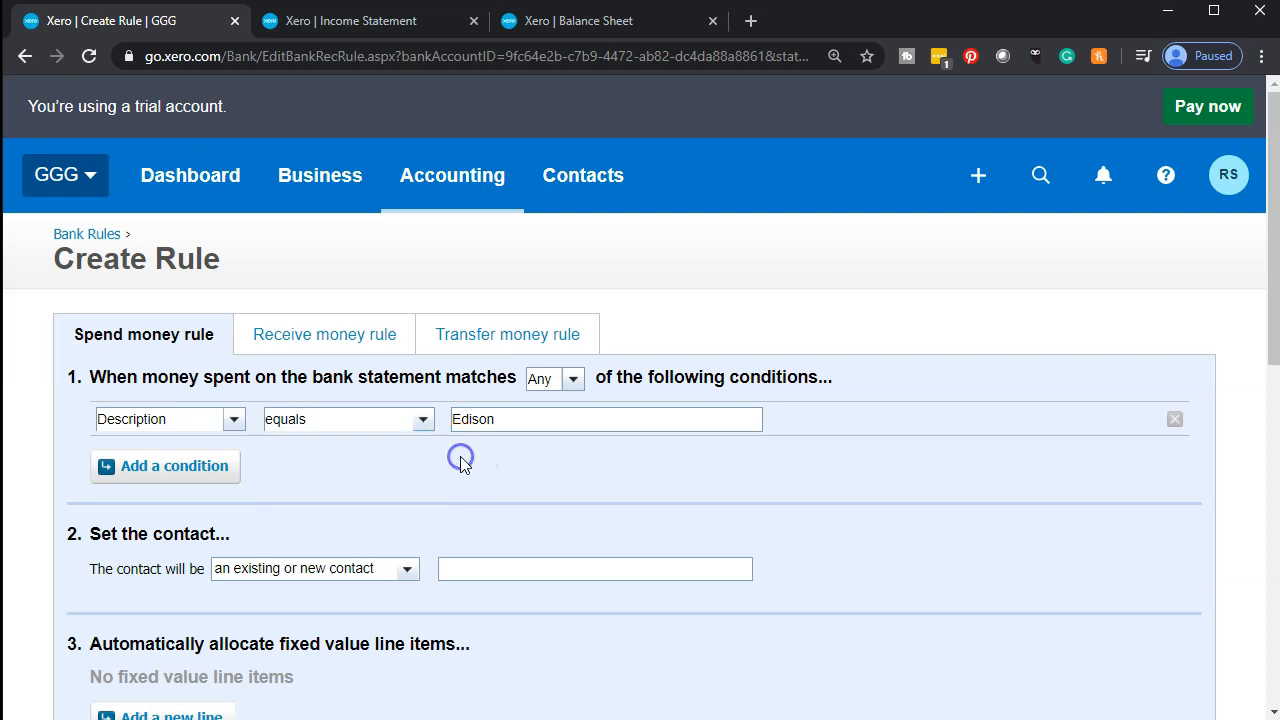
pyautogui.click(423, 420)
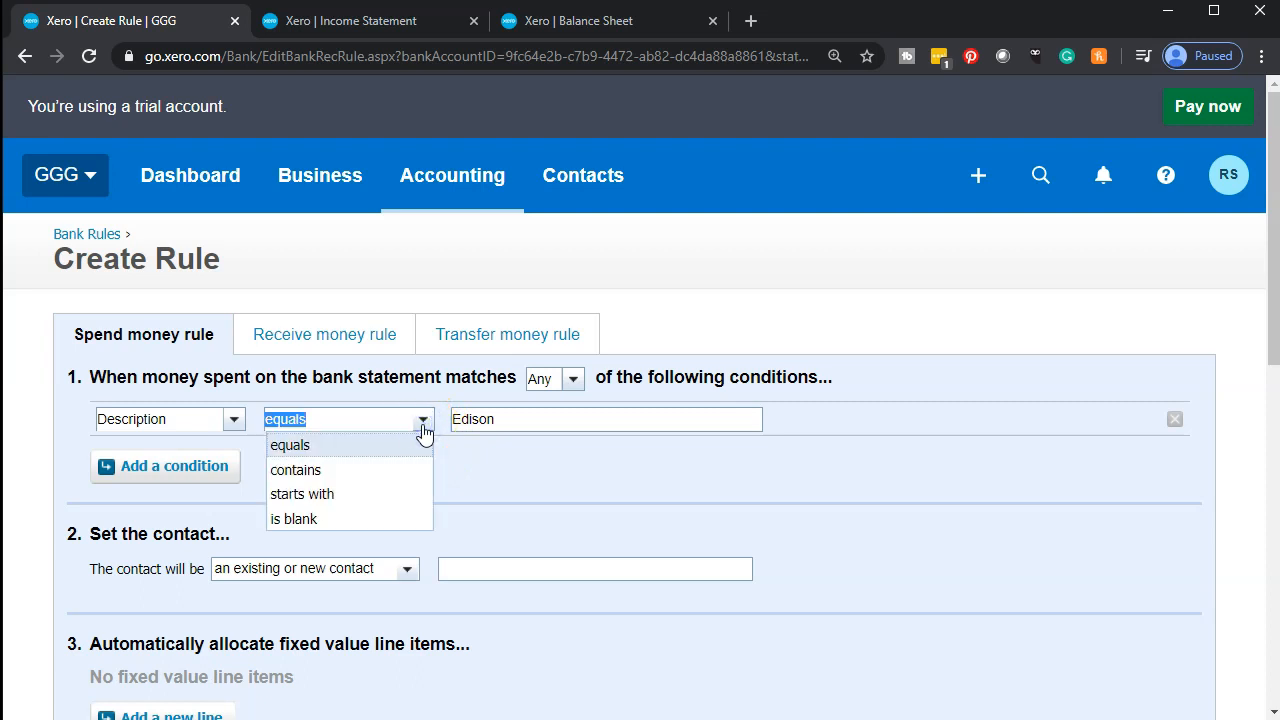
pyautogui.click(416, 471)
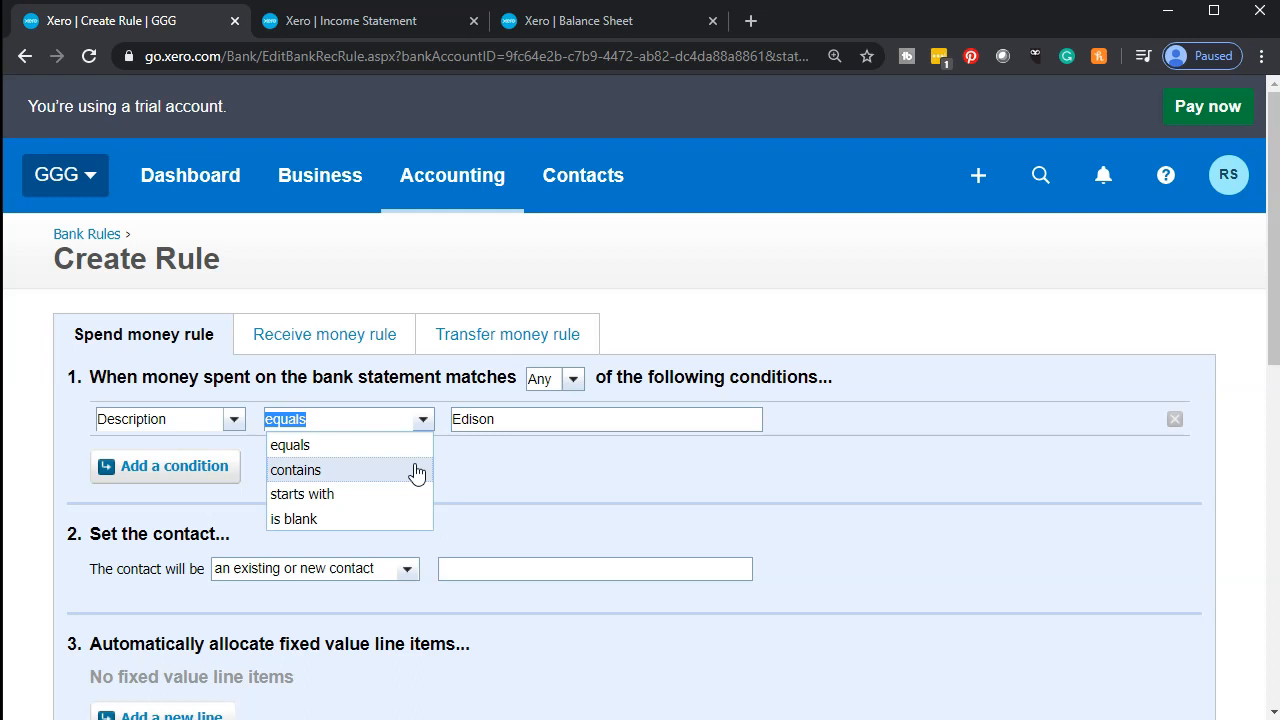
pyautogui.click(418, 471)
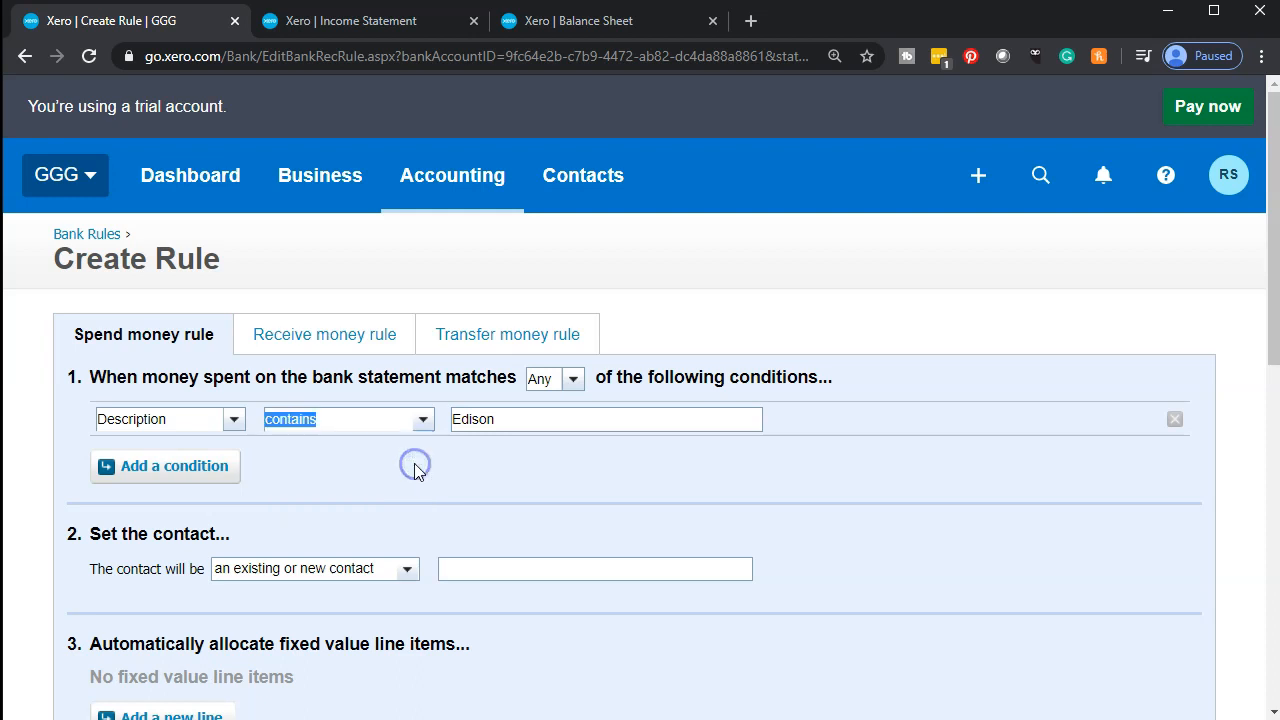
pyautogui.click(483, 459)
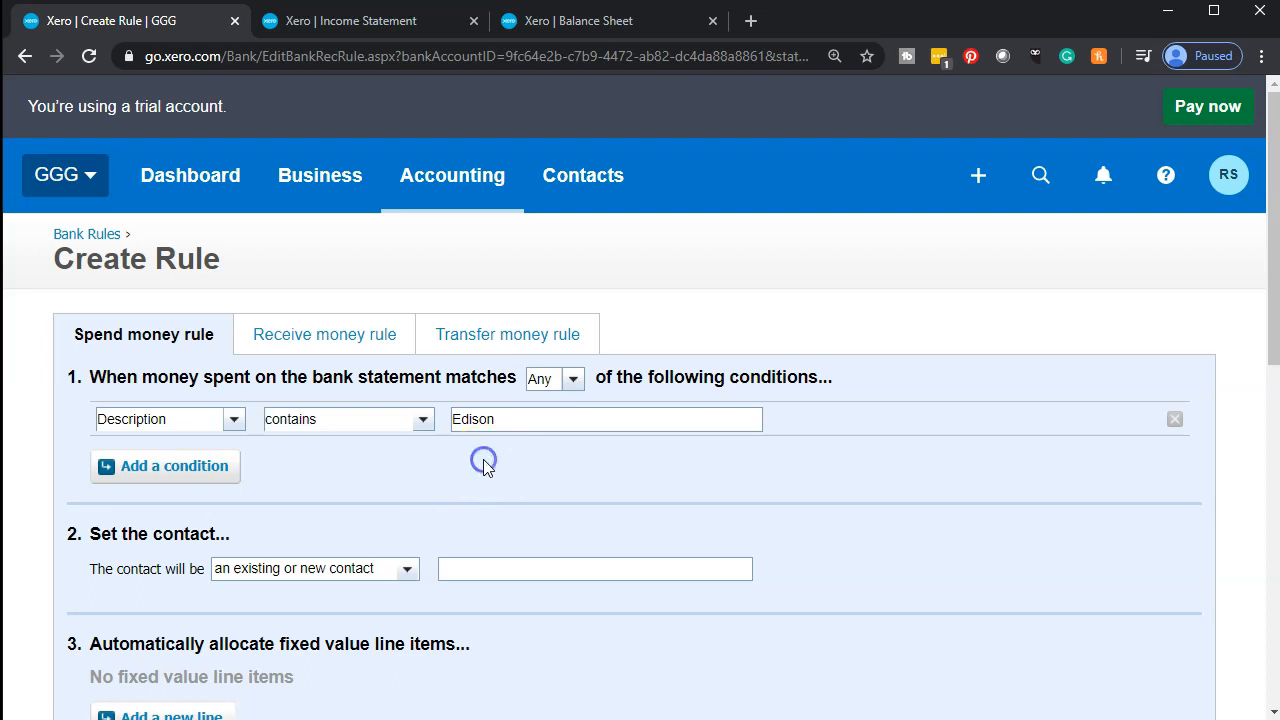
# Set the rule's contact to Edison as an existing or new contact, reusing the text from the Description condition.
pyautogui.scroll(-1, 483, 459)
pyautogui.click(460, 469)
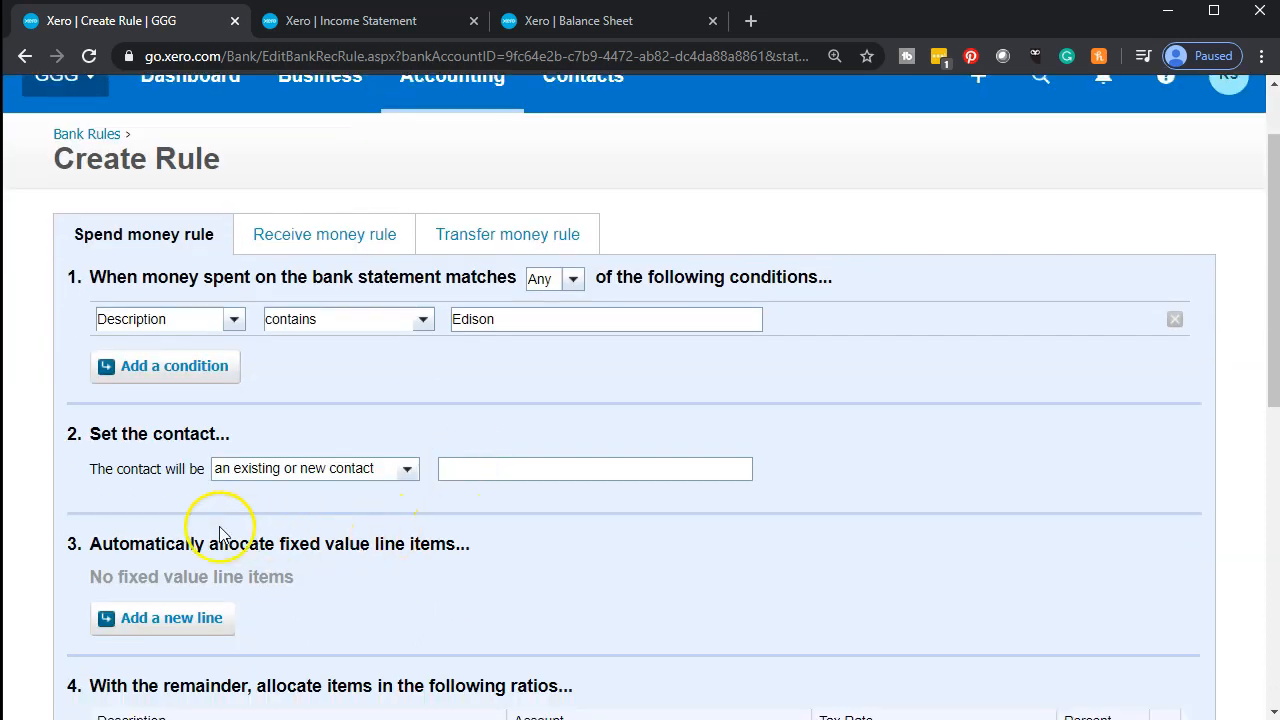
pyautogui.scroll(-1, 170, 500)
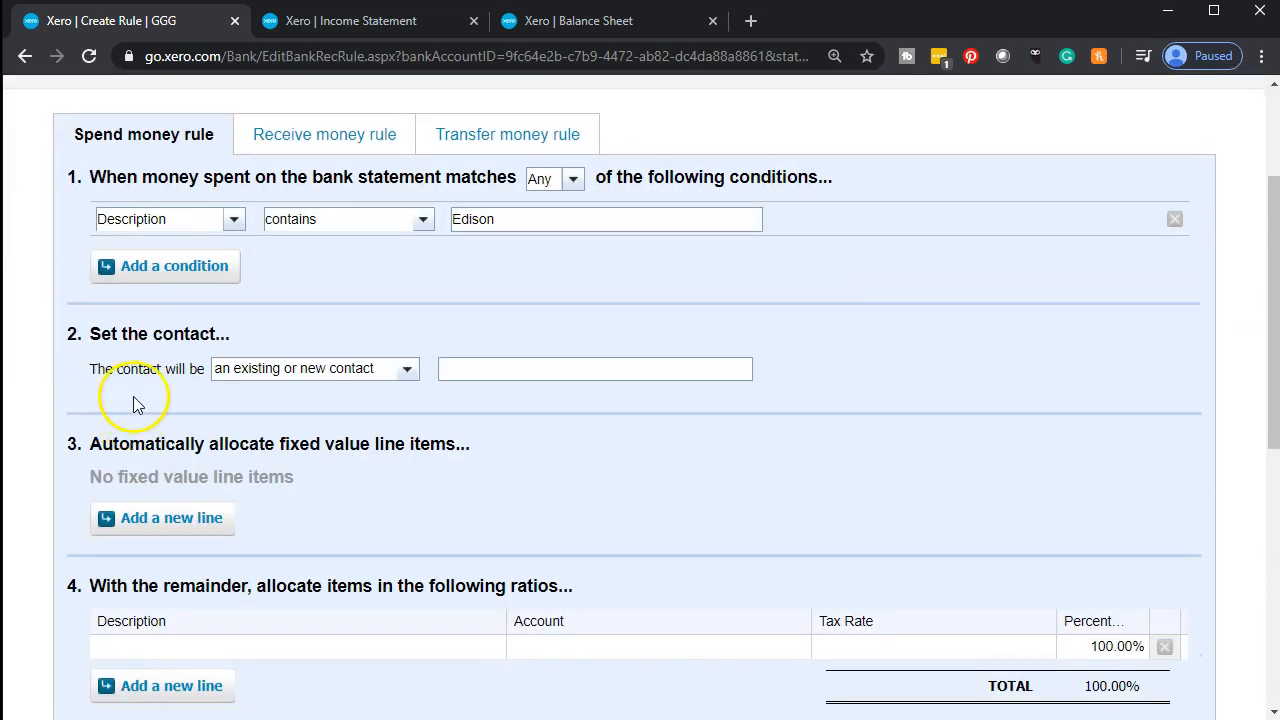
pyautogui.click(410, 370)
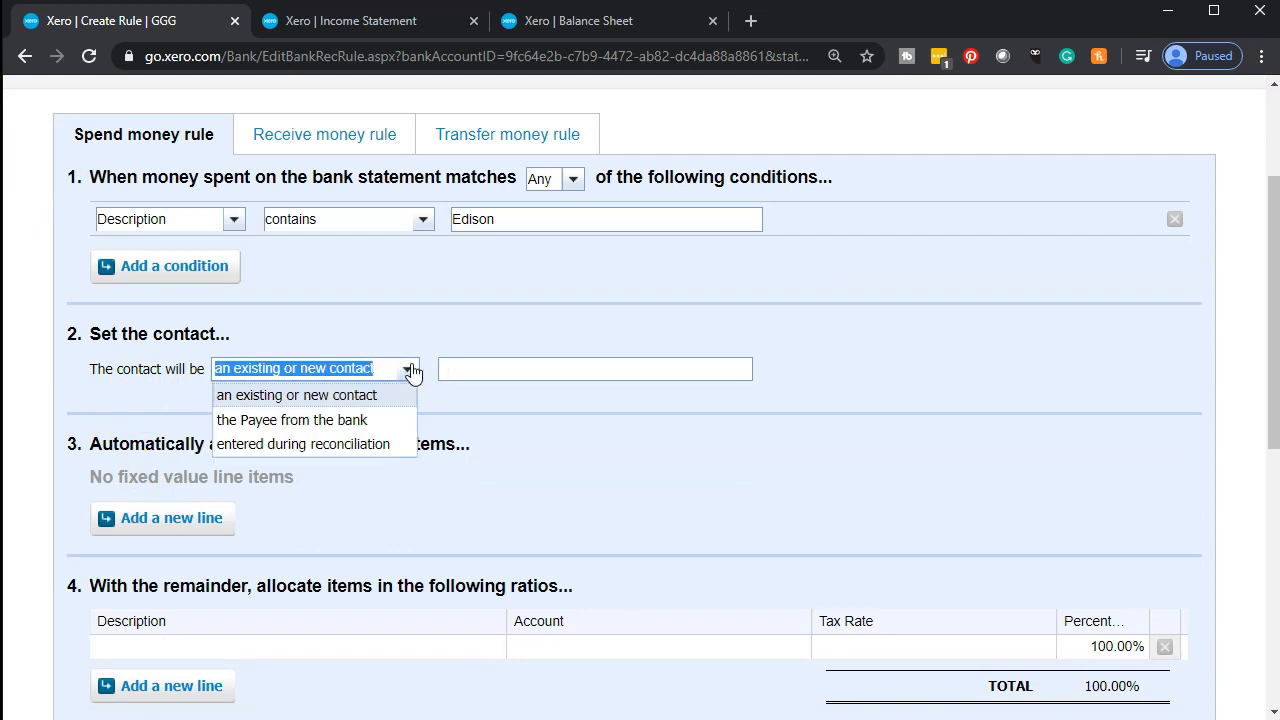
pyautogui.click(410, 370)
pyautogui.click(410, 370)
pyautogui.click(478, 366)
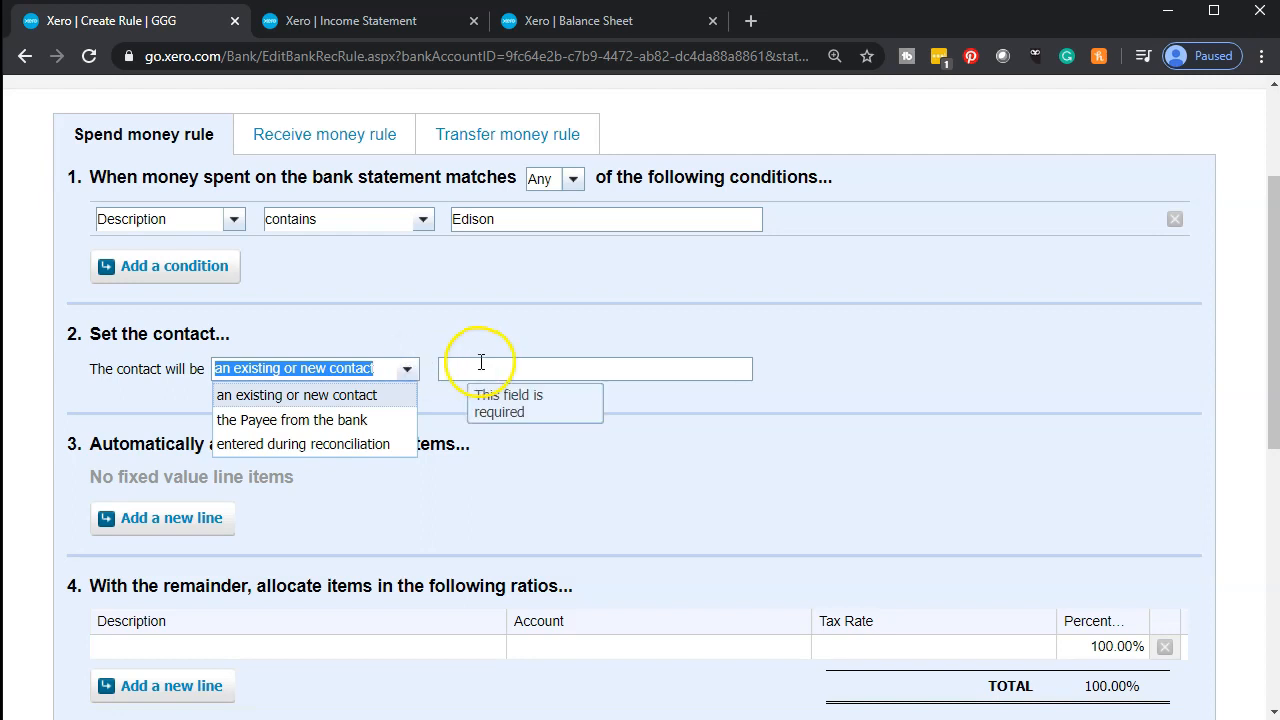
pyautogui.moveTo(523, 212); pyautogui.dragTo(428, 214)
pyautogui.hotkey('ctrl', 'c')
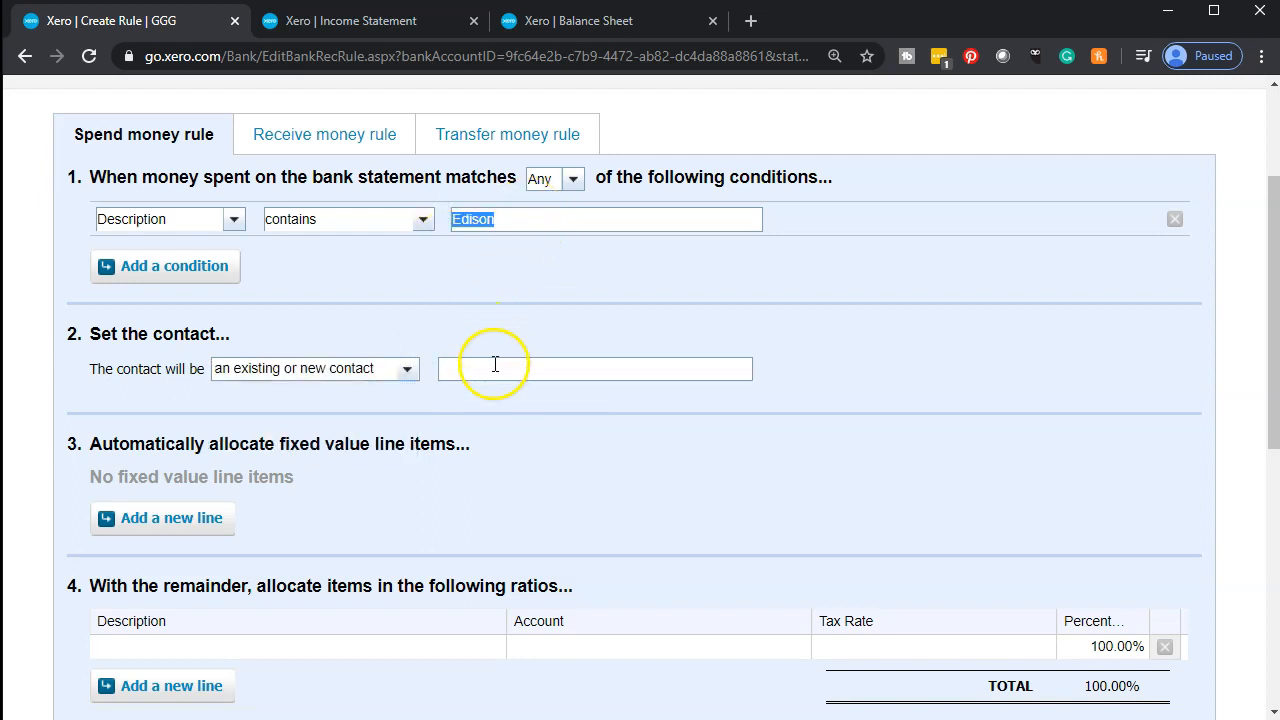
pyautogui.click(494, 365)
pyautogui.hotkey('ctrl', 'v')
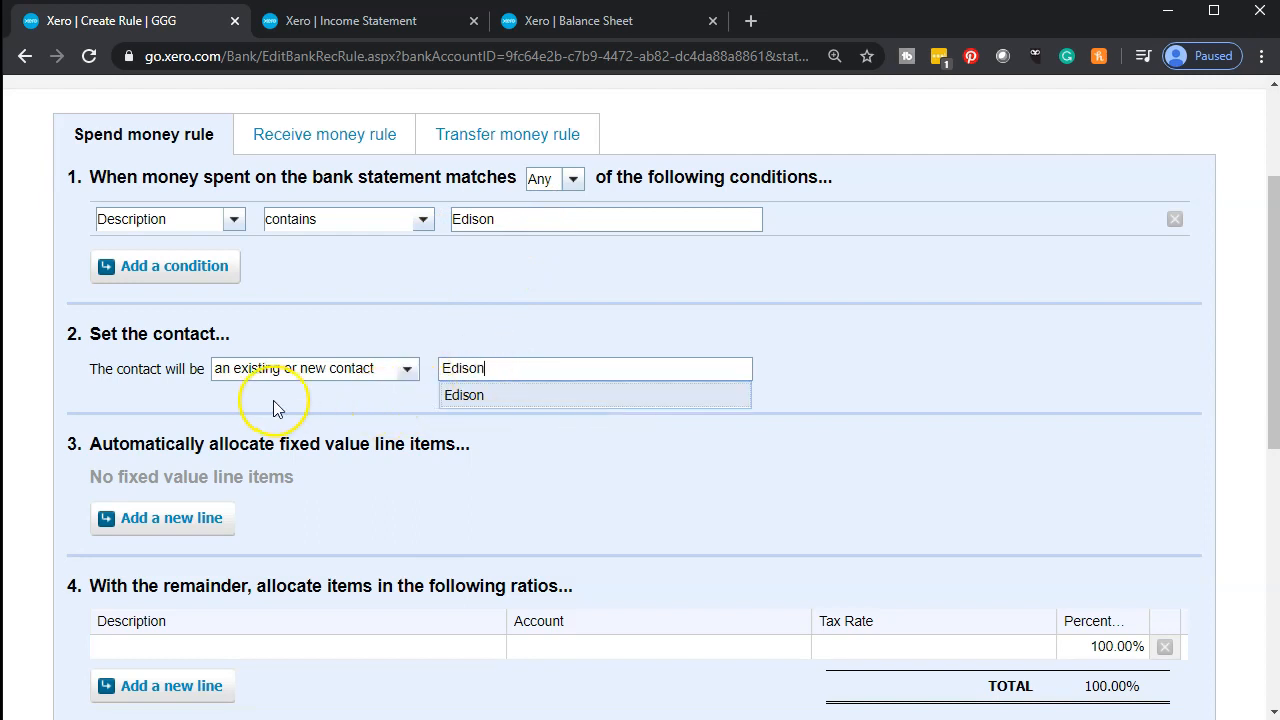
pyautogui.click(273, 400)
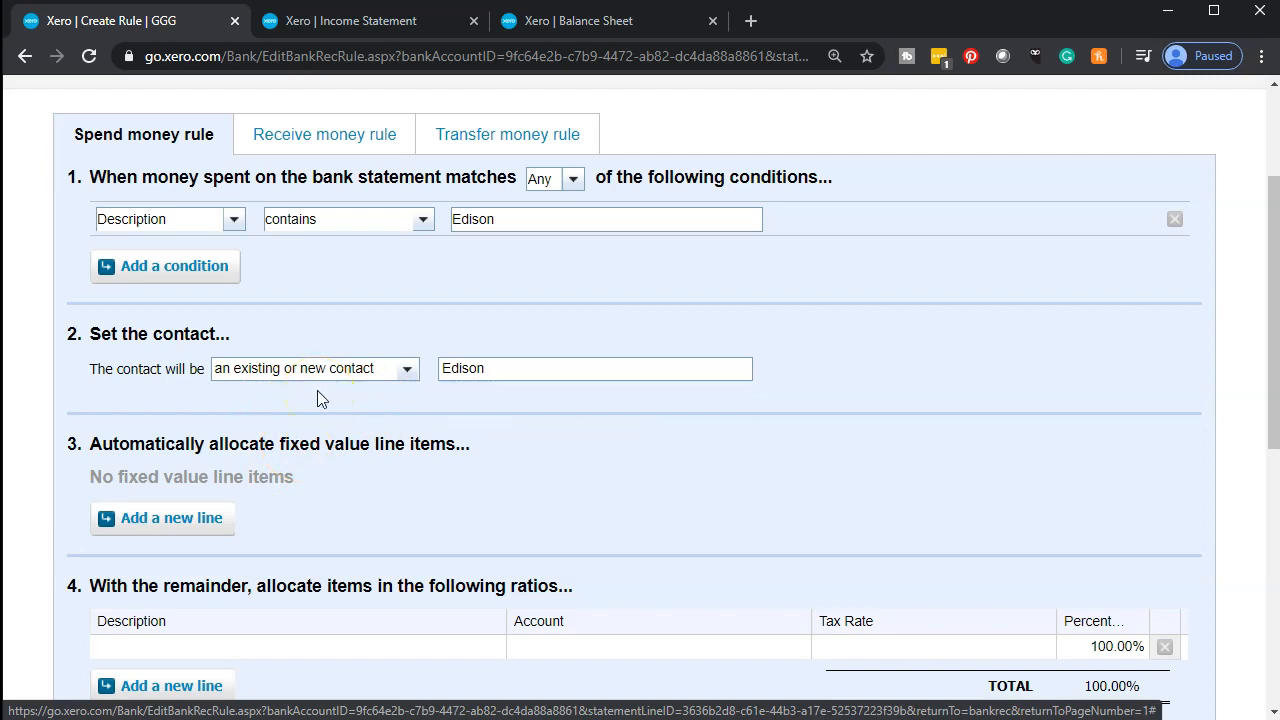
# Fill in the remainder allocation line with the description Utilities and the account 6335 - Utilities.
pyautogui.scroll(-2, 317, 390)
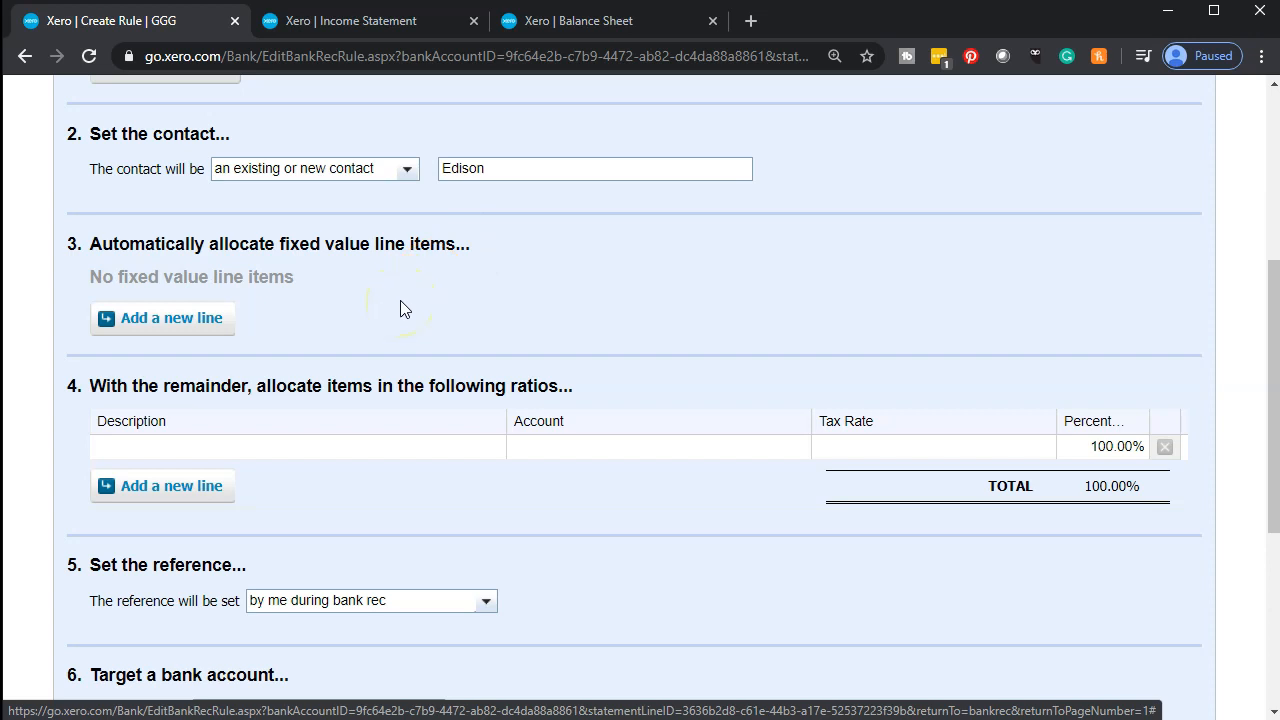
pyautogui.scroll(-2, 86, 362)
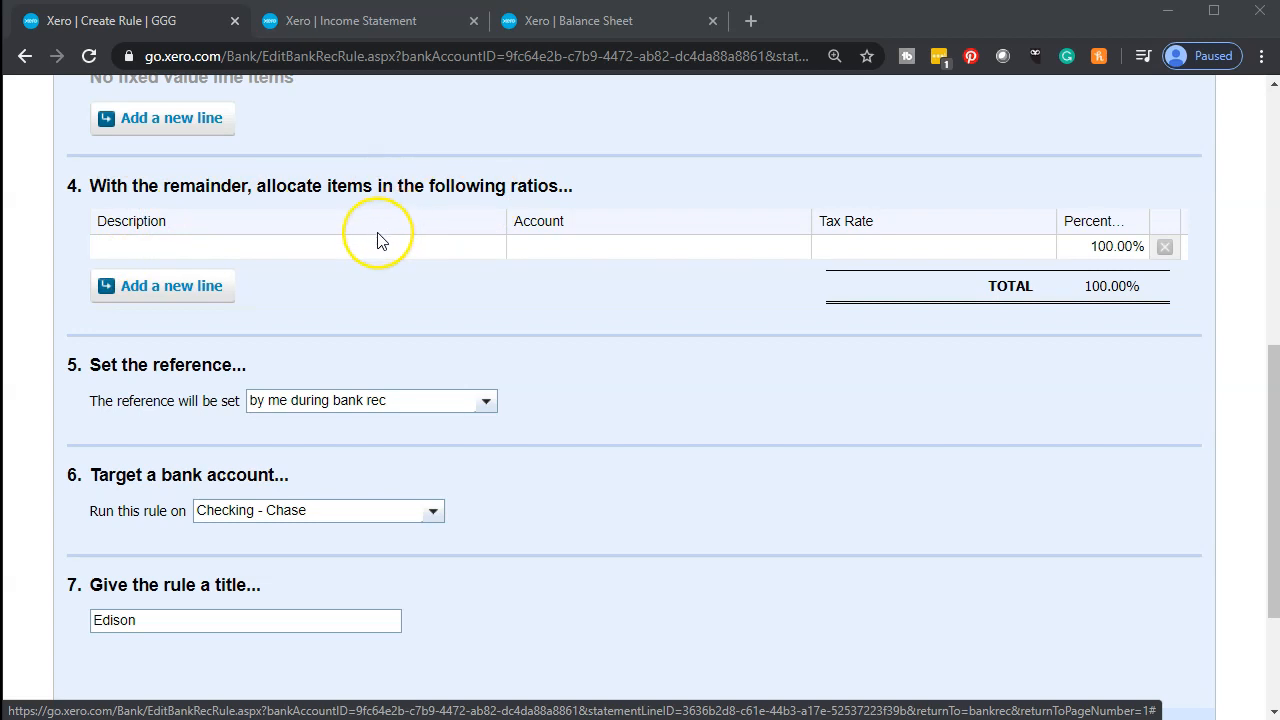
pyautogui.click(318, 247)
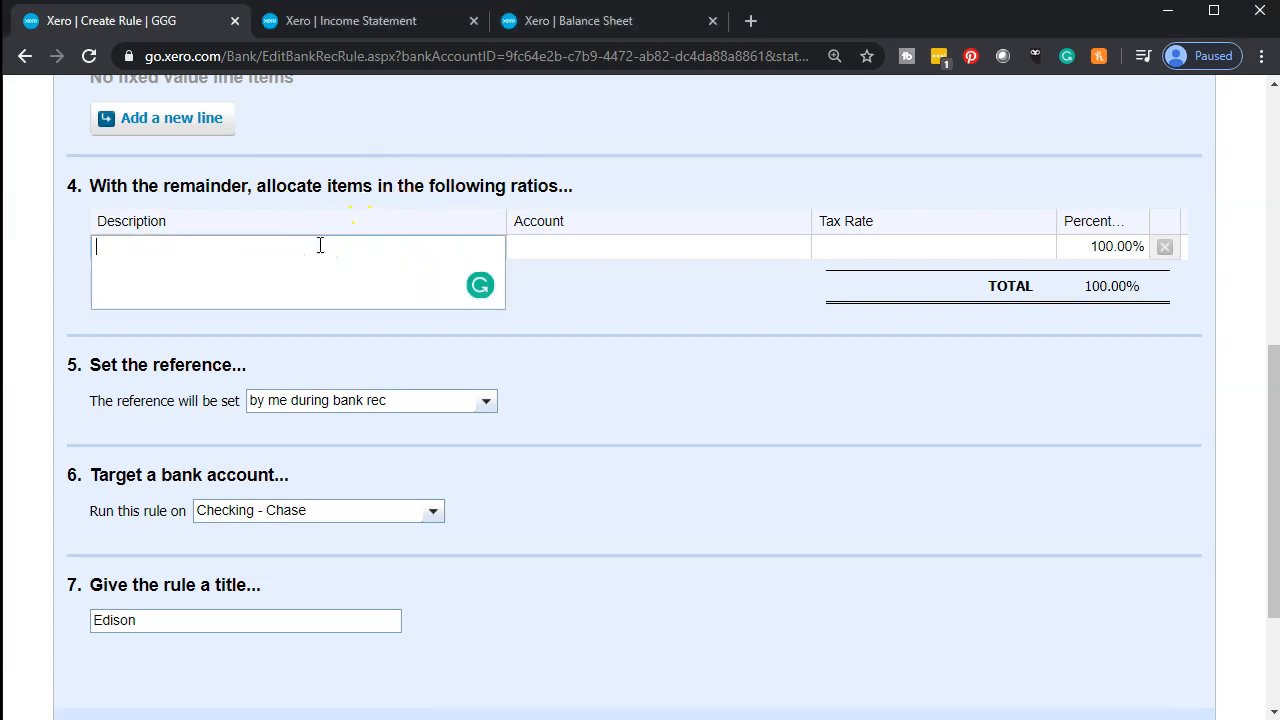
pyautogui.write('Utilities')
pyautogui.press('BackSpace')
pyautogui.press('BackSpace')
pyautogui.press('BackSpace')
pyautogui.press('BackSpace')
pyautogui.press('BackSpace')
pyautogui.write('ities')
pyautogui.press('Tab')
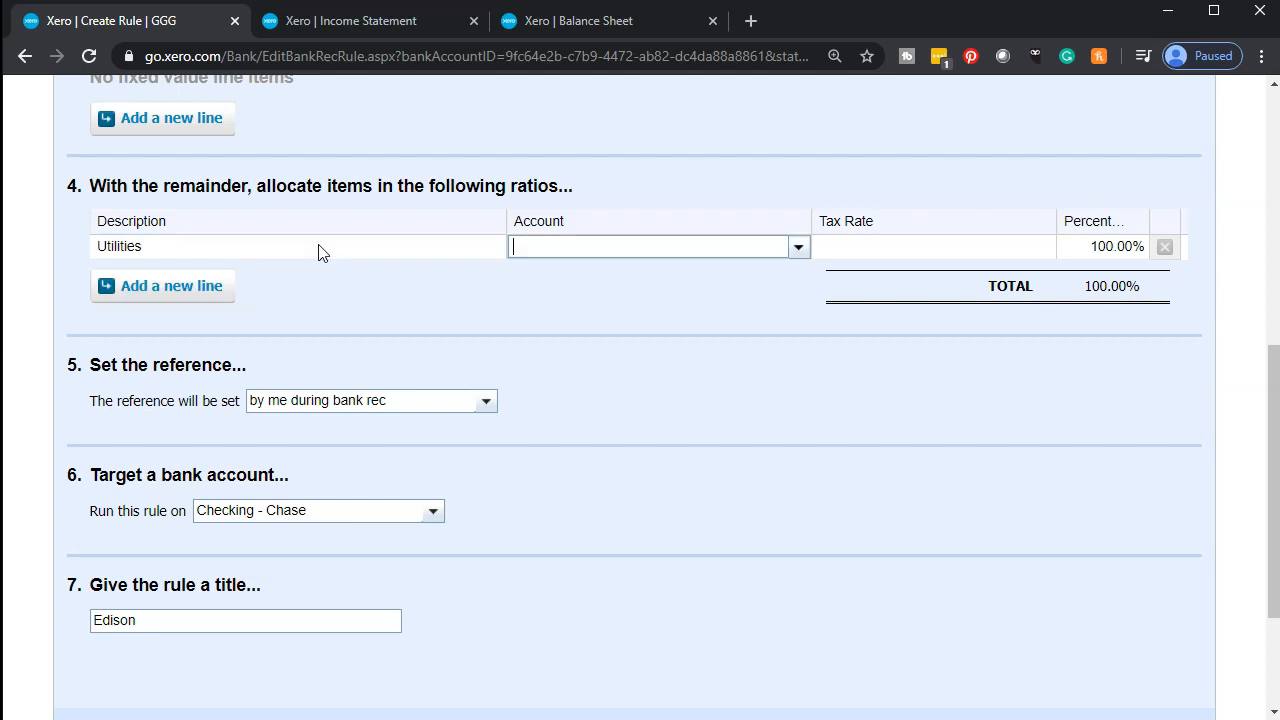
pyautogui.write('Ut')
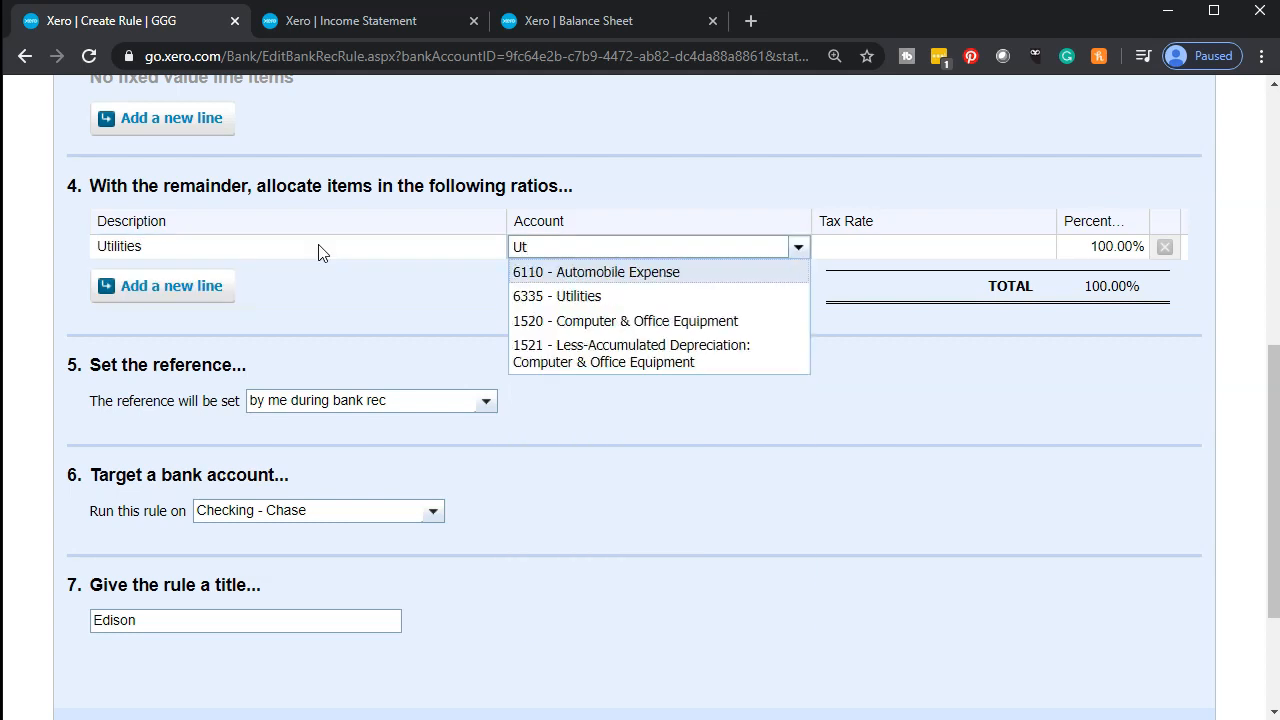
pyautogui.press('Down')
pyautogui.press('Tab')
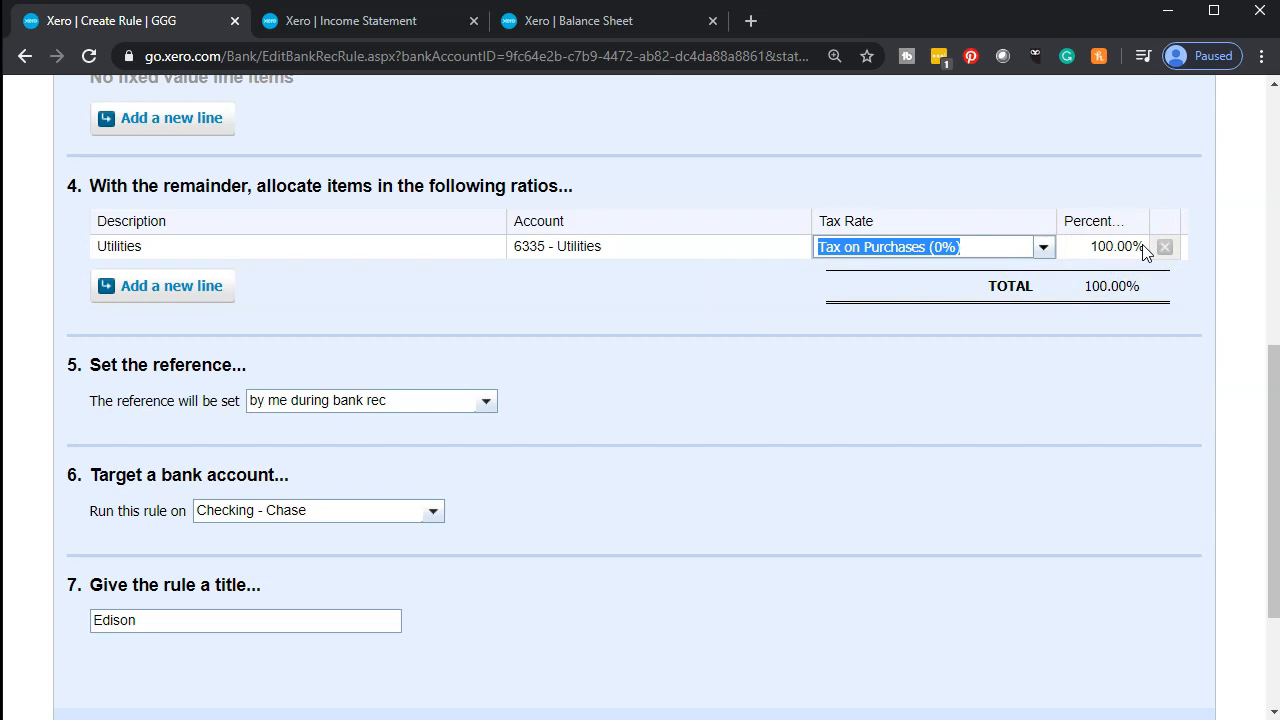
# Review the rule's reference options, keeping by me during bank rec, and choose Checking - Chase as the target bank account.
pyautogui.scroll(-2, 272, 333)
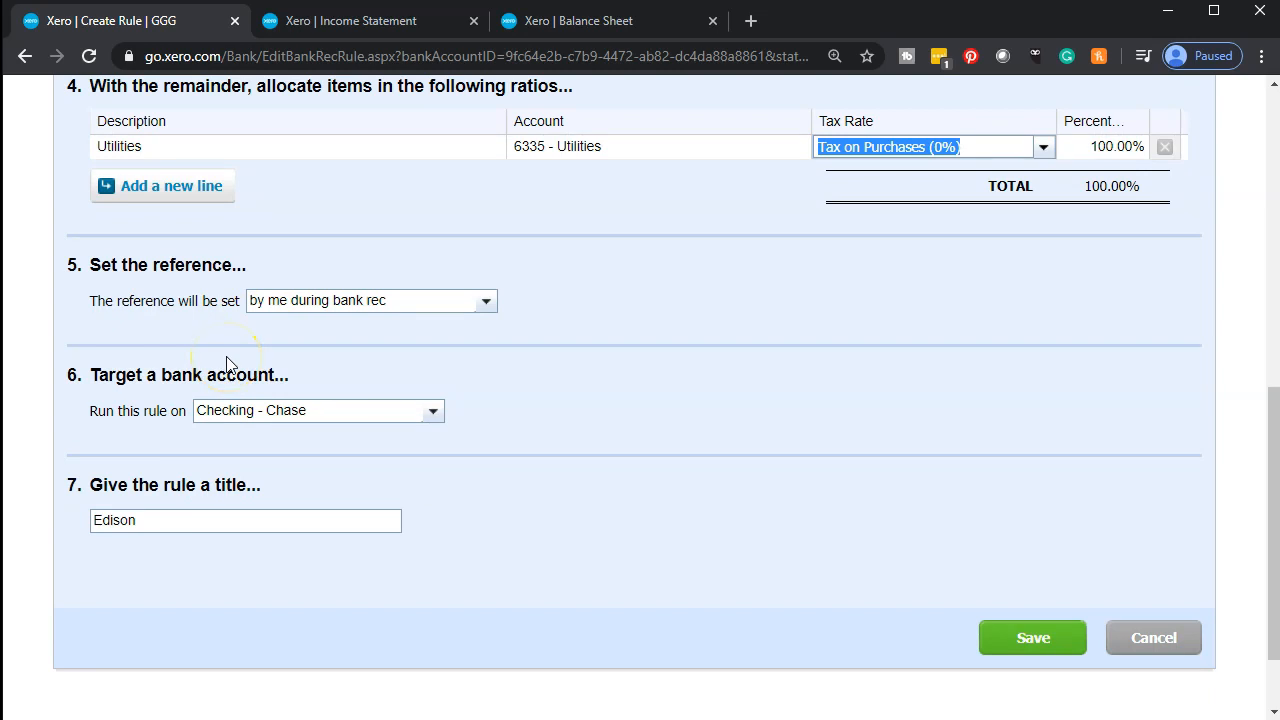
pyautogui.scroll(2, 165, 430)
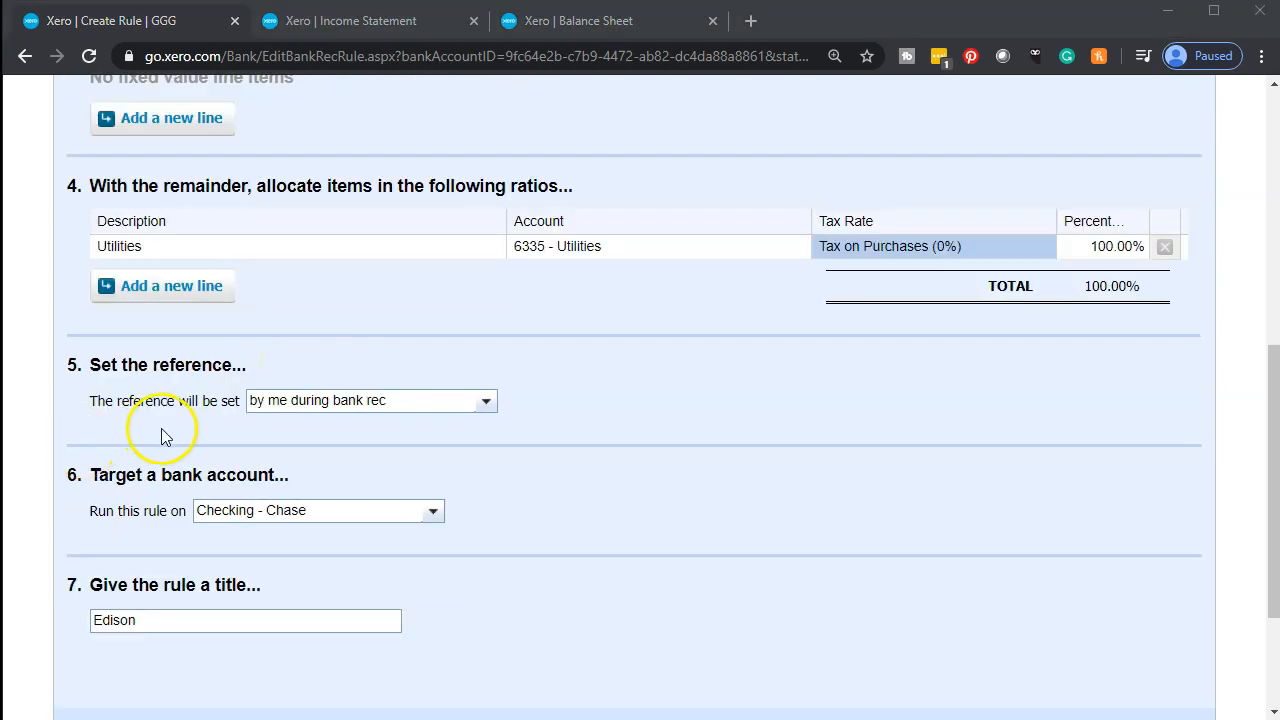
pyautogui.click(488, 402)
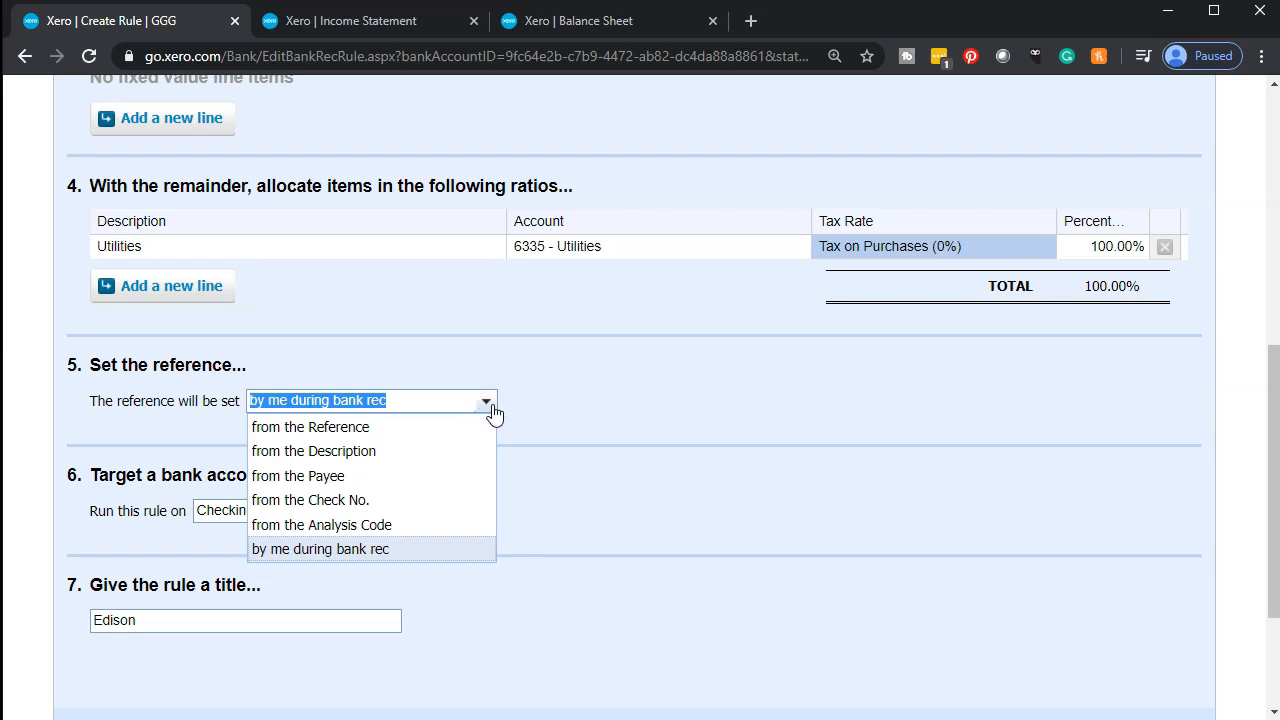
pyautogui.click(560, 403)
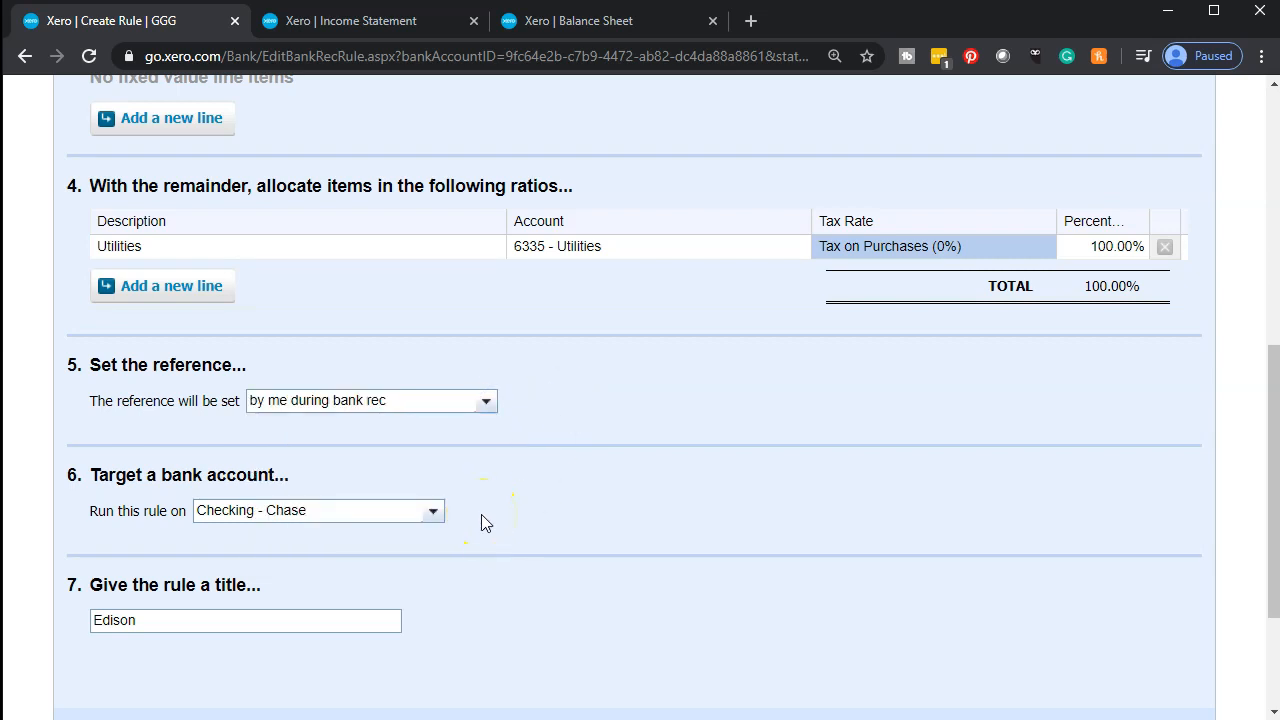
pyautogui.click(433, 512)
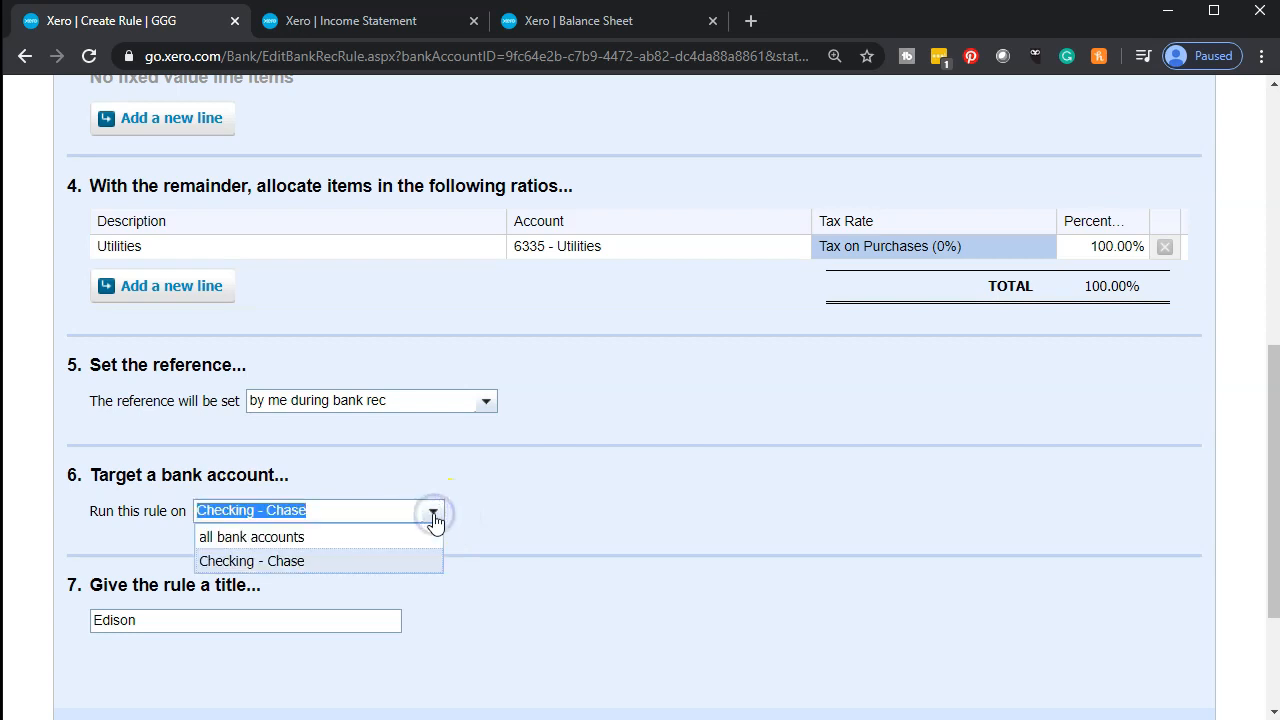
pyautogui.click(285, 565)
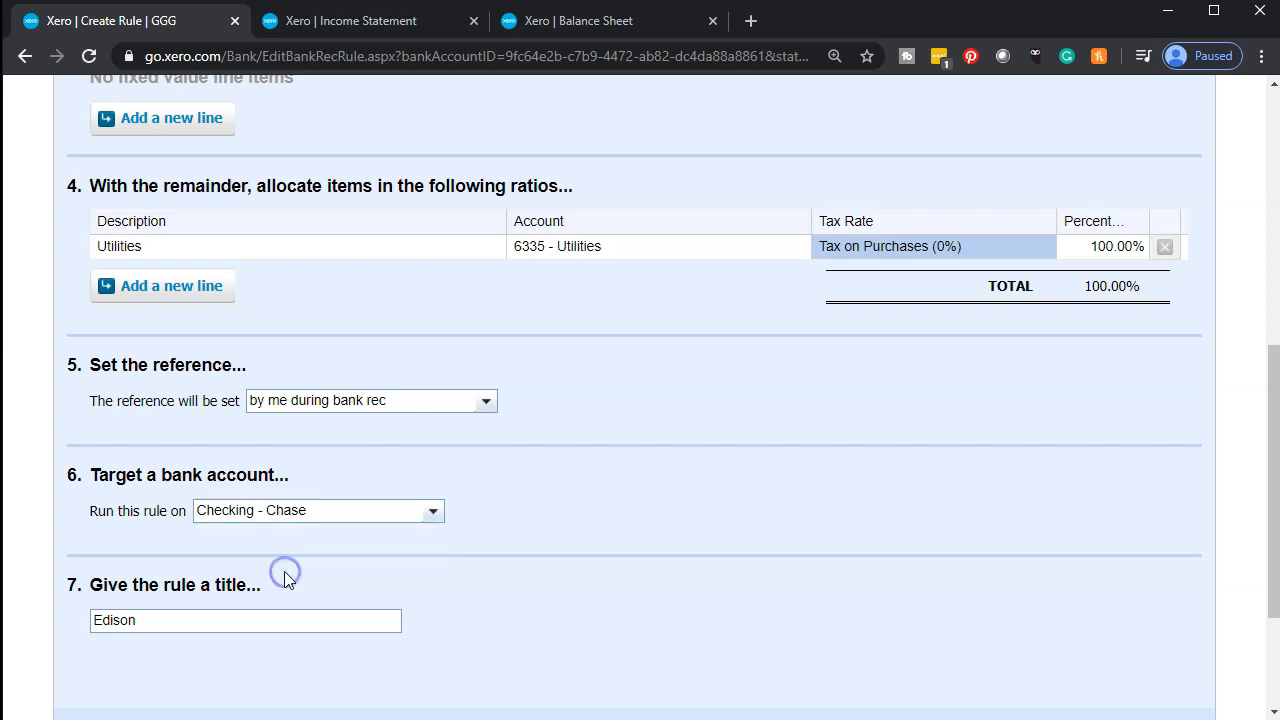
# Keep Edison as the rule's title and save the bank rule.
pyautogui.scroll(-2, 286, 580)
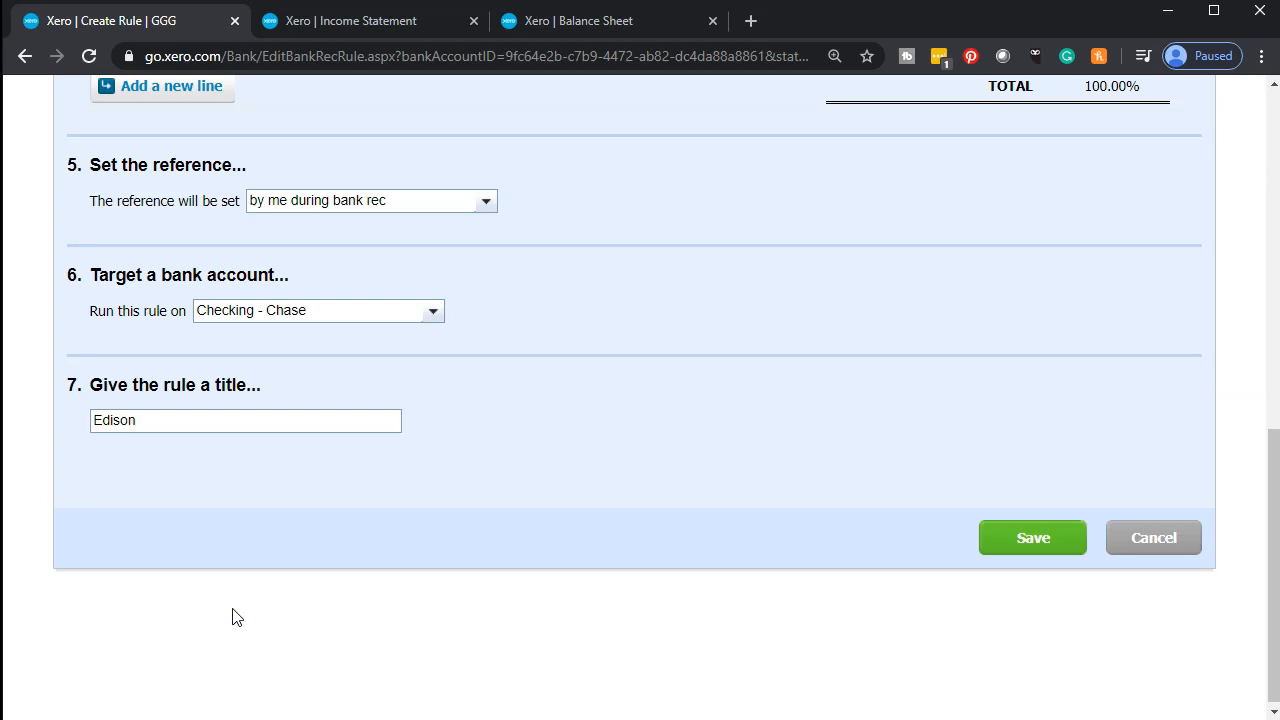
pyautogui.click(150, 420)
pyautogui.click(1040, 546)
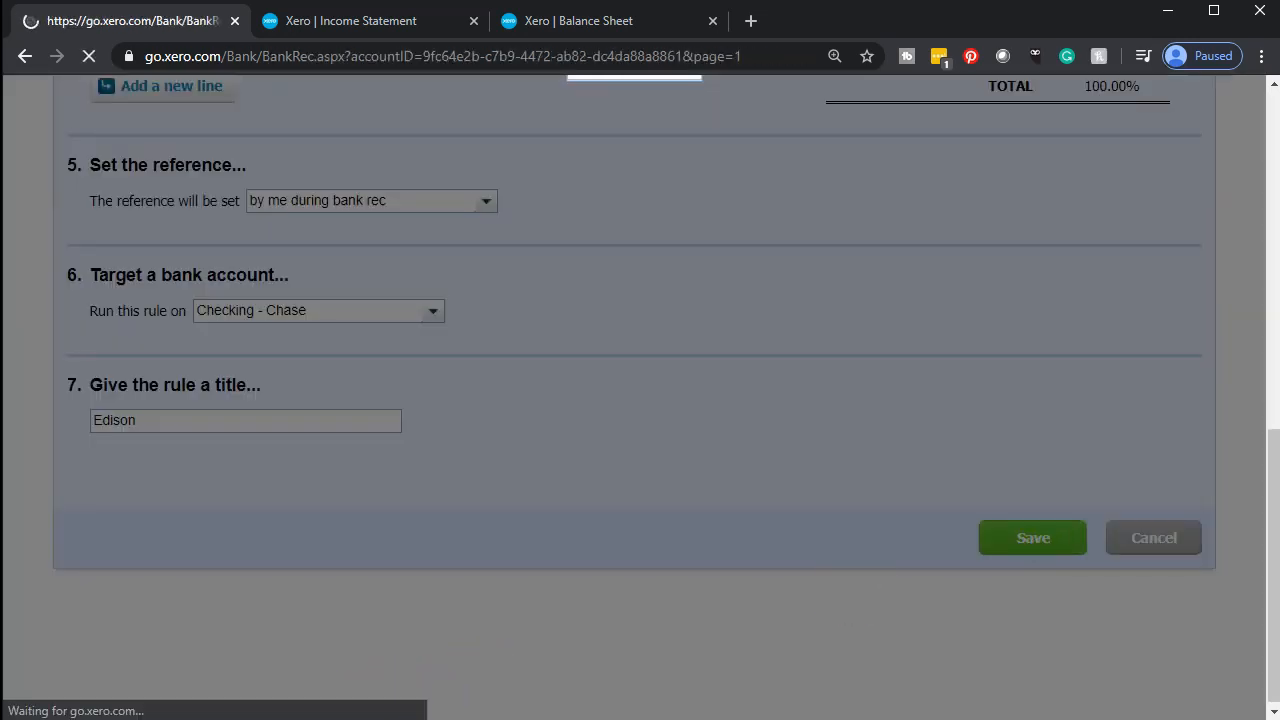
# View the details of the transaction suggested by the Edison rule for the 620.00 statement line.
pyautogui.scroll(-15, 120, 604)
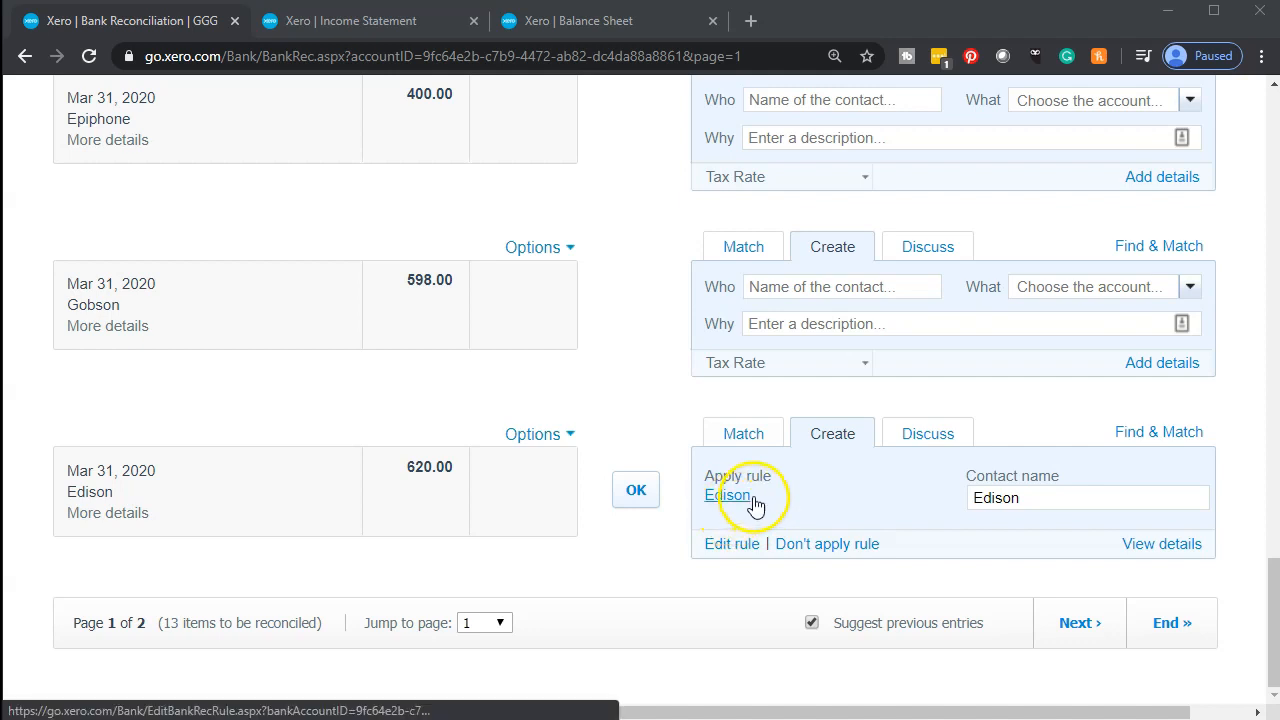
pyautogui.click(1140, 548)
pyautogui.scroll(-6, 1141, 546)
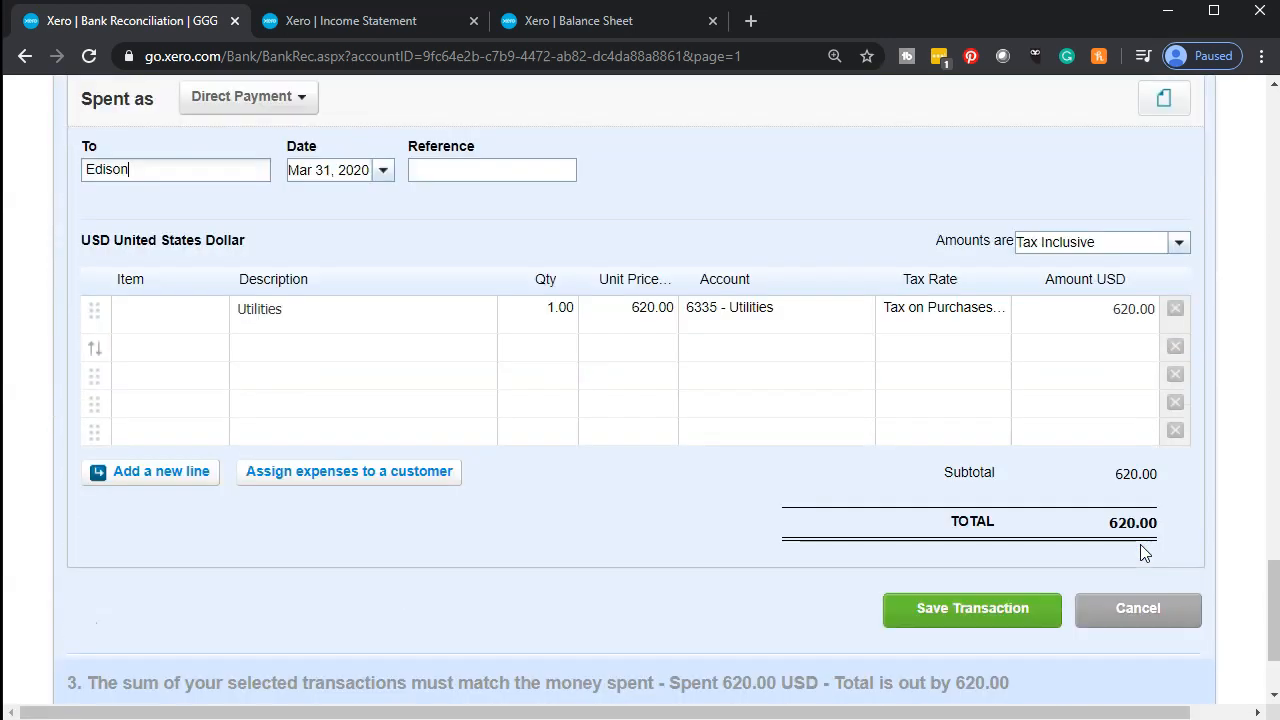
pyautogui.scroll(2, 797, 613)
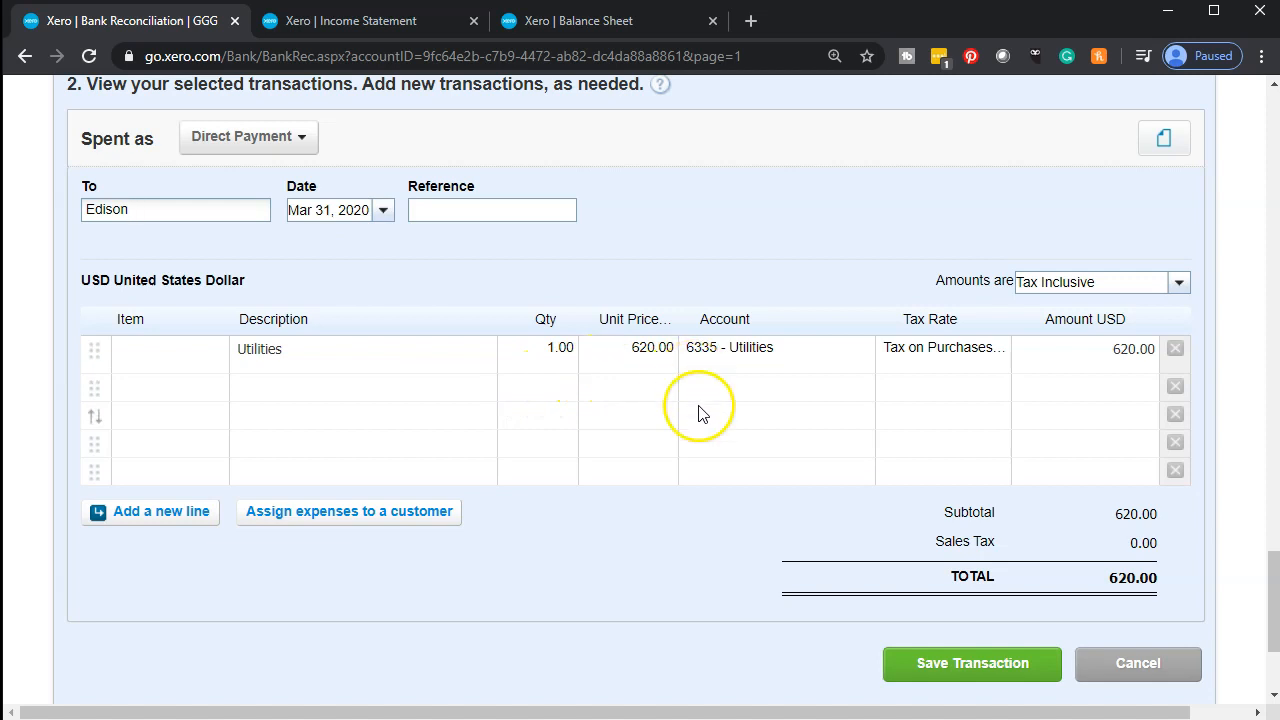
# Save the Edison direct payment suggested by the bank rule and reconcile it against the 620.00 statement line dated Mar 31, 2020.
pyautogui.scroll(5, 700, 415)
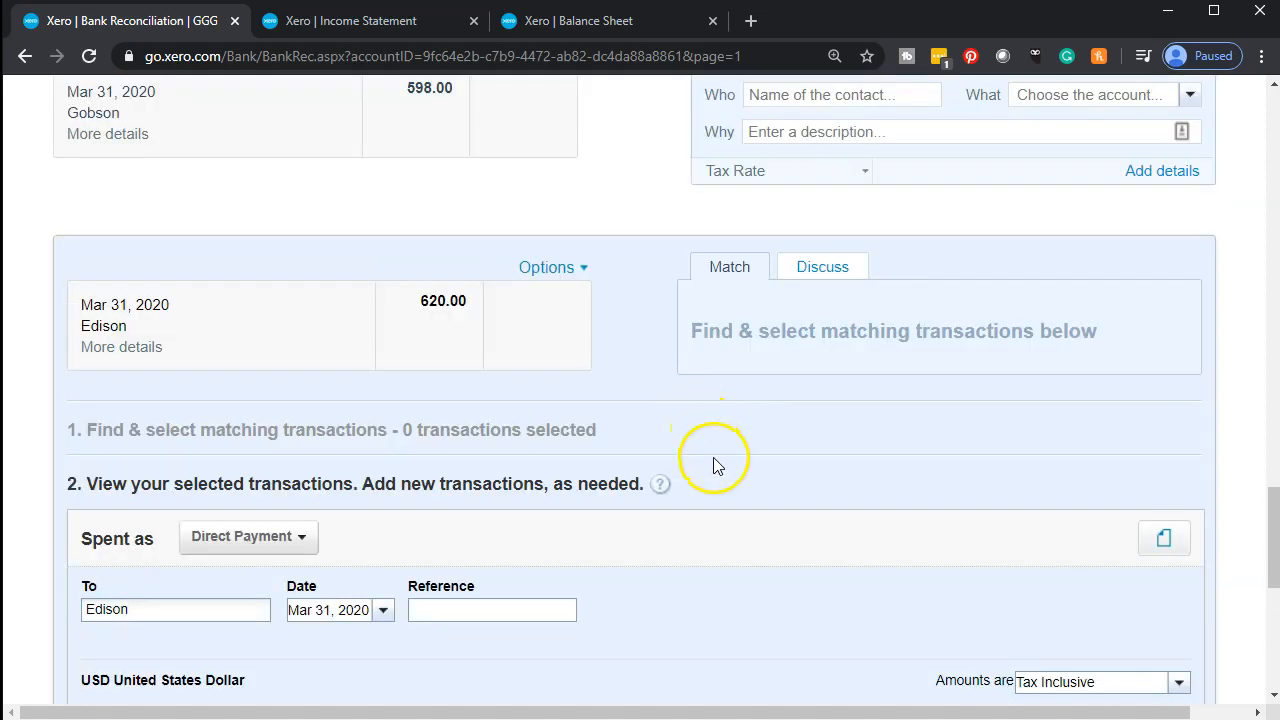
pyautogui.scroll(1, 713, 465)
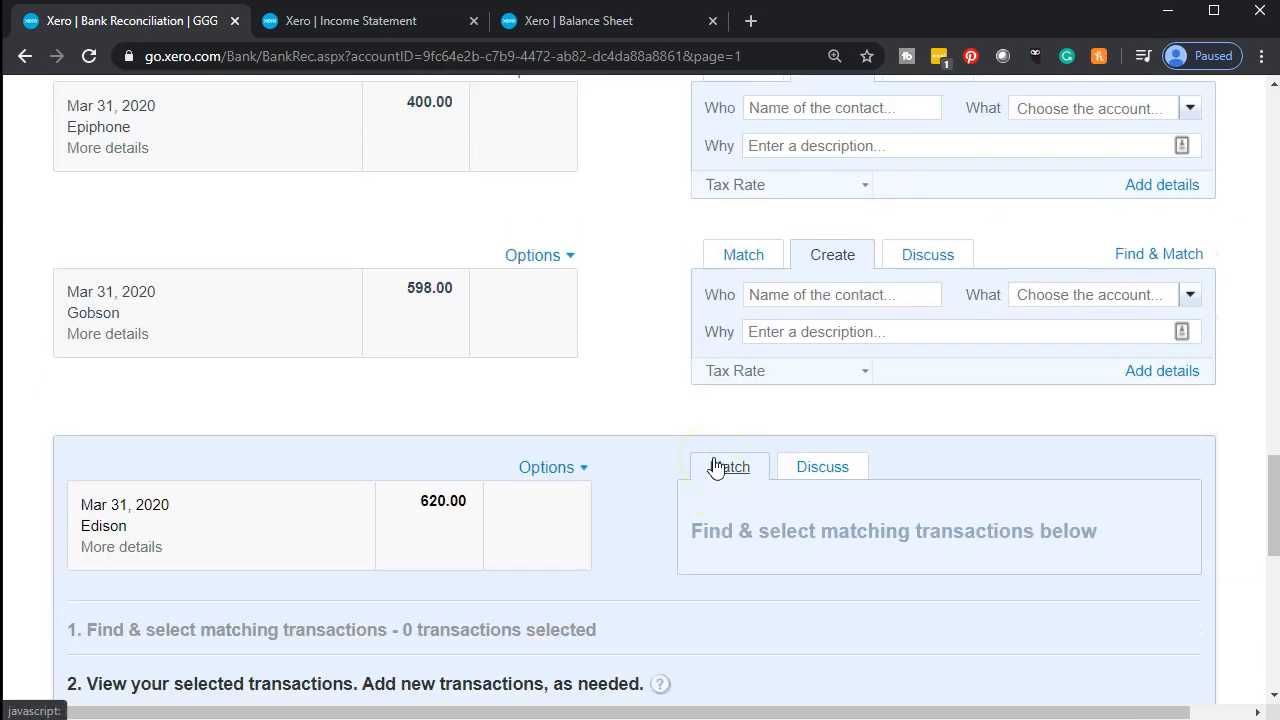
pyautogui.scroll(-10, 713, 465)
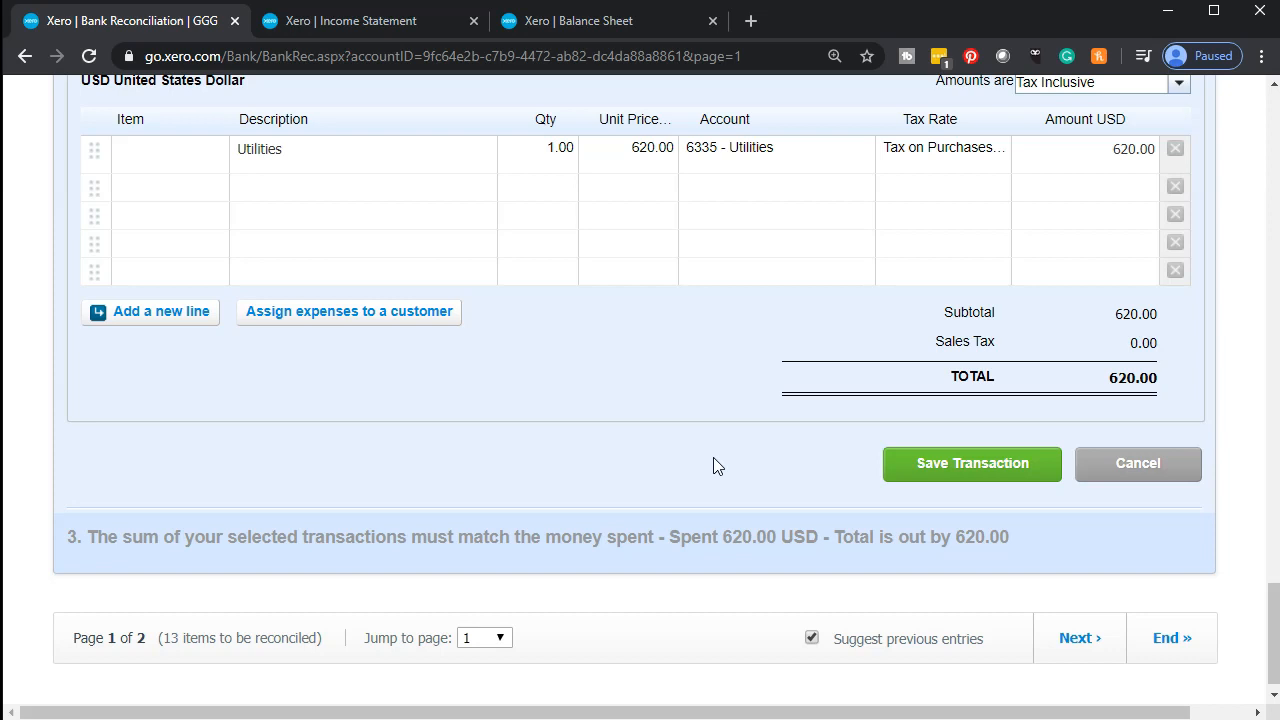
pyautogui.click(922, 486)
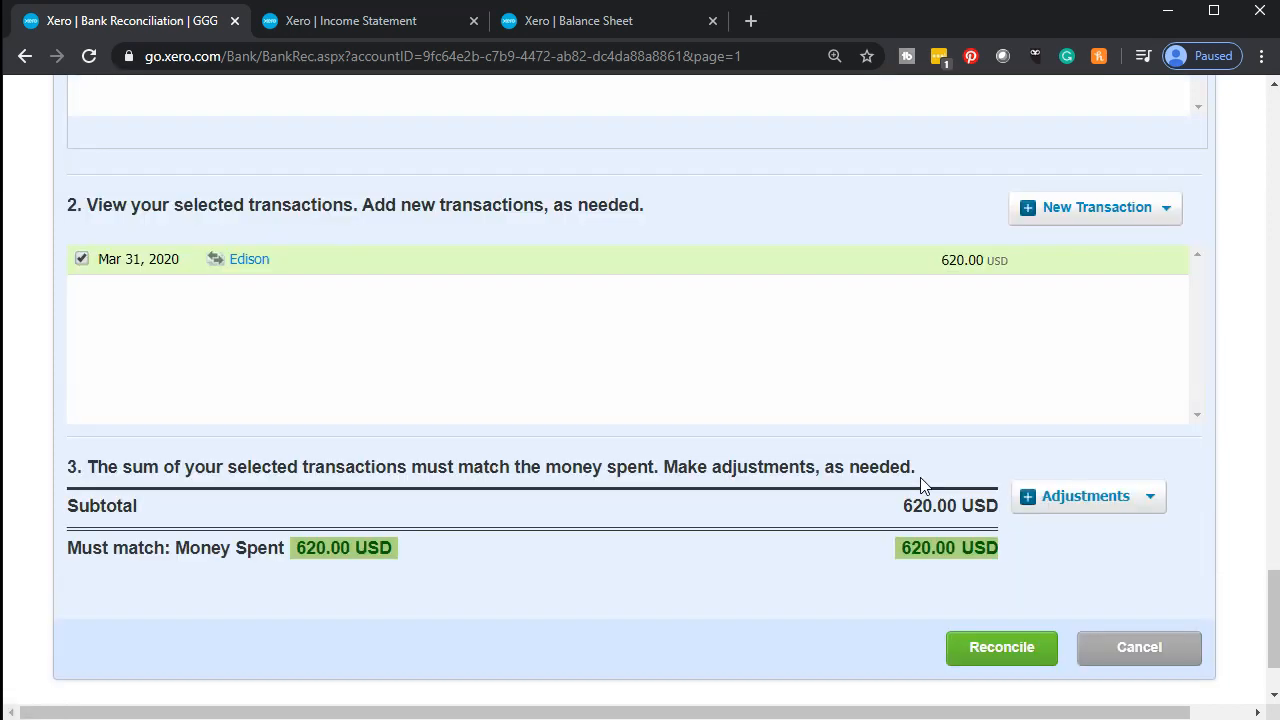
pyautogui.scroll(6, 826, 534)
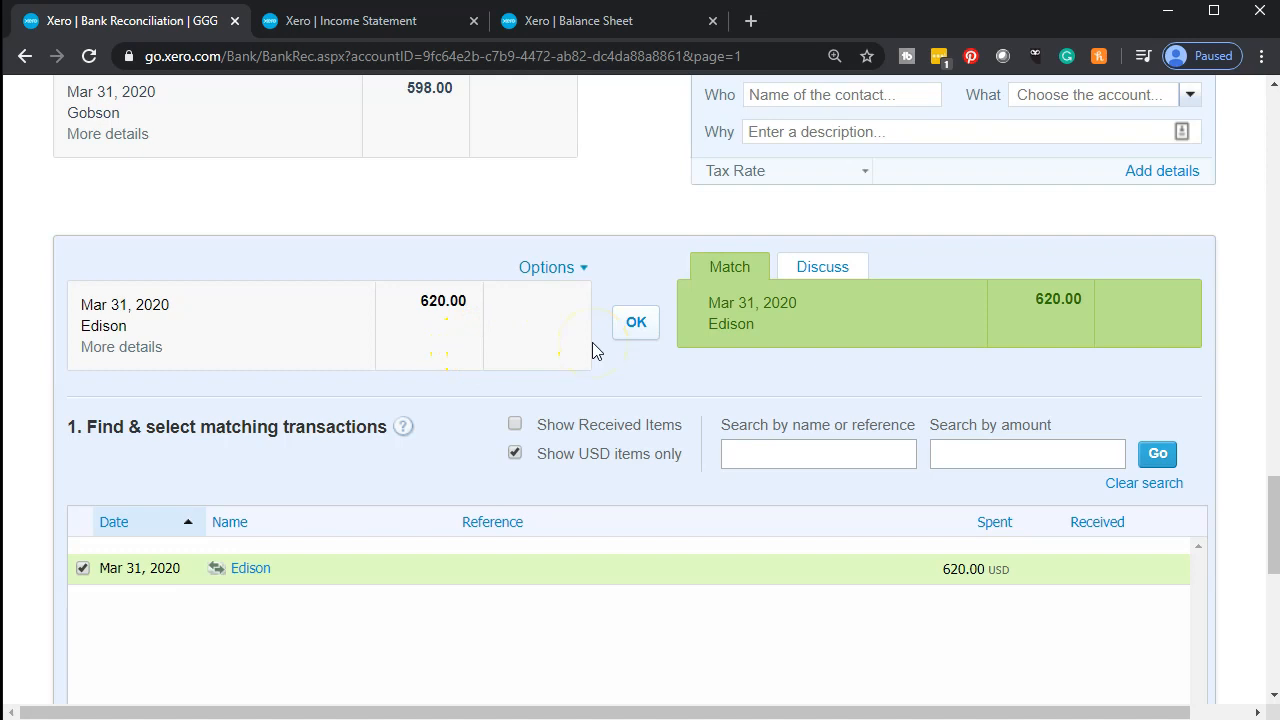
pyautogui.click(632, 336)
pyautogui.click(630, 325)
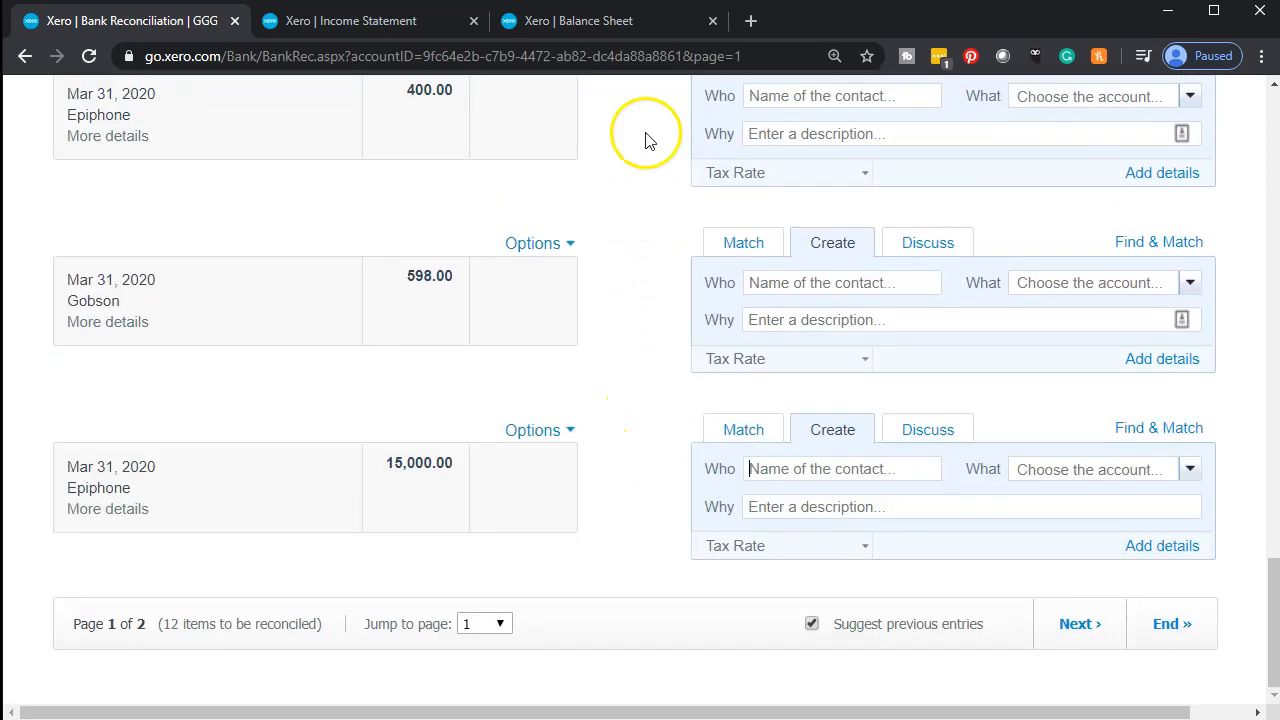
# Update the Balance Sheet report as of Mar 31, 2020 and review its liabilities and equity sections.
pyautogui.click(631, 22)
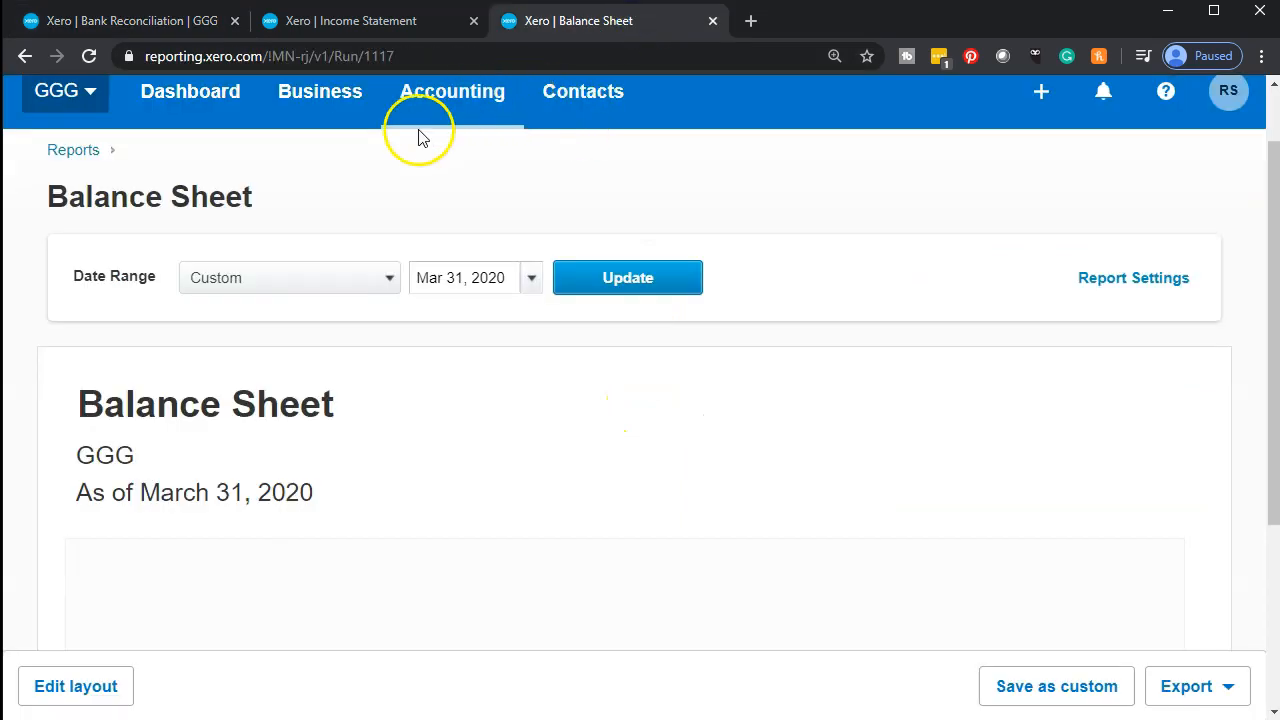
pyautogui.scroll(1, 420, 134)
pyautogui.click(660, 370)
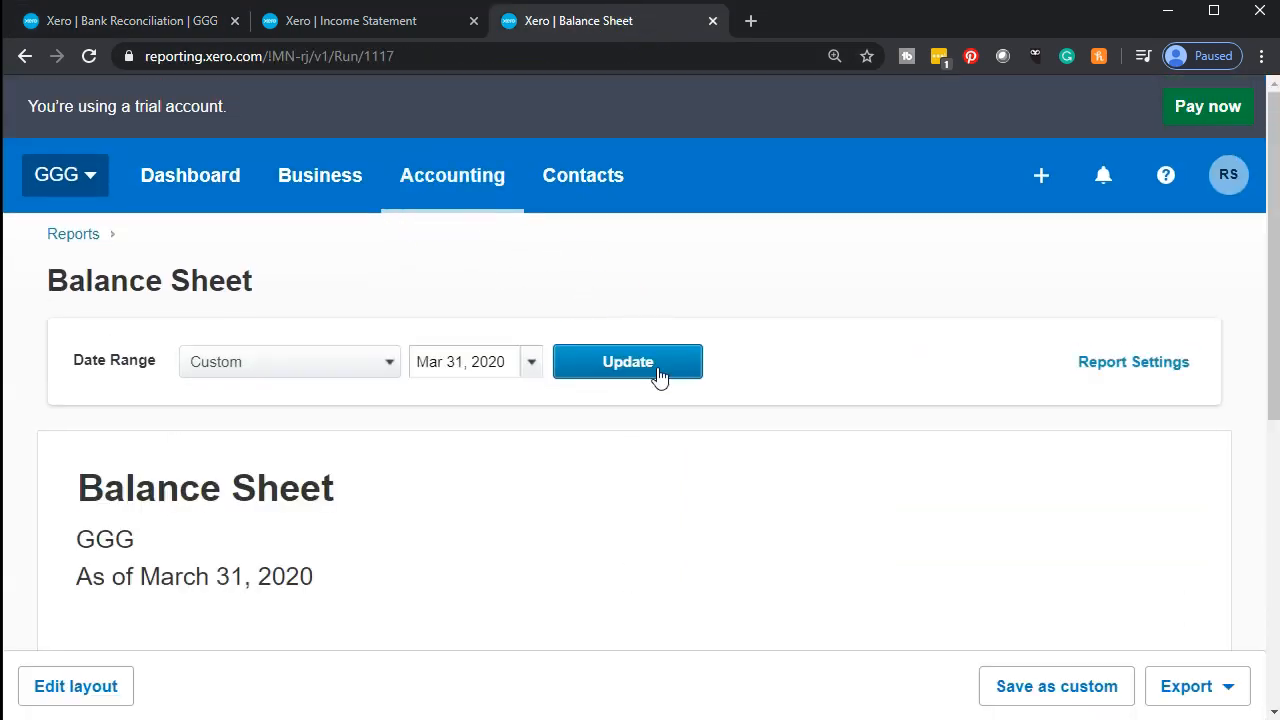
pyautogui.scroll(-5, 658, 375)
pyautogui.scroll(-1, 658, 375)
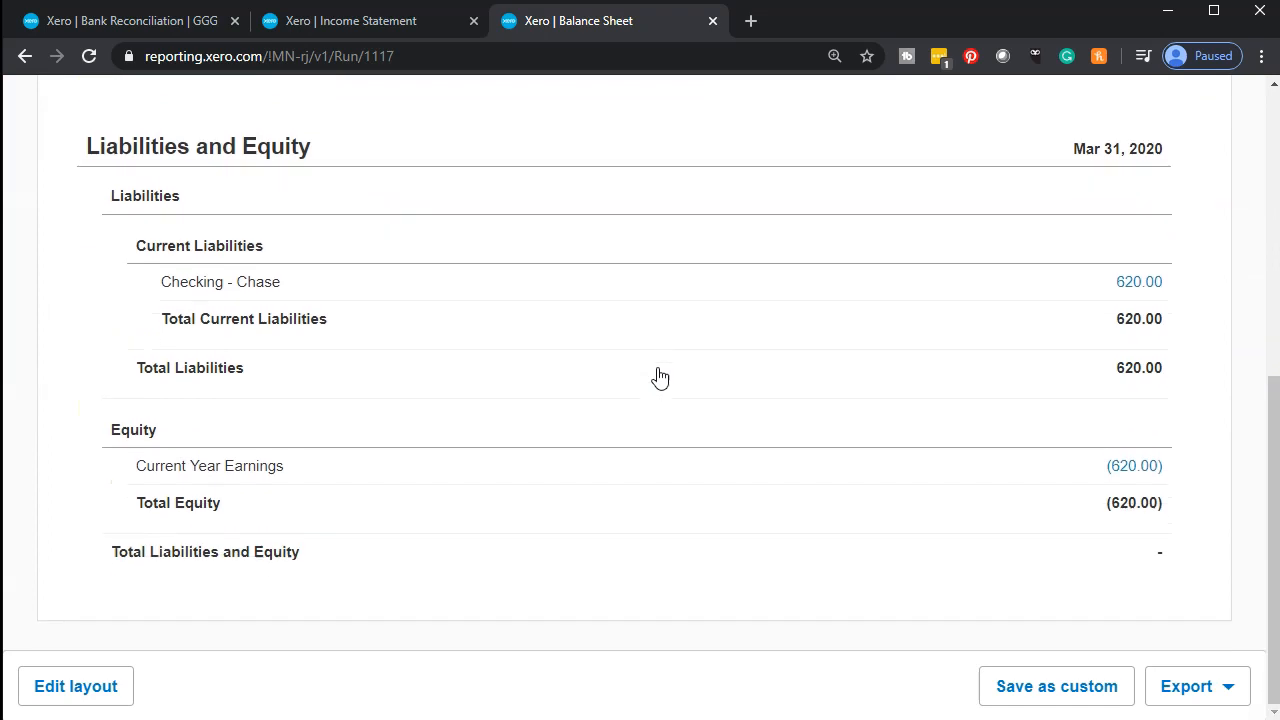
# Update the Income Statement for this financial year and review the operating expenses and net income.
pyautogui.click(376, 28)
pyautogui.click(760, 365)
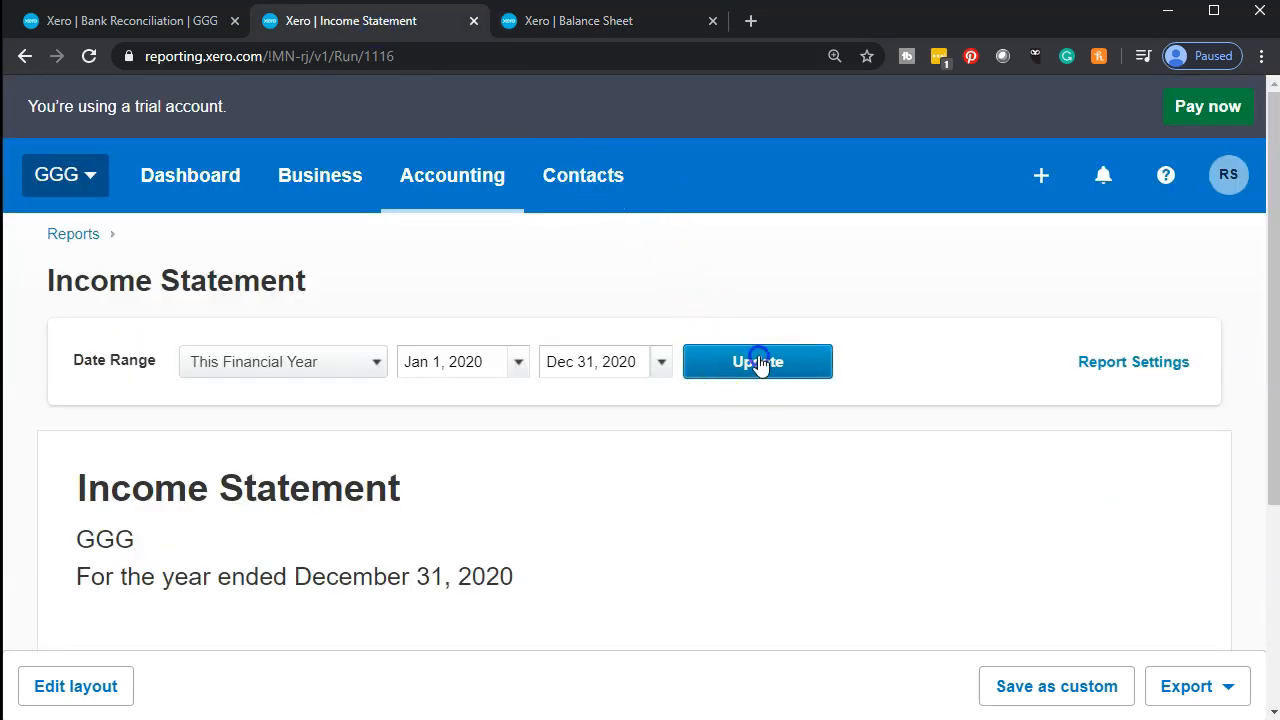
pyautogui.scroll(-4, 758, 364)
pyautogui.click(767, 395)
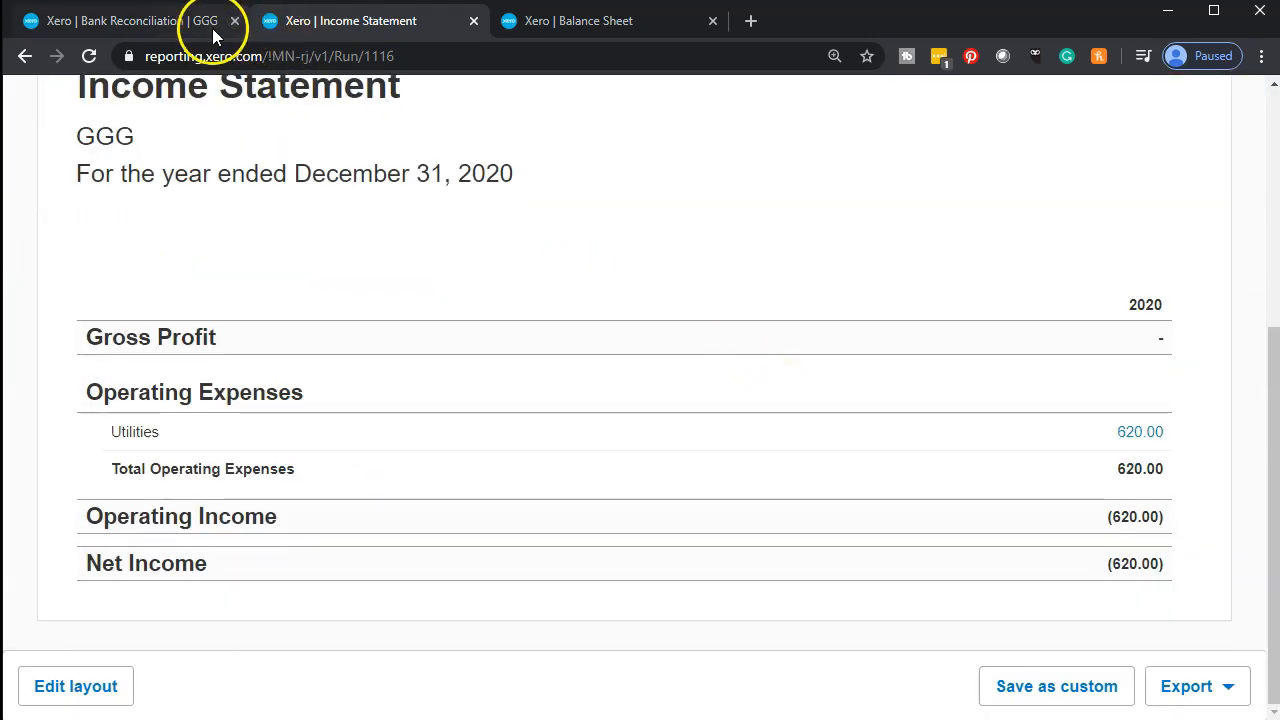
# Return to the Checking - Chase account and check the Edison payment's status in the bank statements and the account transactions.
pyautogui.click(174, 22)
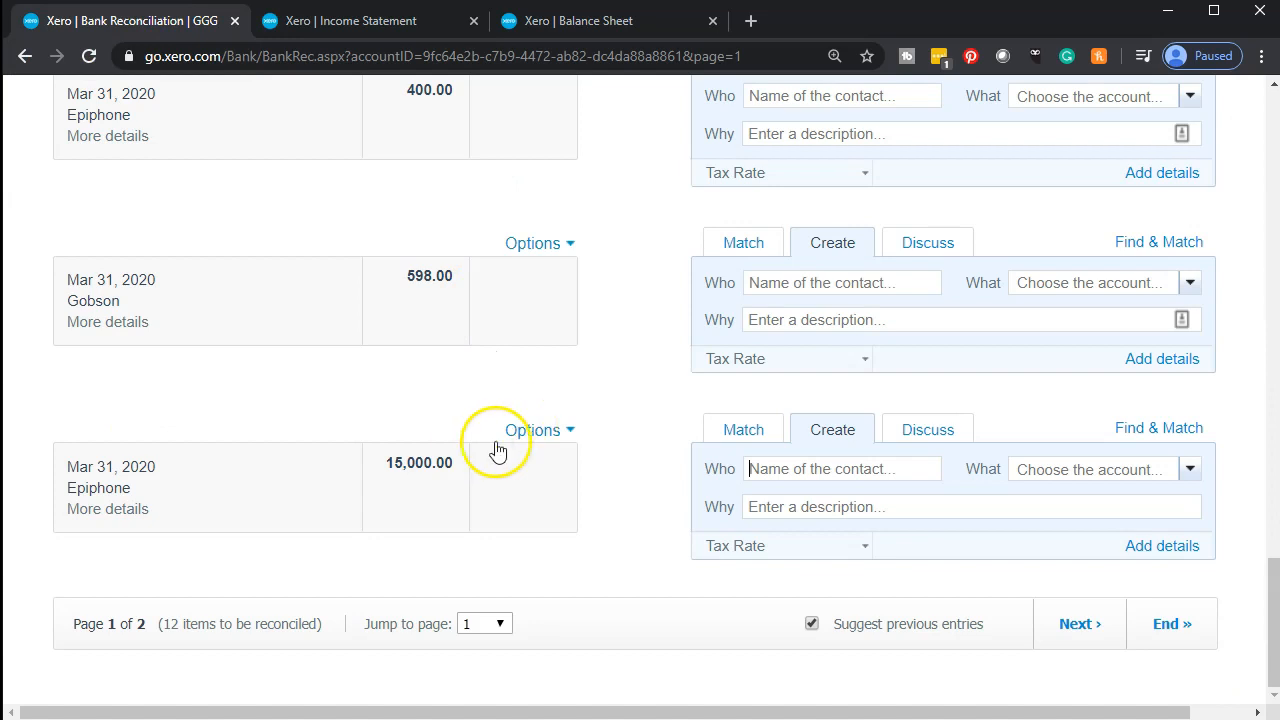
pyautogui.scroll(4, 478, 452)
pyautogui.scroll(14, 474, 455)
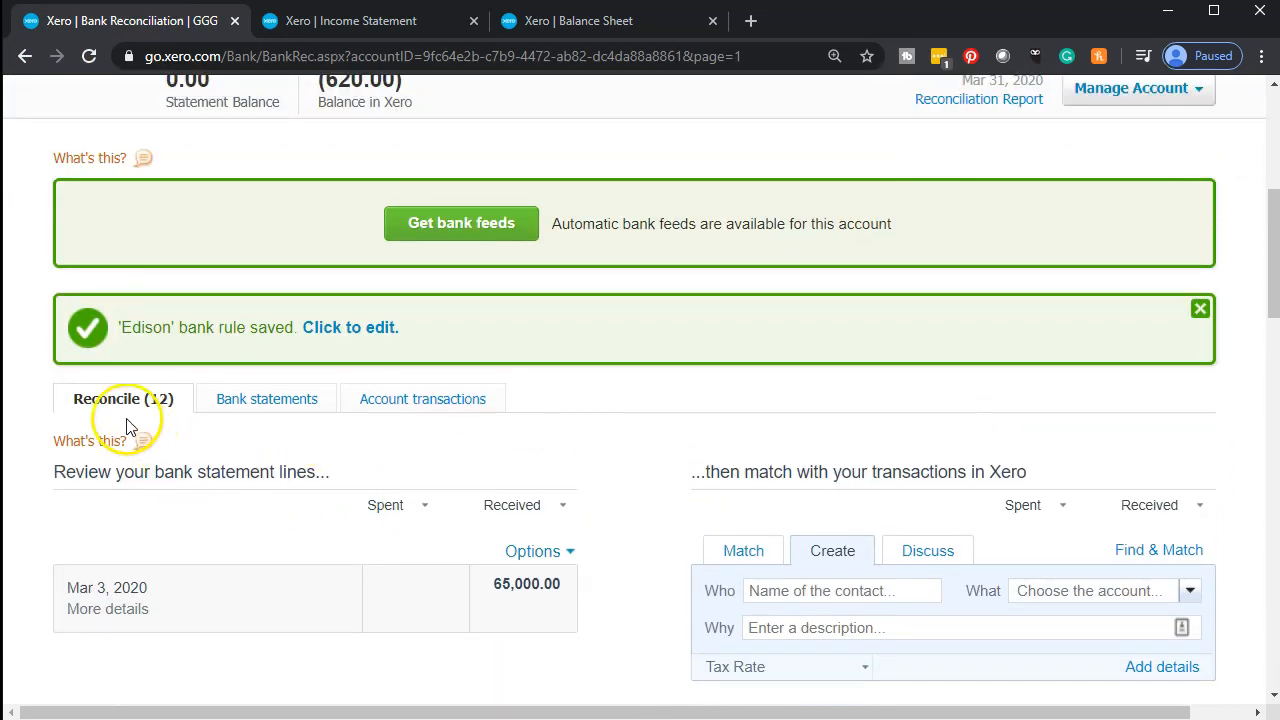
pyautogui.click(270, 405)
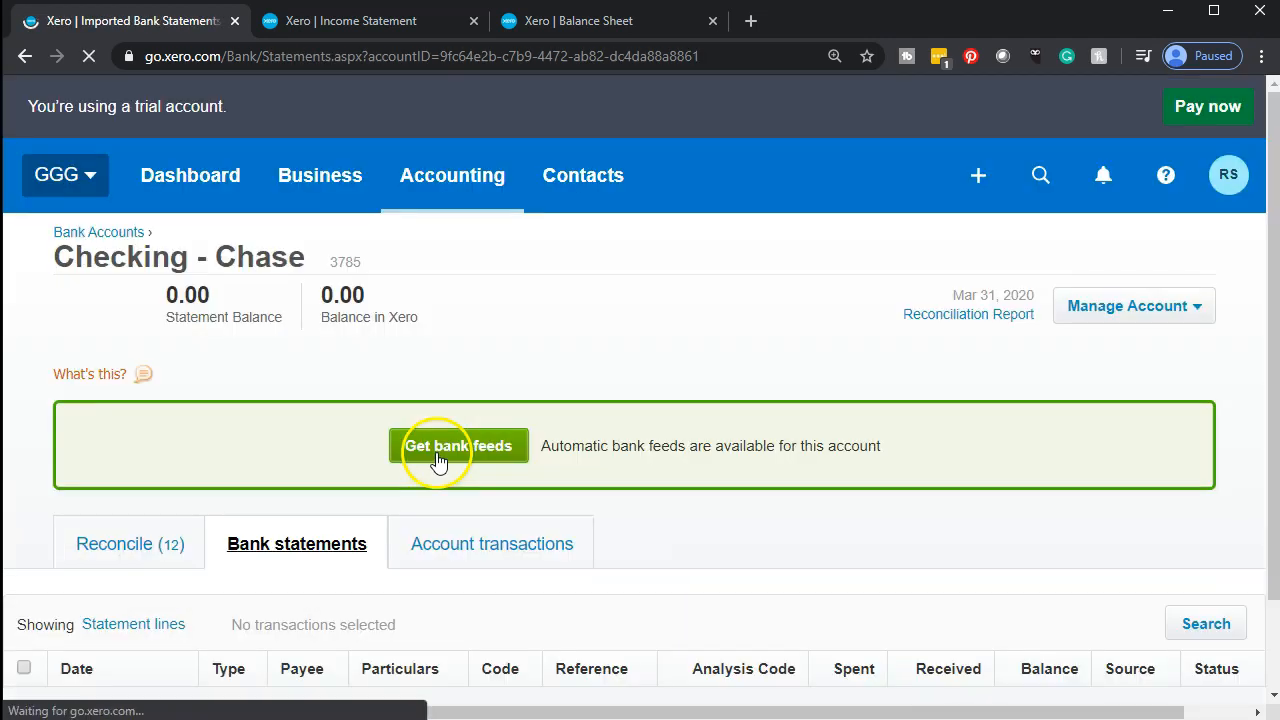
pyautogui.scroll(-8, 440, 462)
pyautogui.scroll(2, 445, 464)
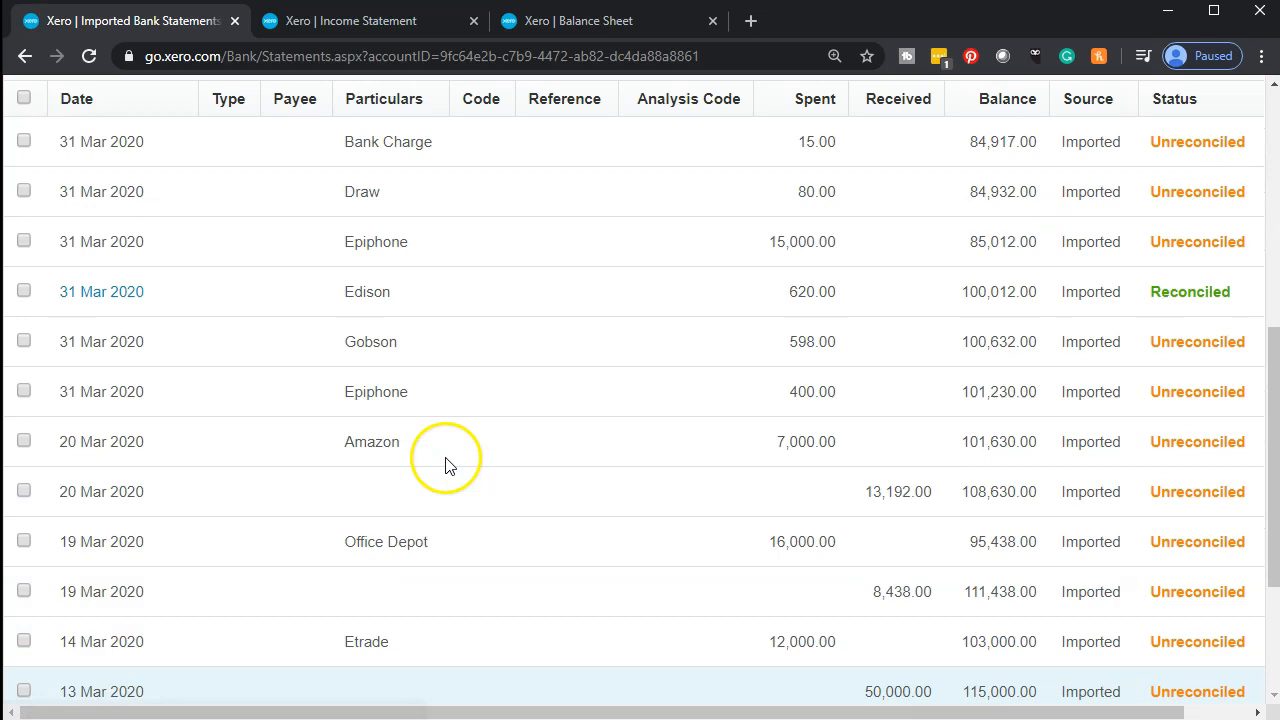
pyautogui.scroll(1, 446, 466)
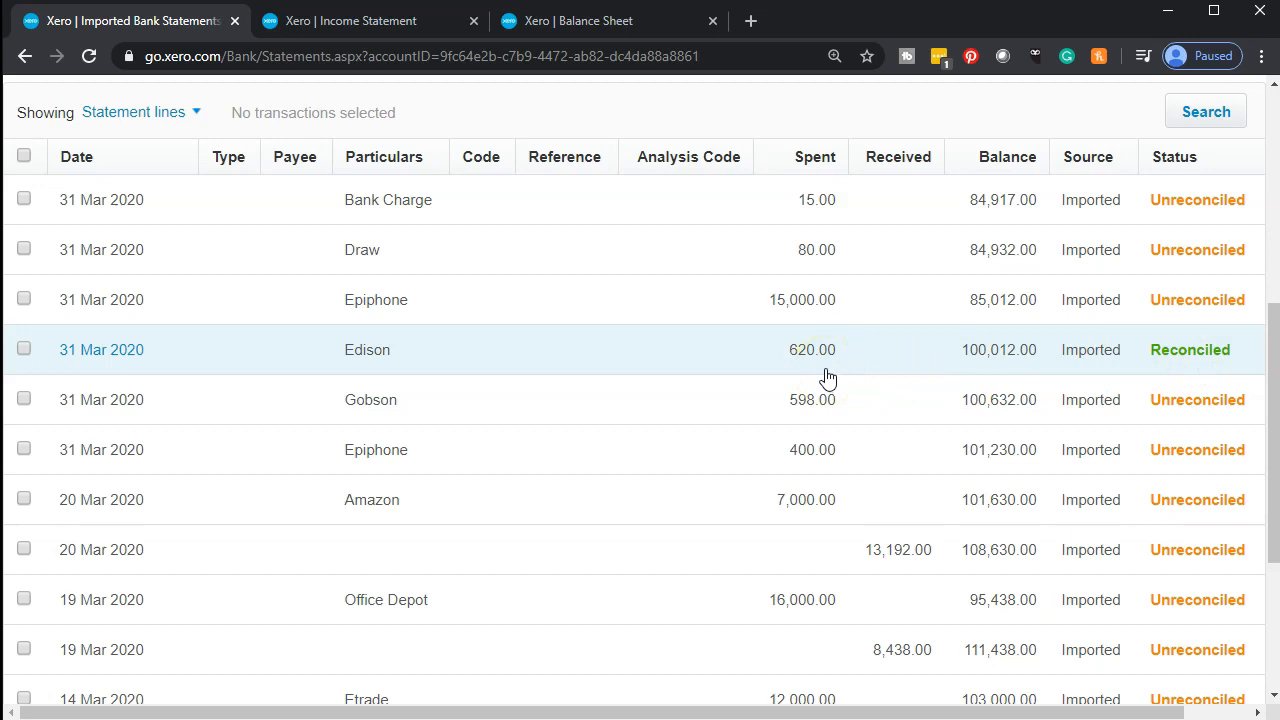
pyautogui.scroll(2, 651, 429)
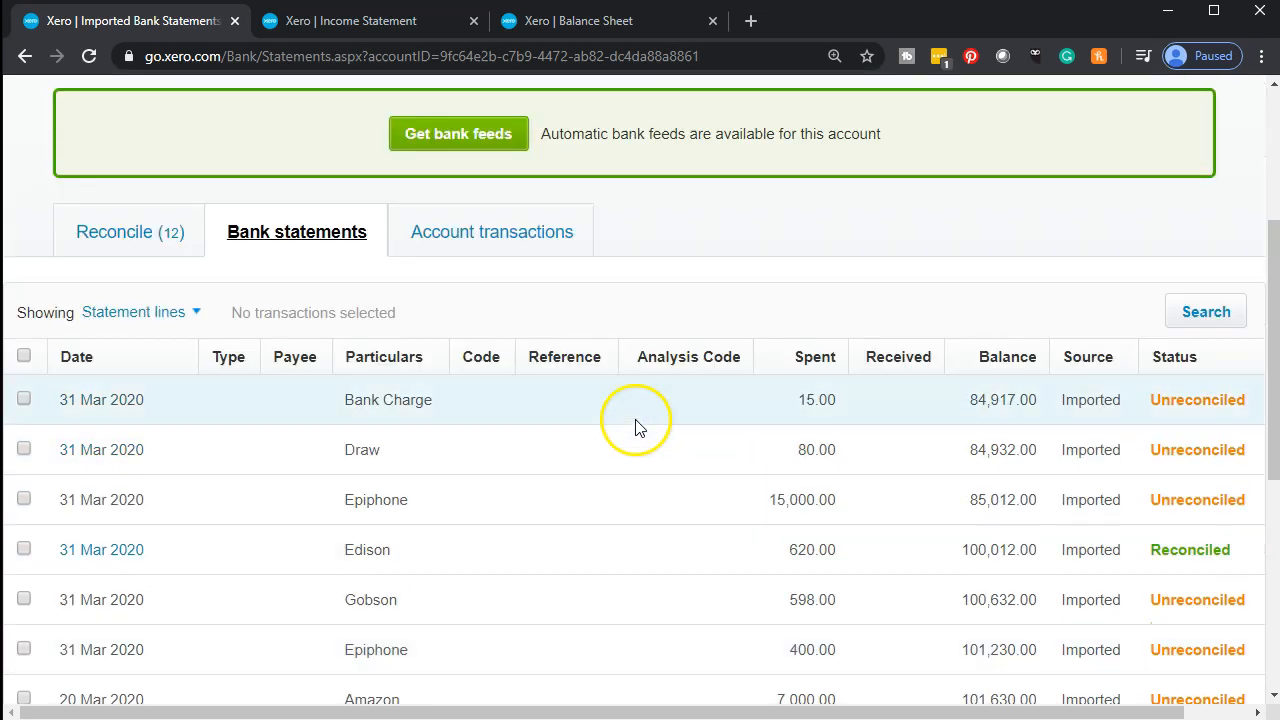
pyautogui.click(509, 237)
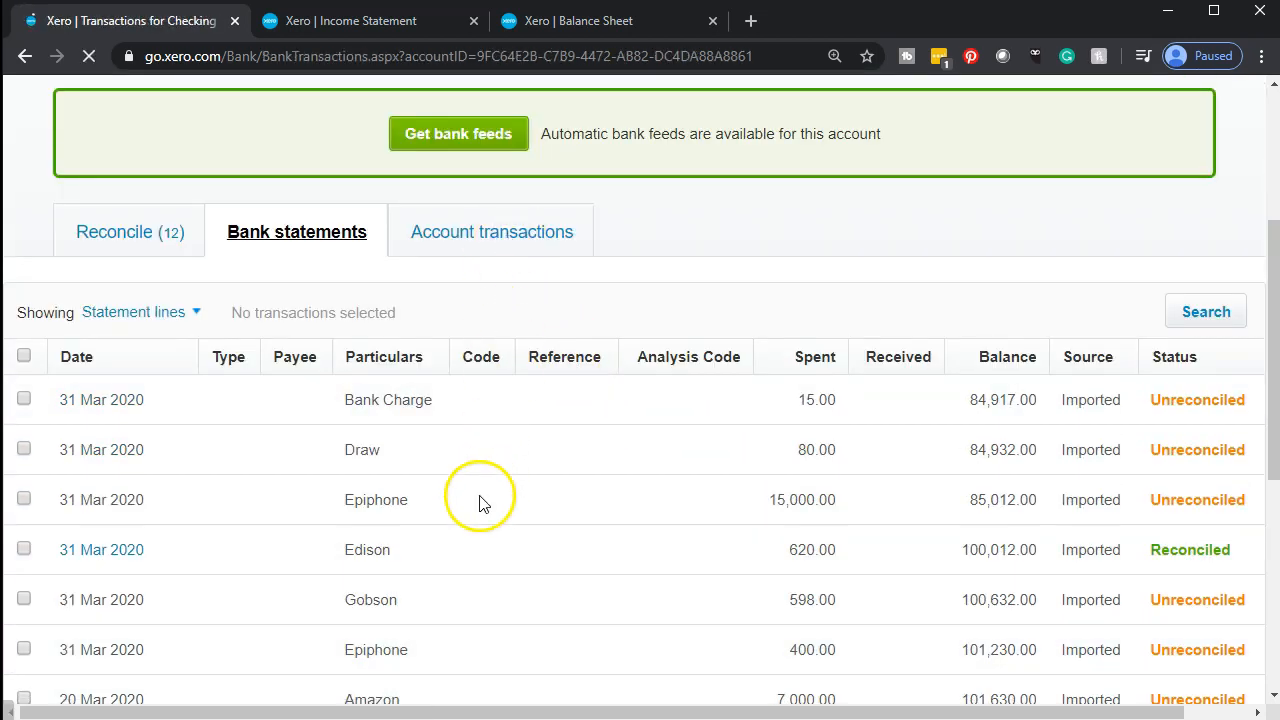
pyautogui.scroll(-3, 479, 505)
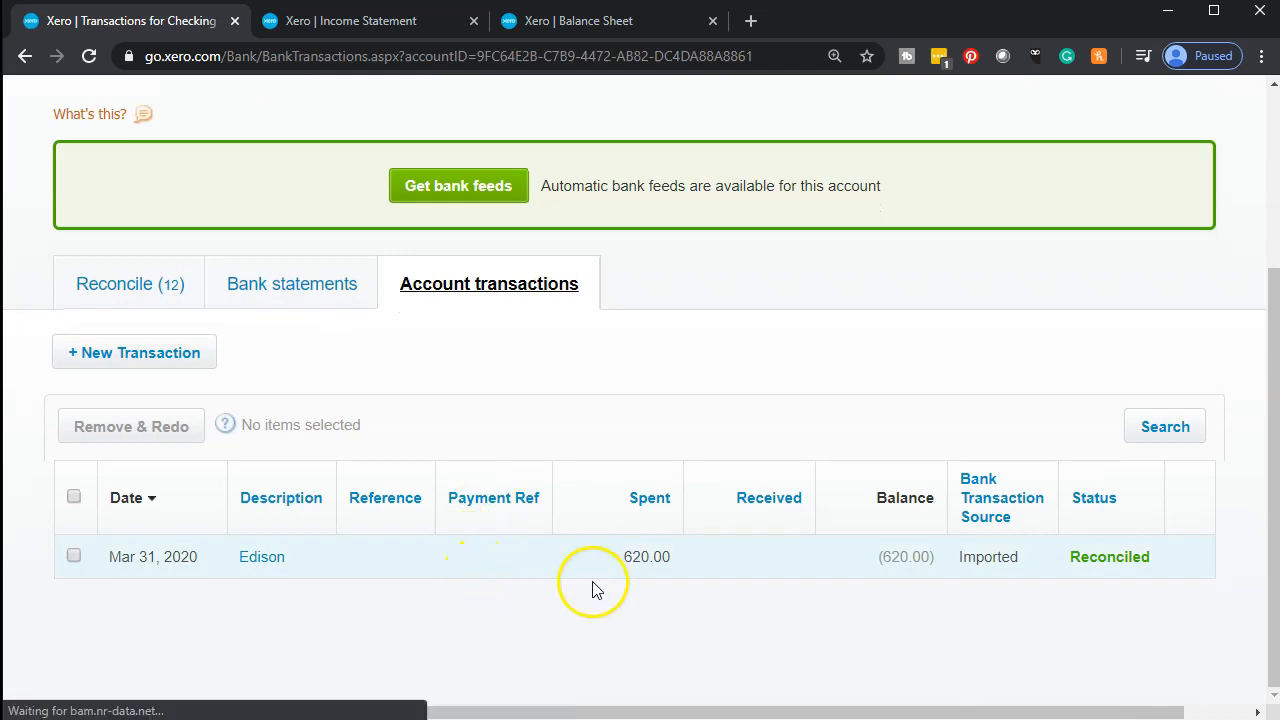